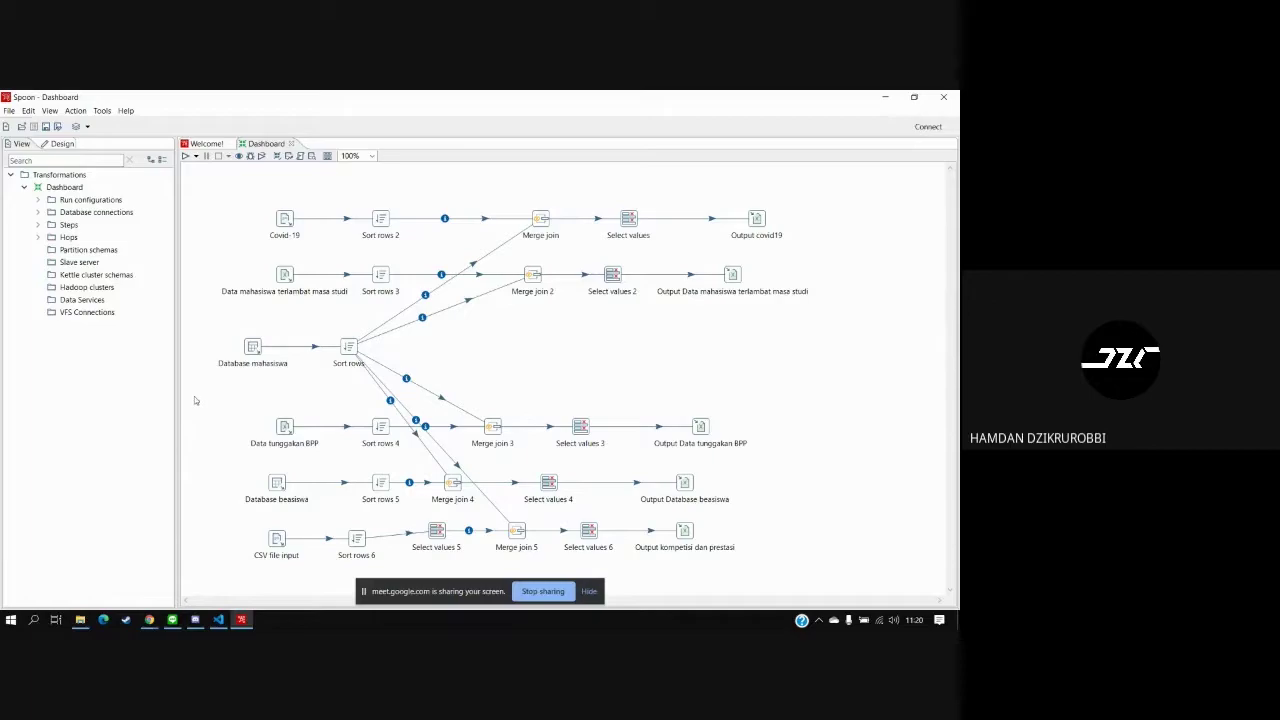
Examine the data input steps and the output steps of the Dashboard transformation by highlighting each group
{"action": "left_click_drag", "start_coordinate": [210, 187], "coordinate": [328, 572]}
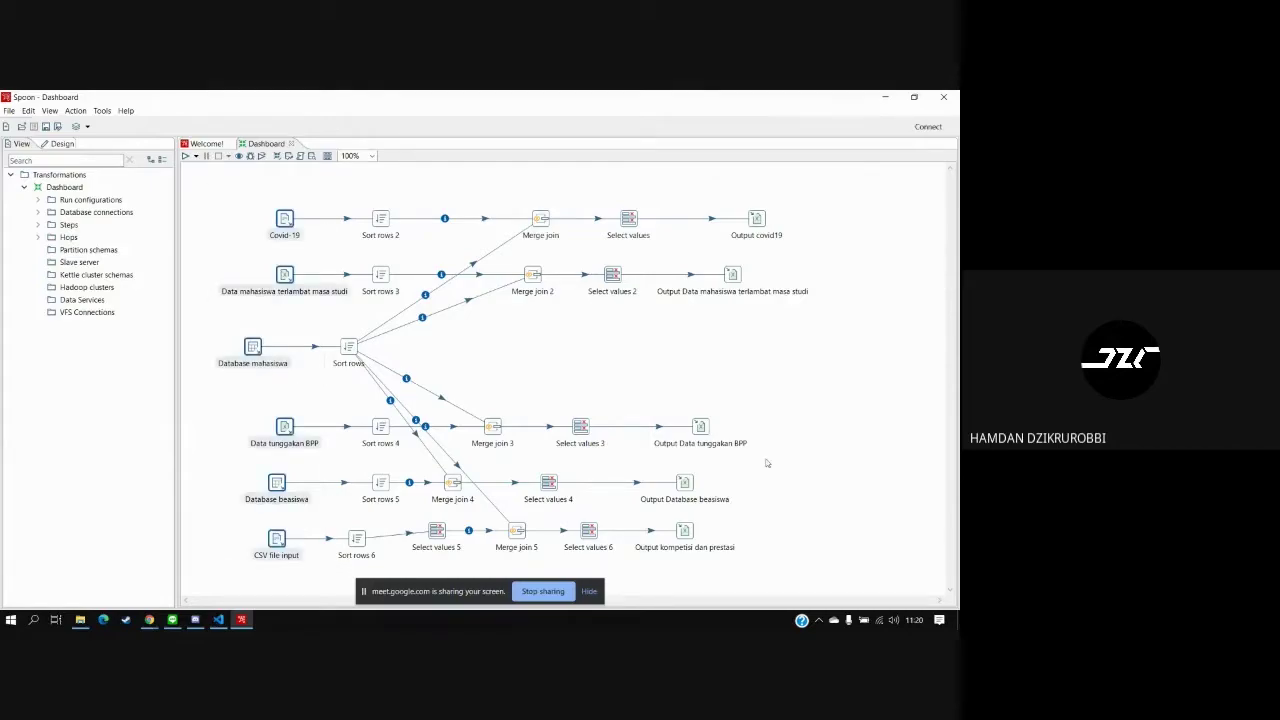
{"action": "left_click", "coordinate": [824, 369]}
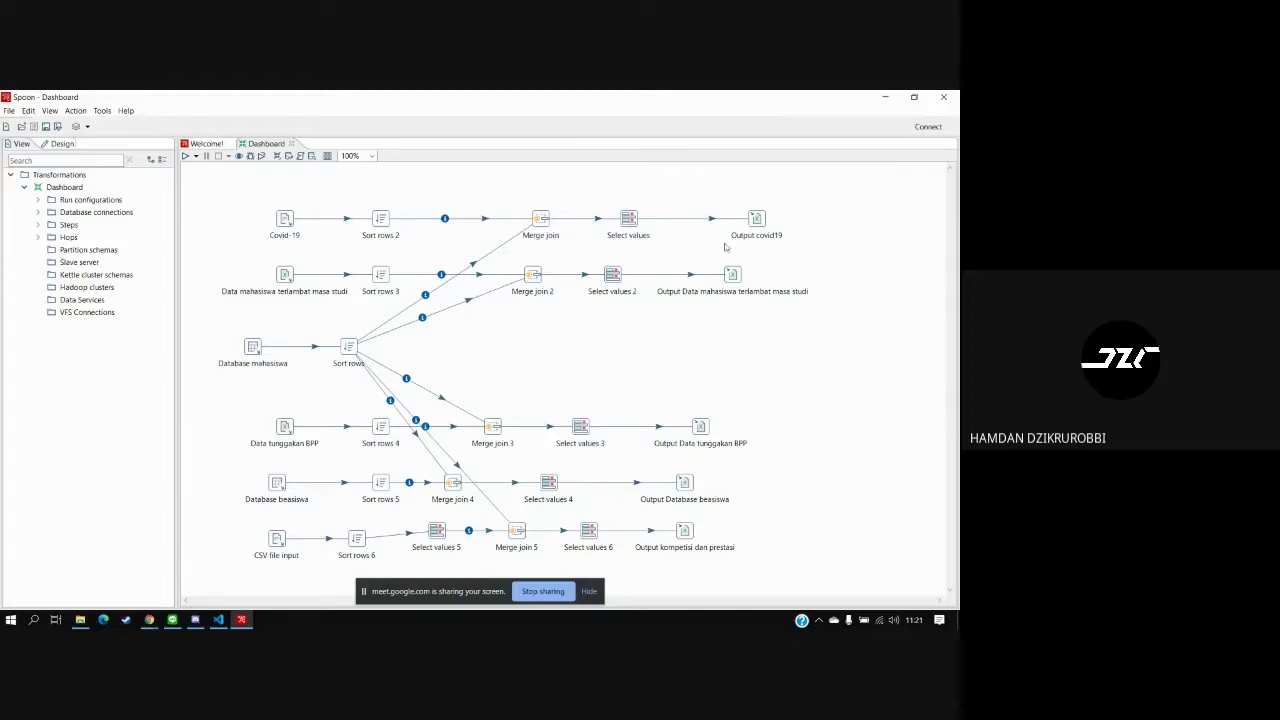
{"action": "left_click_drag", "start_coordinate": [684, 189], "coordinate": [820, 583]}
{"action": "left_click", "coordinate": [869, 384]}
{"action": "left_click", "coordinate": [286, 222]}
{"action": "left_click", "coordinate": [255, 348]}
{"action": "mouse_move", "coordinate": [290, 278]}
{"action": "left_click_drag", "start_coordinate": [217, 176], "coordinate": [332, 586]}
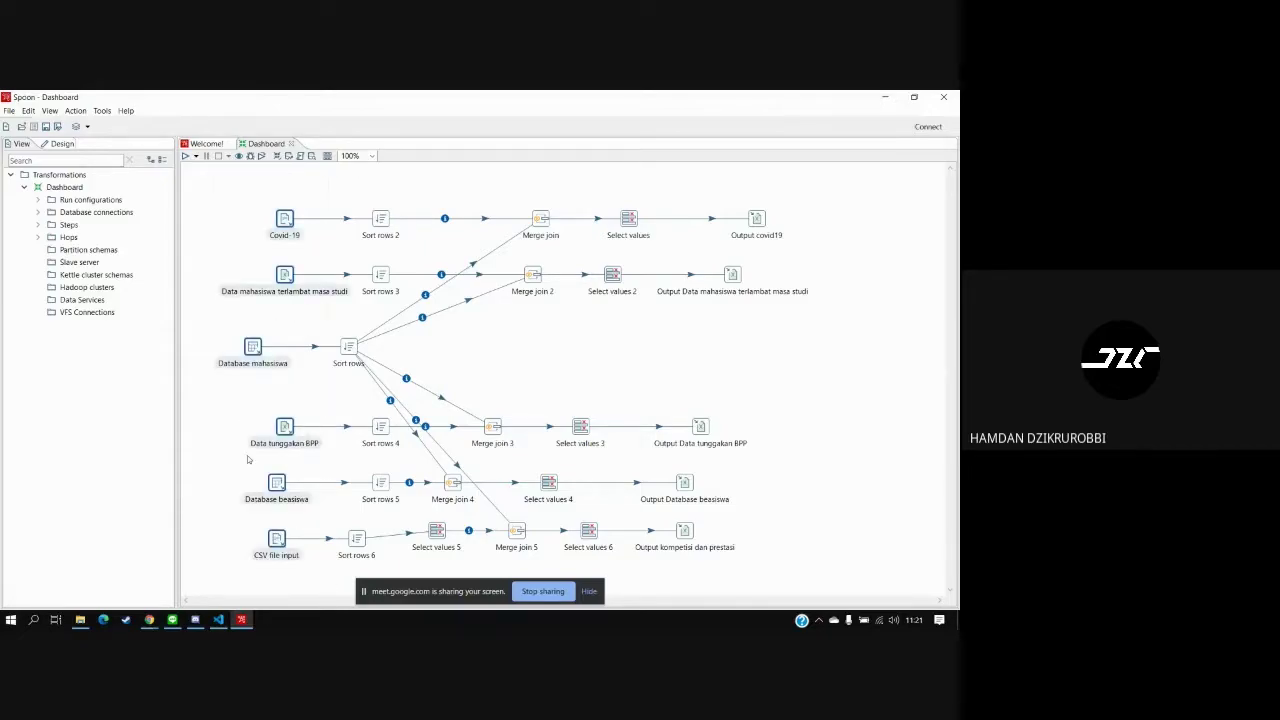
{"action": "left_click", "coordinate": [200, 252]}
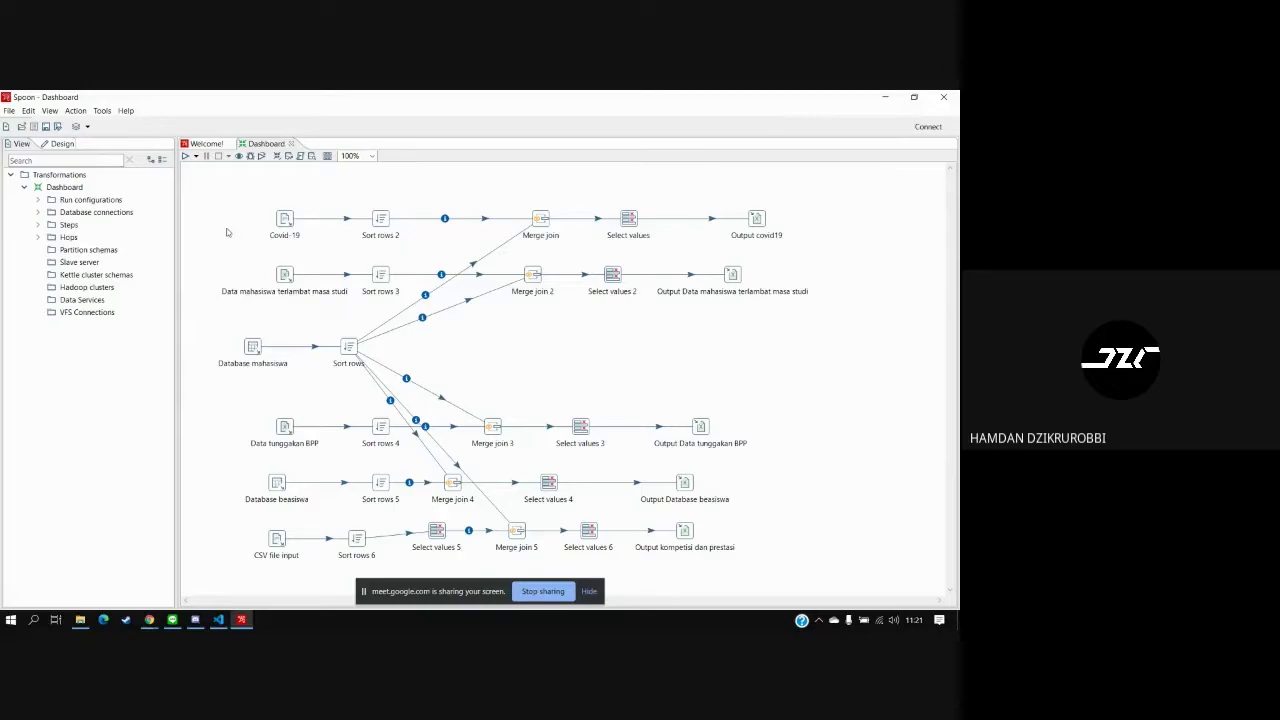
List the available Input step types and inspect the mahasiswa connection settings of the Database mahasiswa table input
{"action": "left_click", "coordinate": [64, 144]}
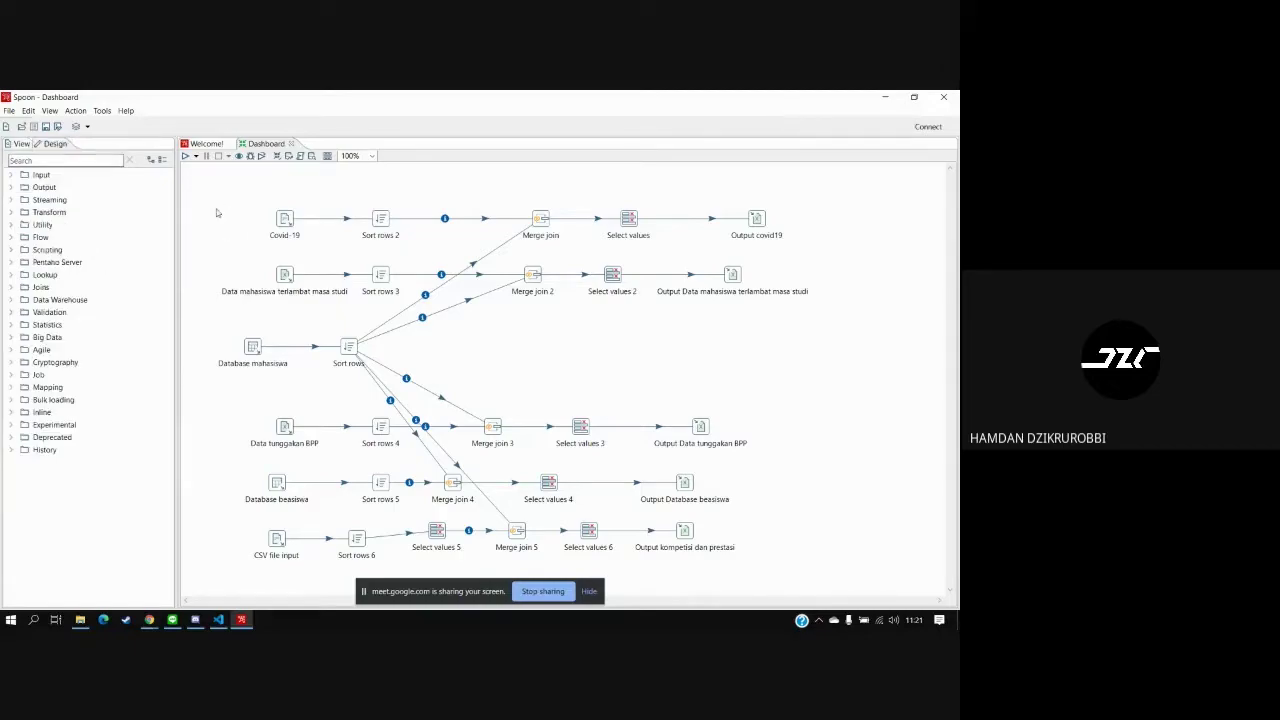
{"action": "left_click", "coordinate": [12, 175]}
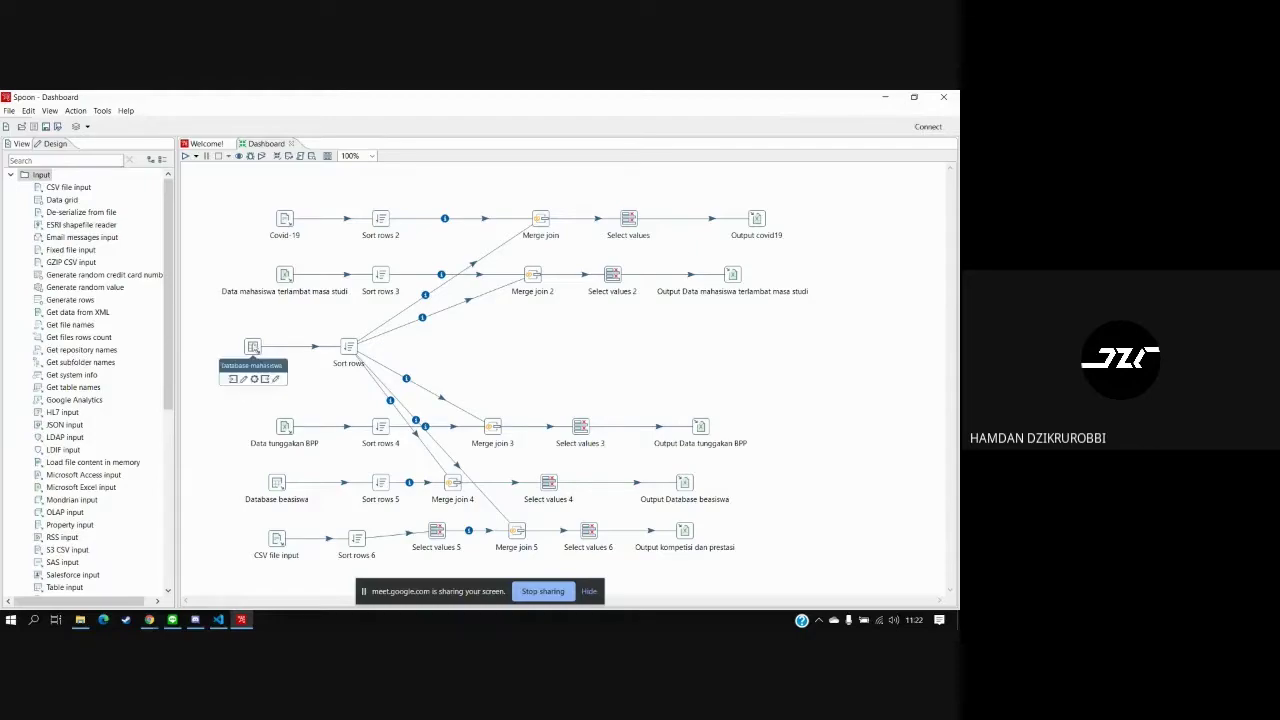
{"action": "double_click", "coordinate": [253, 346]}
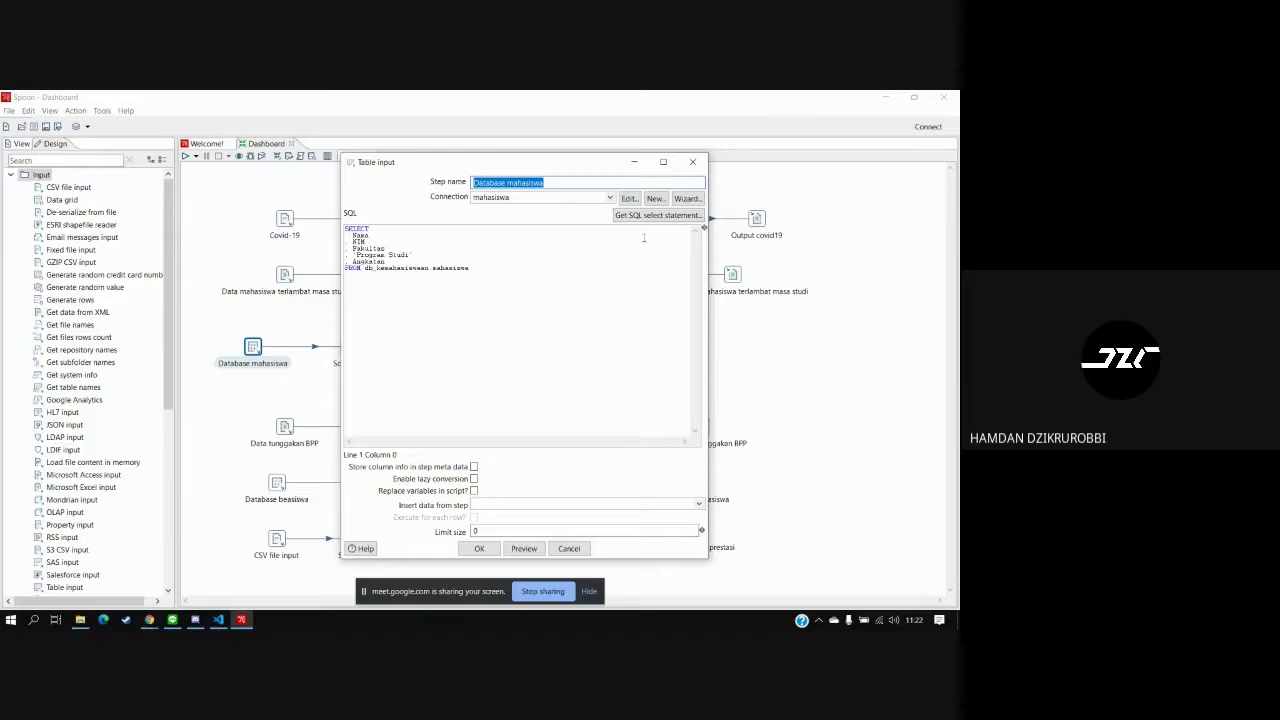
{"action": "left_click", "coordinate": [610, 198]}
{"action": "left_click", "coordinate": [610, 198]}
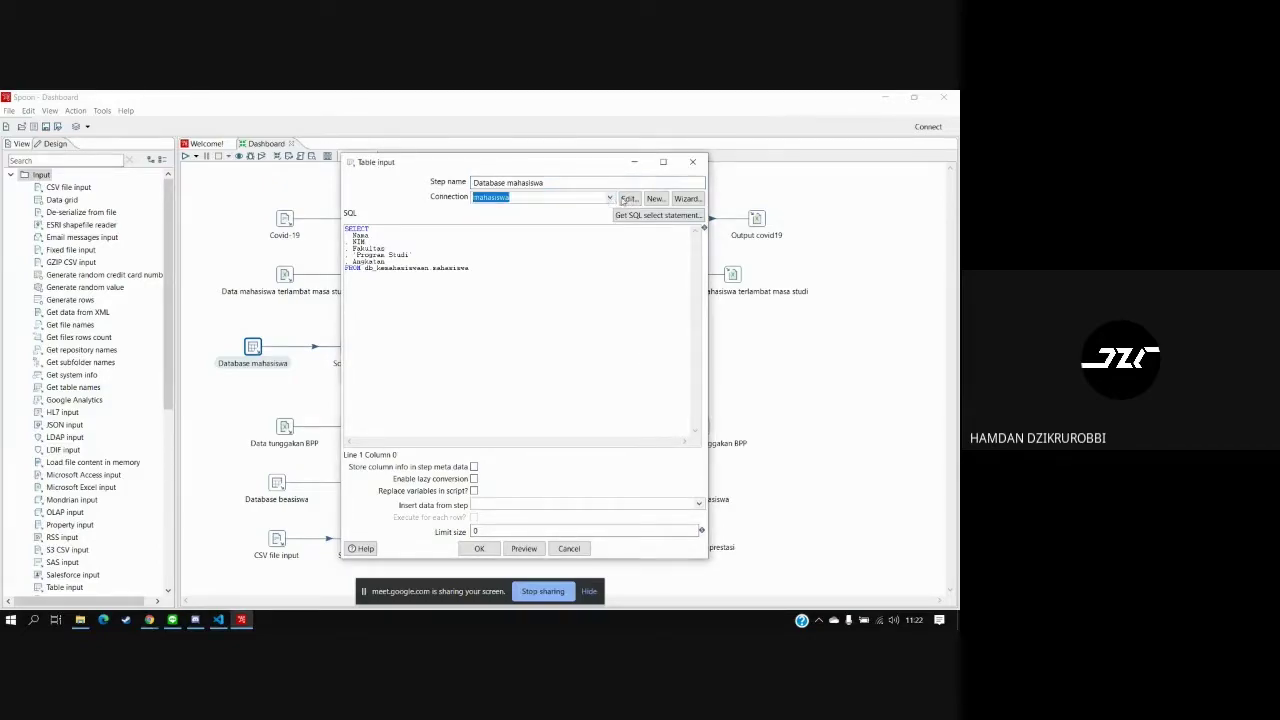
{"action": "left_click", "coordinate": [629, 200]}
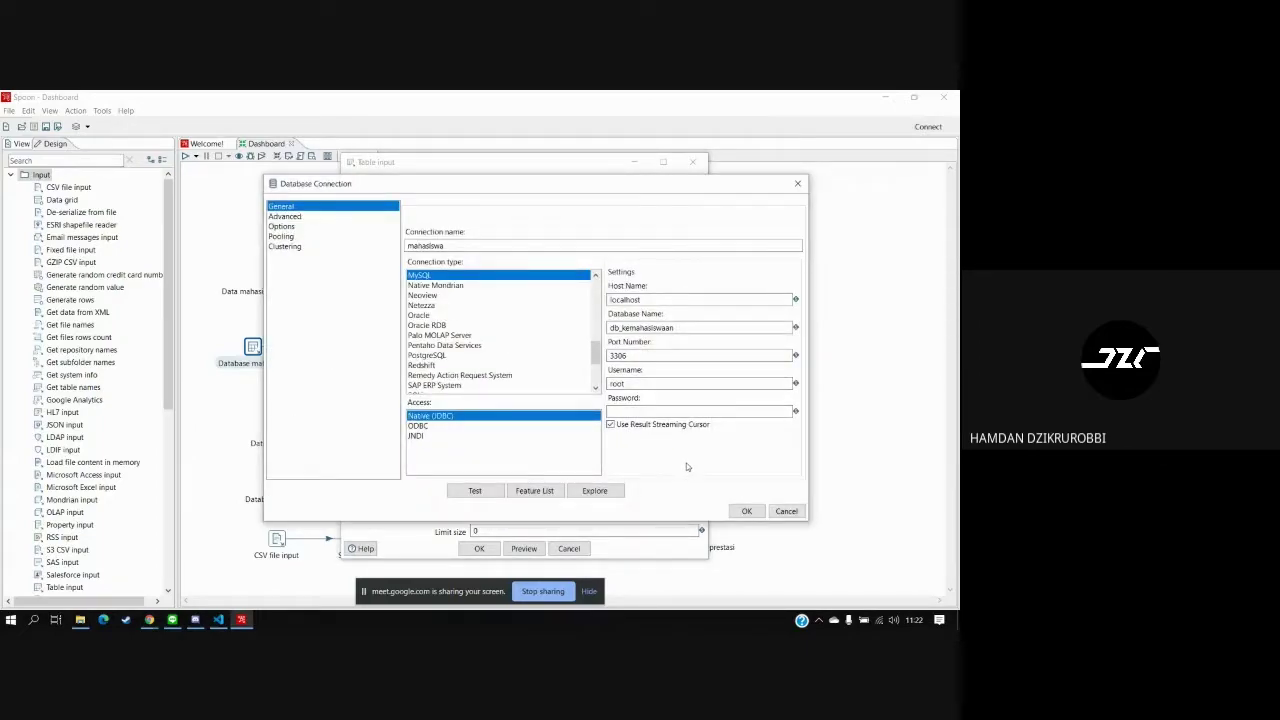
Open the XAMPP Control Panel, start the Apache and MySQL services, and minimise its window
{"action": "left_click", "coordinate": [33, 620]}
{"action": "type", "text": "xamm"}
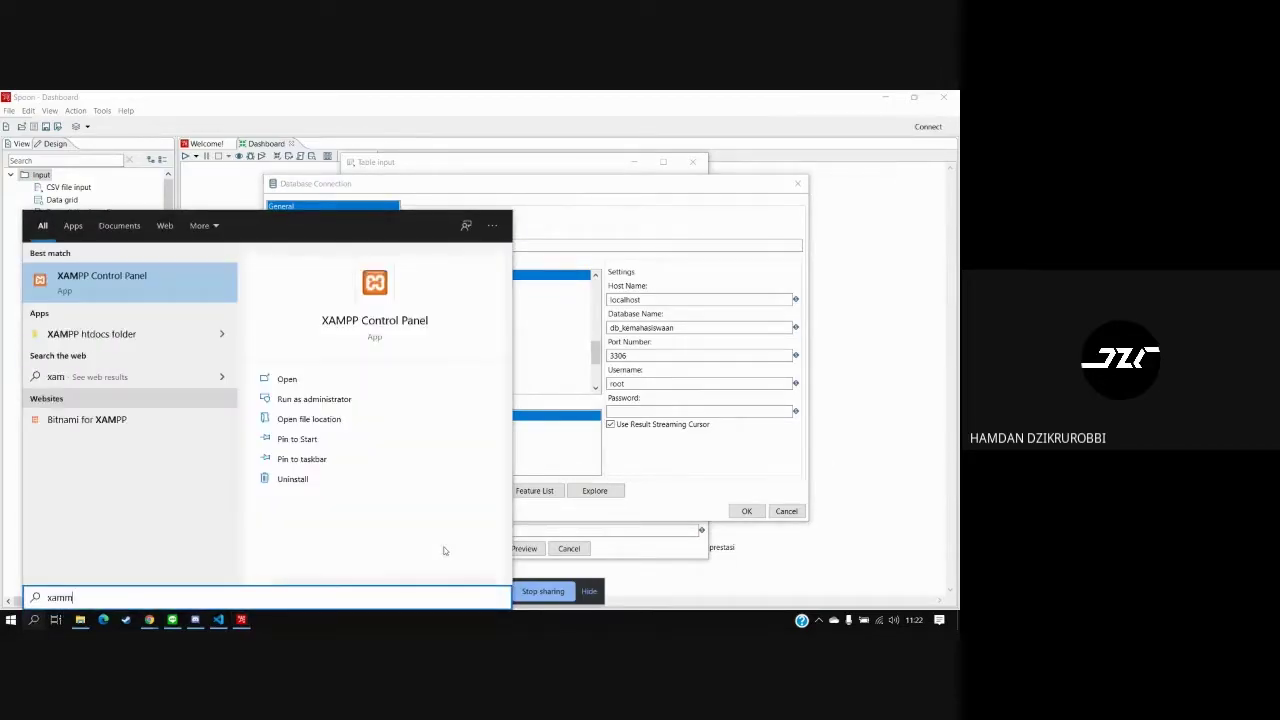
{"action": "key", "text": "BackSpace"}
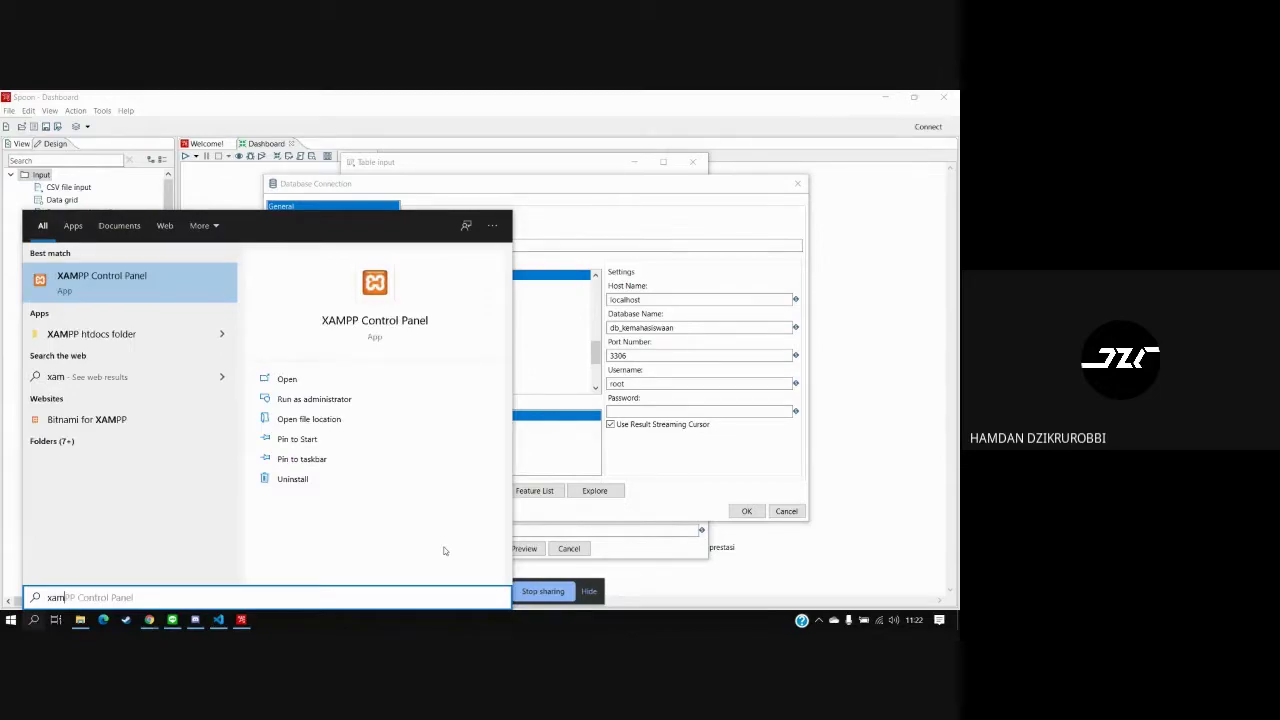
{"action": "key", "text": "Return"}
{"action": "left_click", "coordinate": [216, 160]}
{"action": "left_click", "coordinate": [218, 177]}
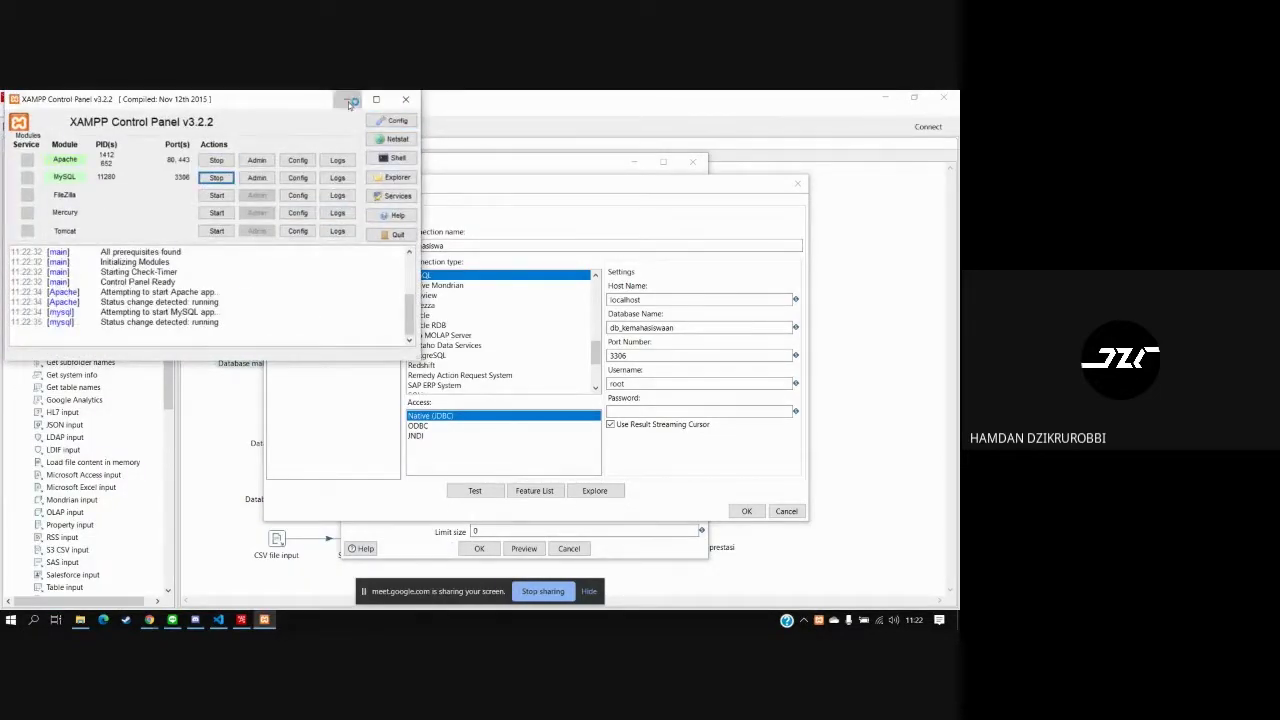
{"action": "left_click", "coordinate": [350, 101]}
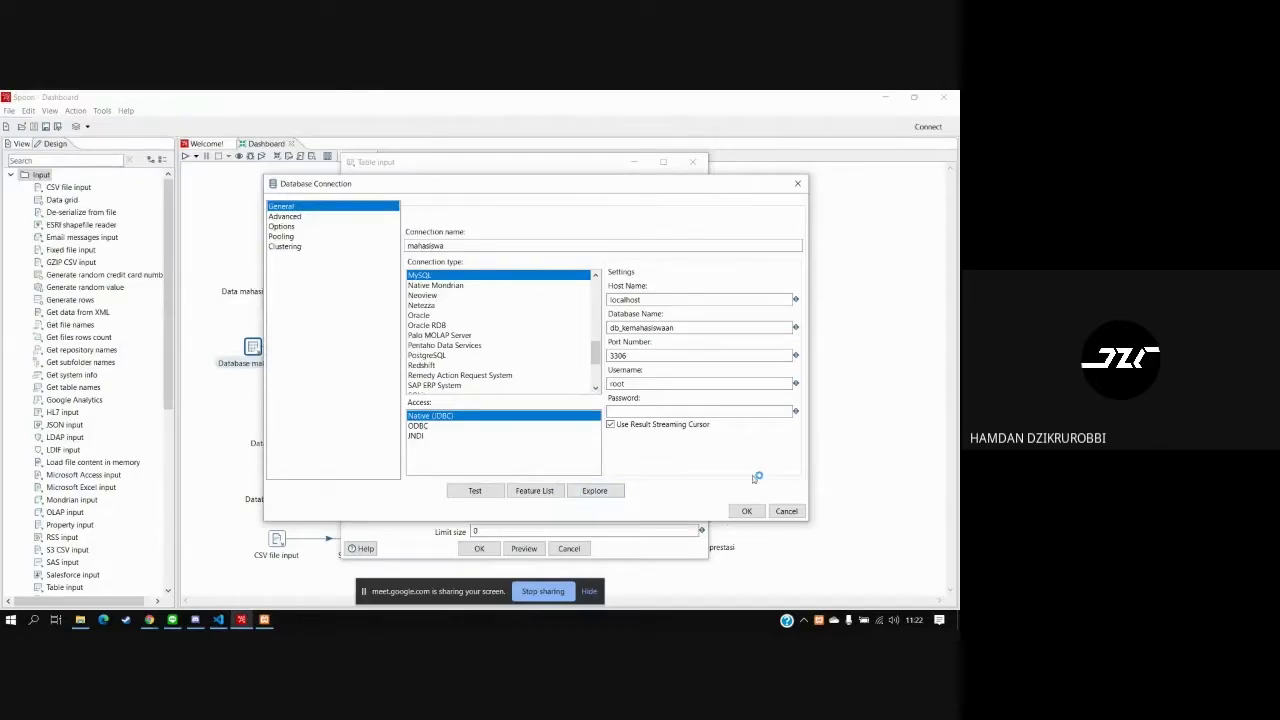
Leave the connection settings unsaved and preview 1000 rows of the Database mahasiswa table input
{"action": "left_click", "coordinate": [786, 512]}
{"action": "left_click", "coordinate": [524, 548]}
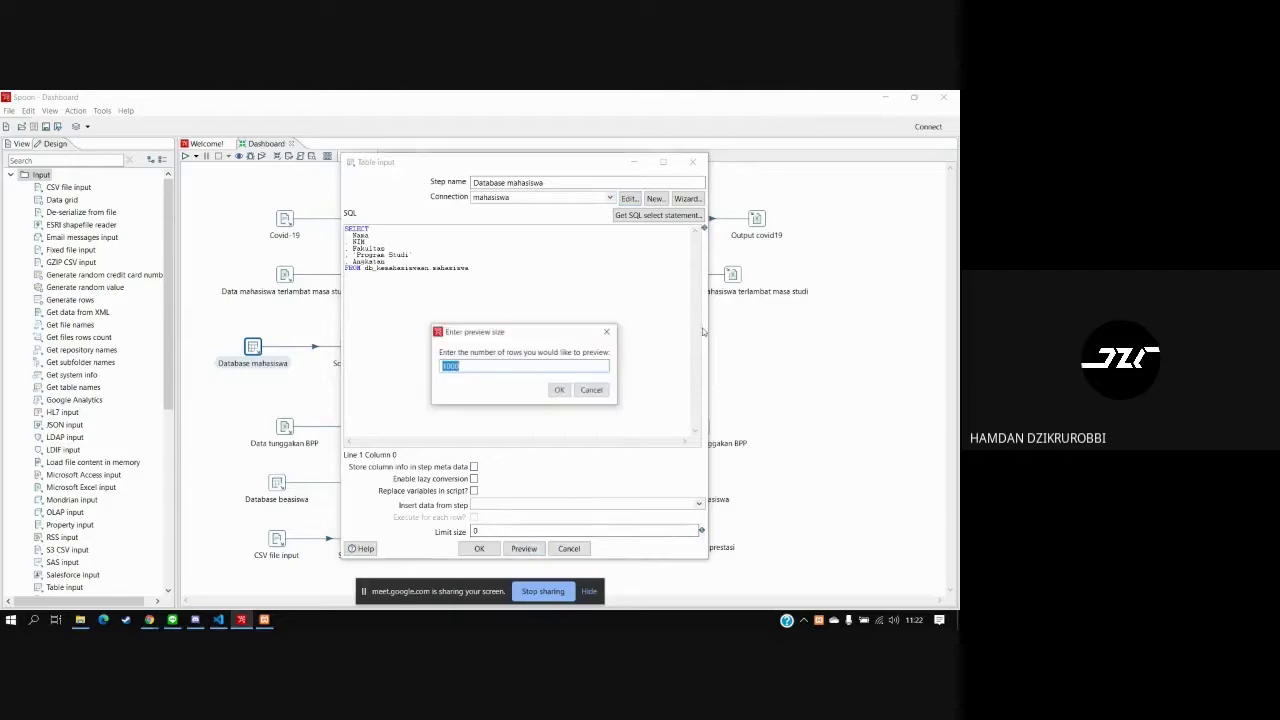
{"action": "left_click", "coordinate": [560, 392]}
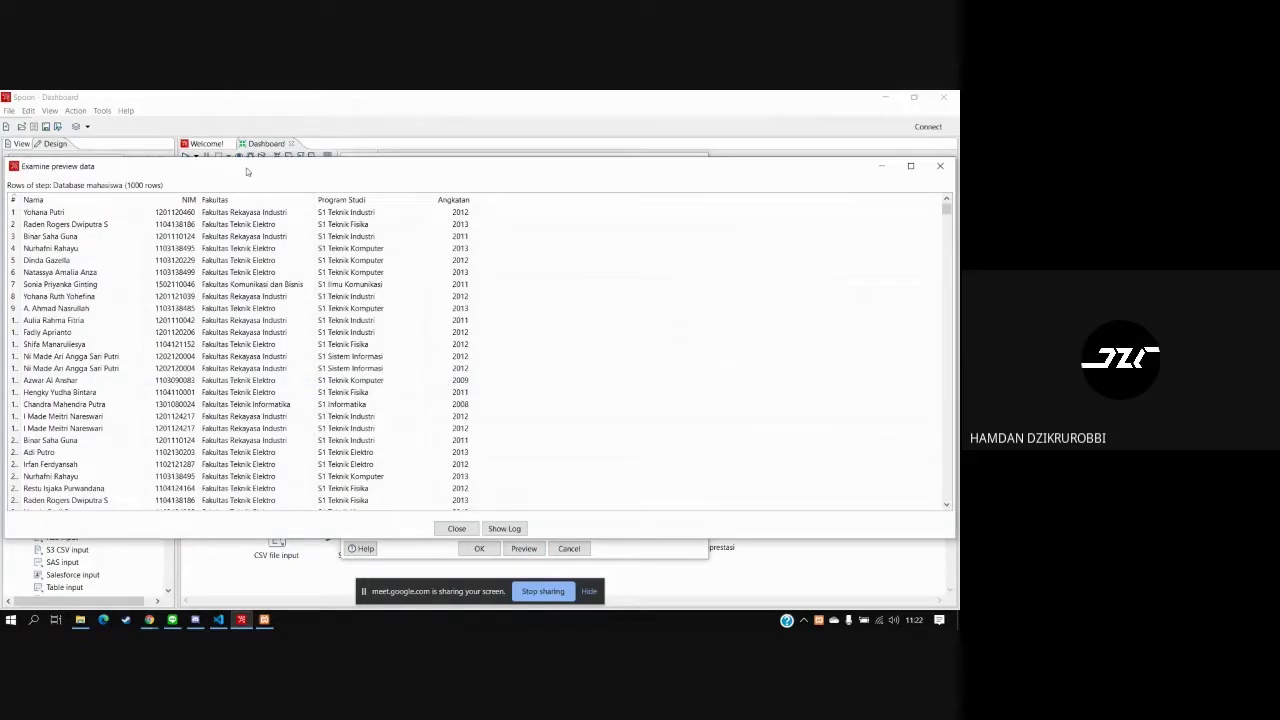
{"action": "left_click_drag", "start_coordinate": [245, 172], "coordinate": [268, 189]}
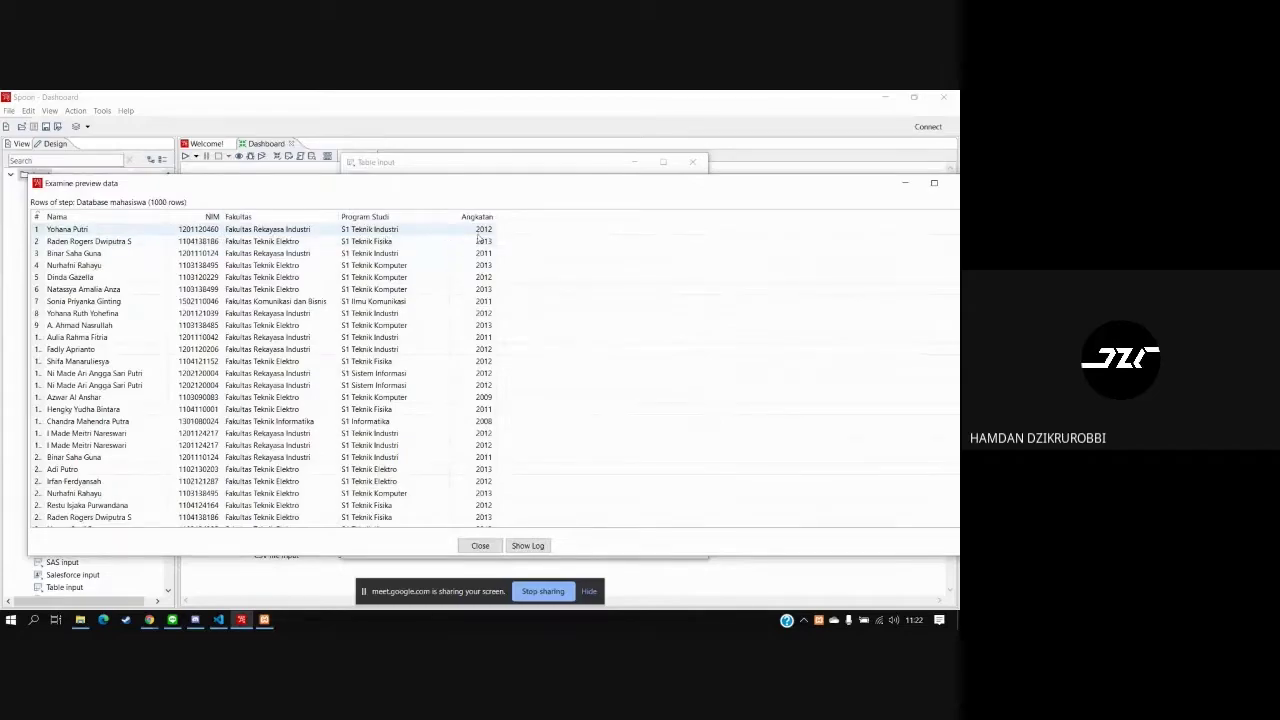
{"action": "left_click", "coordinate": [480, 545]}
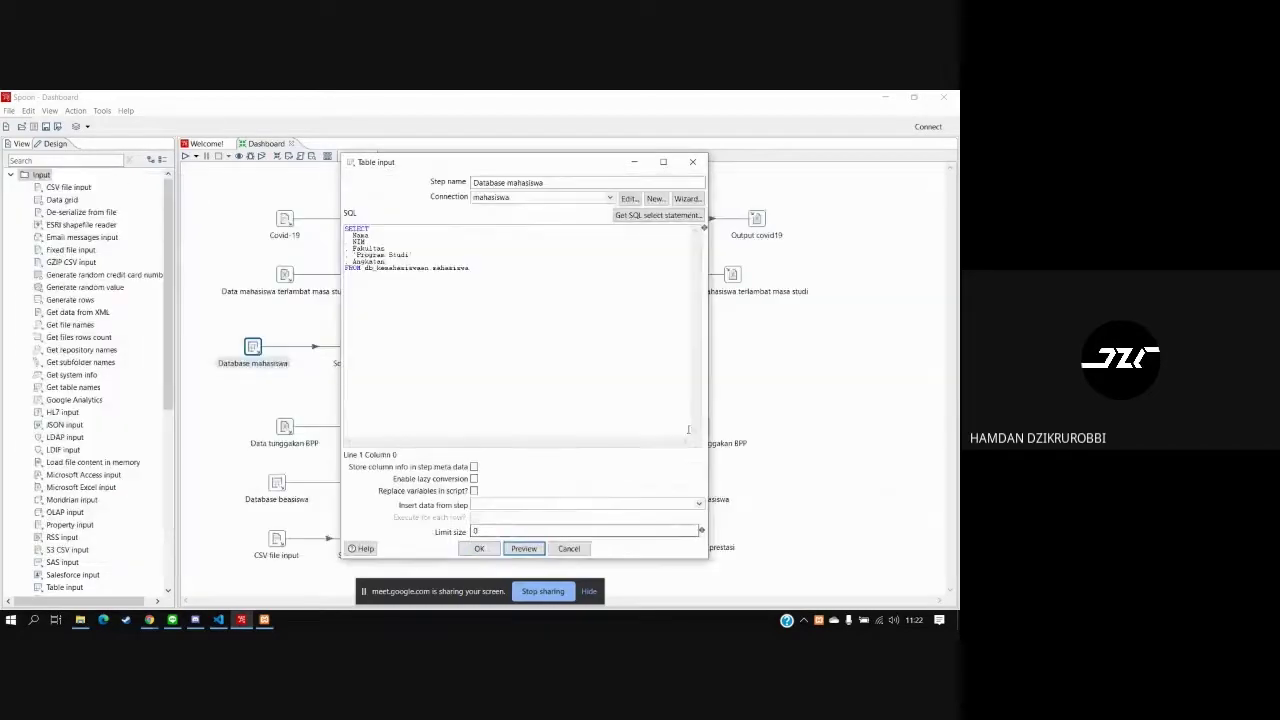
{"action": "left_click", "coordinate": [568, 548]}
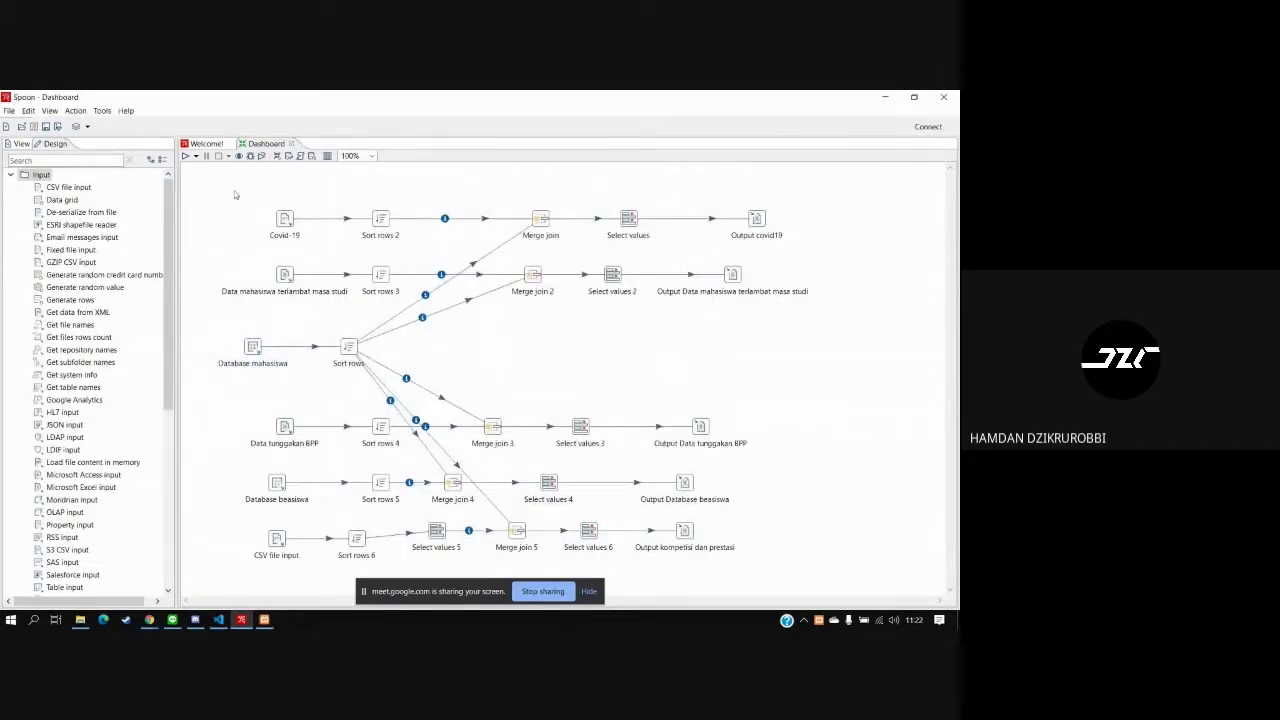
Review the sort field settings of the Sort rows step that follows Database mahasiswa
{"action": "left_click_drag", "start_coordinate": [212, 184], "coordinate": [322, 519]}
{"action": "left_click_drag", "start_coordinate": [313, 577], "coordinate": [313, 577]}
{"action": "left_click", "coordinate": [338, 213]}
{"action": "double_click", "coordinate": [349, 347]}
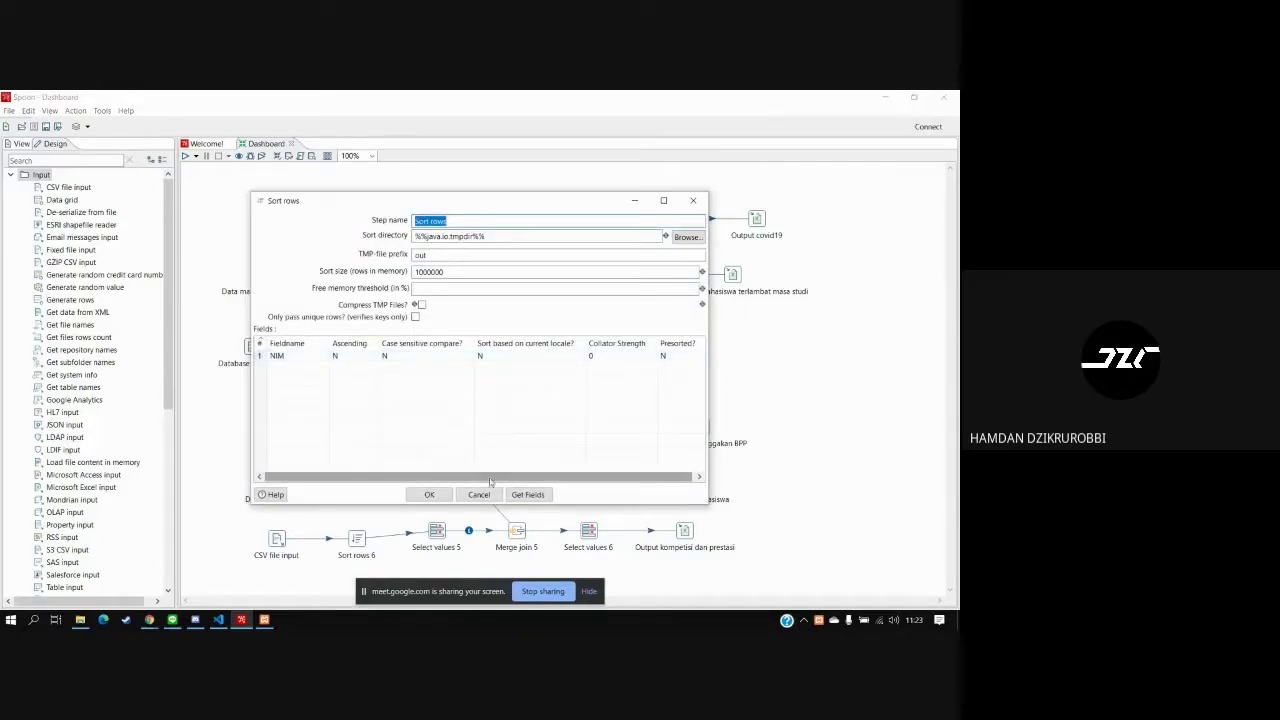
{"action": "left_click", "coordinate": [484, 495]}
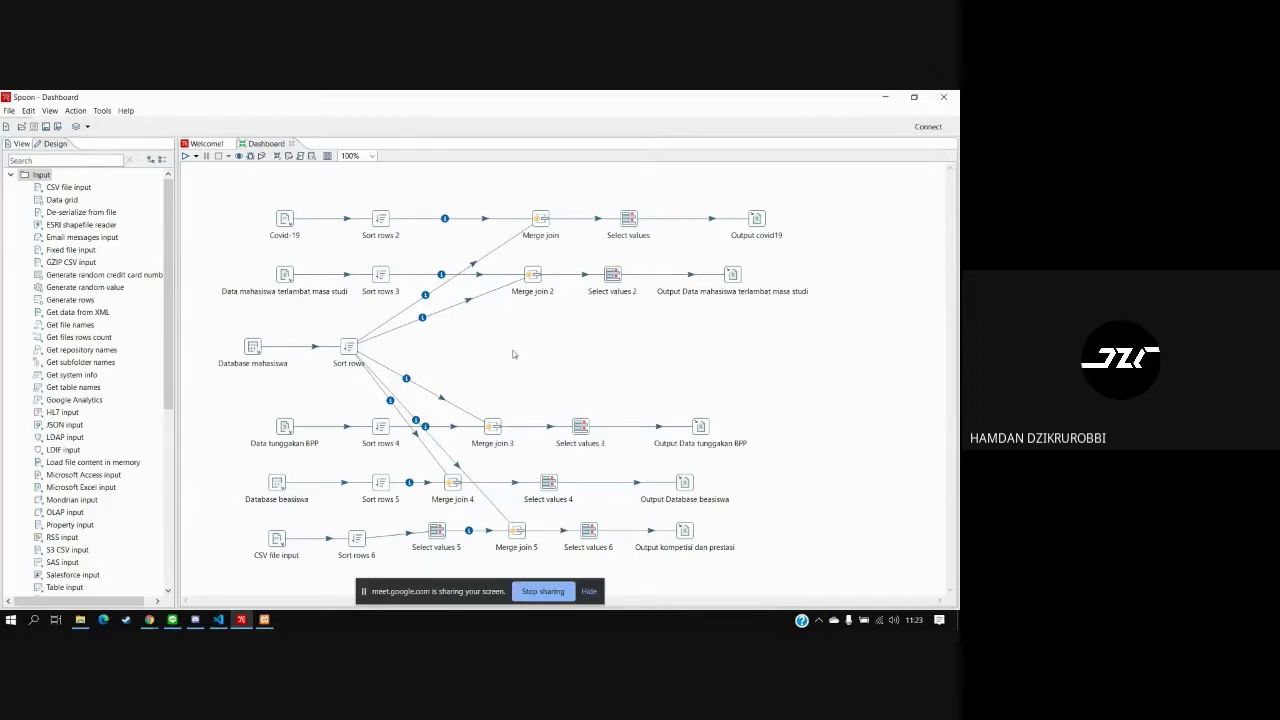
{"action": "double_click", "coordinate": [349, 347]}
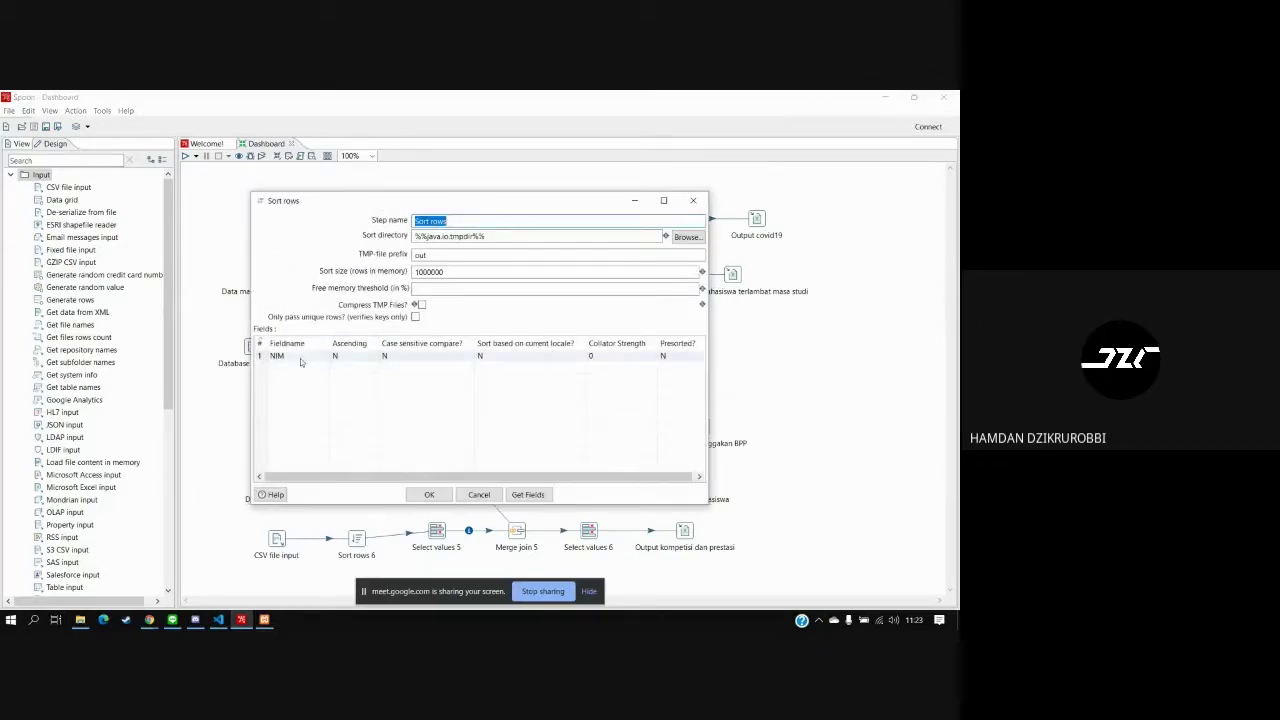
{"action": "left_click", "coordinate": [479, 495]}
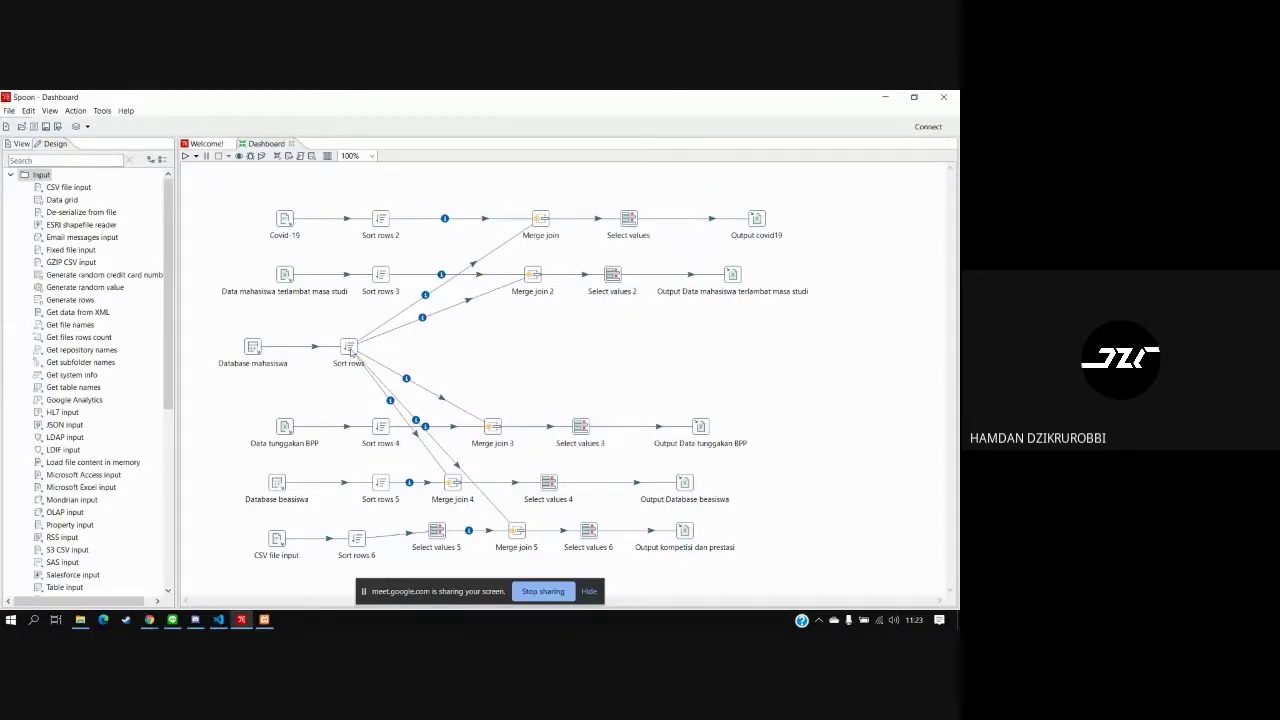
Preview 1000 rows of the Covid-19 CSV file input, leaving its settings as they are
{"action": "double_click", "coordinate": [287, 220]}
{"action": "left_click", "coordinate": [555, 431]}
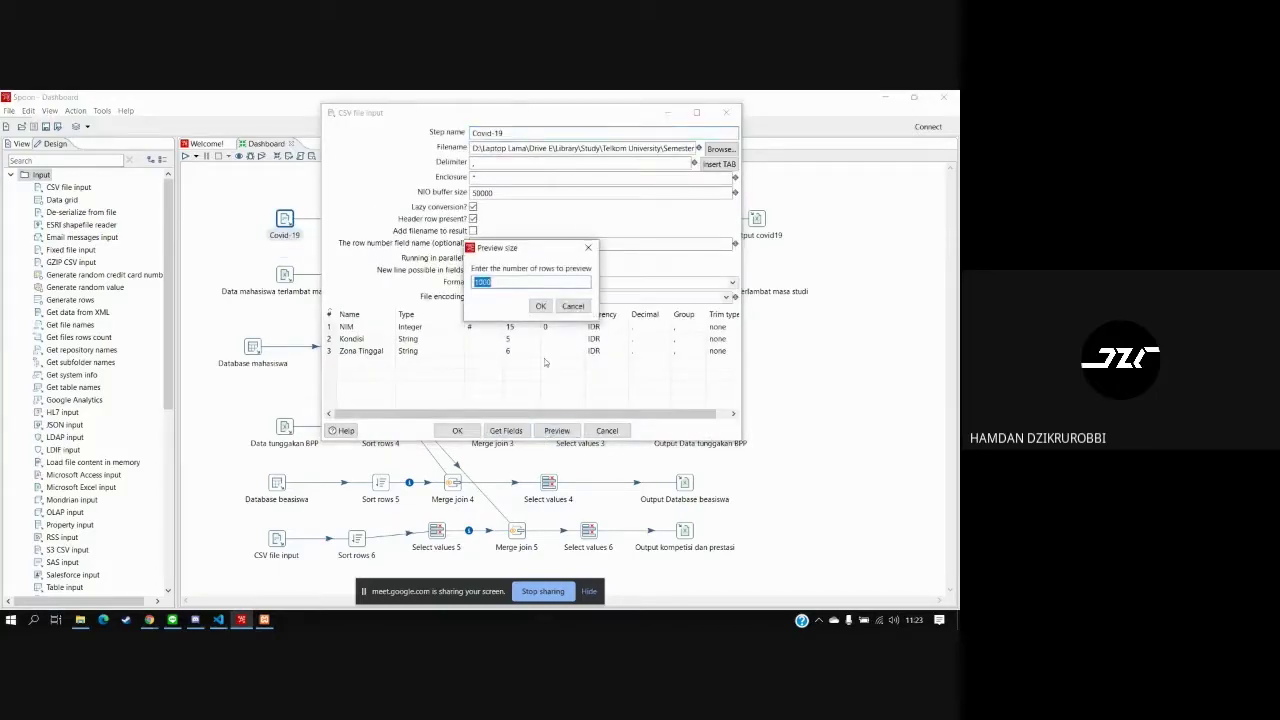
{"action": "left_click", "coordinate": [540, 306]}
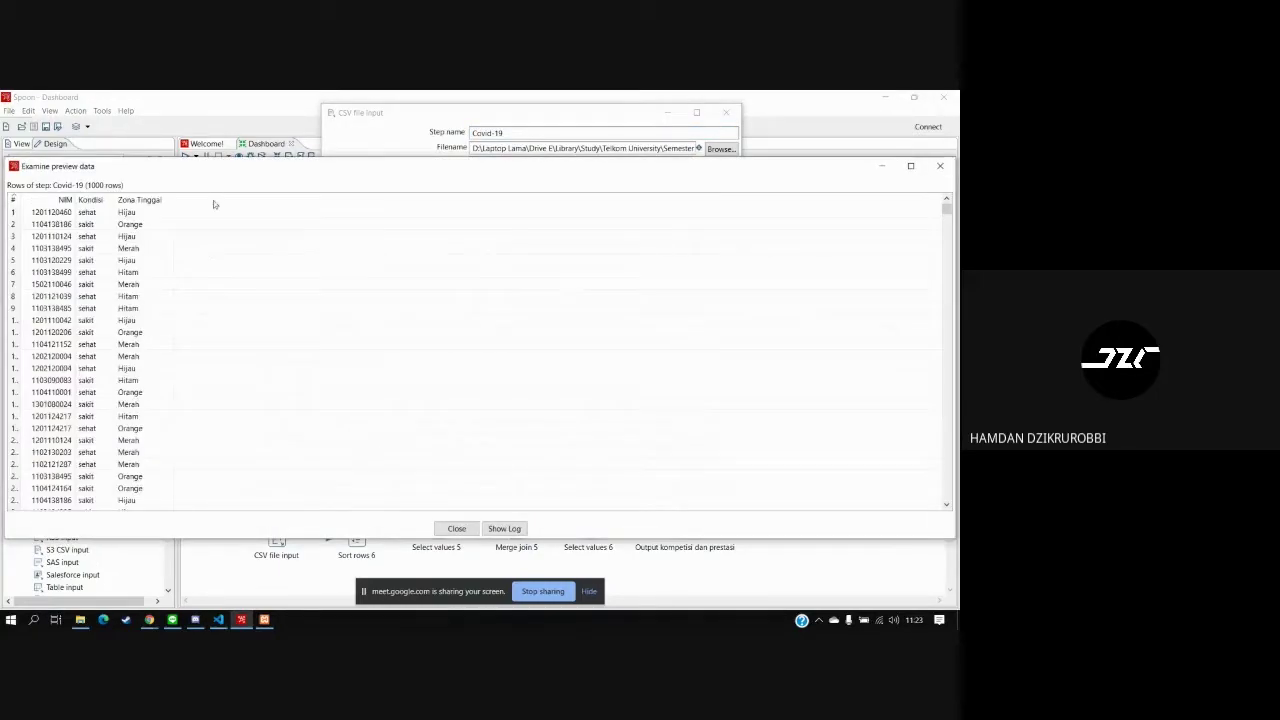
{"action": "left_click_drag", "start_coordinate": [200, 178], "coordinate": [242, 178]}
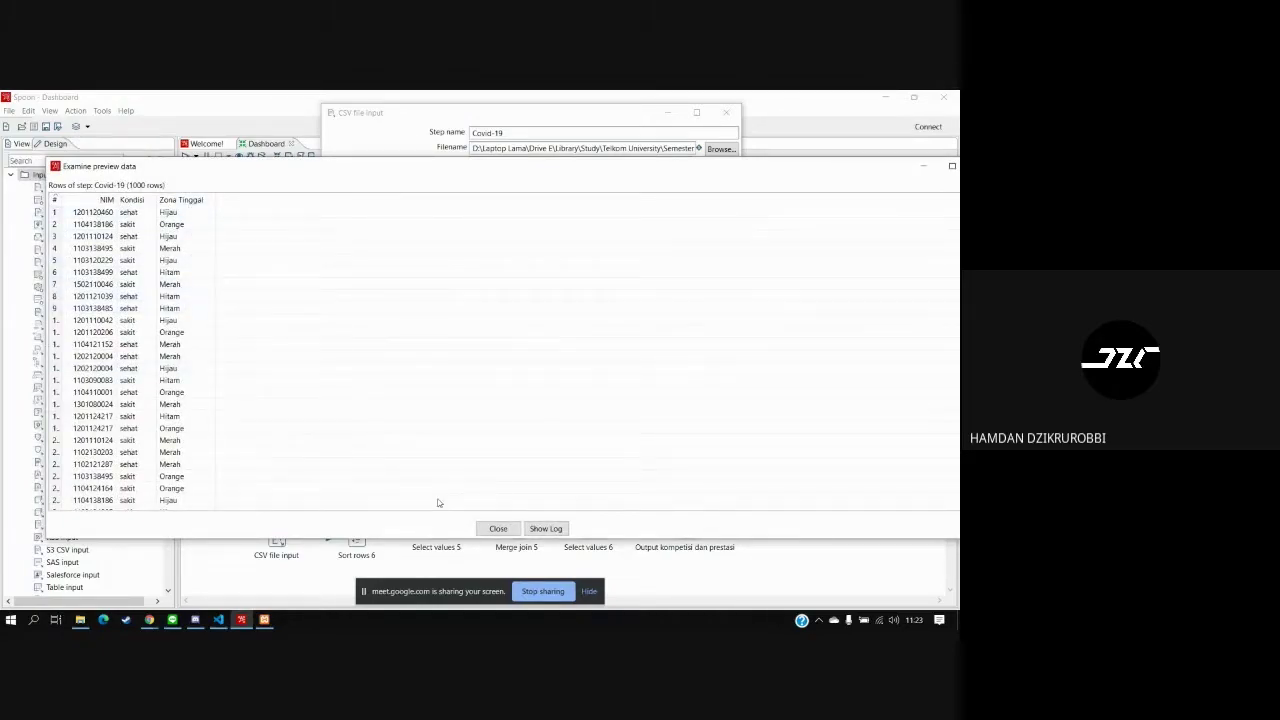
{"action": "left_click", "coordinate": [498, 528]}
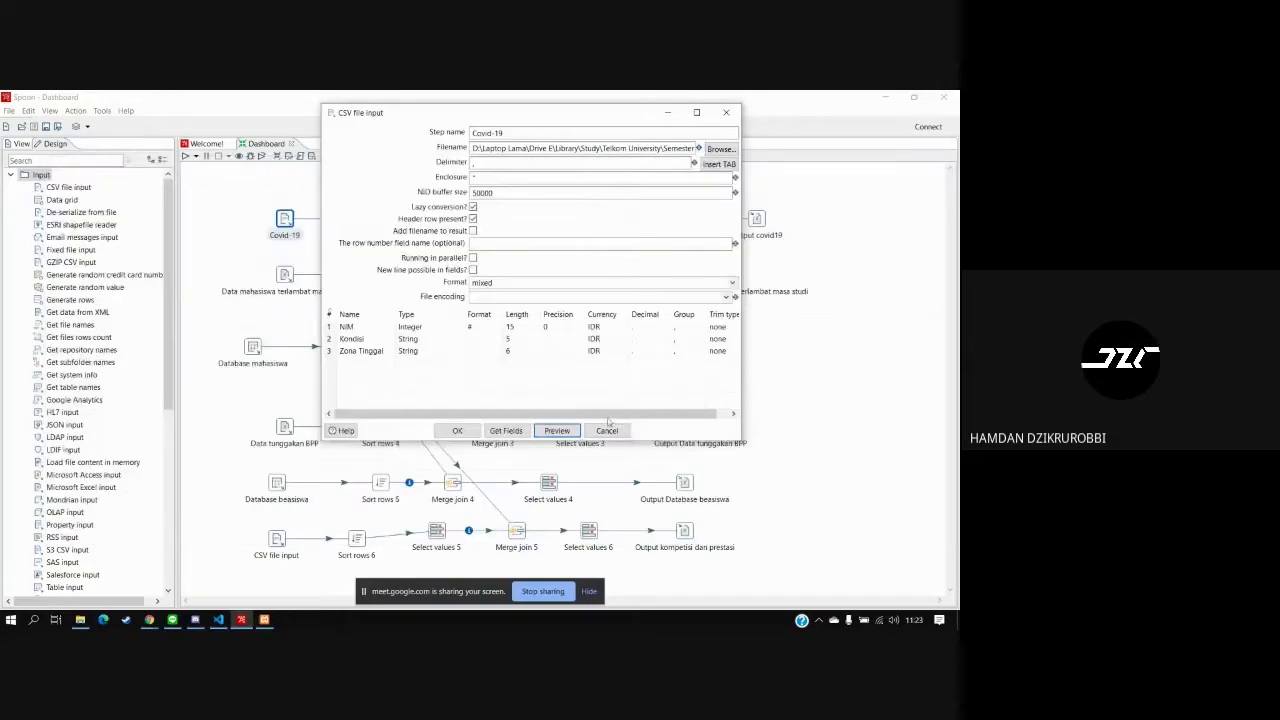
{"action": "left_click", "coordinate": [607, 430]}
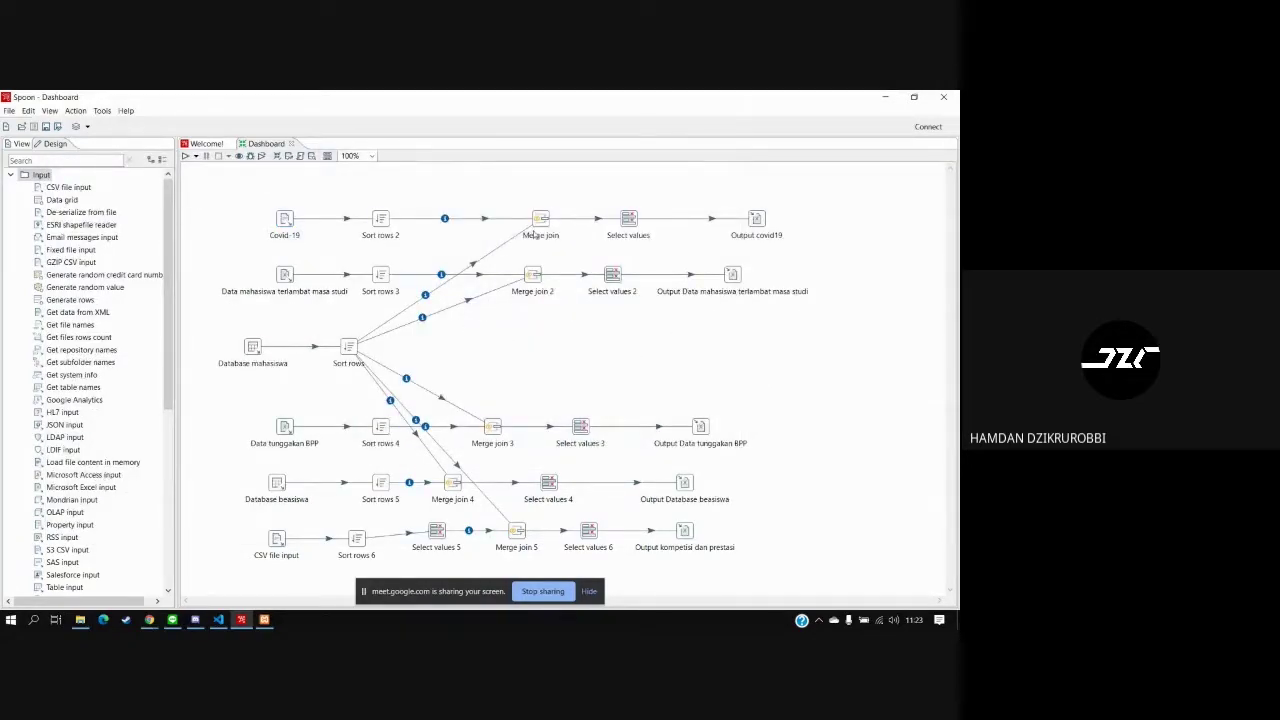
Review the sort field of Sort rows 2 and the fields to remove in the Covid-19 branch's Select values step
{"action": "double_click", "coordinate": [380, 218]}
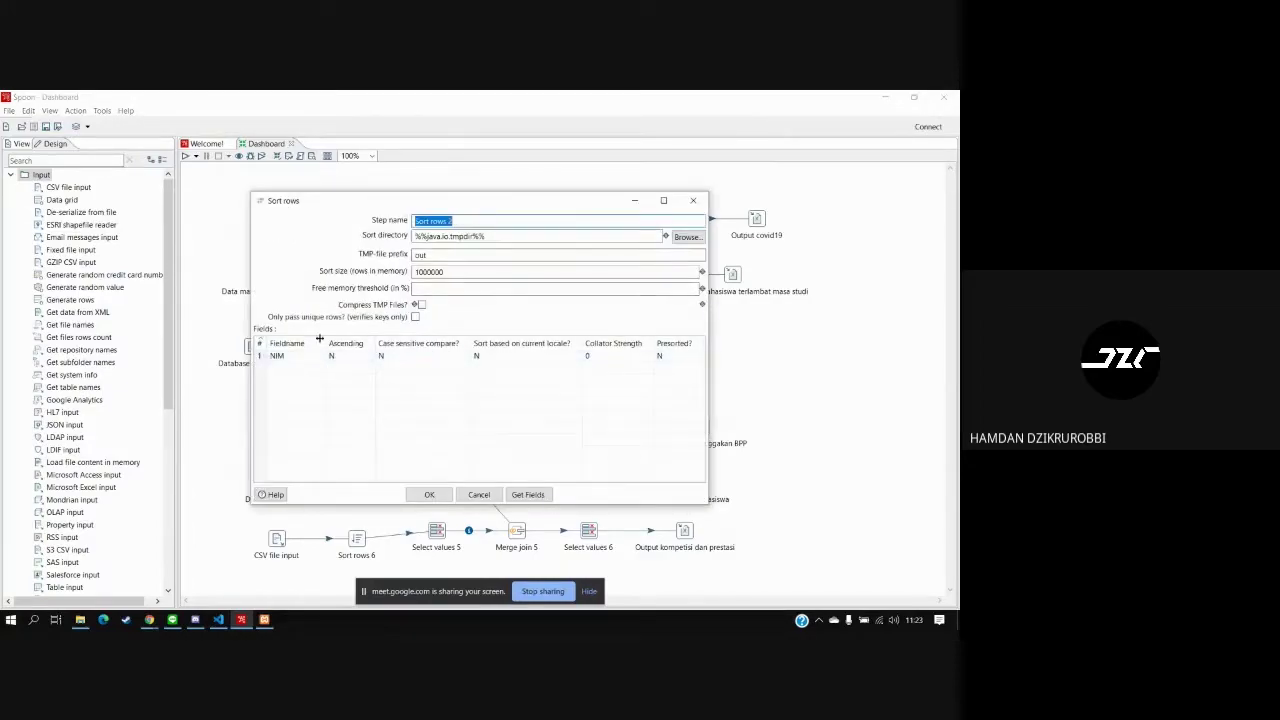
{"action": "left_click", "coordinate": [429, 495]}
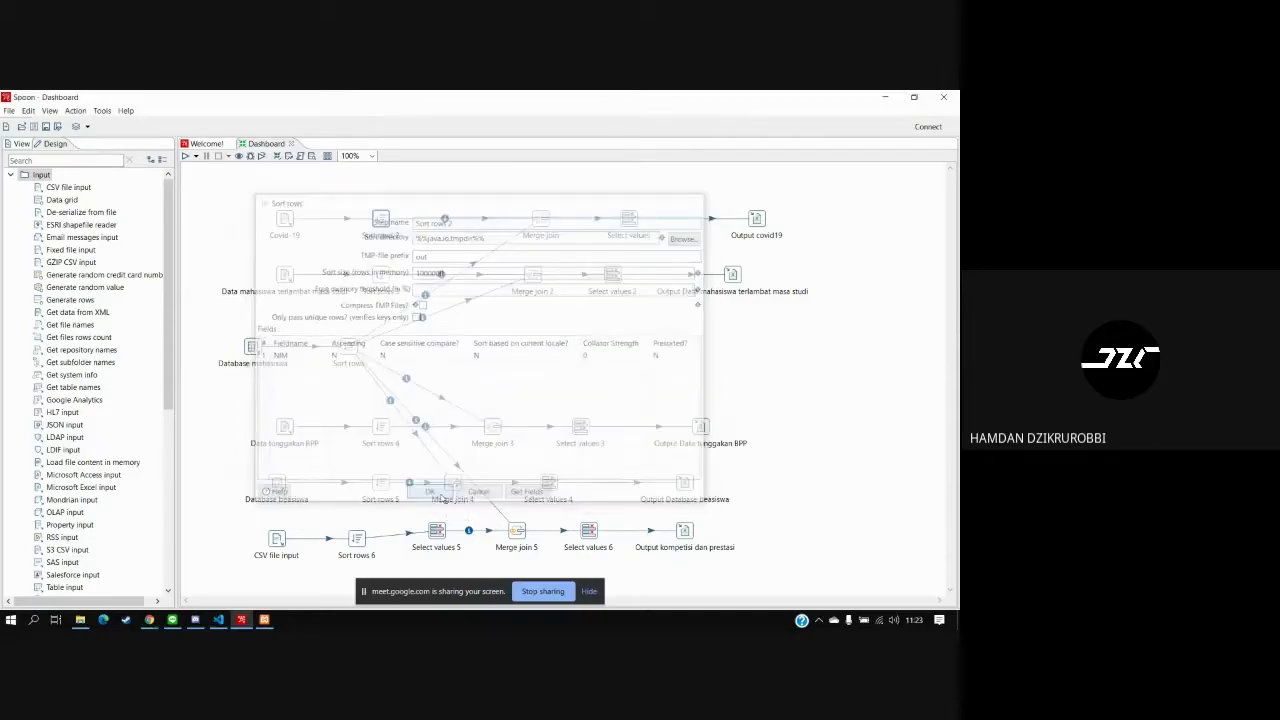
{"action": "left_click", "coordinate": [540, 218]}
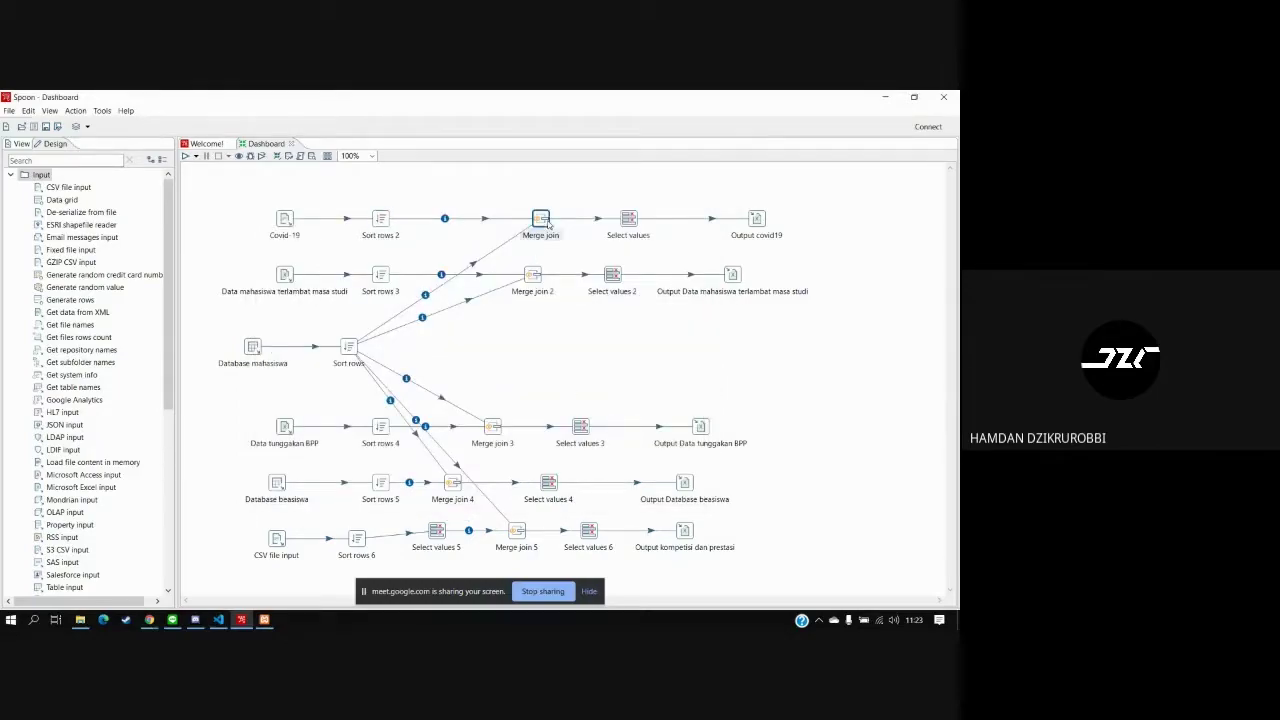
{"action": "double_click", "coordinate": [628, 218]}
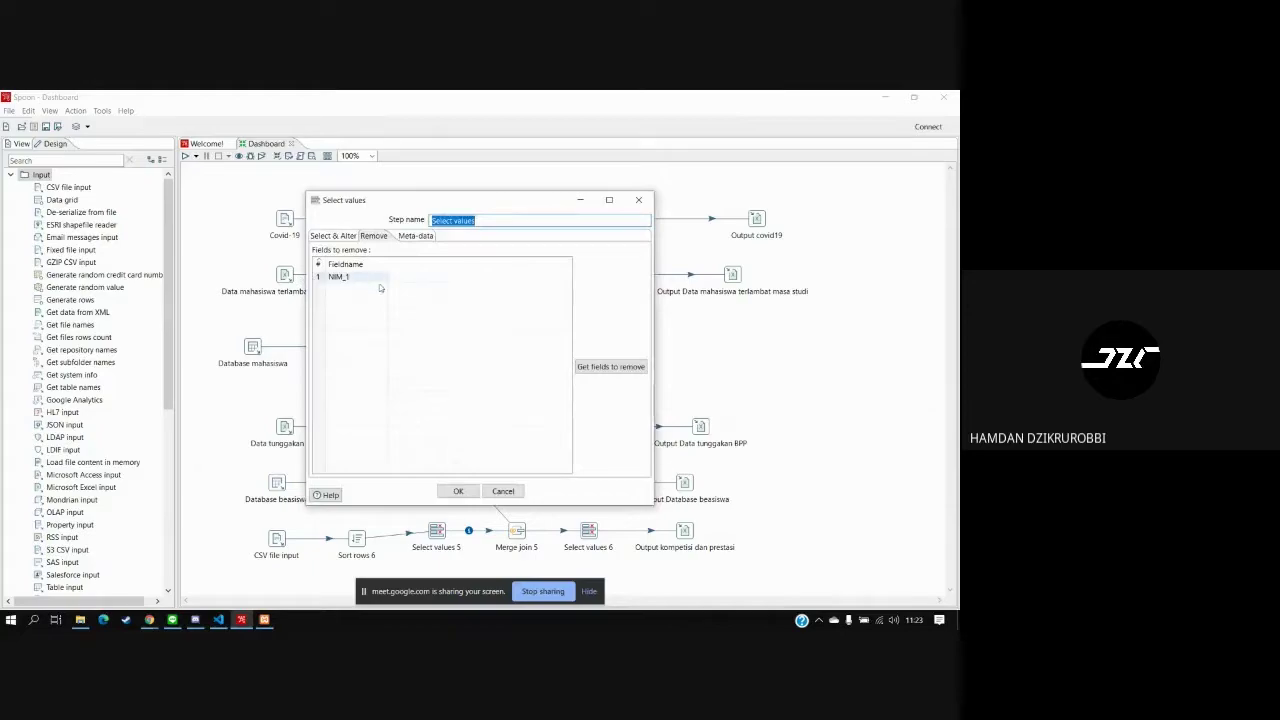
{"action": "left_click", "coordinate": [401, 323]}
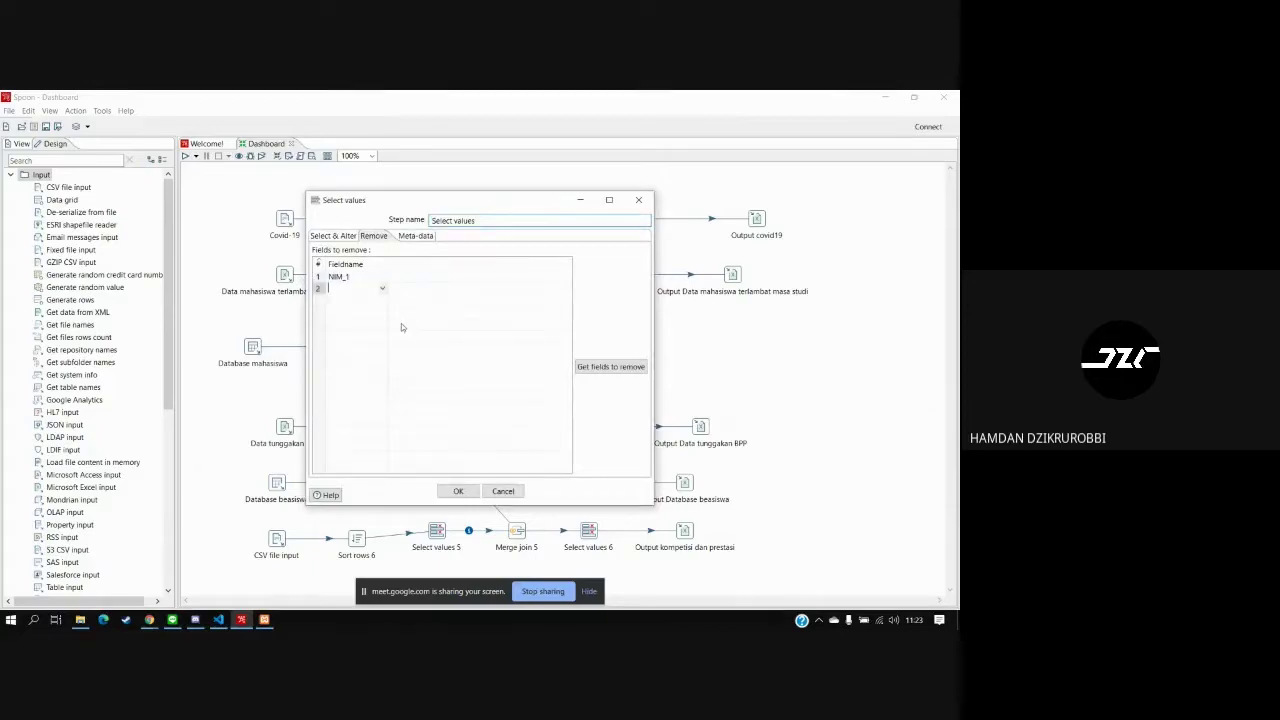
{"action": "left_click", "coordinate": [503, 491]}
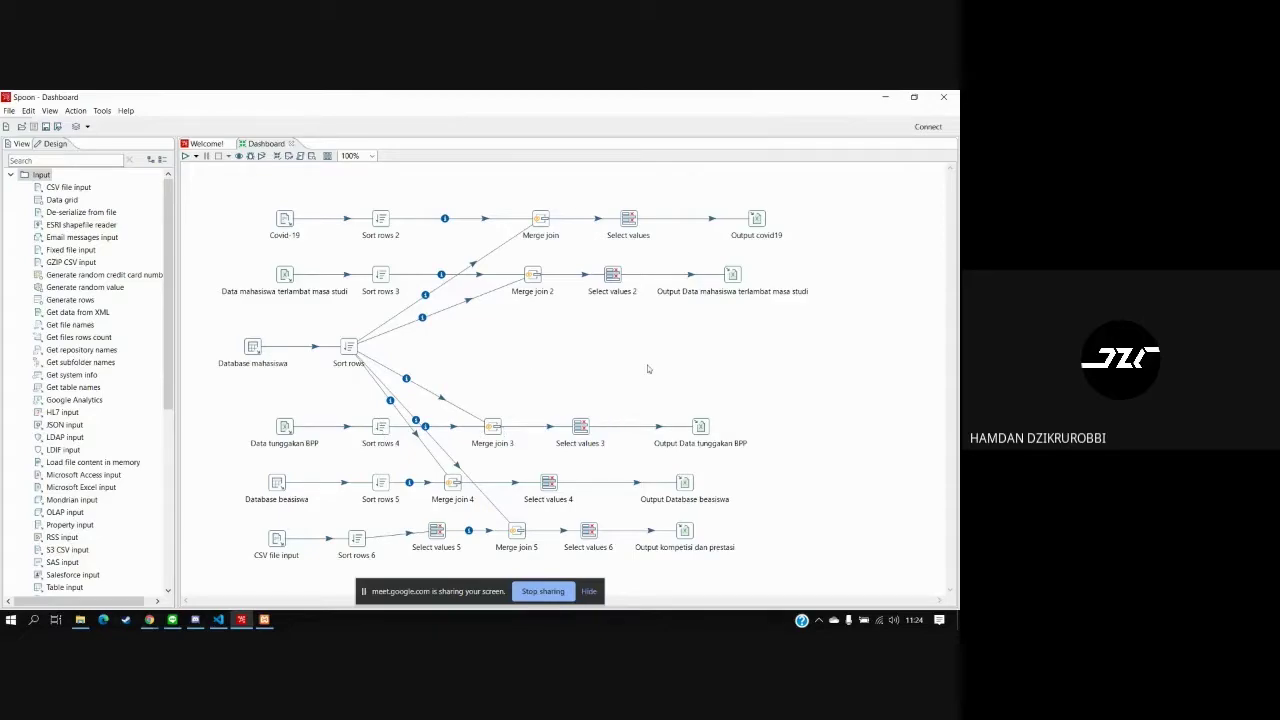
Run the Dashboard transformation with the Pentaho local run configuration and Basic log level
{"action": "left_click", "coordinate": [185, 156]}
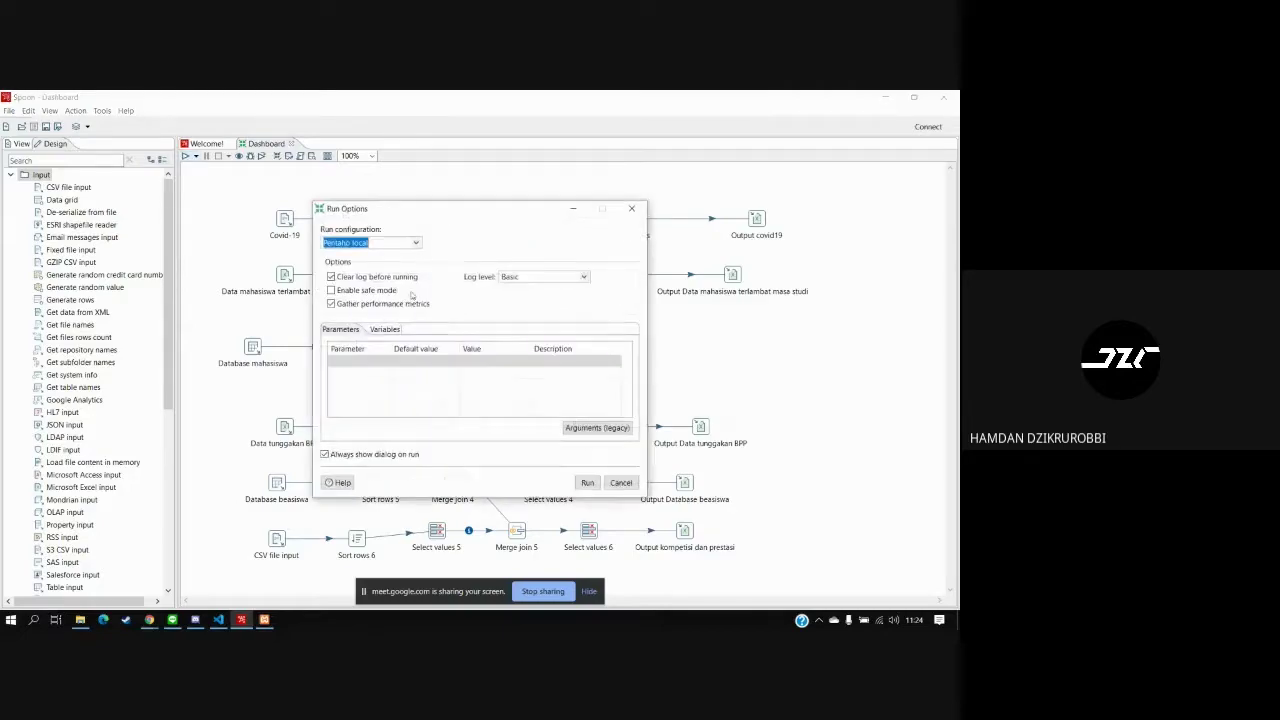
{"action": "left_click", "coordinate": [589, 485]}
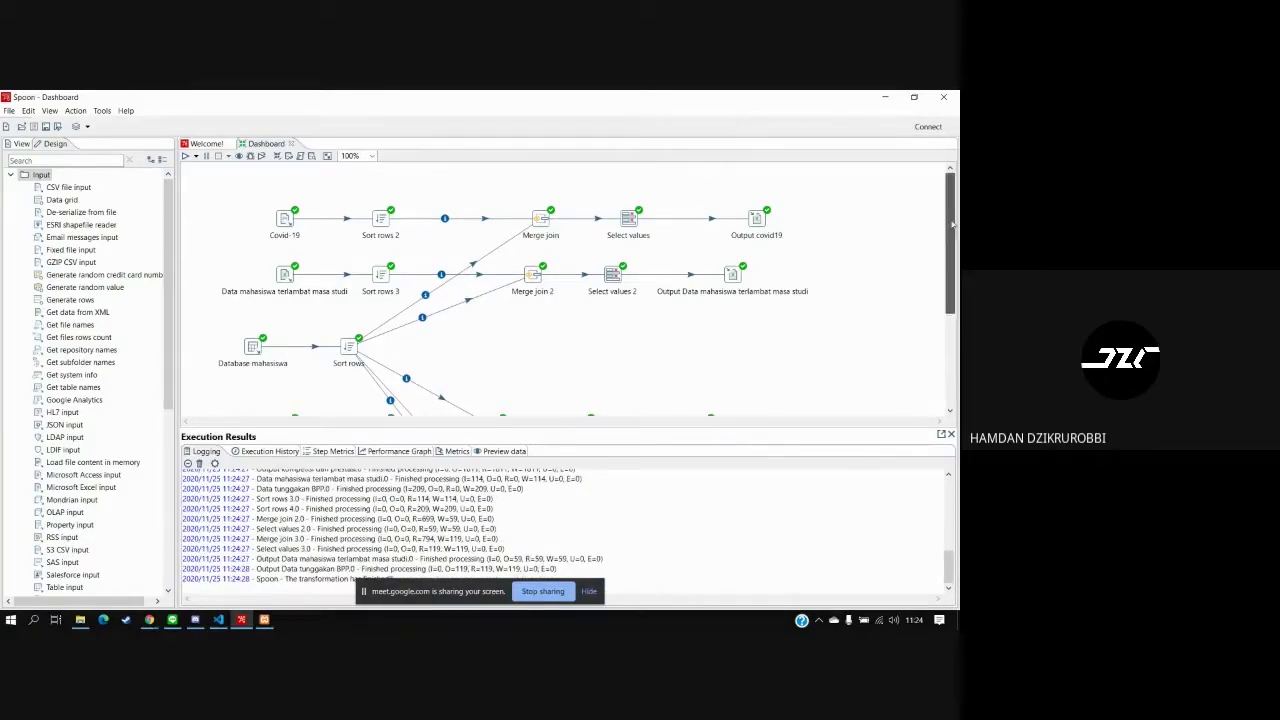
Look over the run status of every branch in the Dashboard transformation
{"action": "left_click_drag", "start_coordinate": [953, 222], "coordinate": [953, 316]}
{"action": "scroll", "coordinate": [318, 552], "scroll_direction": "up", "scroll_amount": 5}
{"action": "scroll", "coordinate": [325, 553], "scroll_direction": "down", "scroll_amount": 5}
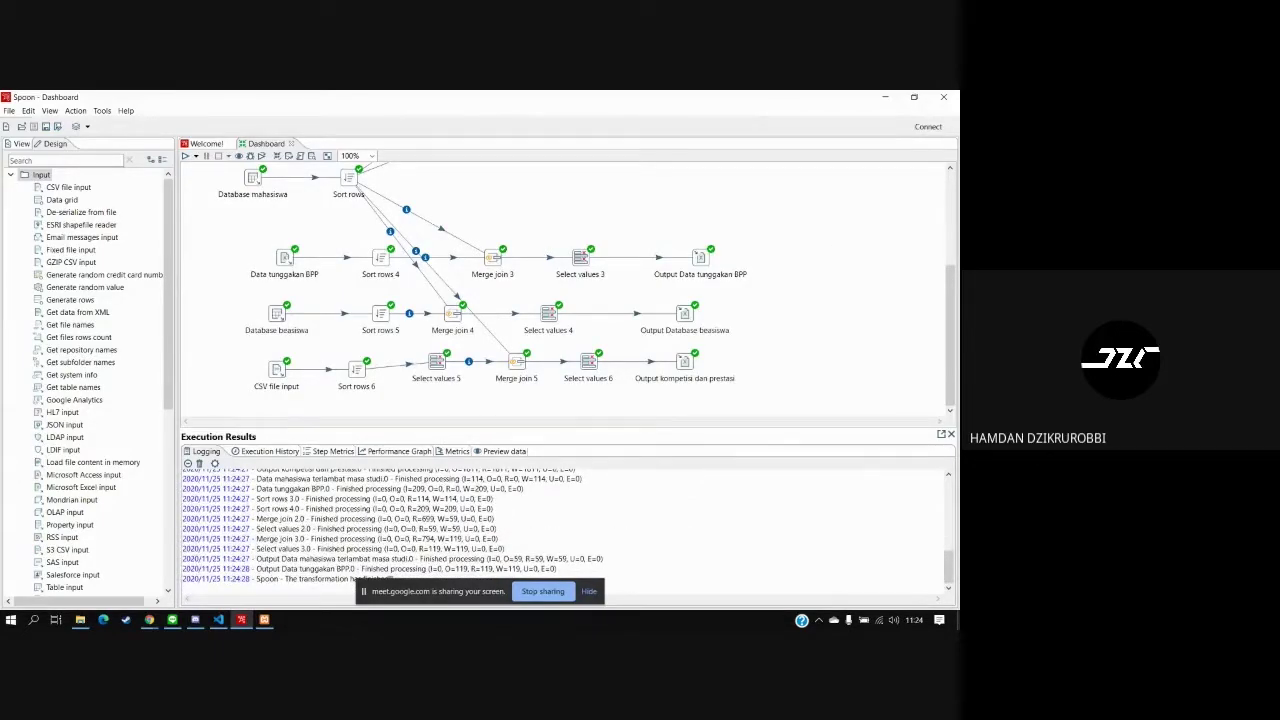
Switch to the desktop and open the covid19 workbook in Excel
{"action": "key", "text": "super+d"}
{"action": "right_click", "coordinate": [457, 232]}
{"action": "key", "text": "Escape"}
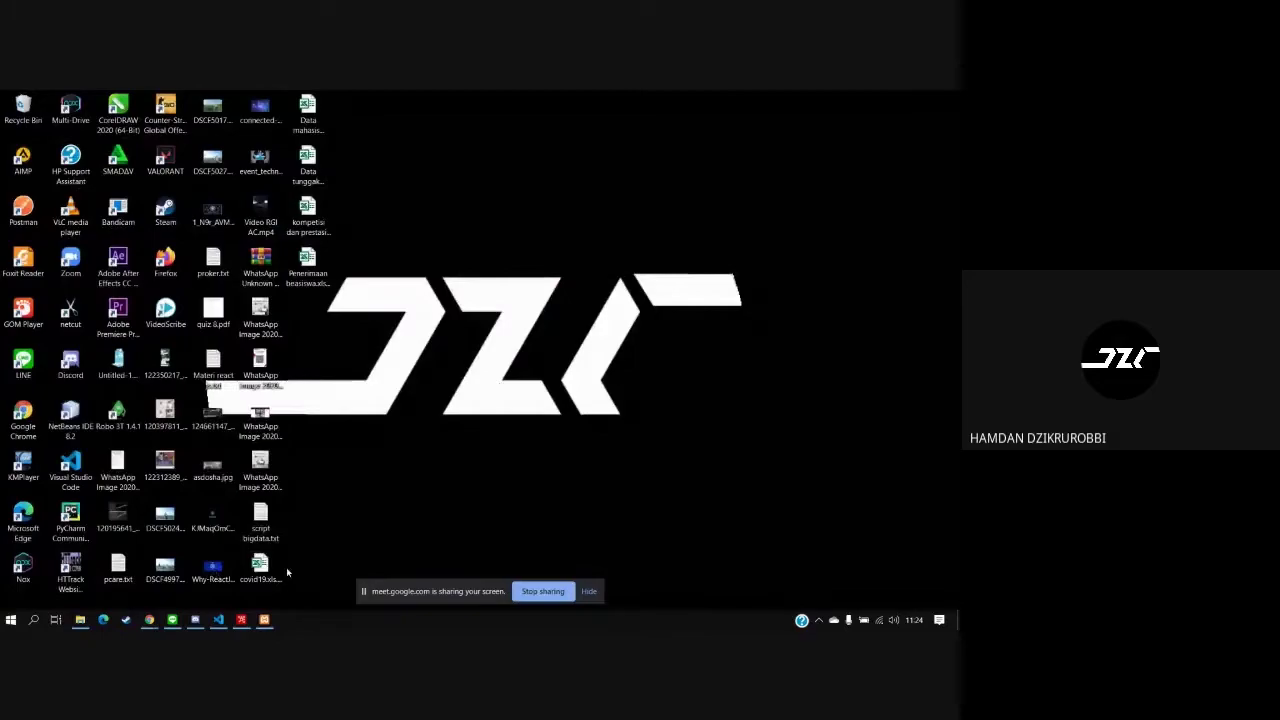
{"action": "double_click", "coordinate": [270, 577]}
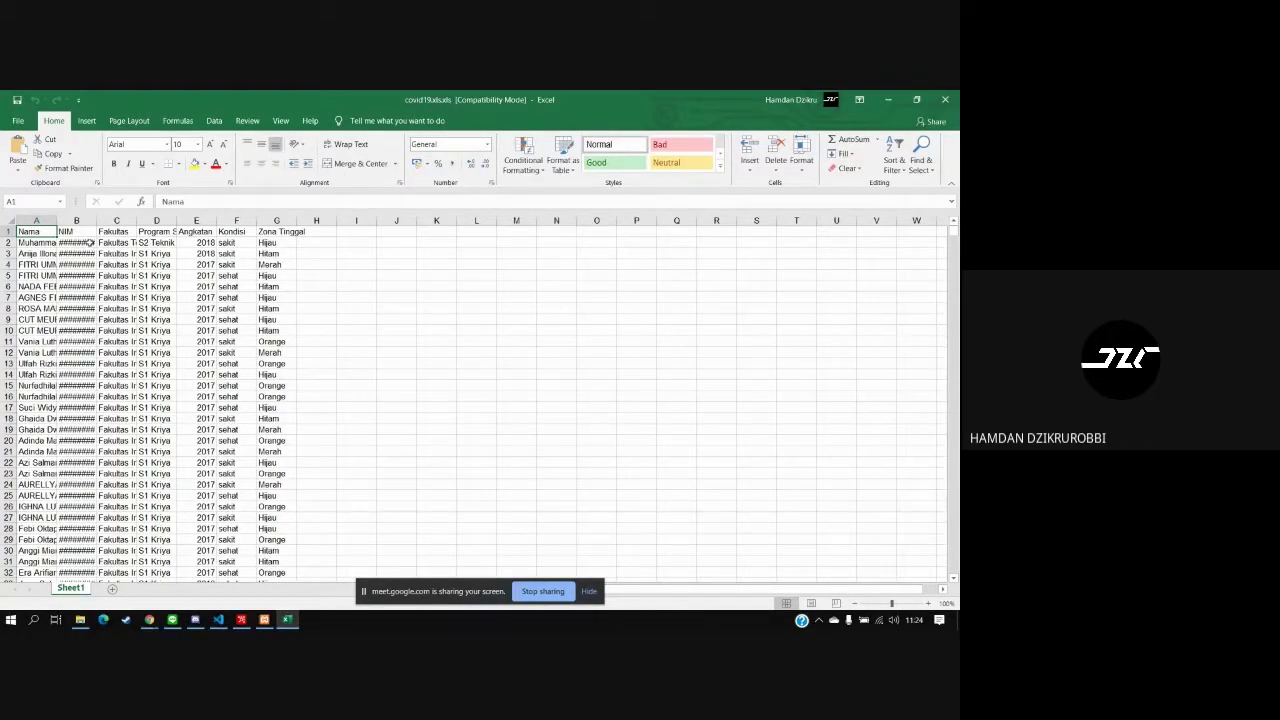
Widen the NIM, Fakultas, Program Studi and Nama columns to review the covid19 data, and minimize the workbook
{"action": "left_click_drag", "start_coordinate": [96, 220], "coordinate": [126, 220]}
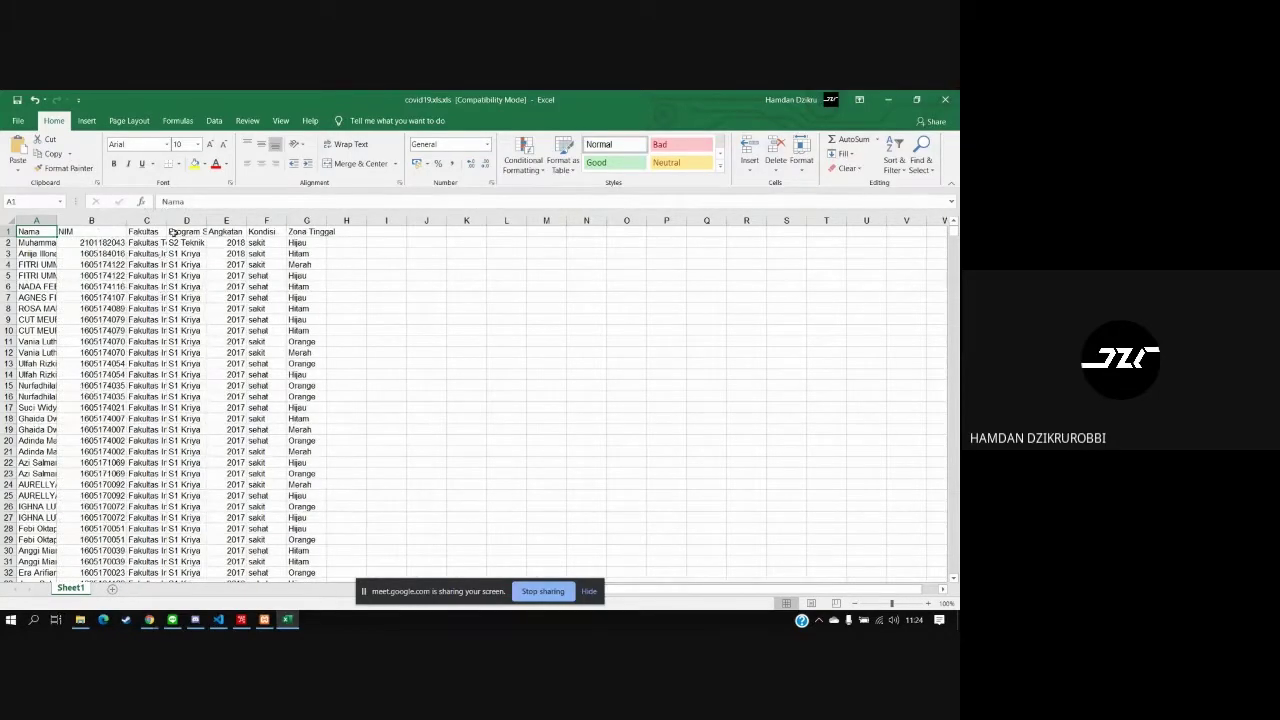
{"action": "left_click_drag", "start_coordinate": [166, 220], "coordinate": [287, 220]}
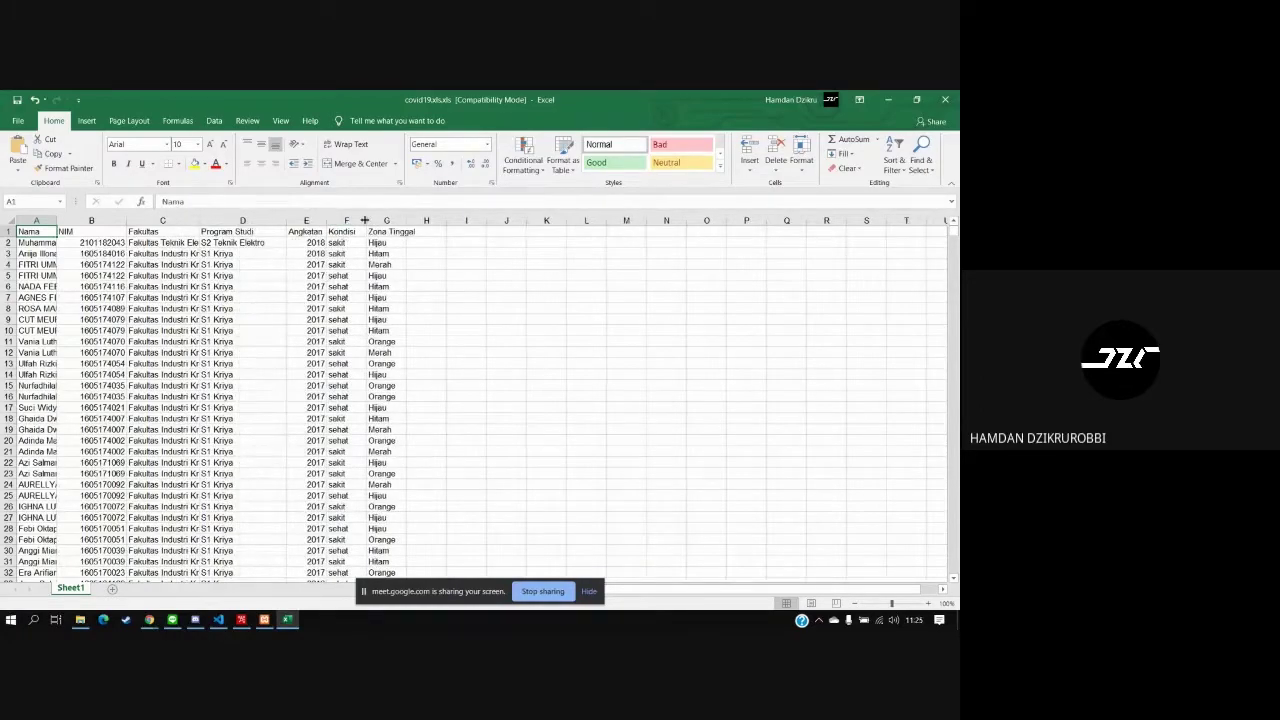
{"action": "left_click", "coordinate": [395, 351]}
{"action": "left_click", "coordinate": [163, 297]}
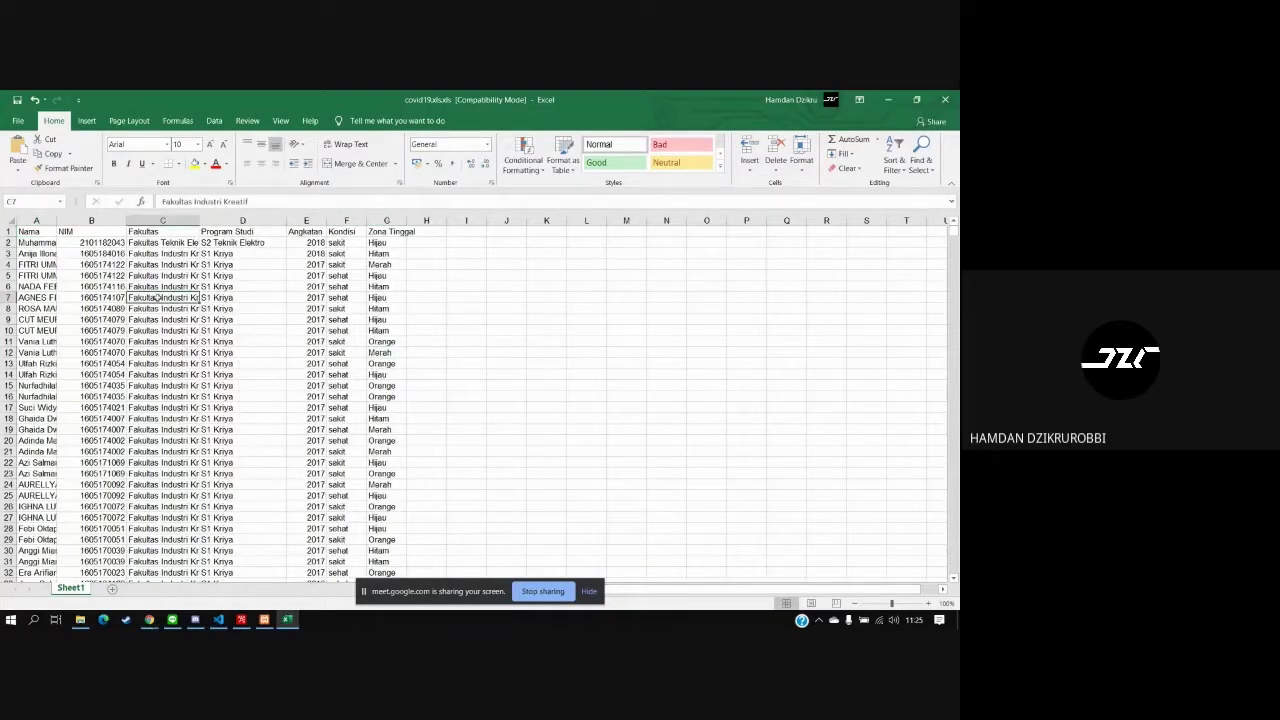
{"action": "scroll", "coordinate": [255, 438], "scroll_direction": "down", "scroll_amount": 16}
{"action": "scroll", "coordinate": [255, 438], "scroll_direction": "up", "scroll_amount": 16}
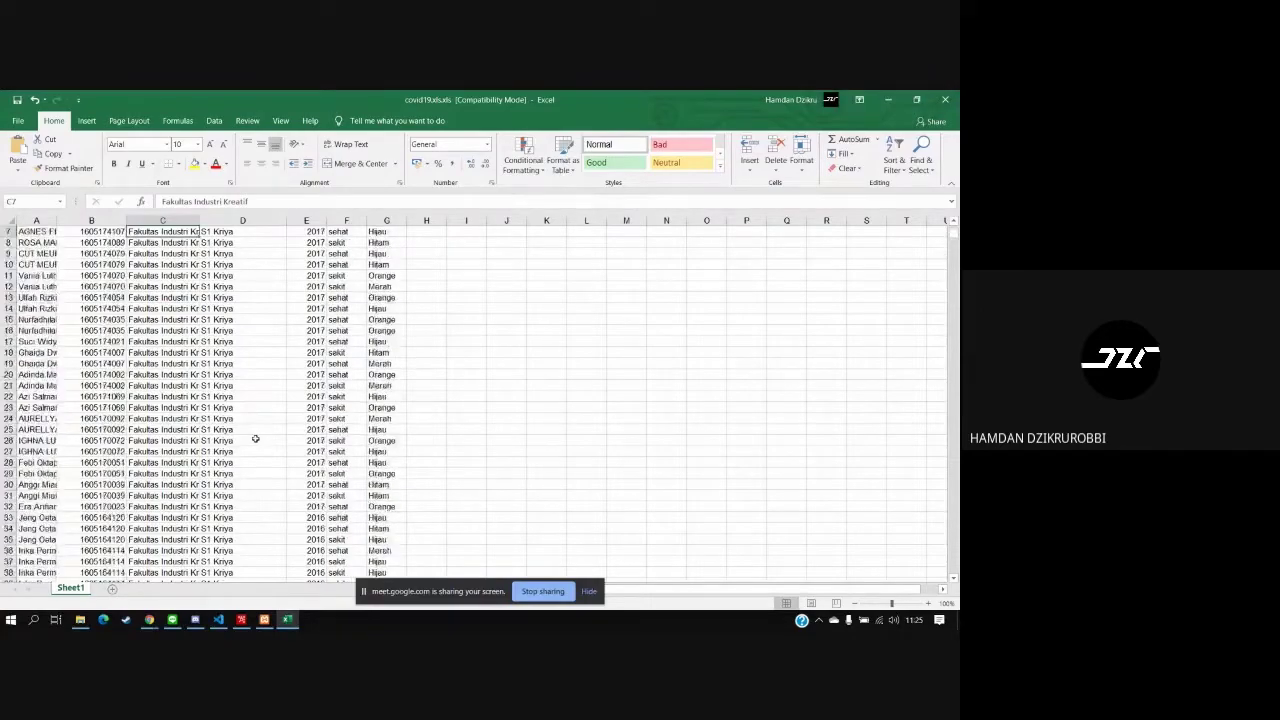
{"action": "left_click_drag", "start_coordinate": [58, 220], "coordinate": [100, 220]}
{"action": "left_click", "coordinate": [268, 338]}
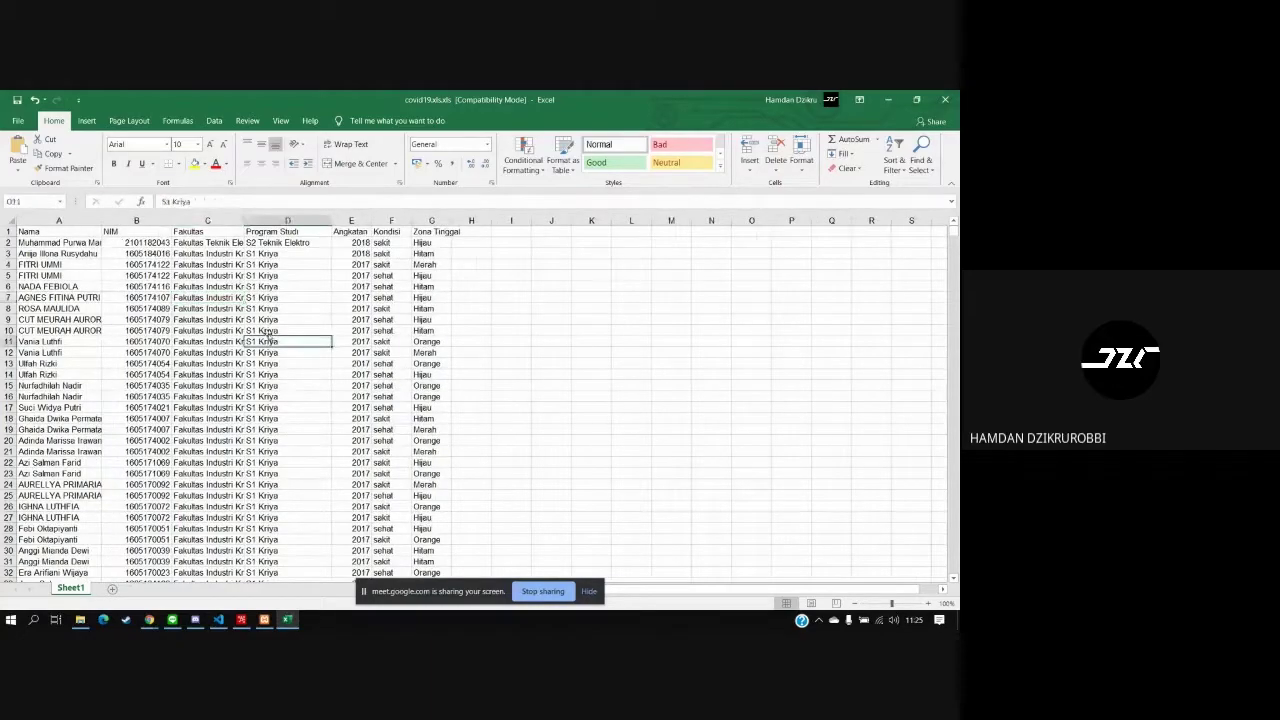
{"action": "left_click", "coordinate": [182, 331]}
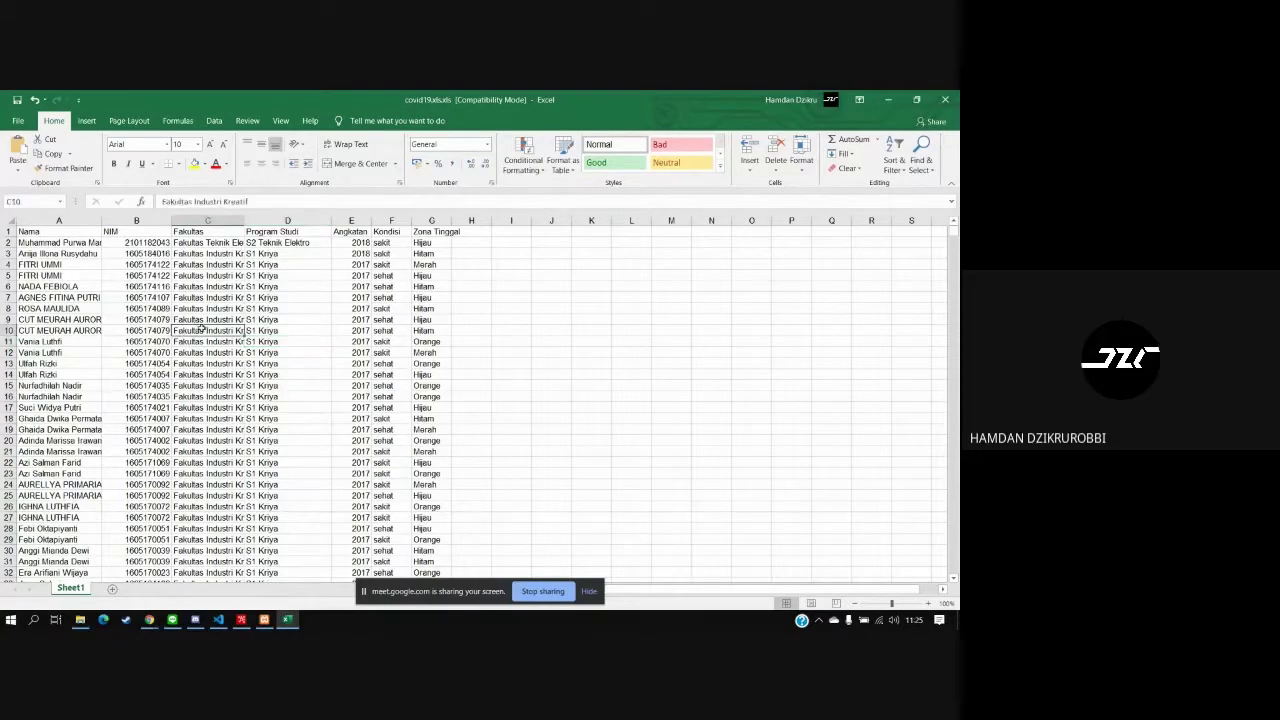
{"action": "left_click", "coordinate": [135, 296]}
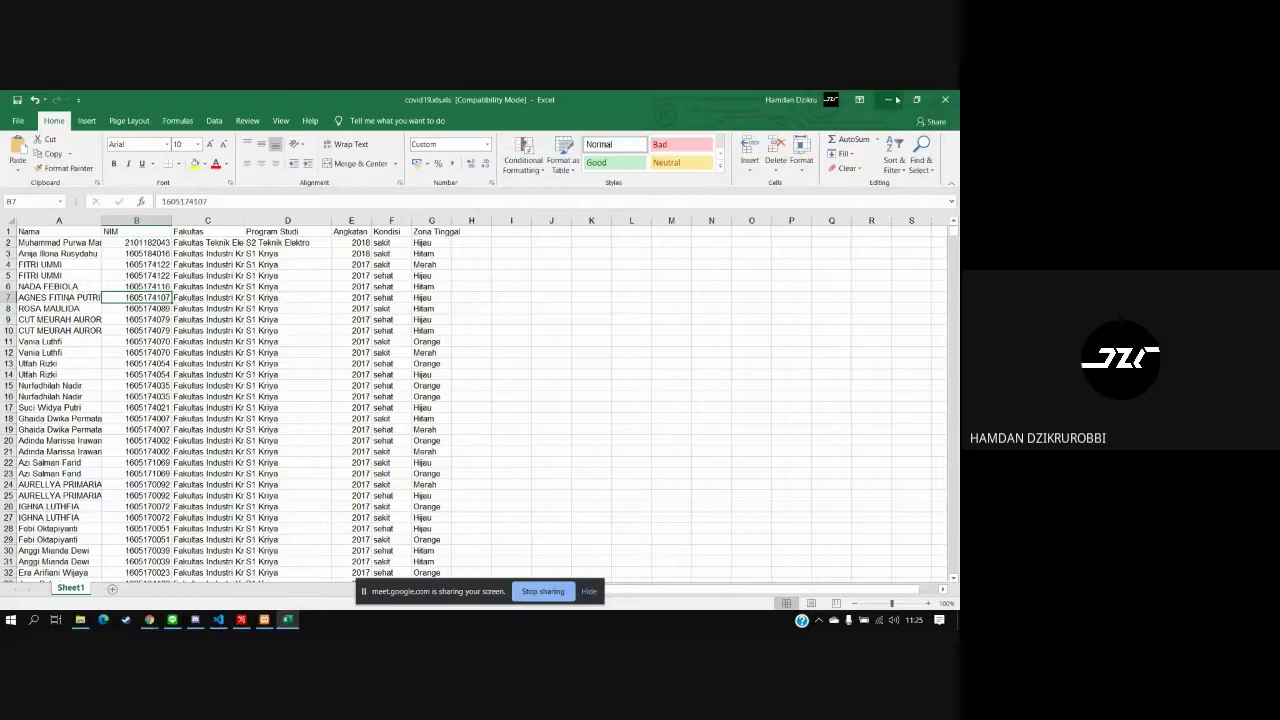
{"action": "left_click", "coordinate": [887, 99]}
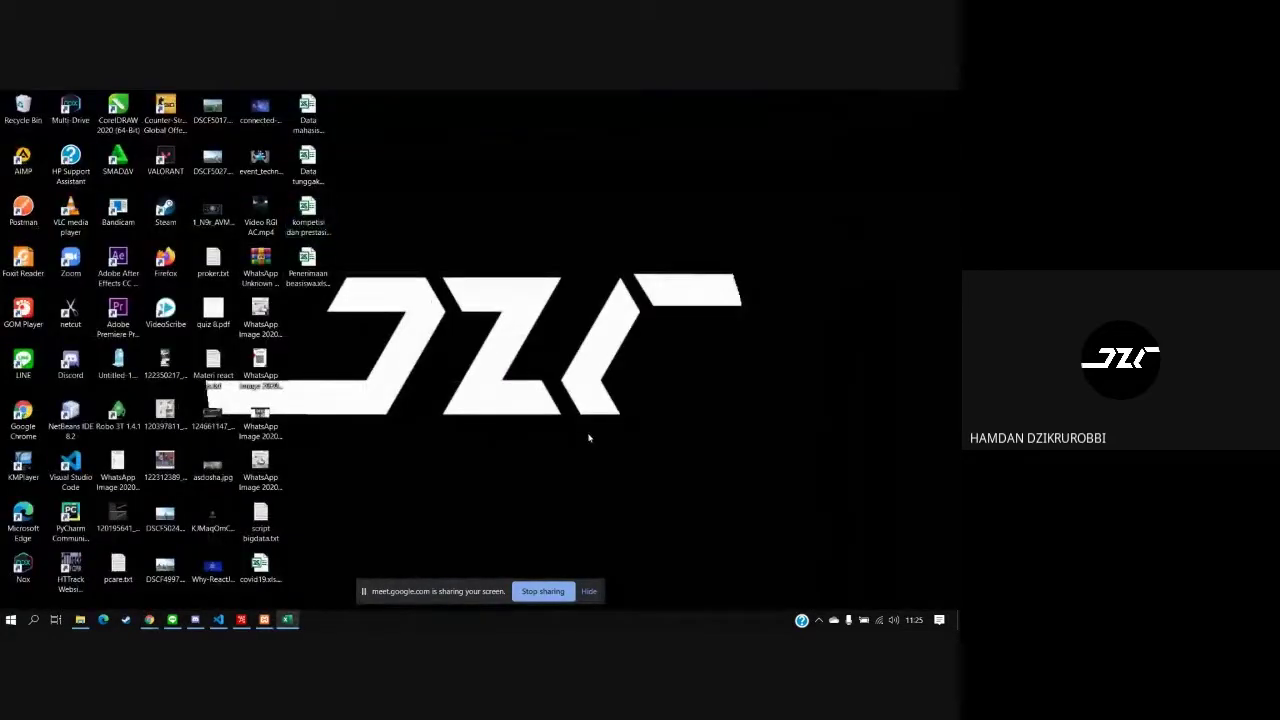
Bring up the kompetisi dan prestasi workbook and widen its Program Studi, Fakultas, NIM and Keterangan columns to review the data
{"action": "left_click", "coordinate": [288, 620]}
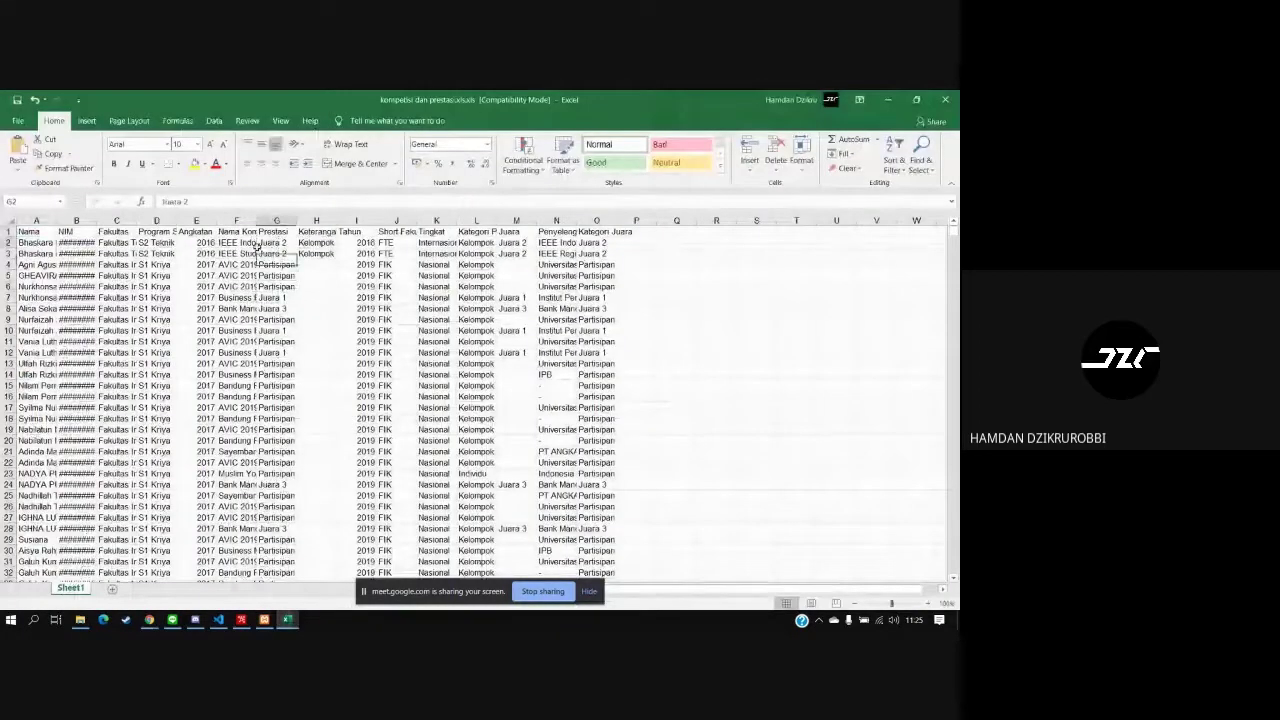
{"action": "left_click", "coordinate": [197, 297]}
{"action": "left_click_drag", "start_coordinate": [176, 220], "coordinate": [218, 220]}
{"action": "left_click", "coordinate": [319, 341]}
{"action": "left_click", "coordinate": [200, 297]}
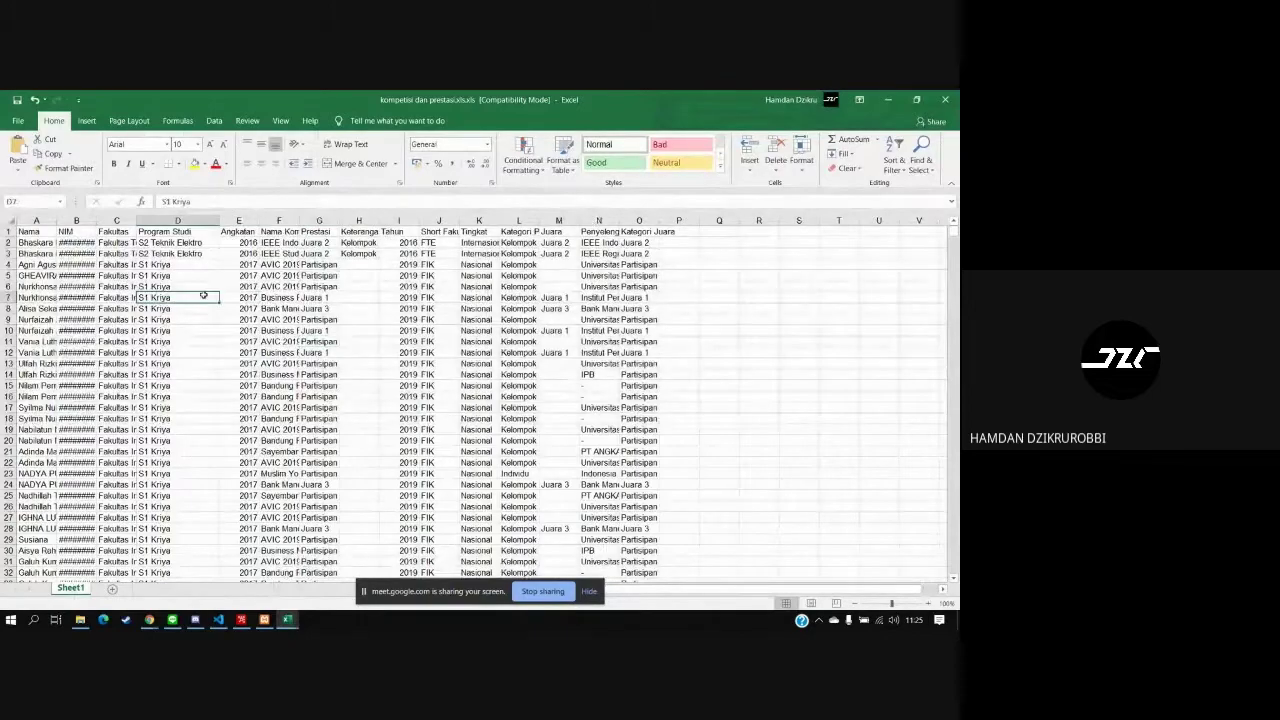
{"action": "left_click_drag", "start_coordinate": [136, 220], "coordinate": [200, 220]}
{"action": "left_click_drag", "start_coordinate": [95, 221], "coordinate": [121, 221]}
{"action": "left_click", "coordinate": [328, 350]}
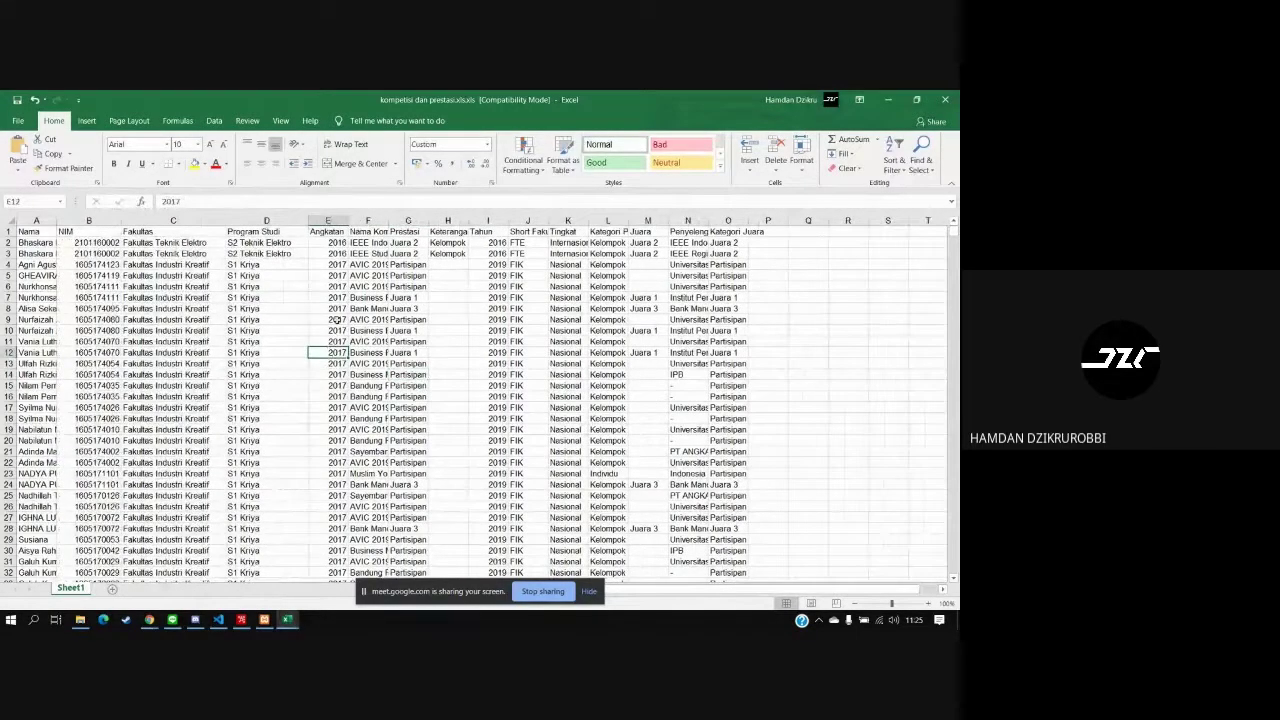
{"action": "left_click", "coordinate": [289, 308]}
{"action": "left_click", "coordinate": [601, 341]}
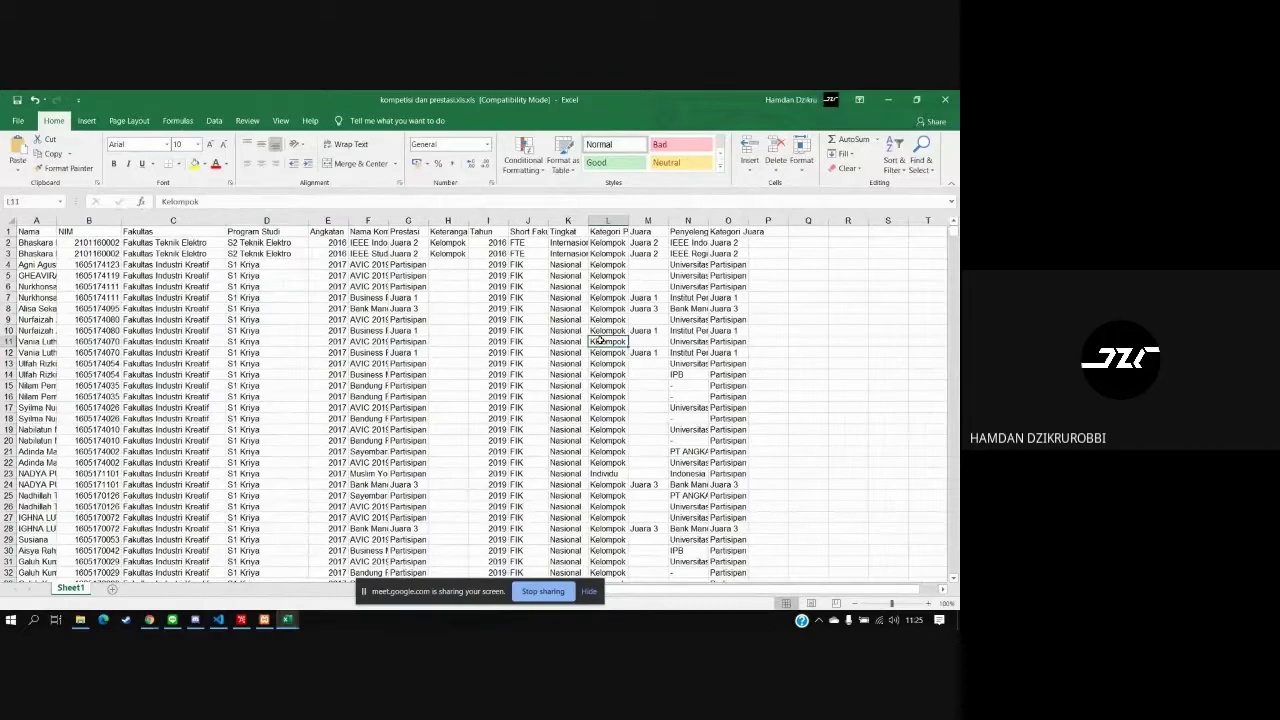
{"action": "left_click_drag", "start_coordinate": [468, 221], "coordinate": [487, 221]}
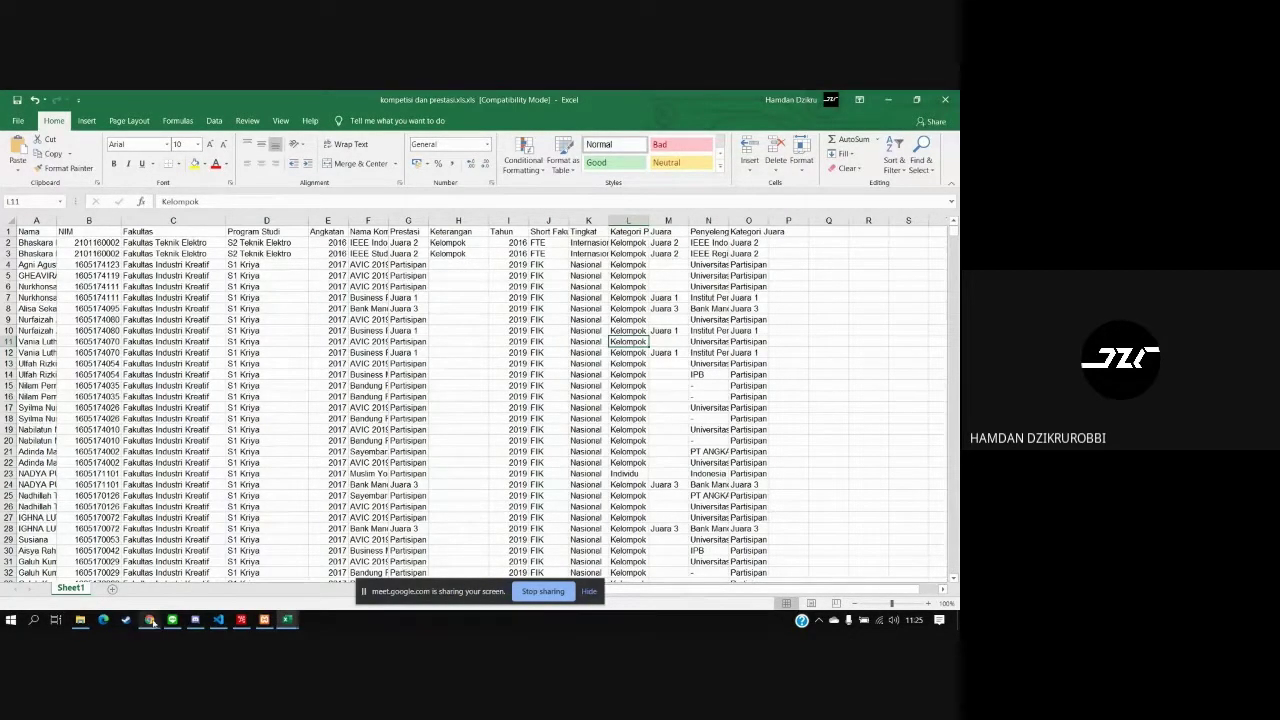
Switch to the Google Meet call in the browser and stop sharing the screen
{"action": "mouse_move", "coordinate": [149, 621]}
{"action": "left_click", "coordinate": [80, 545]}
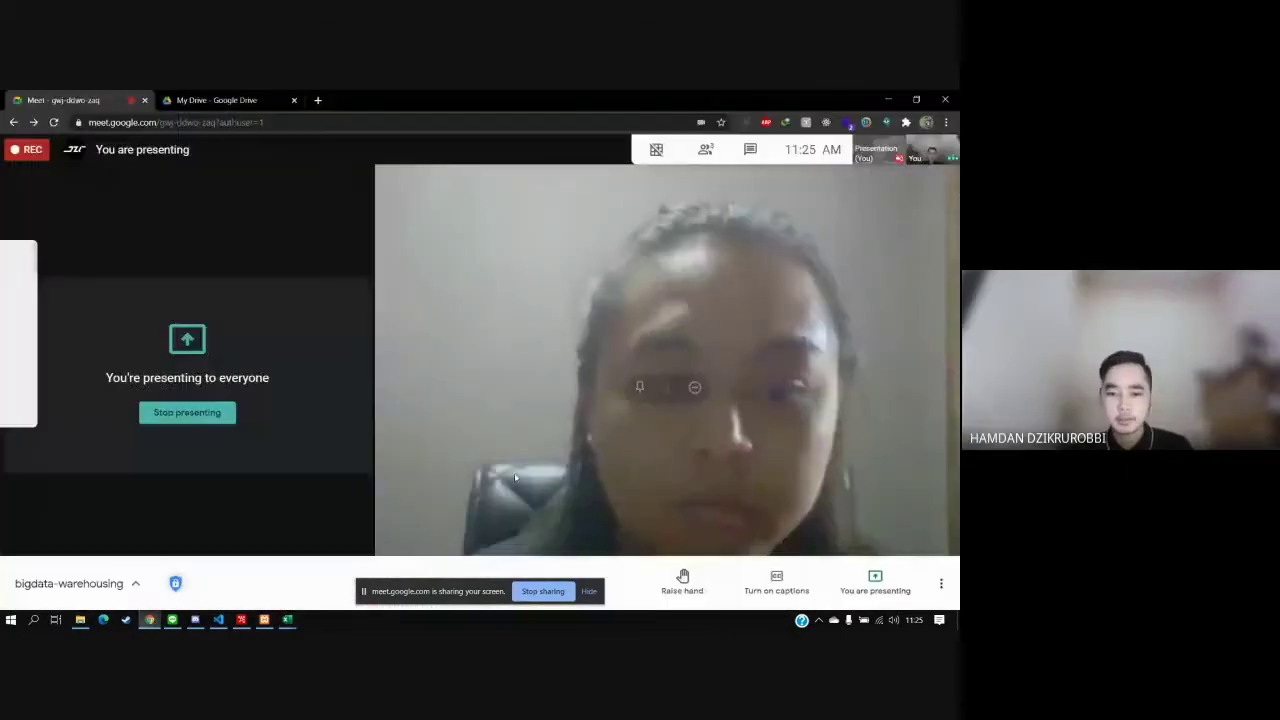
{"action": "left_click", "coordinate": [543, 592]}
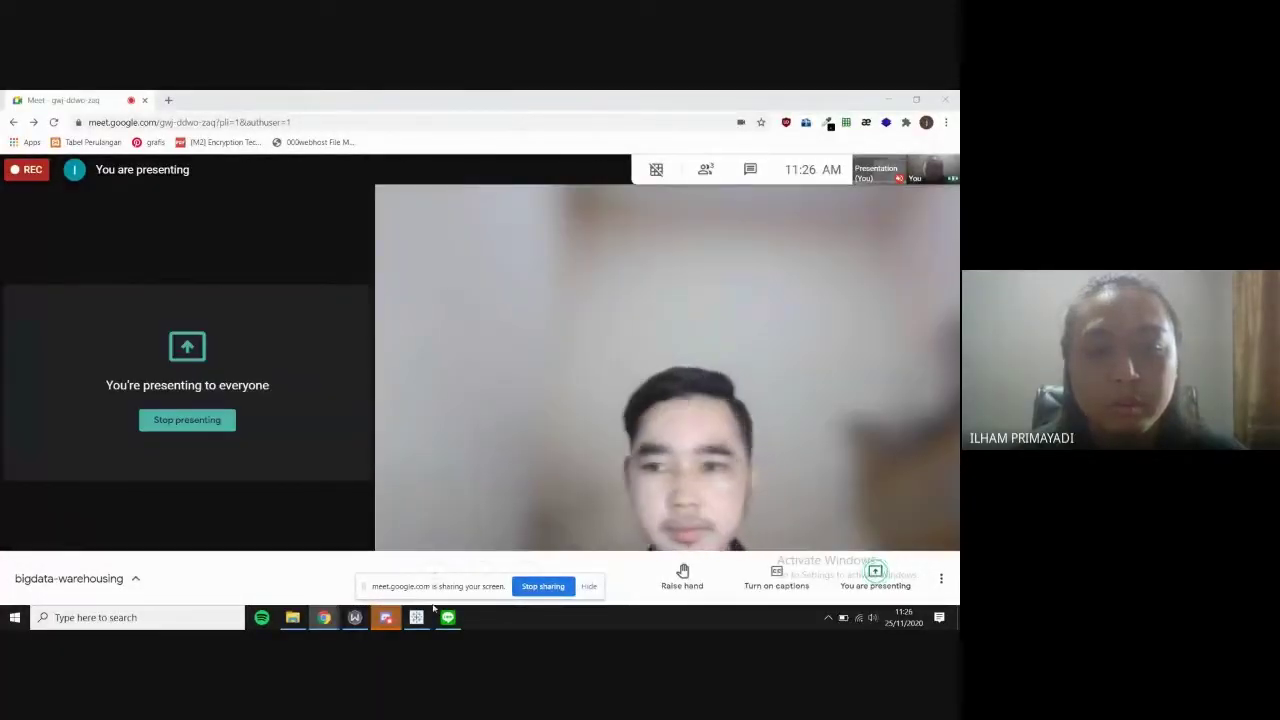
Switch to Tableau Public, open the Grafik Kondisi mahasiswa berdasarkan zona tinggal worksheet and widen its Data pane
{"action": "left_click", "coordinate": [416, 617]}
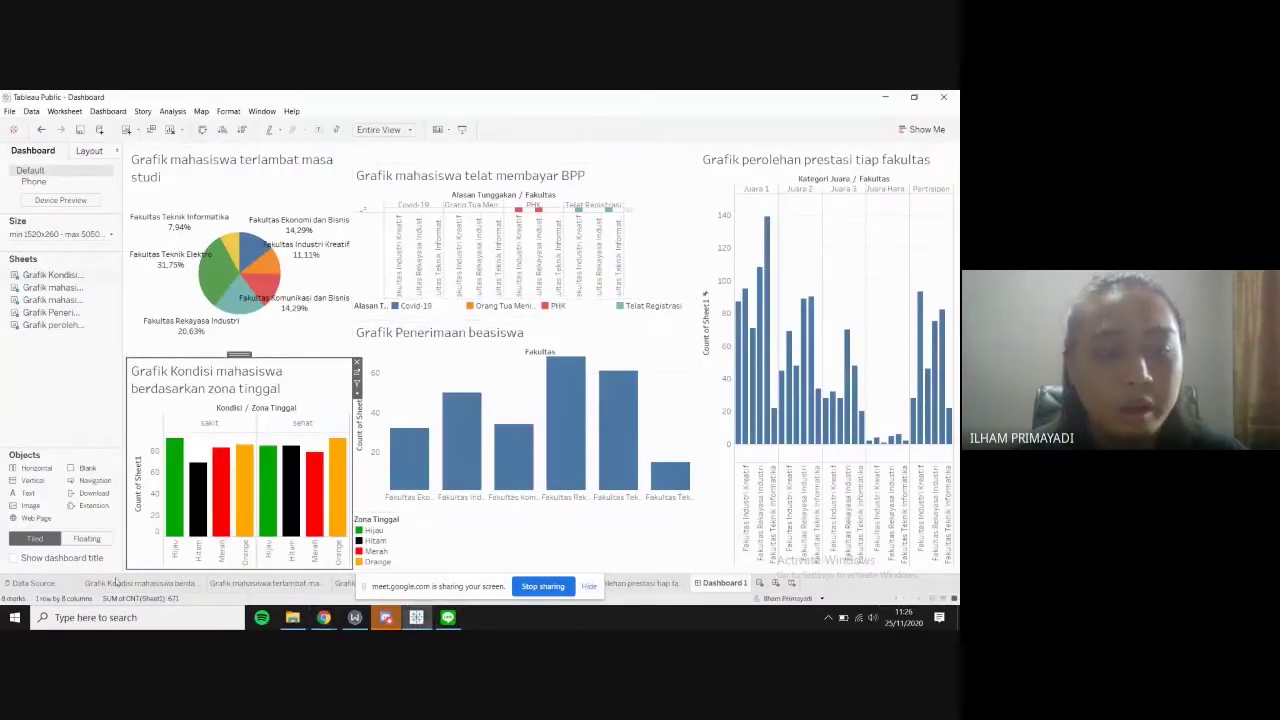
{"action": "left_click", "coordinate": [165, 581]}
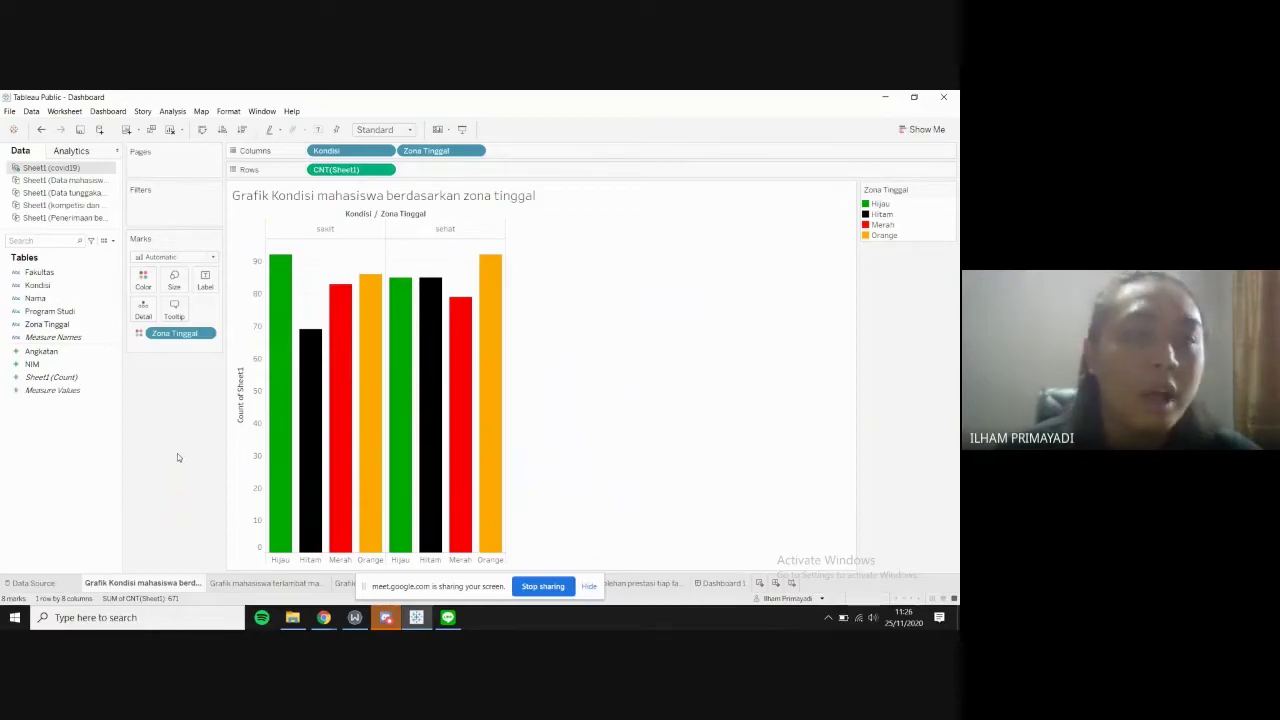
{"action": "left_click_drag", "start_coordinate": [141, 167], "coordinate": [206, 171]}
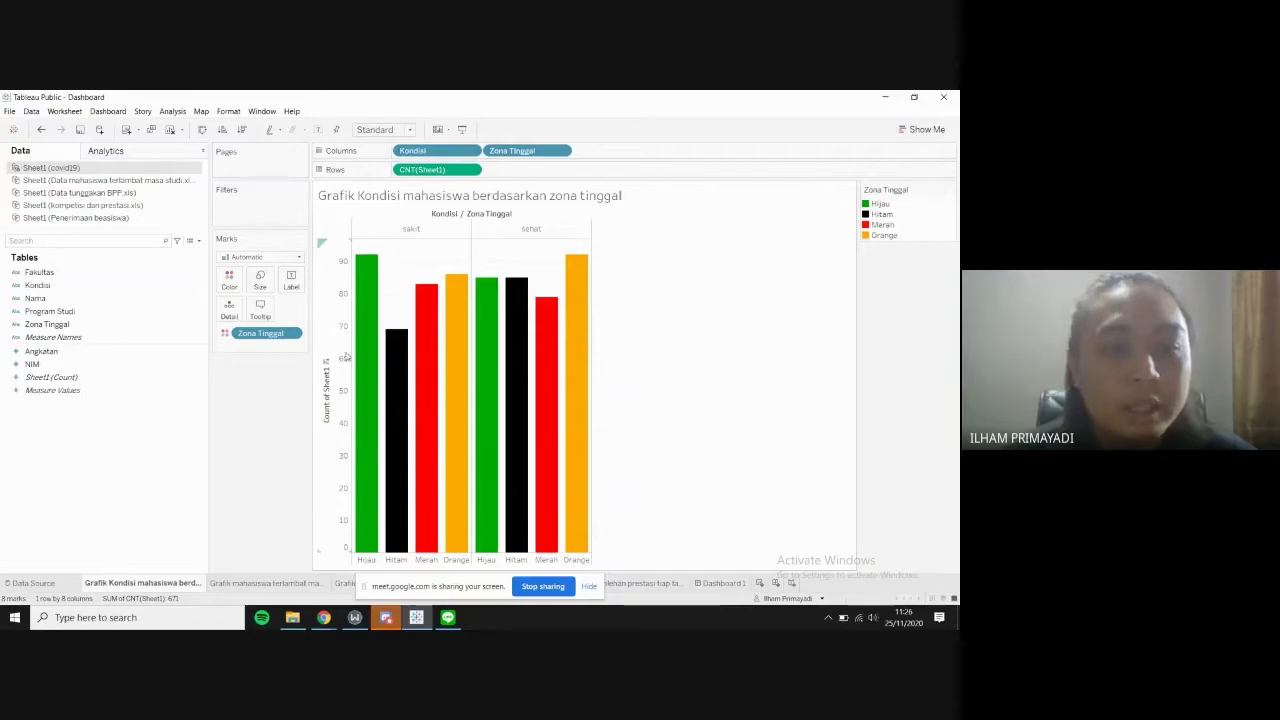
{"action": "mouse_move", "coordinate": [539, 349]}
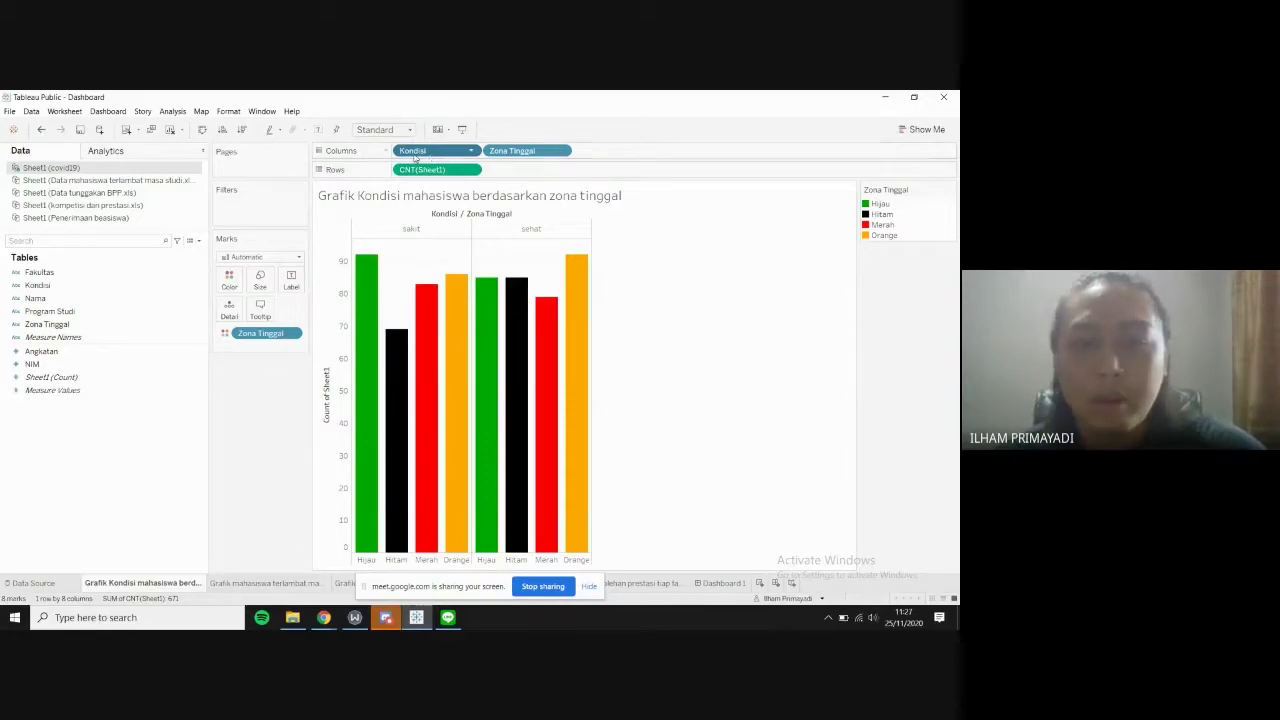
Try the chart without the Kondisi field in Columns and undo the removal
{"action": "left_click_drag", "start_coordinate": [415, 152], "coordinate": [440, 211]}
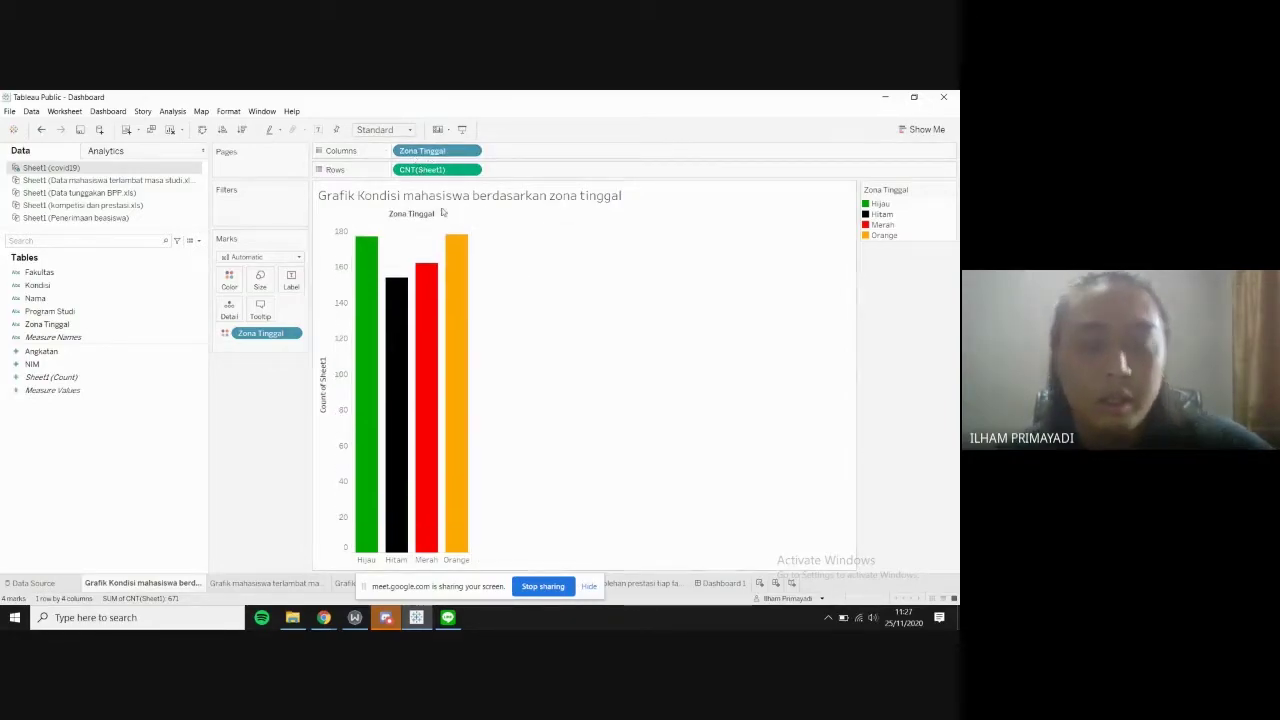
{"action": "key", "text": "ctrl+z"}
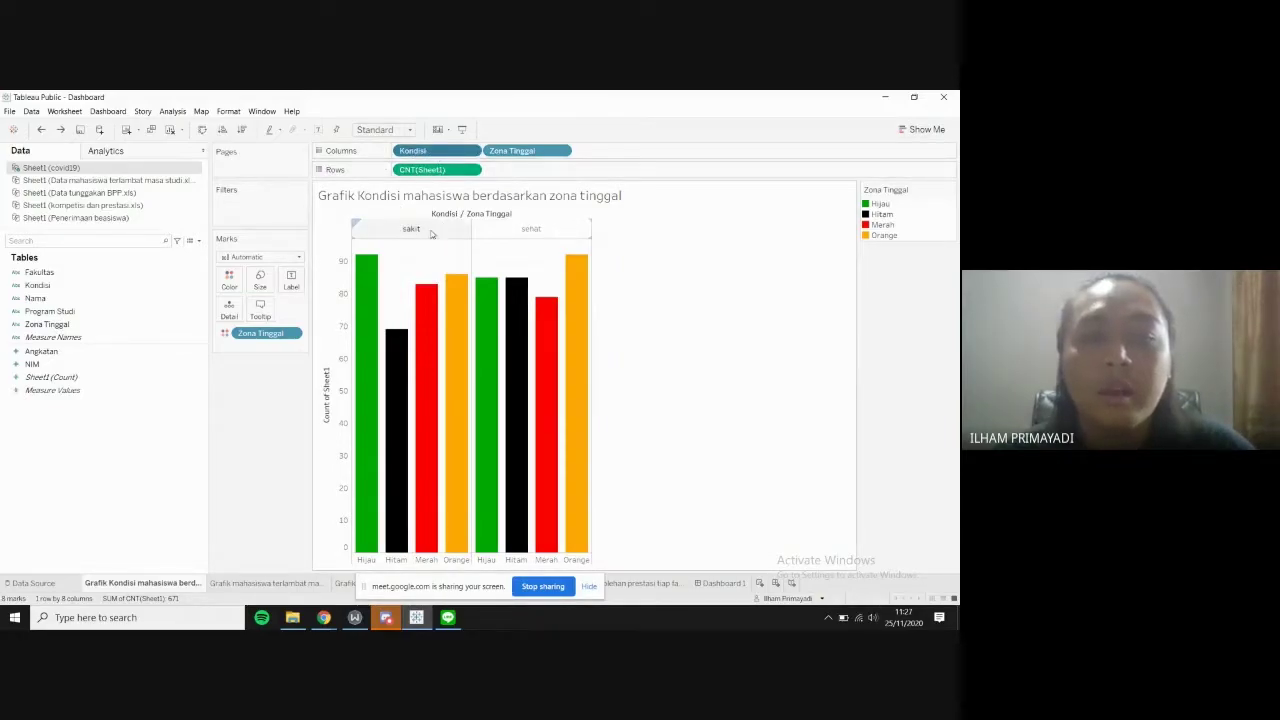
{"action": "key", "text": "ctrl+y"}
{"action": "key", "text": "ctrl+z"}
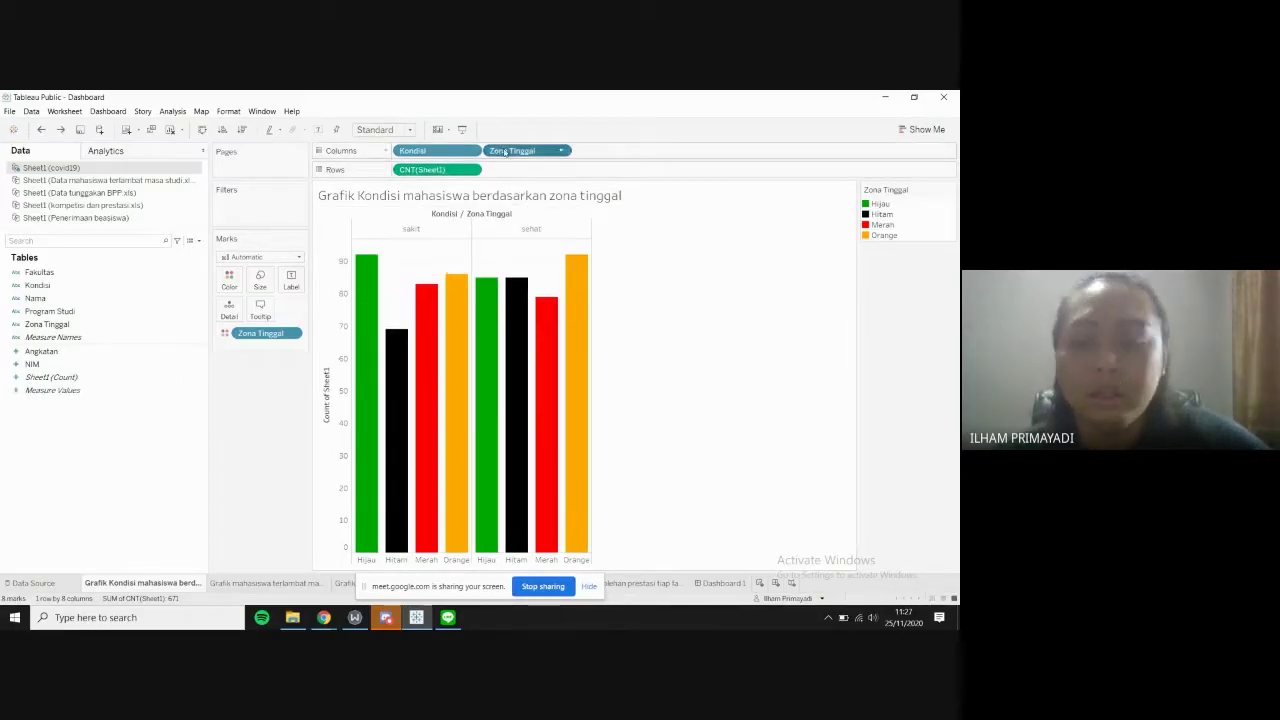
{"action": "key", "text": "ctrl+z"}
{"action": "key", "text": "ctrl+y"}
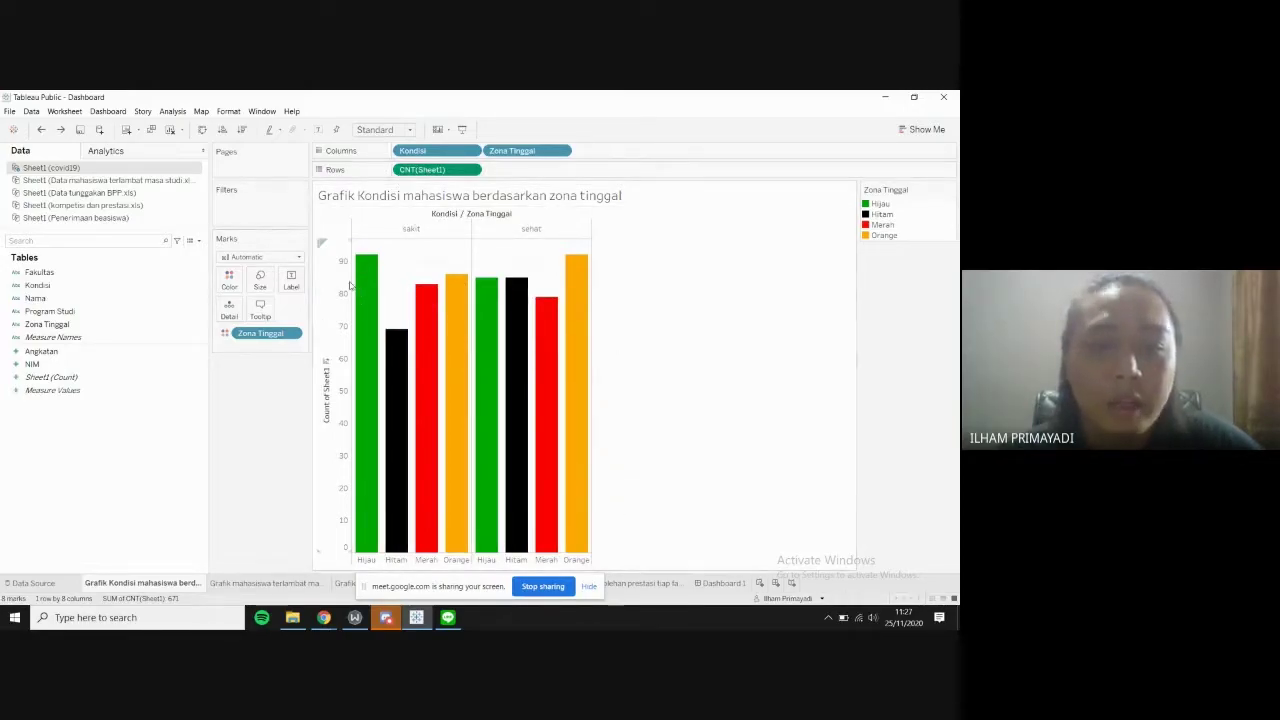
Try the chart without CNT(Sheet1) in Rows and without Zona Tinggal on Color, undoing each removal
{"action": "mouse_move", "coordinate": [358, 289]}
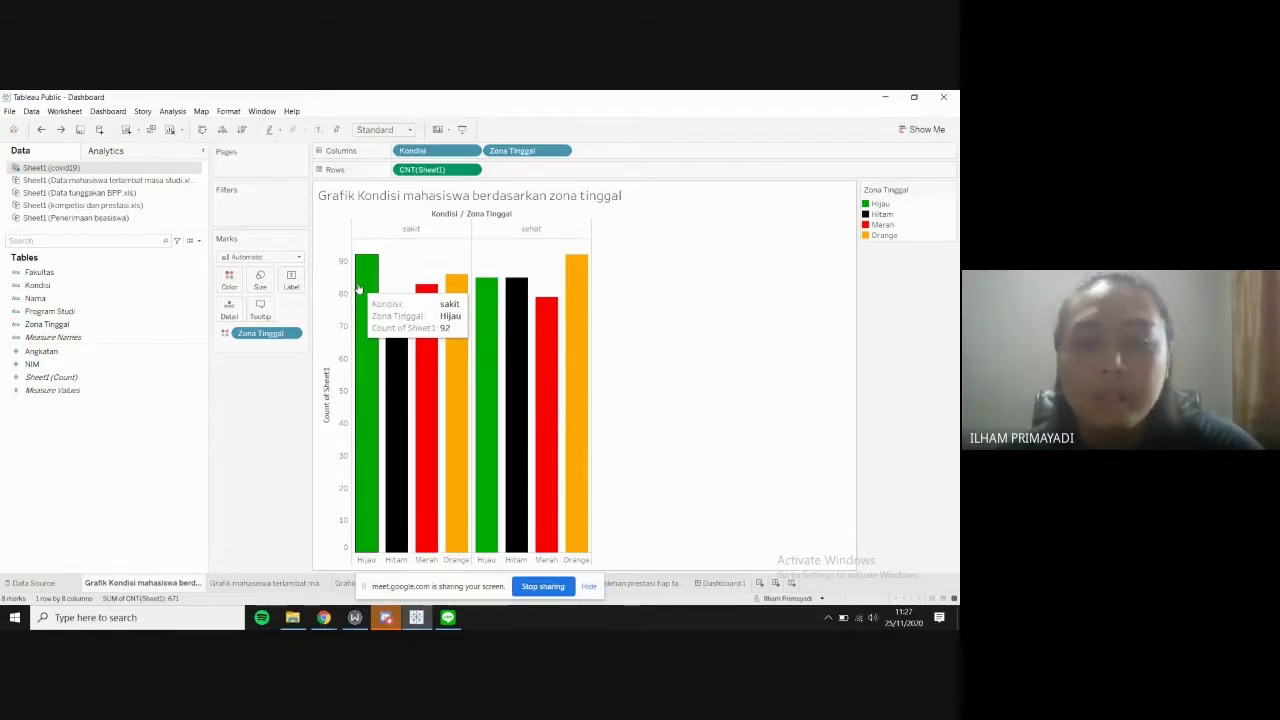
{"action": "left_click", "coordinate": [412, 170]}
{"action": "key", "text": "Delete"}
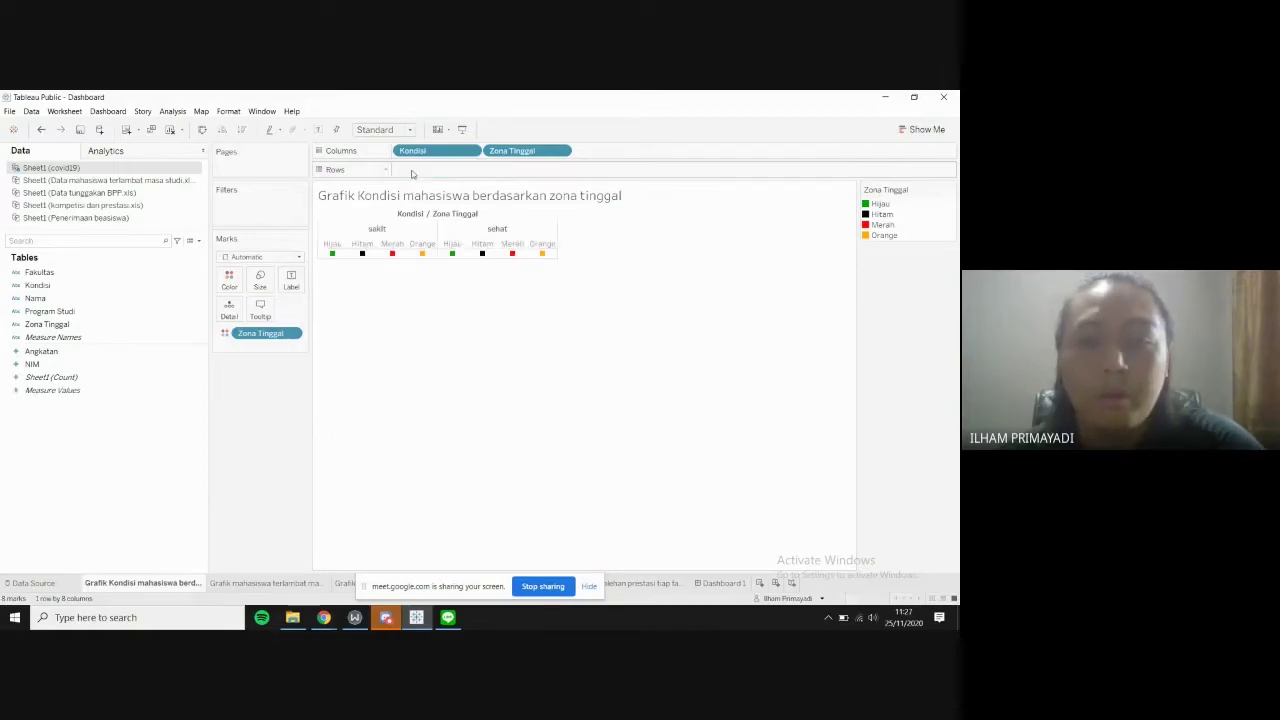
{"action": "key", "text": "ctrl+z"}
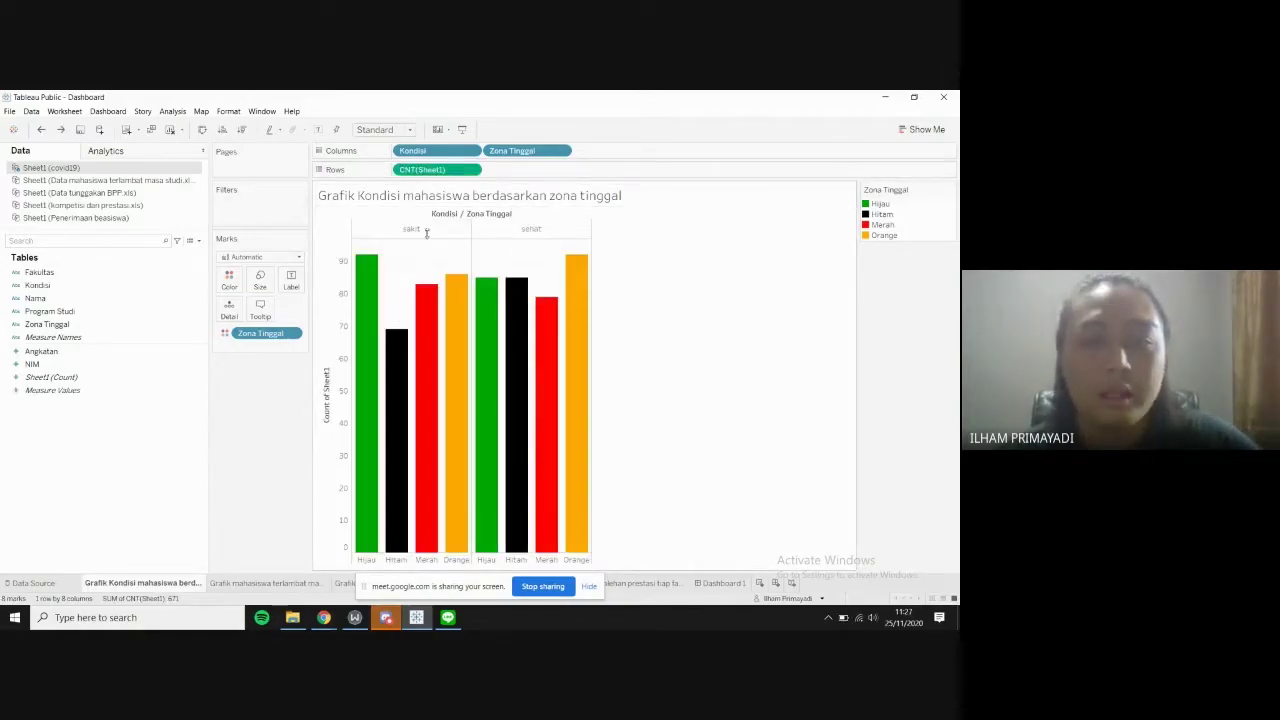
{"action": "left_click", "coordinate": [440, 172]}
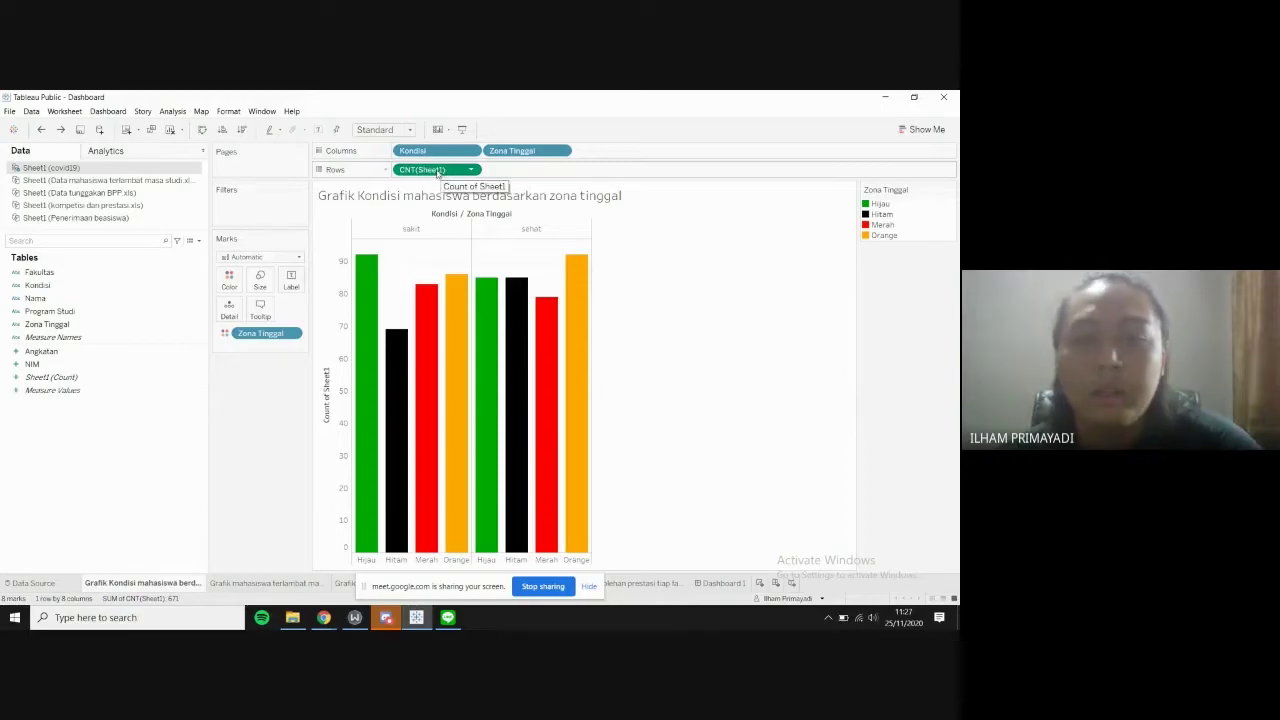
{"action": "key", "text": "Delete"}
{"action": "left_click_drag", "start_coordinate": [425, 180], "coordinate": [425, 174]}
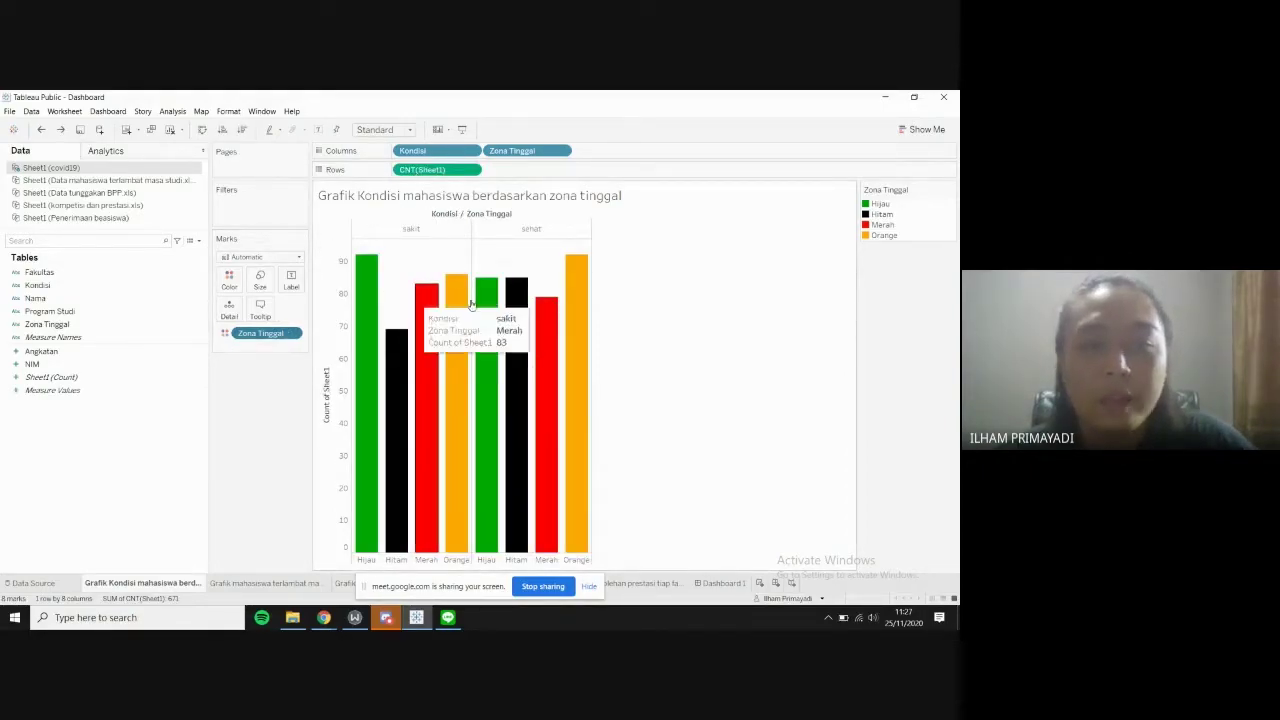
{"action": "key", "text": "ctrl+z"}
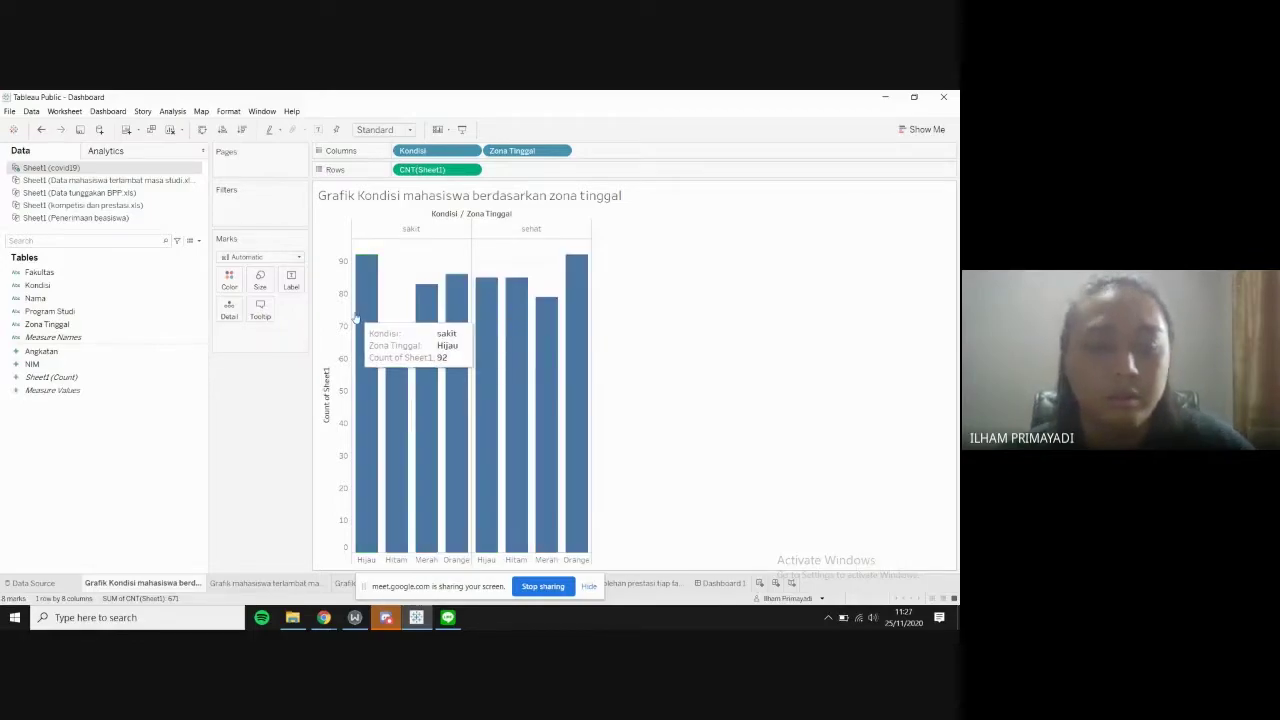
{"action": "key", "text": "ctrl+y"}
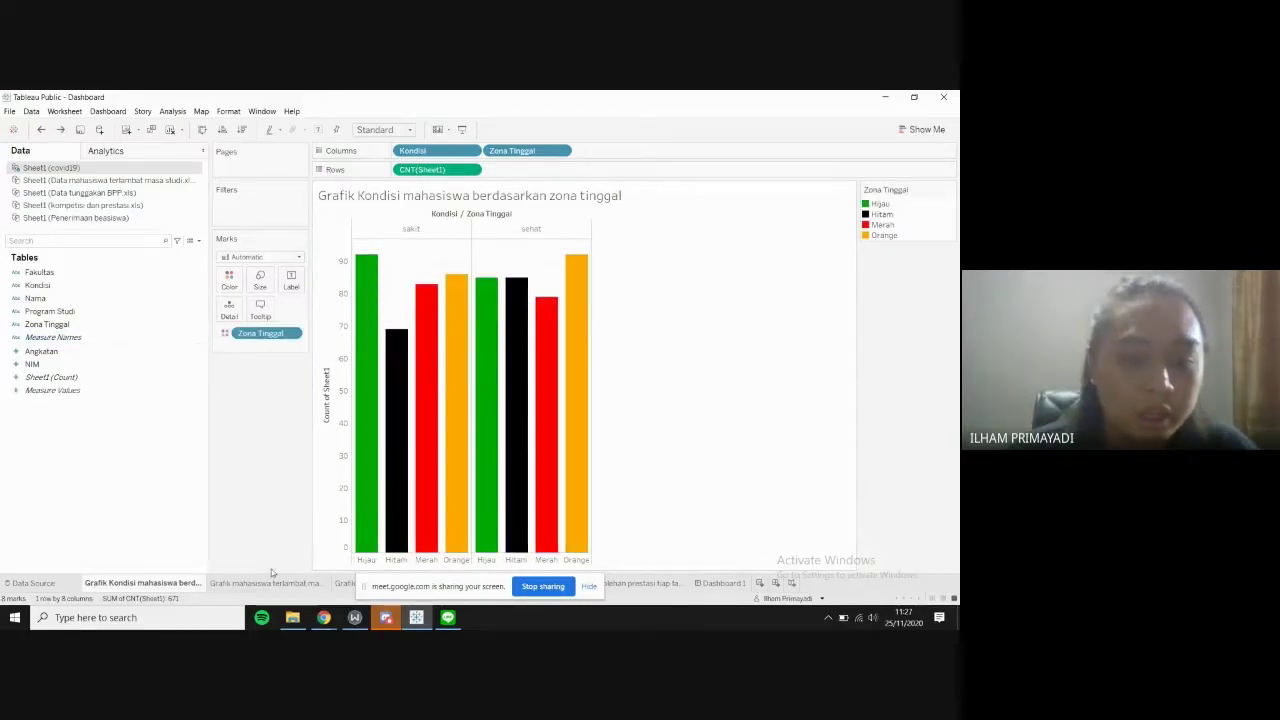
Hide the screen-sharing notice and open the Grafik mahasiswa terlambat masa studi worksheet
{"action": "left_click", "coordinate": [589, 587]}
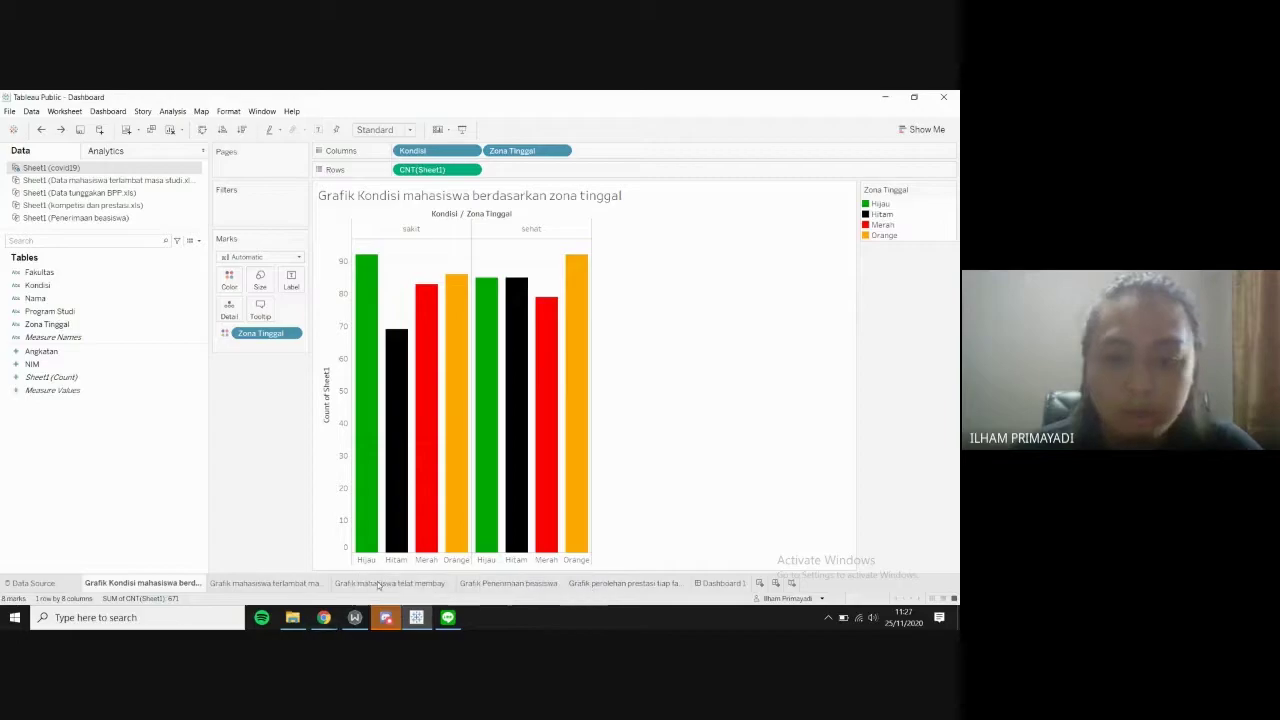
{"action": "left_click", "coordinate": [289, 585]}
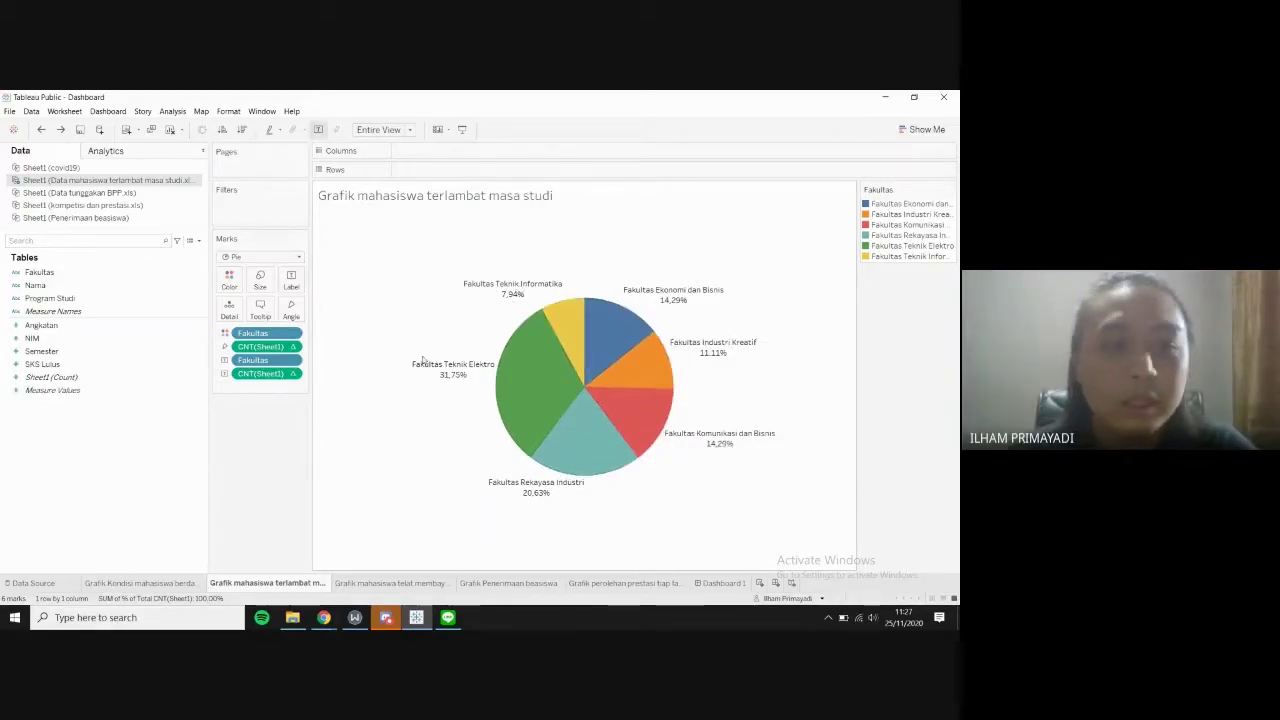
Look through the pie chart's mark type options and inspect the Fakultas Teknik Elektro and Fakultas Teknik Informatika slices
{"action": "left_click", "coordinate": [281, 258]}
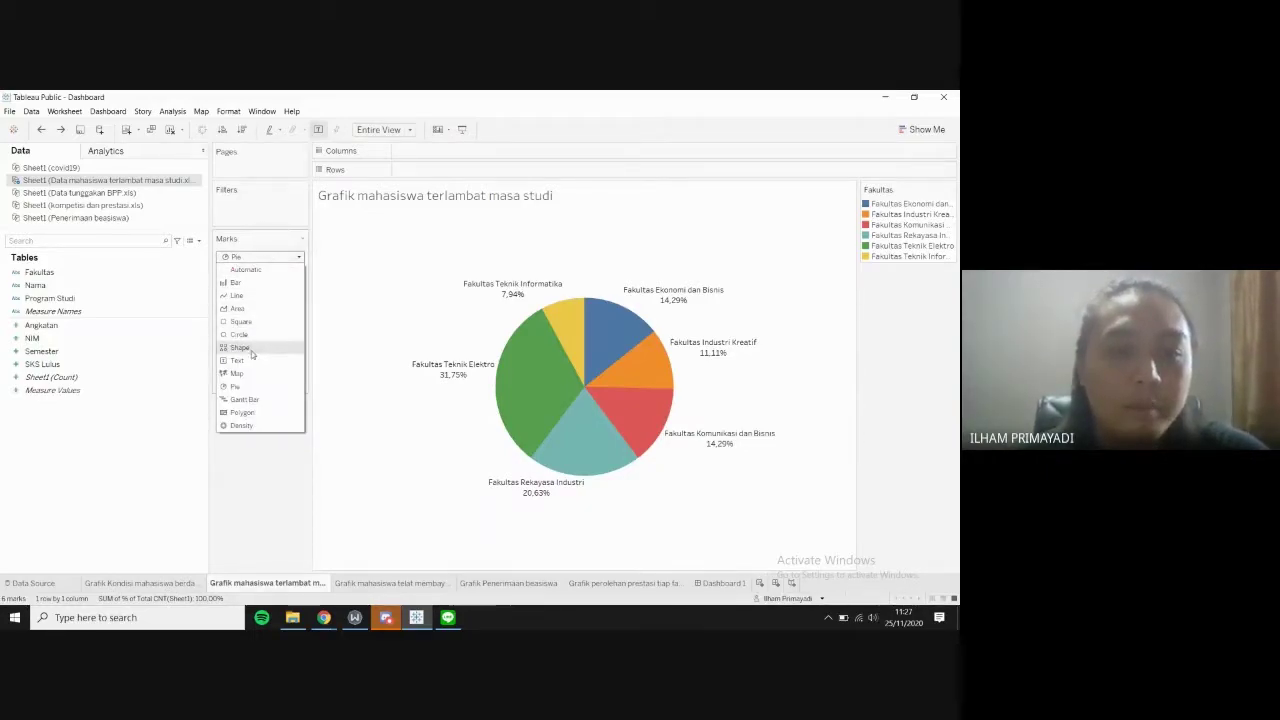
{"action": "left_click", "coordinate": [286, 258]}
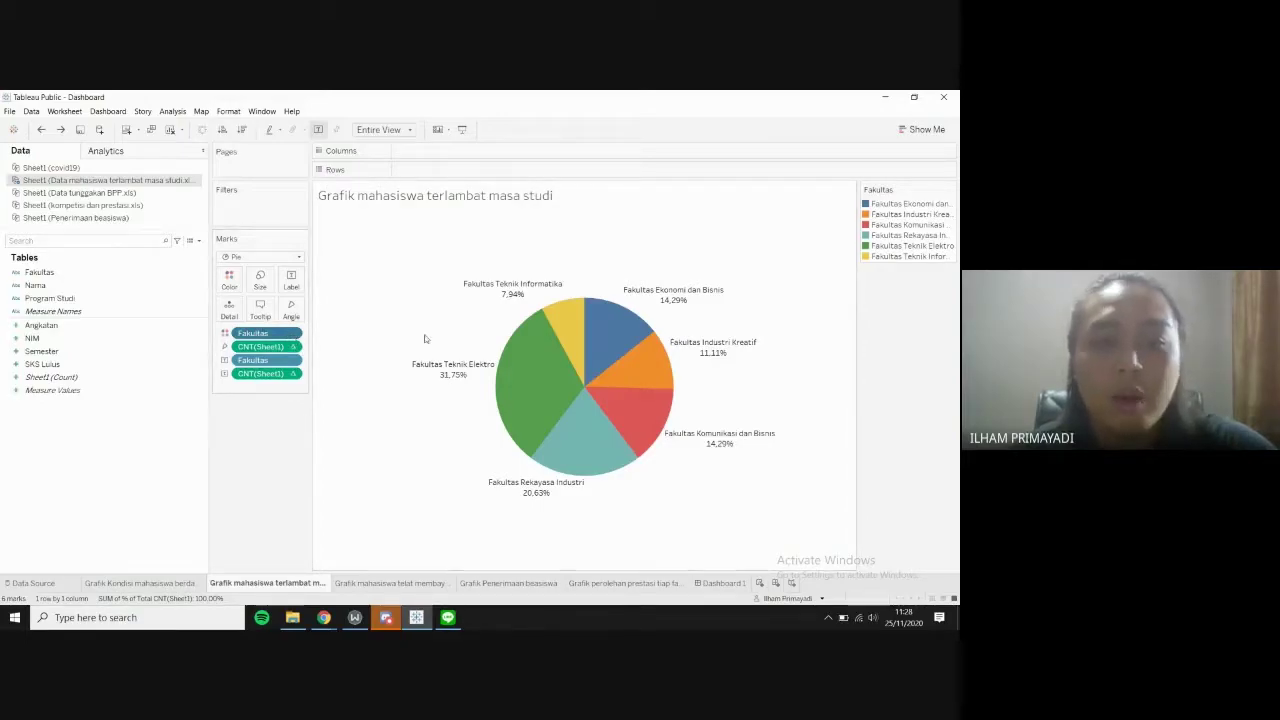
{"action": "mouse_move", "coordinate": [522, 375]}
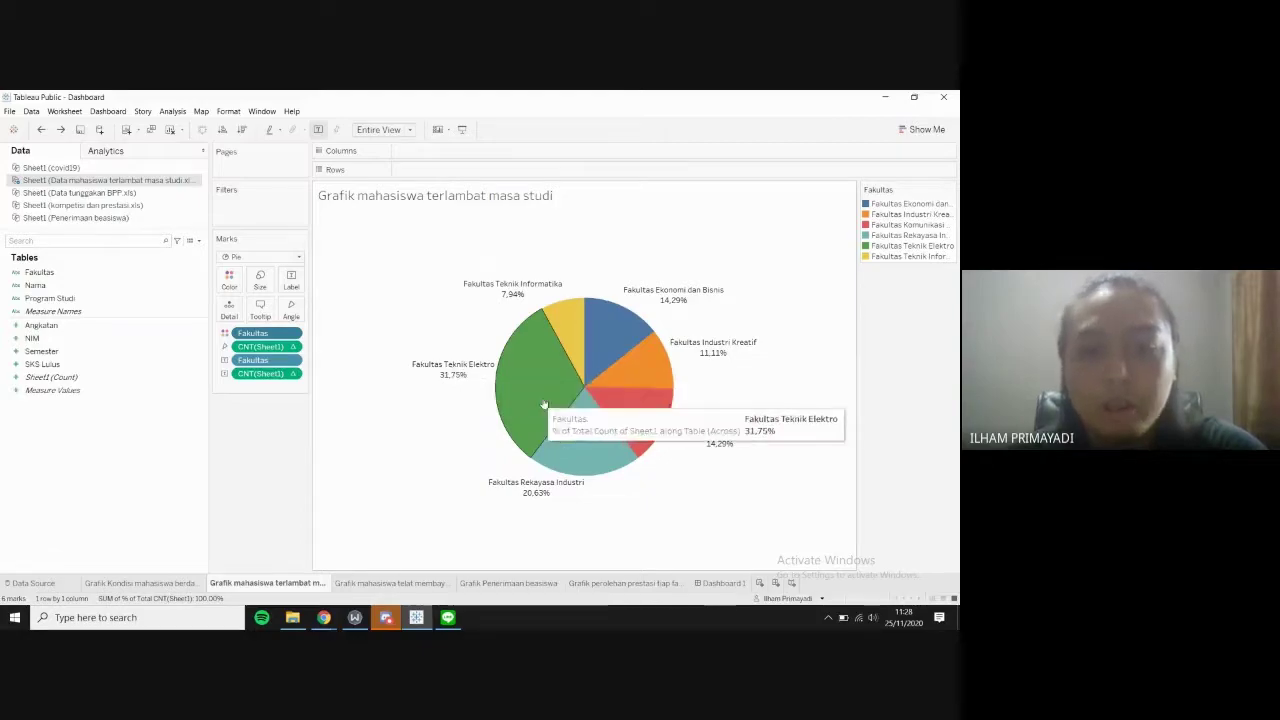
{"action": "left_click", "coordinate": [557, 294]}
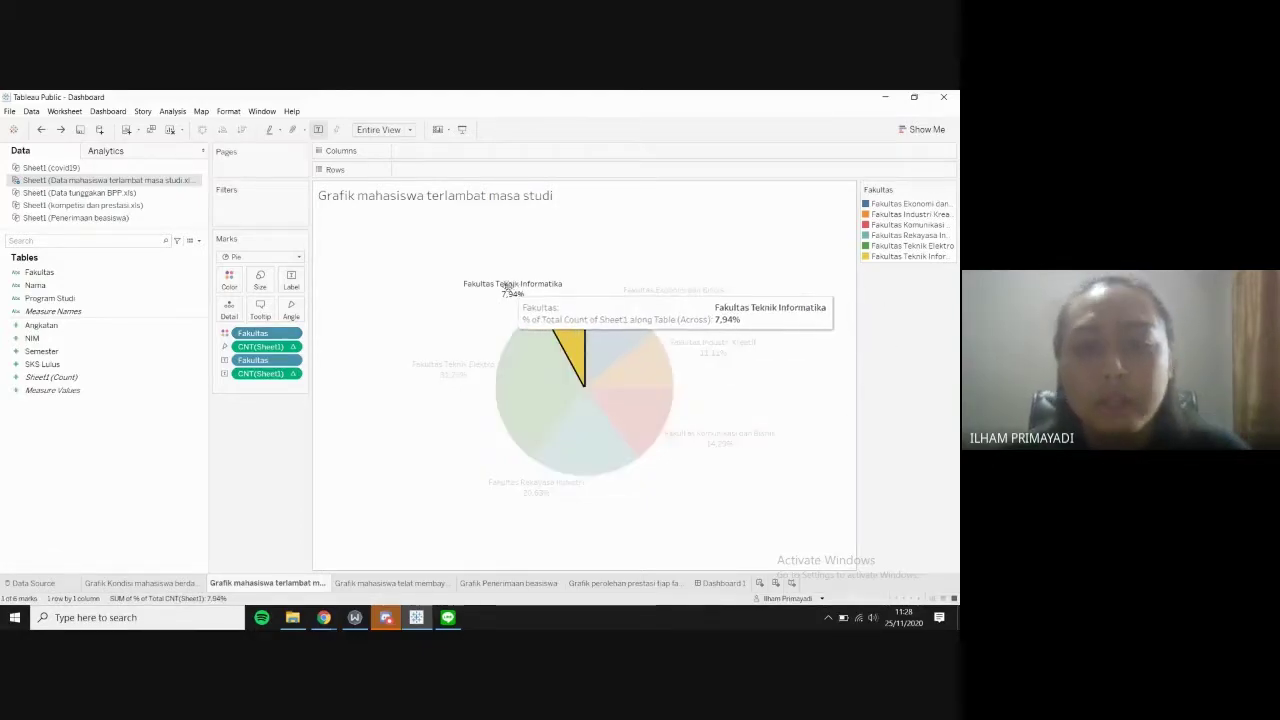
{"action": "left_click", "coordinate": [565, 333]}
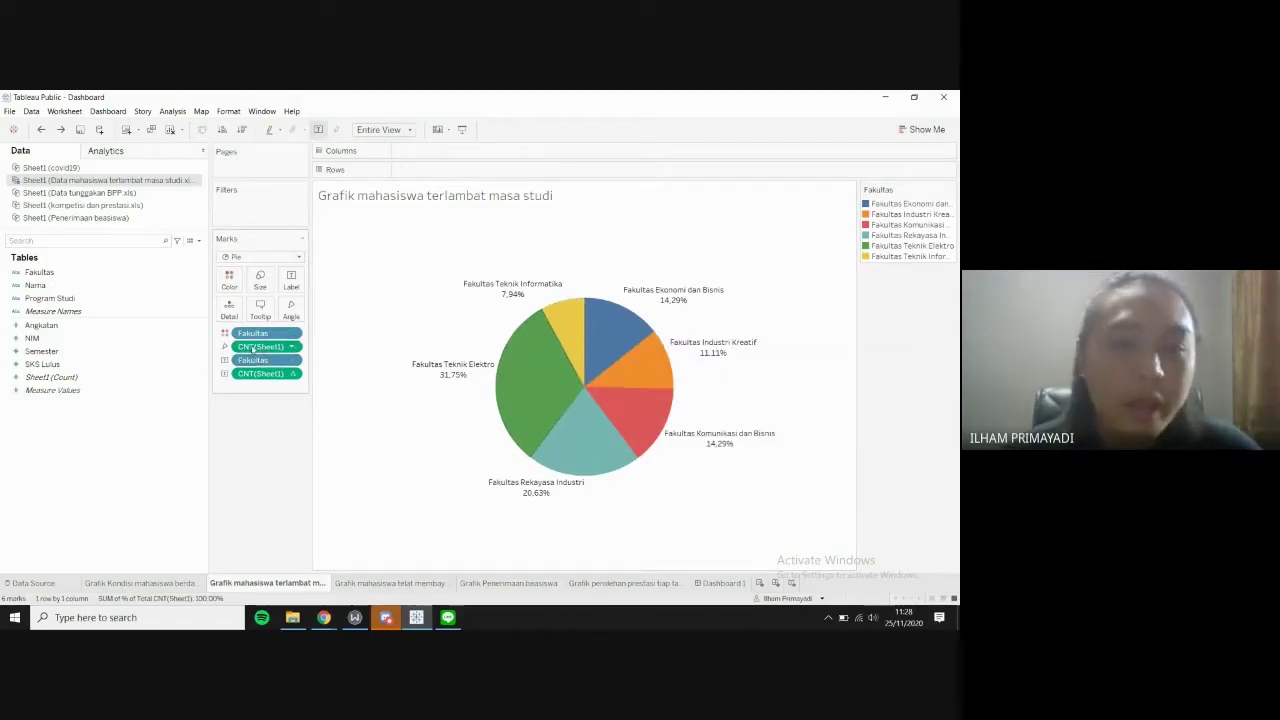
{"action": "mouse_move", "coordinate": [535, 380]}
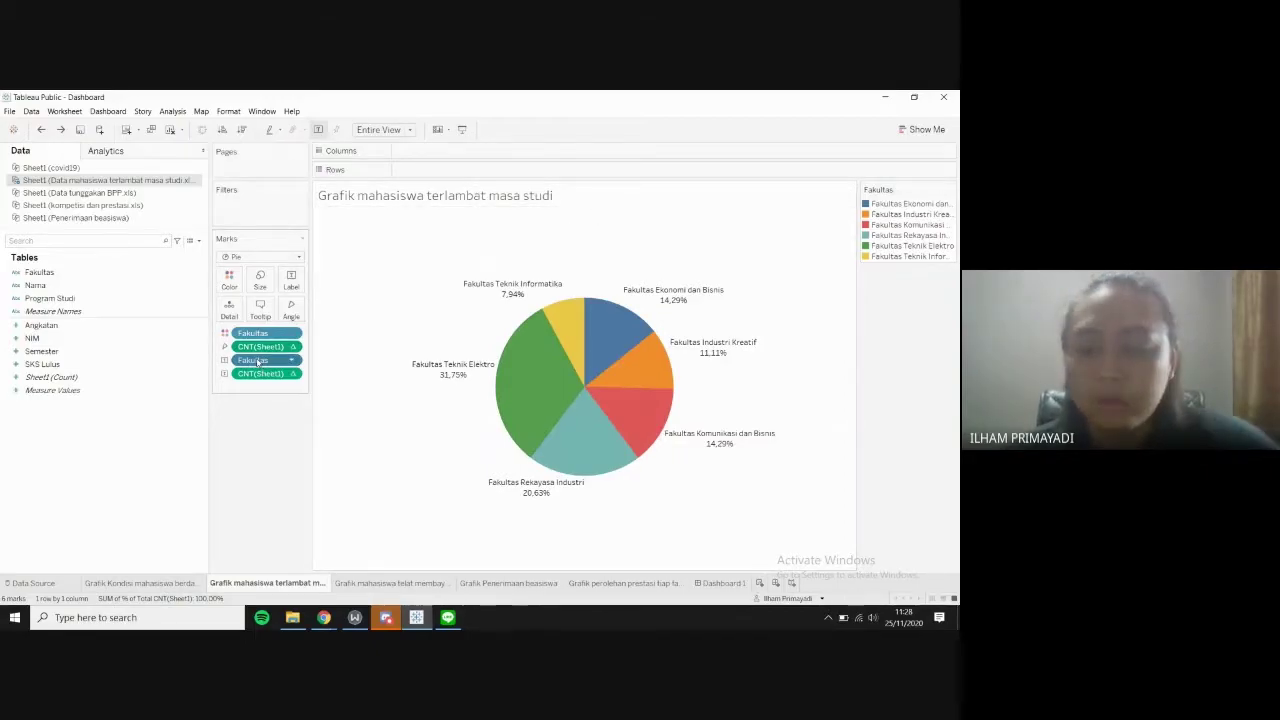
Try the pie chart without Fakultas and CNT(Sheet1) on Label and without Fakultas on Color, undoing each removal
{"action": "left_click_drag", "start_coordinate": [262, 363], "coordinate": [466, 357]}
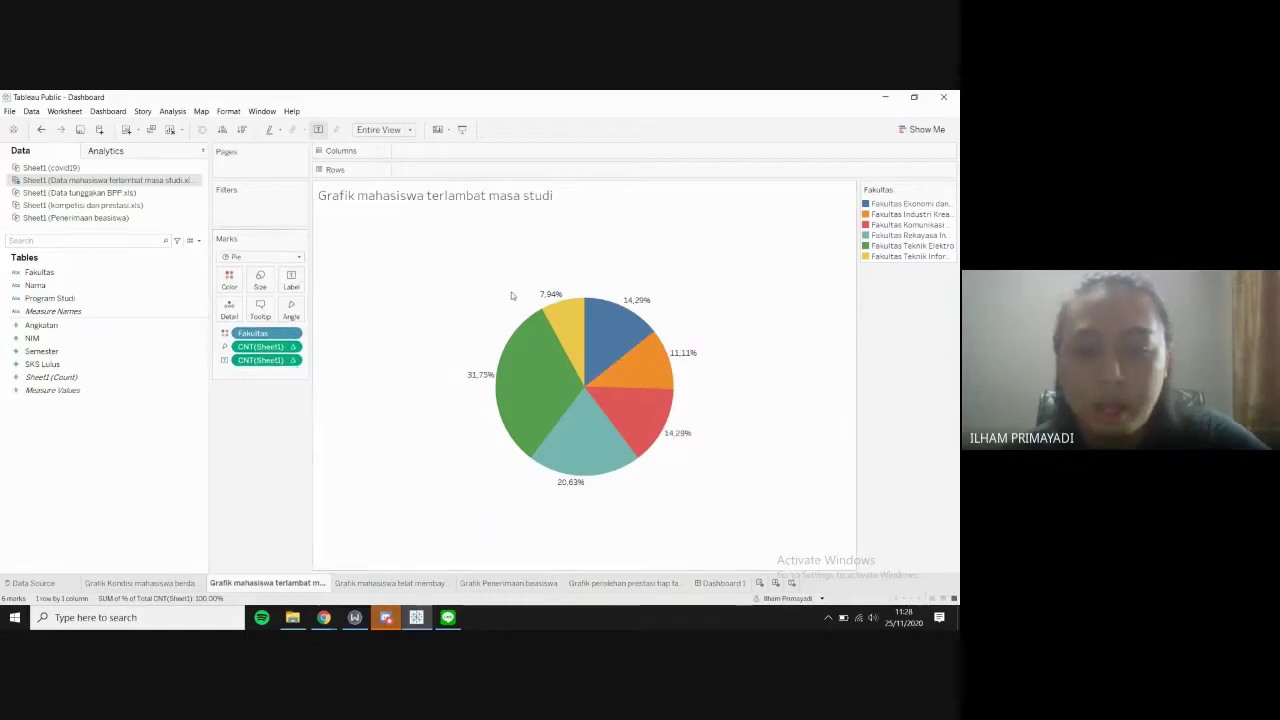
{"action": "key", "text": "ctrl+z"}
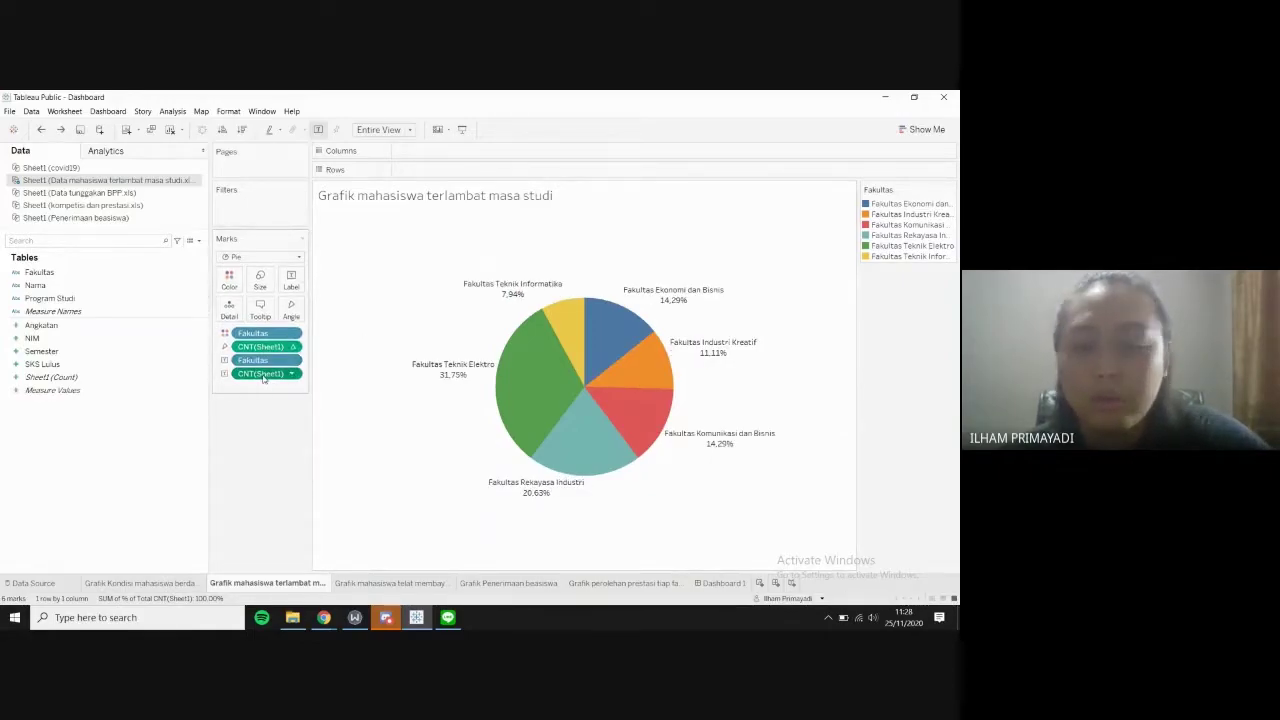
{"action": "left_click_drag", "start_coordinate": [265, 373], "coordinate": [363, 370]}
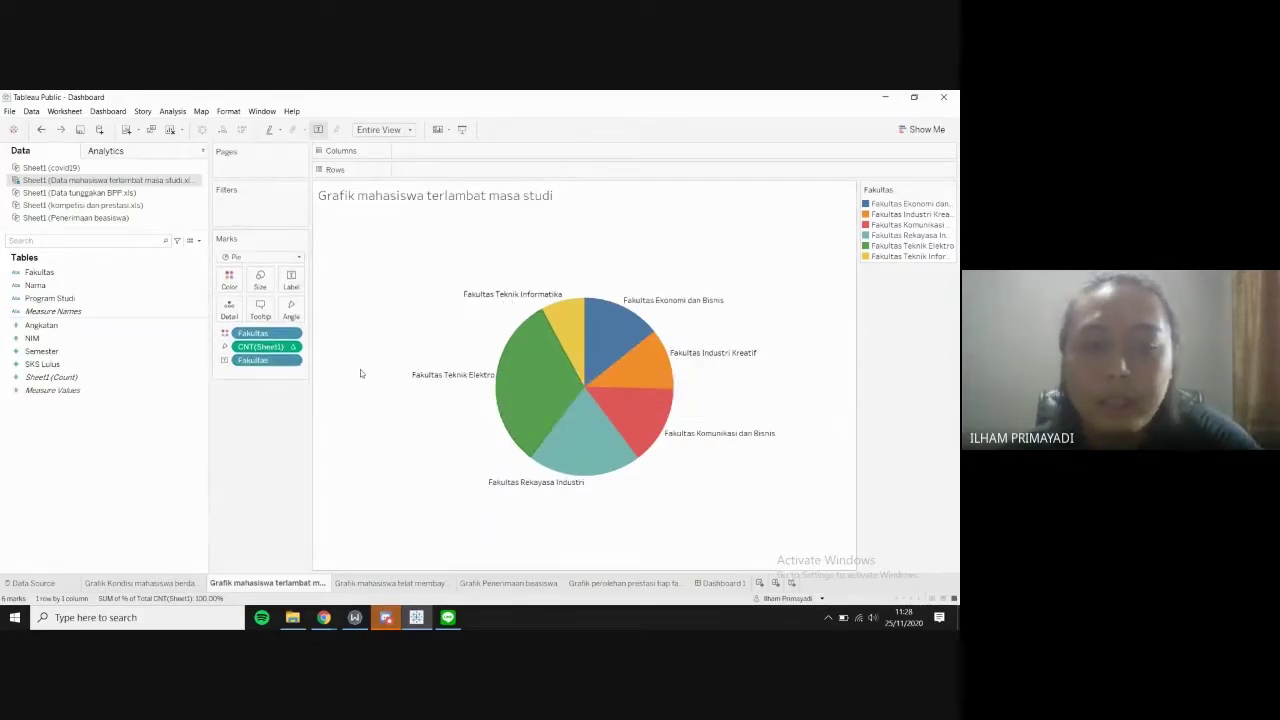
{"action": "key", "text": "ctrl+z"}
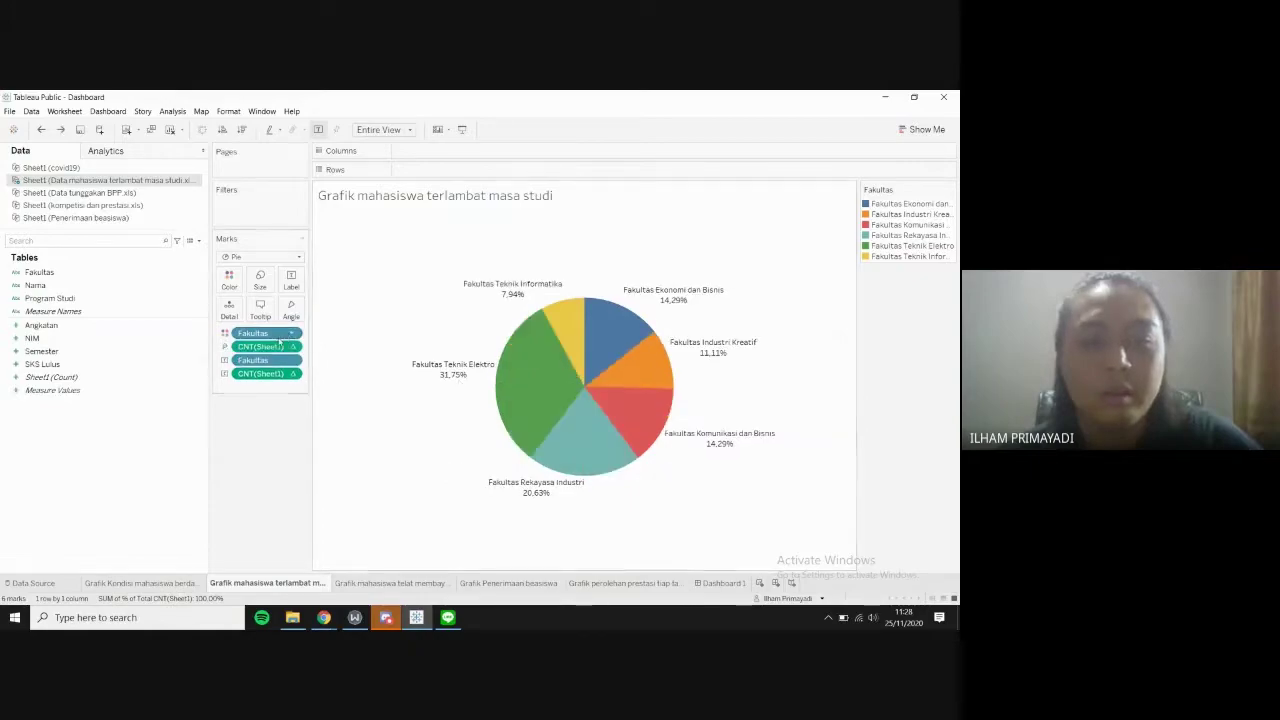
{"action": "key", "text": "Delete"}
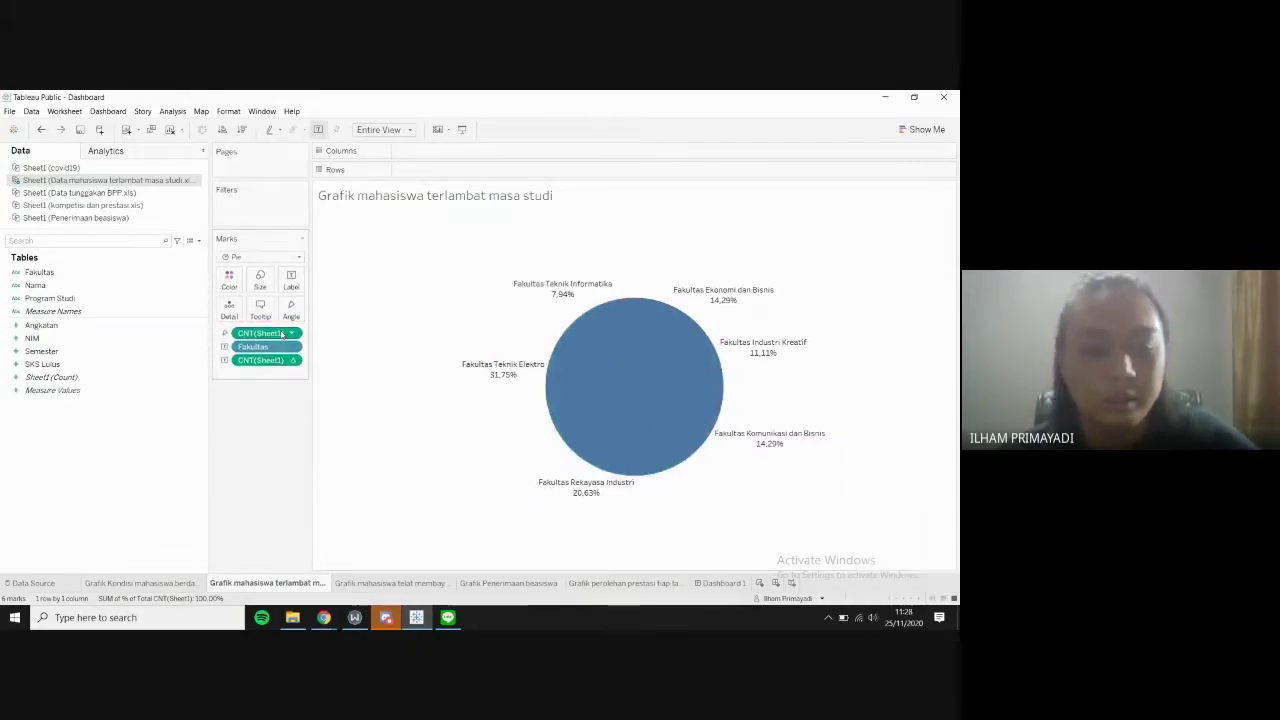
{"action": "key", "text": "ctrl+z"}
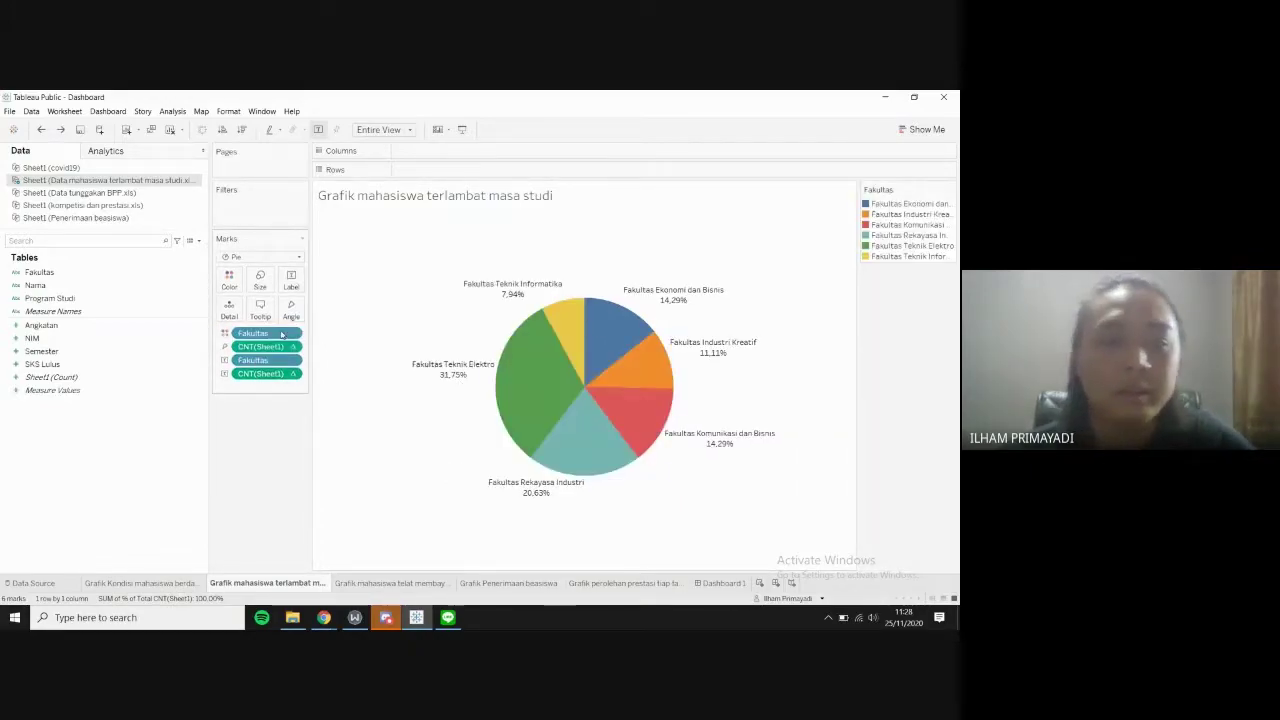
Open the Grafik mahasiswa telat membayar BPP worksheet and try it without Alasan Tunggakan on Color and in Columns, undoing each removal
{"action": "left_click", "coordinate": [390, 583]}
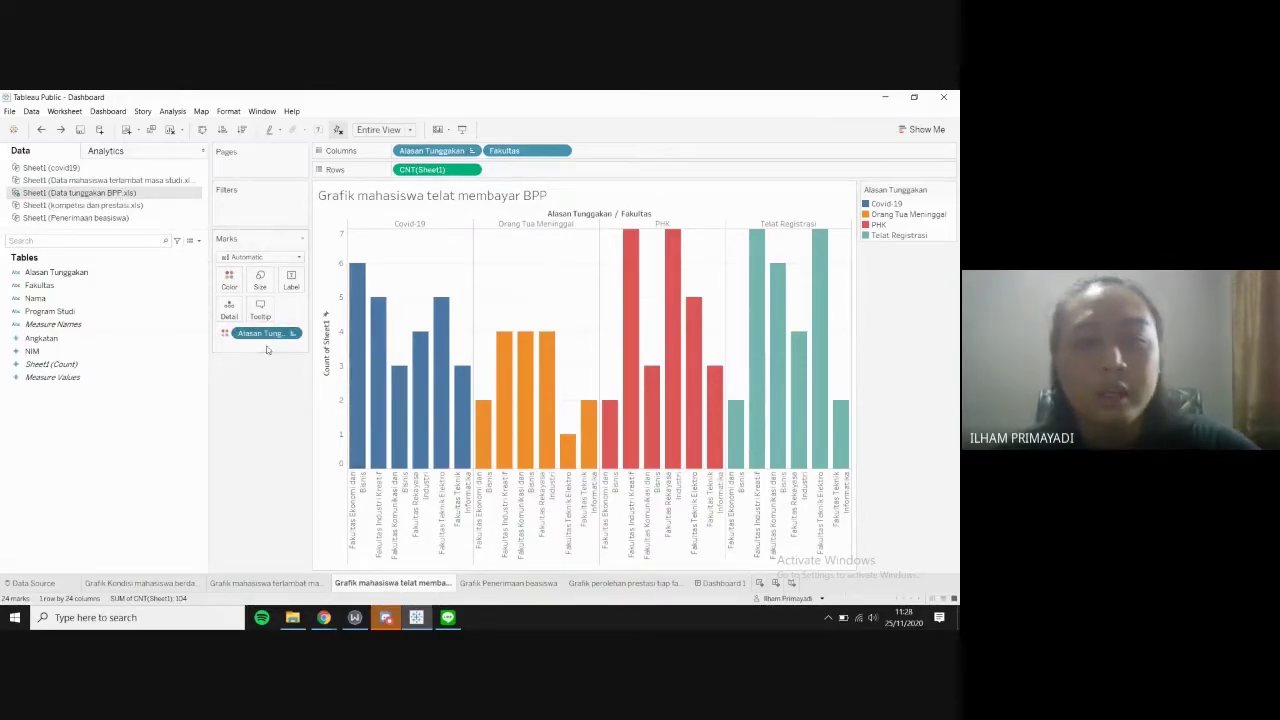
{"action": "key", "text": "Delete"}
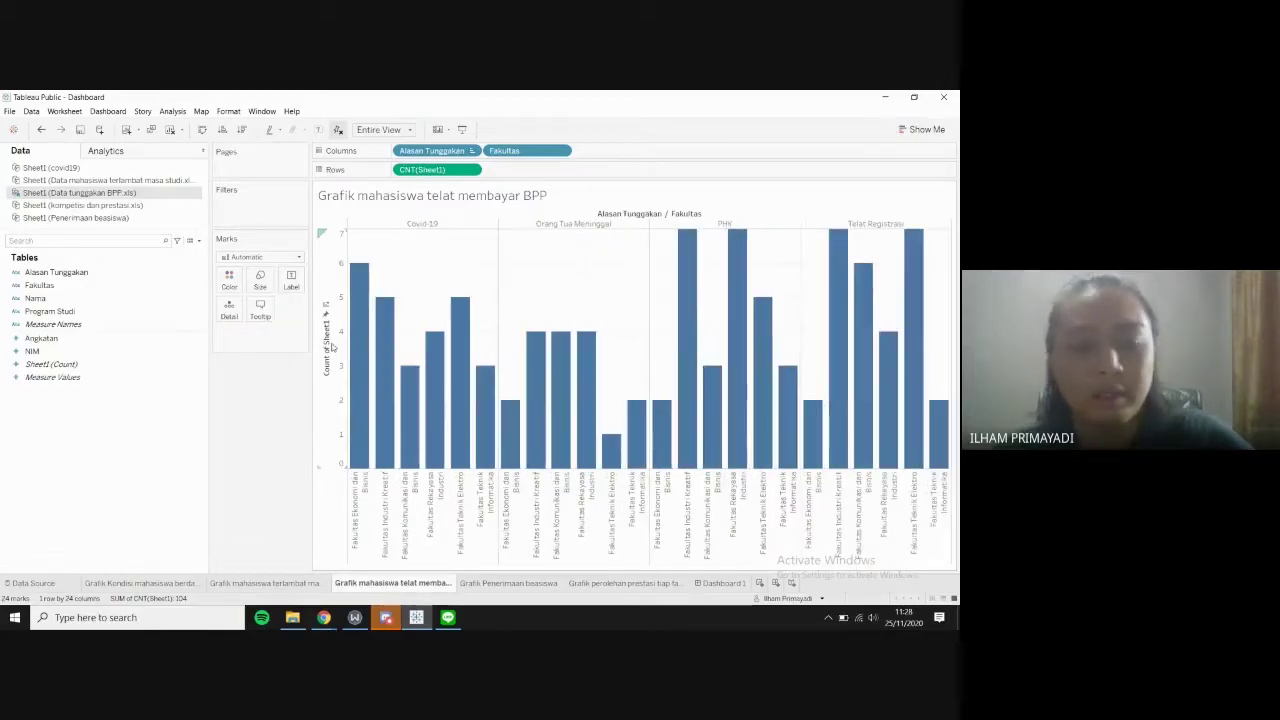
{"action": "key", "text": "ctrl+z"}
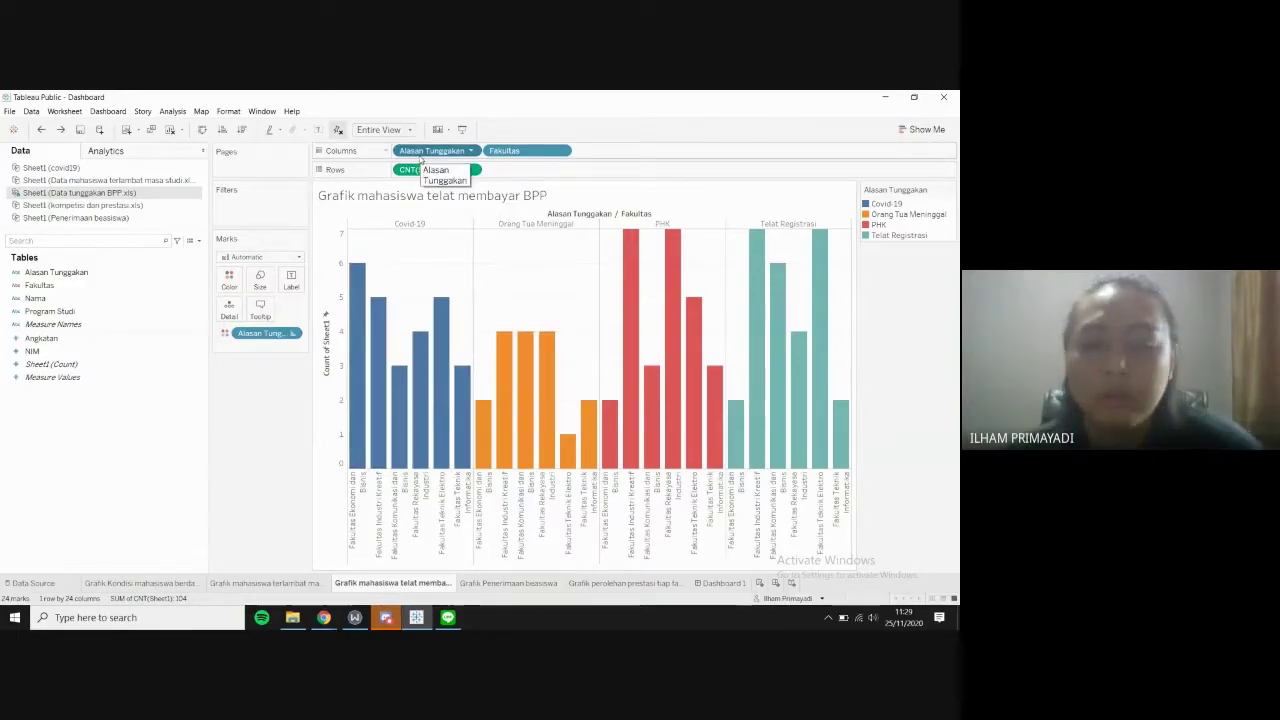
{"action": "left_click_drag", "start_coordinate": [420, 150], "coordinate": [460, 230]}
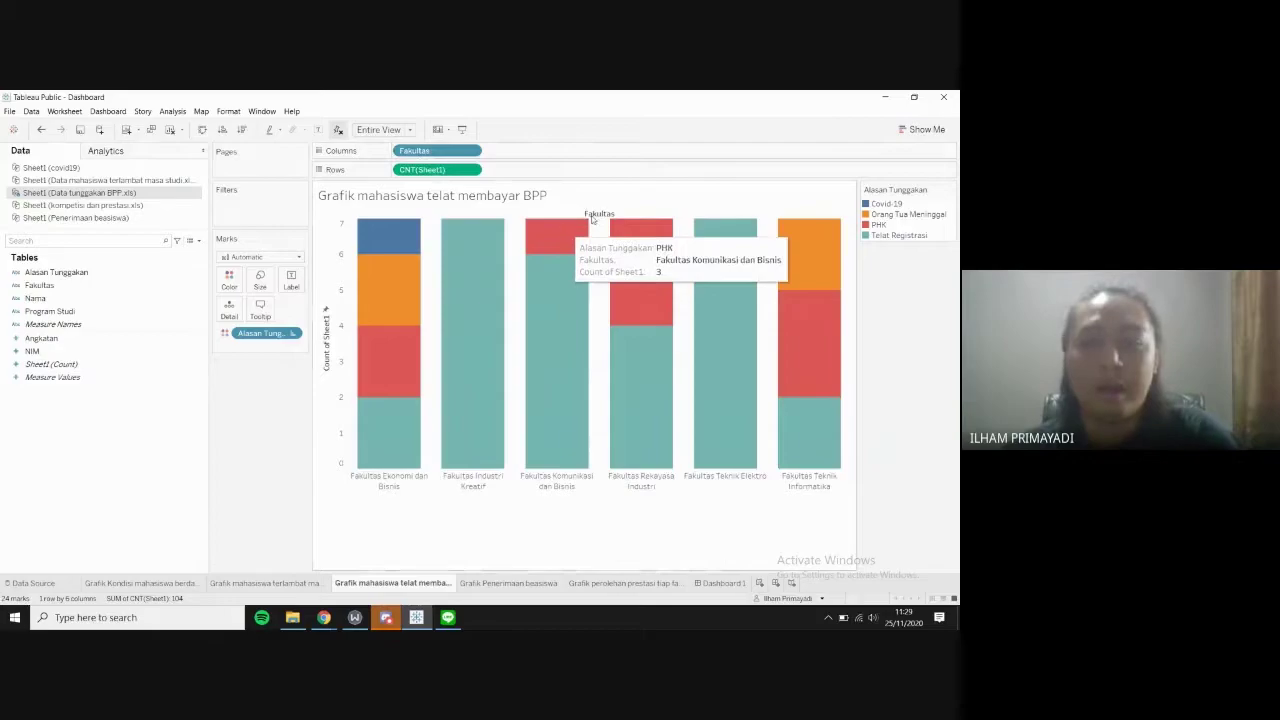
{"action": "key", "text": "ctrl+z"}
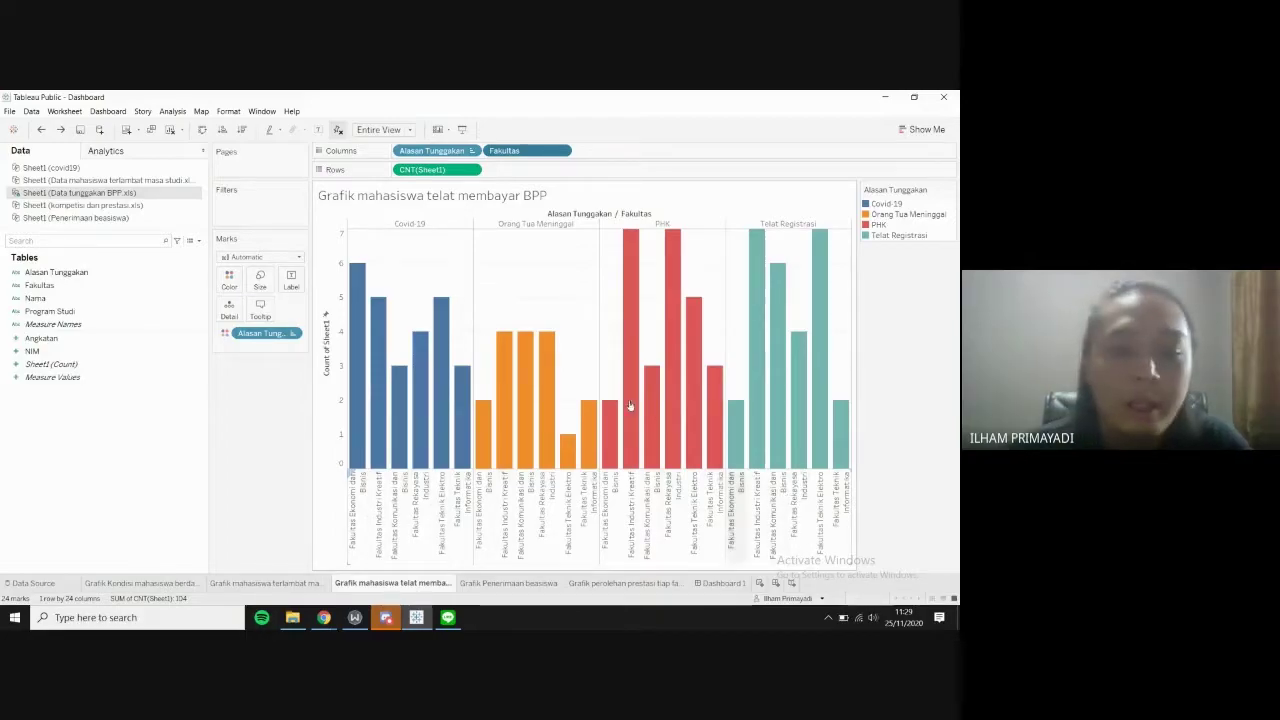
Review the Grafik Penerimaan beasiswa and Grafik perolehan prestasi tiap fakultas worksheets, ending on the latter
{"action": "left_click", "coordinate": [508, 582]}
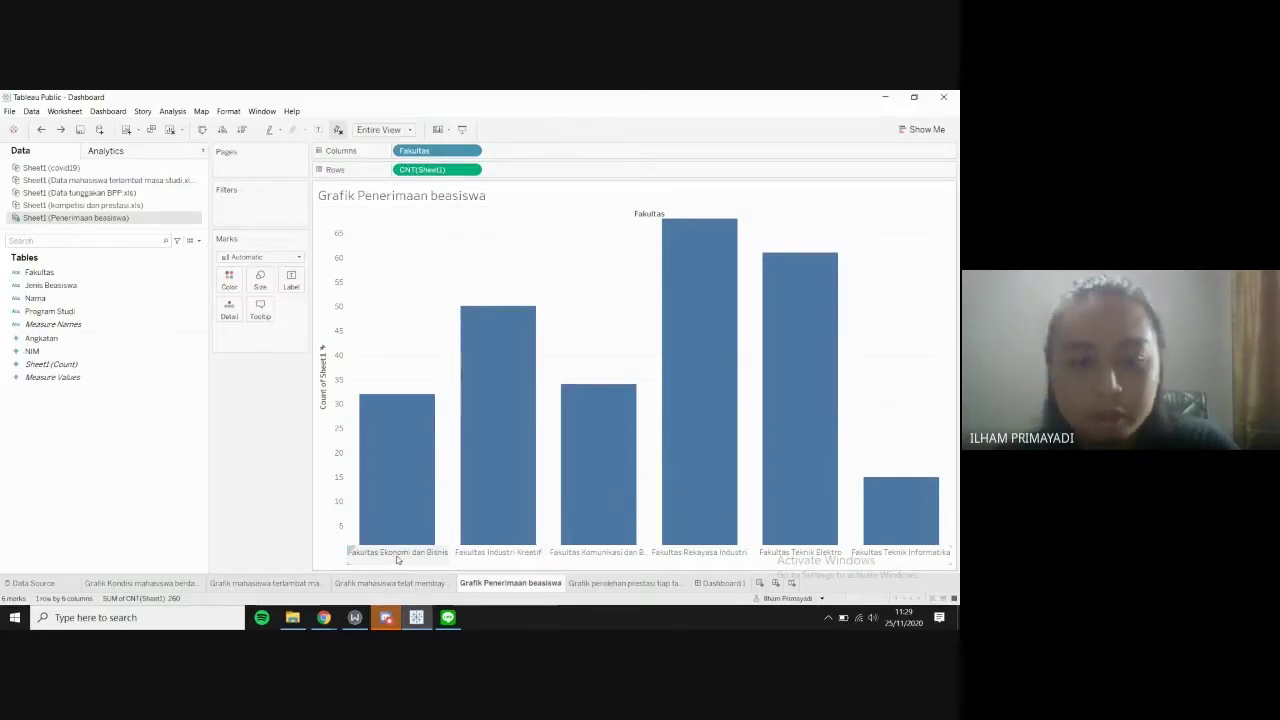
{"action": "mouse_move", "coordinate": [410, 462]}
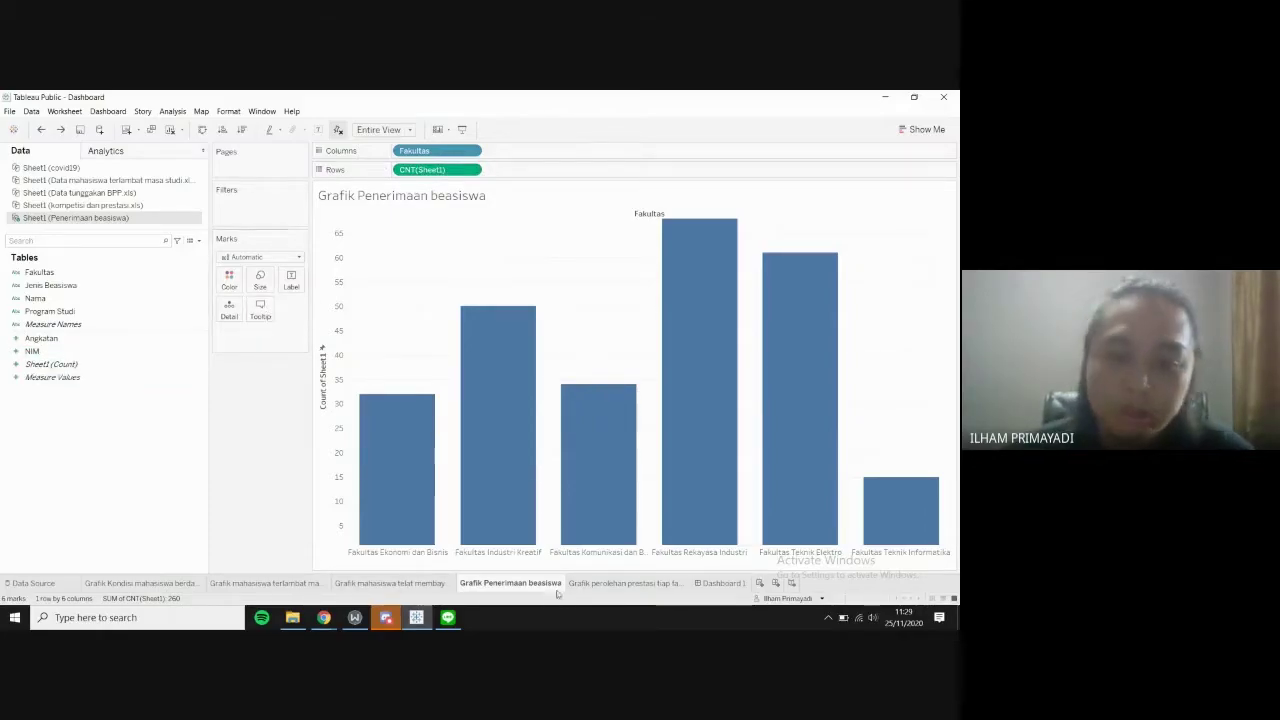
{"action": "left_click", "coordinate": [595, 583]}
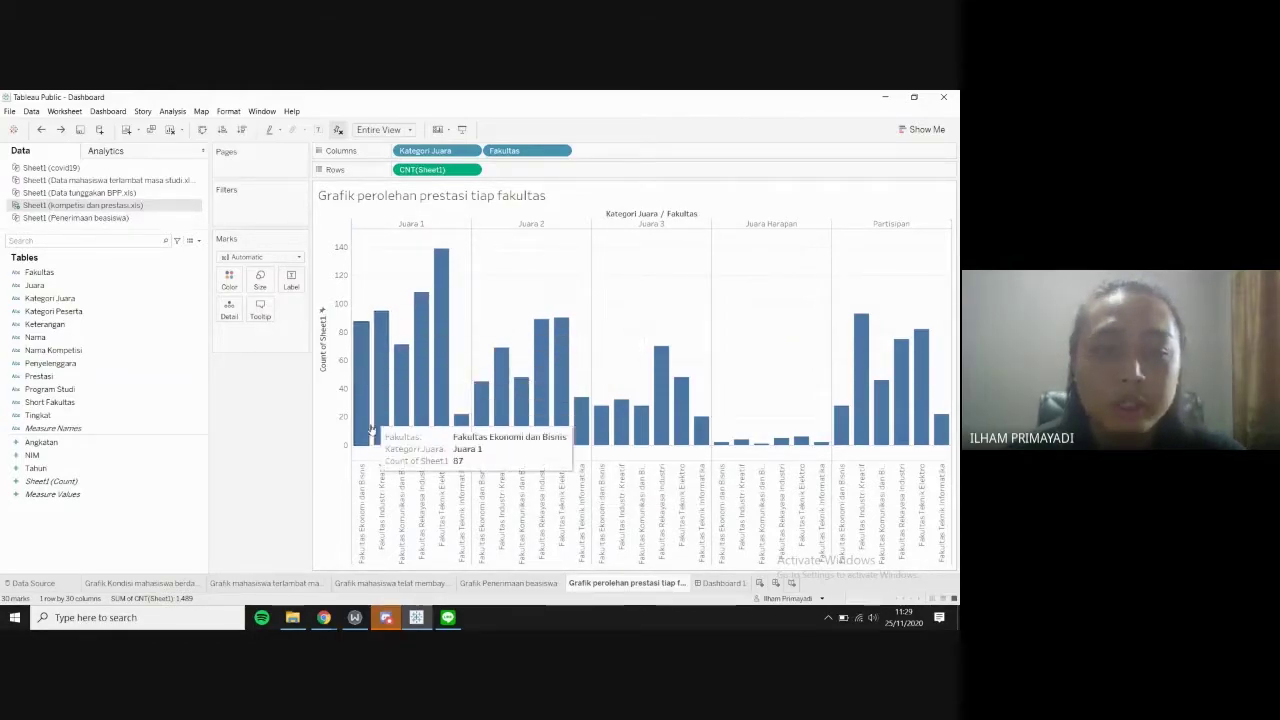
{"action": "mouse_move", "coordinate": [362, 400]}
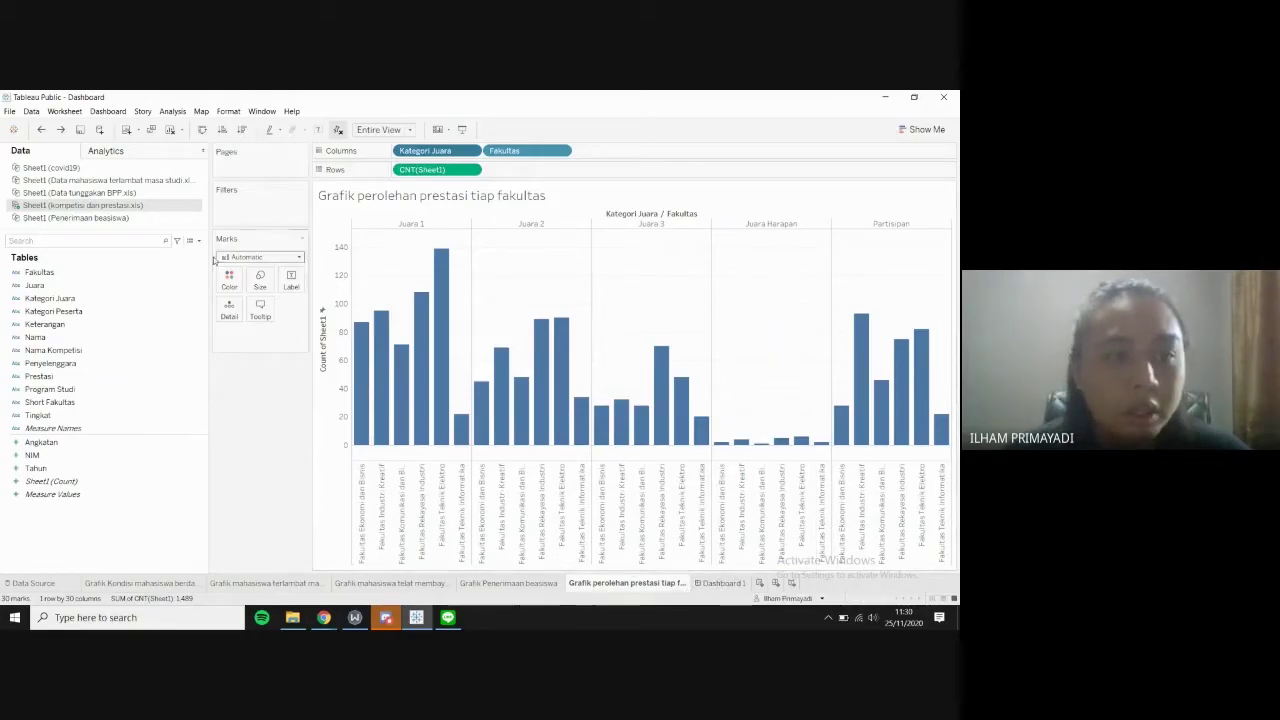
{"action": "mouse_move", "coordinate": [719, 583]}
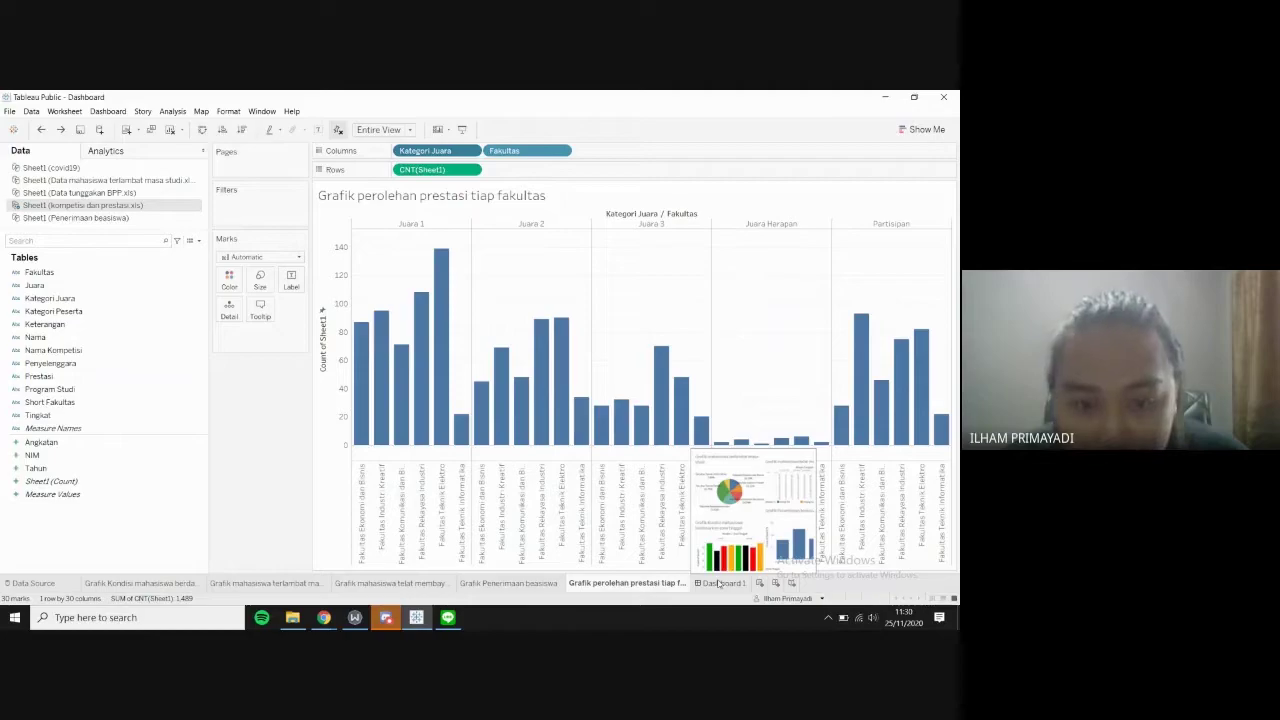
{"action": "left_click", "coordinate": [508, 583]}
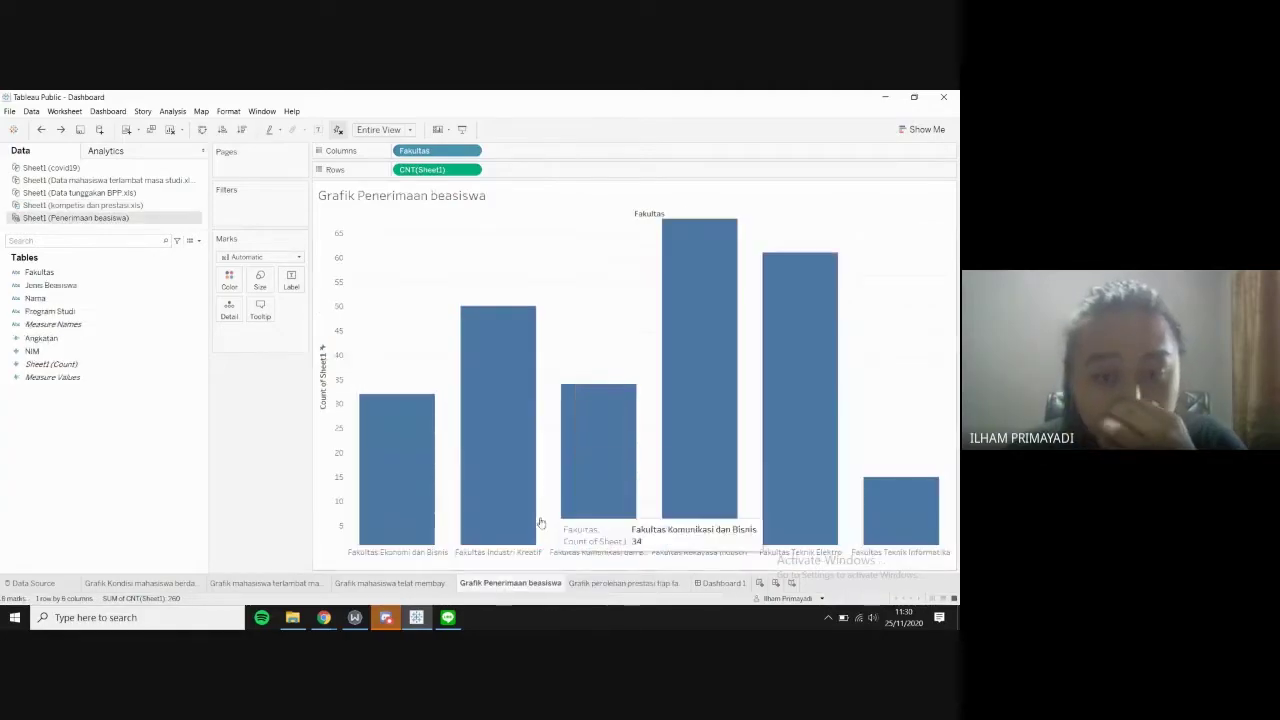
{"action": "left_click", "coordinate": [628, 583]}
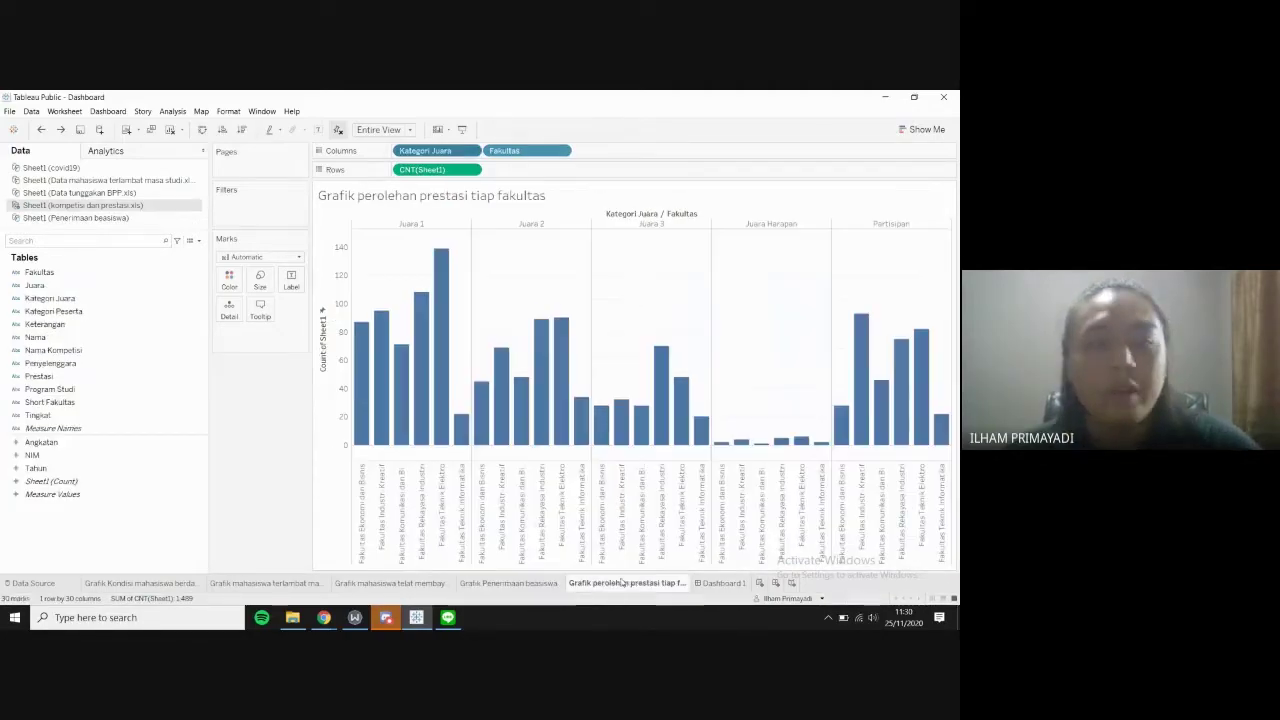
Look over the published version of Dashboard 1 on the Tableau Public website and return to the Google Meet tab
{"action": "left_click", "coordinate": [722, 583]}
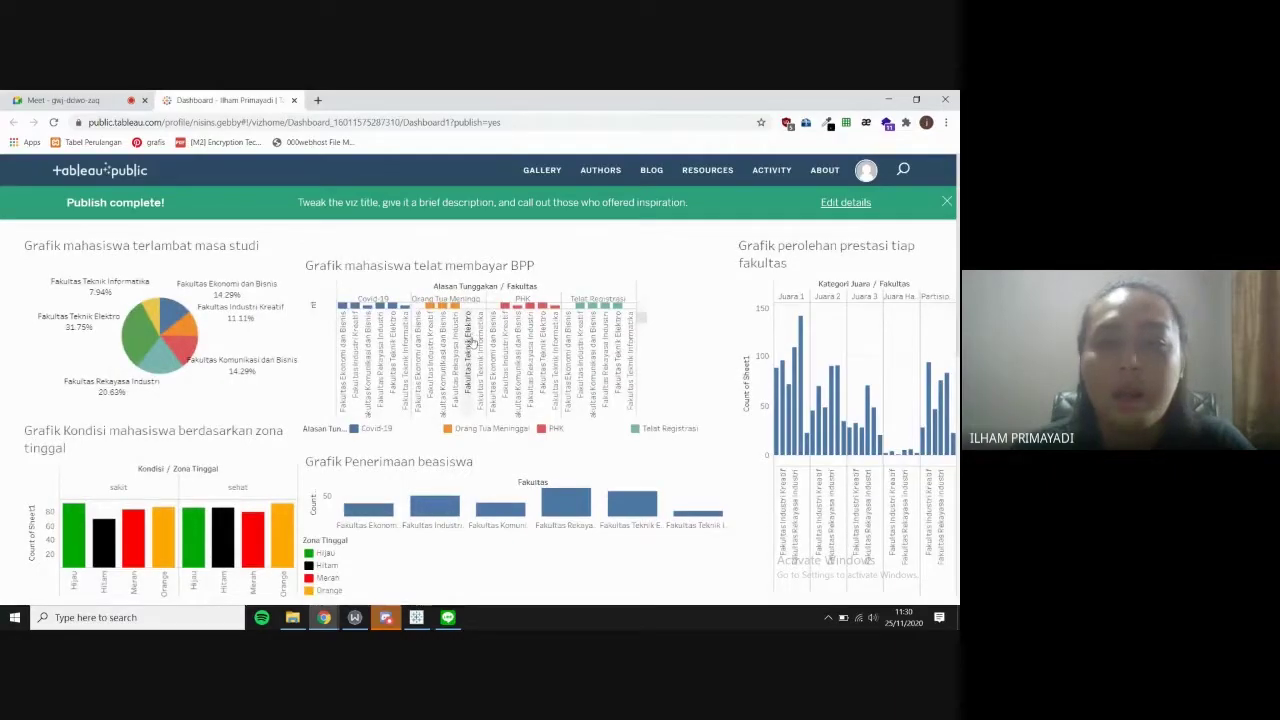
{"action": "scroll", "coordinate": [448, 398], "scroll_direction": "down", "scroll_amount": 3}
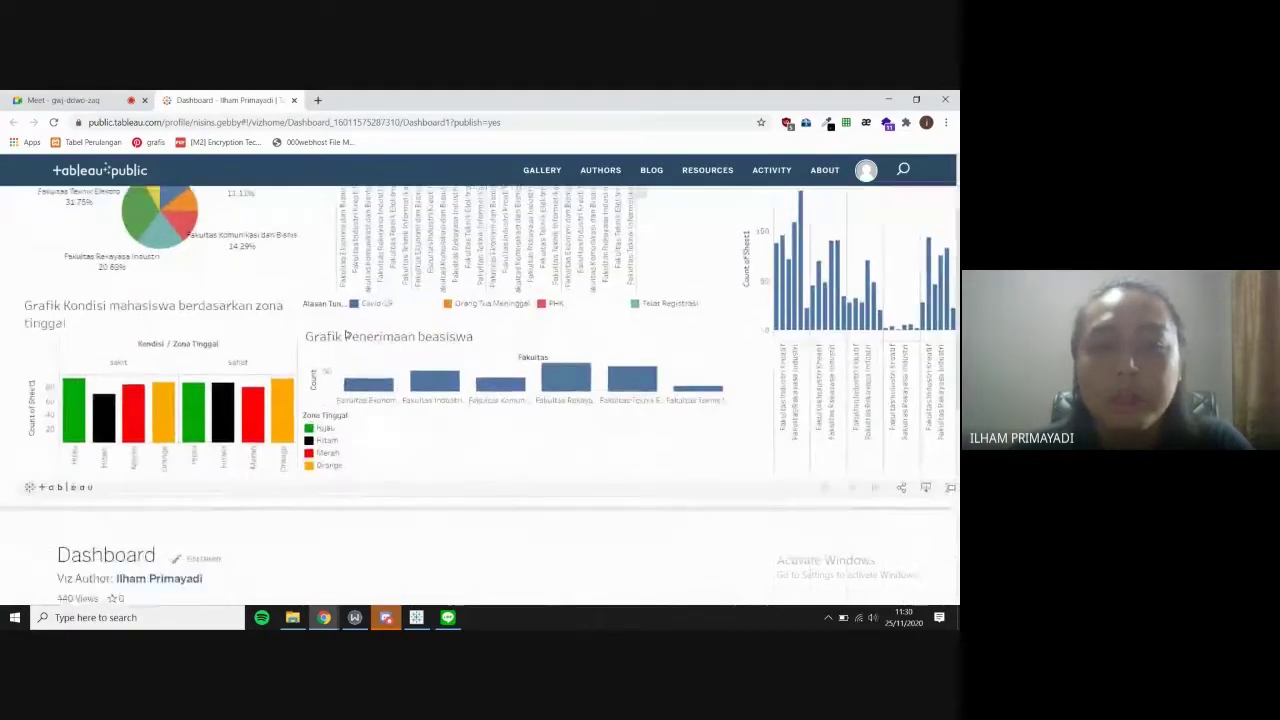
{"action": "scroll", "coordinate": [448, 398], "scroll_direction": "up", "scroll_amount": 3}
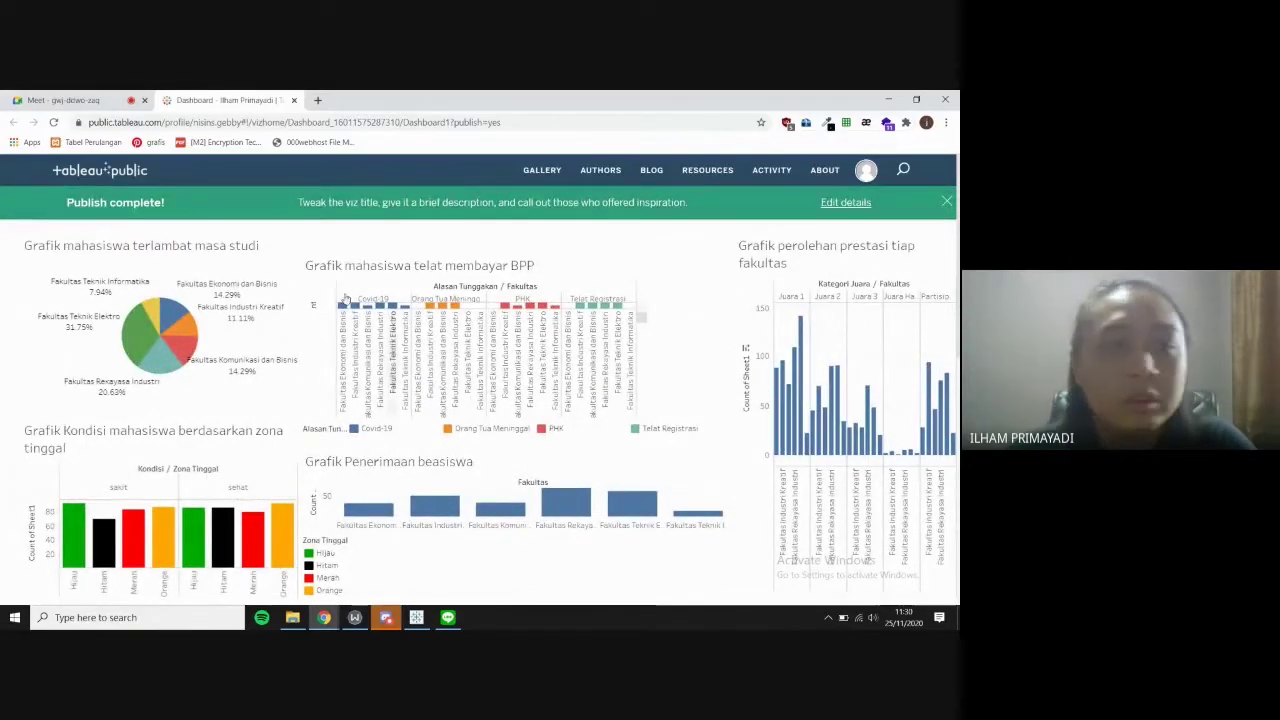
{"action": "left_click", "coordinate": [56, 100]}
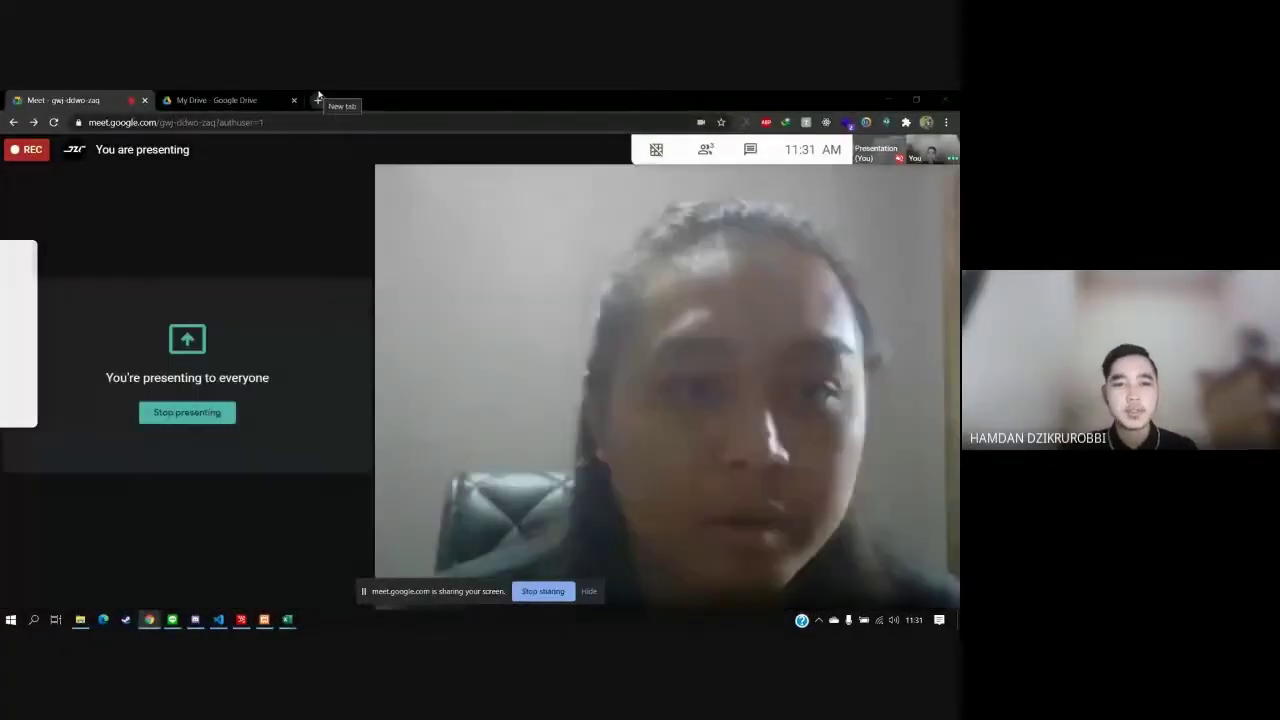
Open dzippy.id/eai_dashboard in a new browser tab and show its Grafik Kondisi mahasiswa berdasarkan zona tinggal chart
{"action": "left_click", "coordinate": [318, 99]}
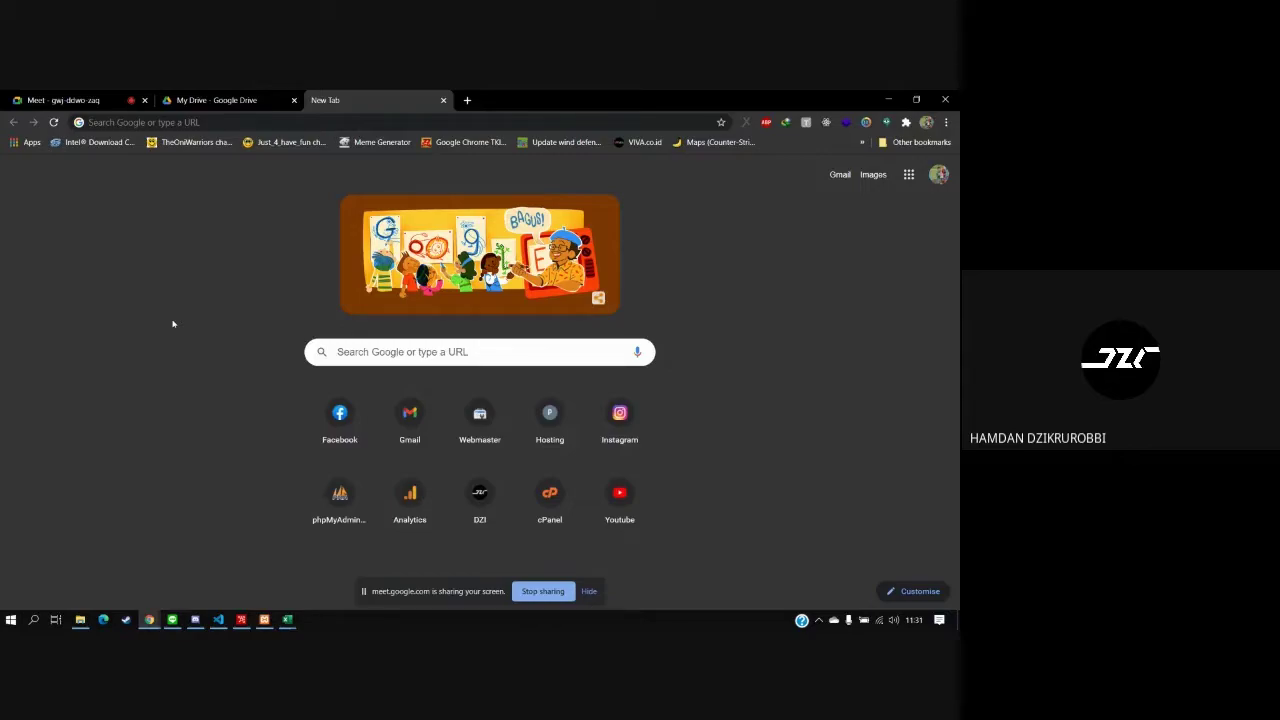
{"action": "left_click", "coordinate": [150, 122]}
{"action": "left_click", "coordinate": [3, 252]}
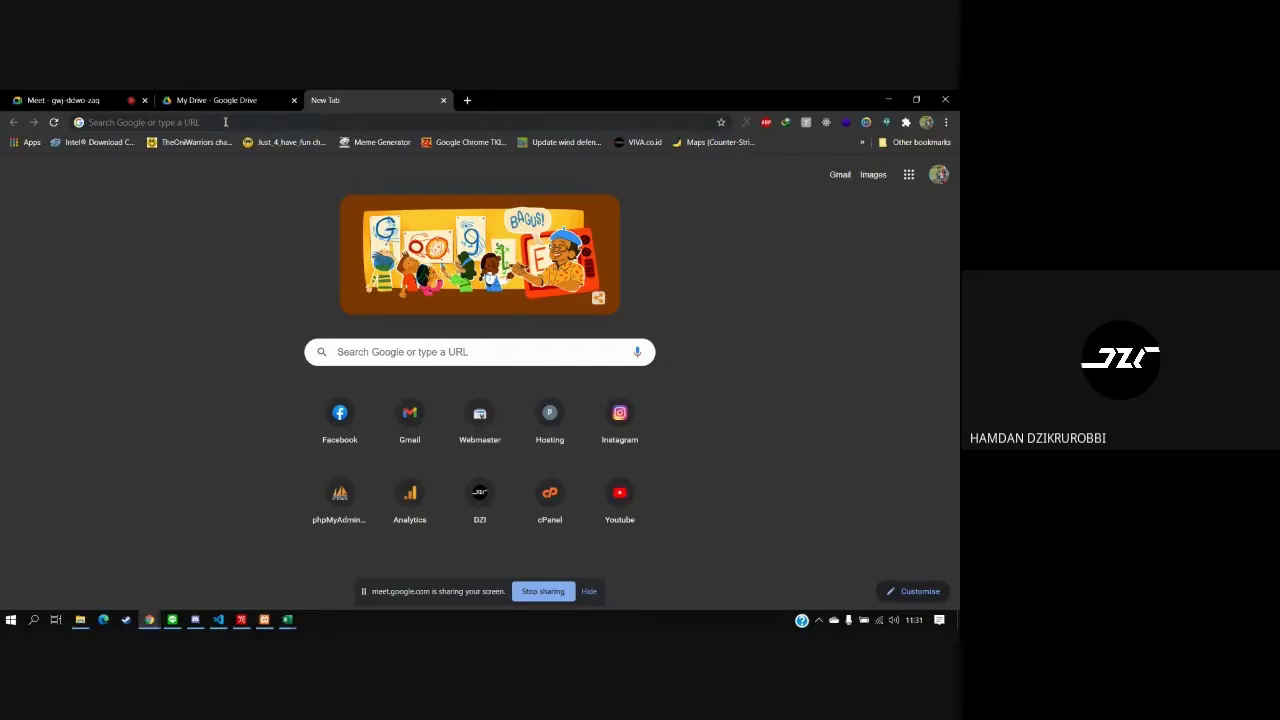
{"action": "left_click", "coordinate": [225, 122]}
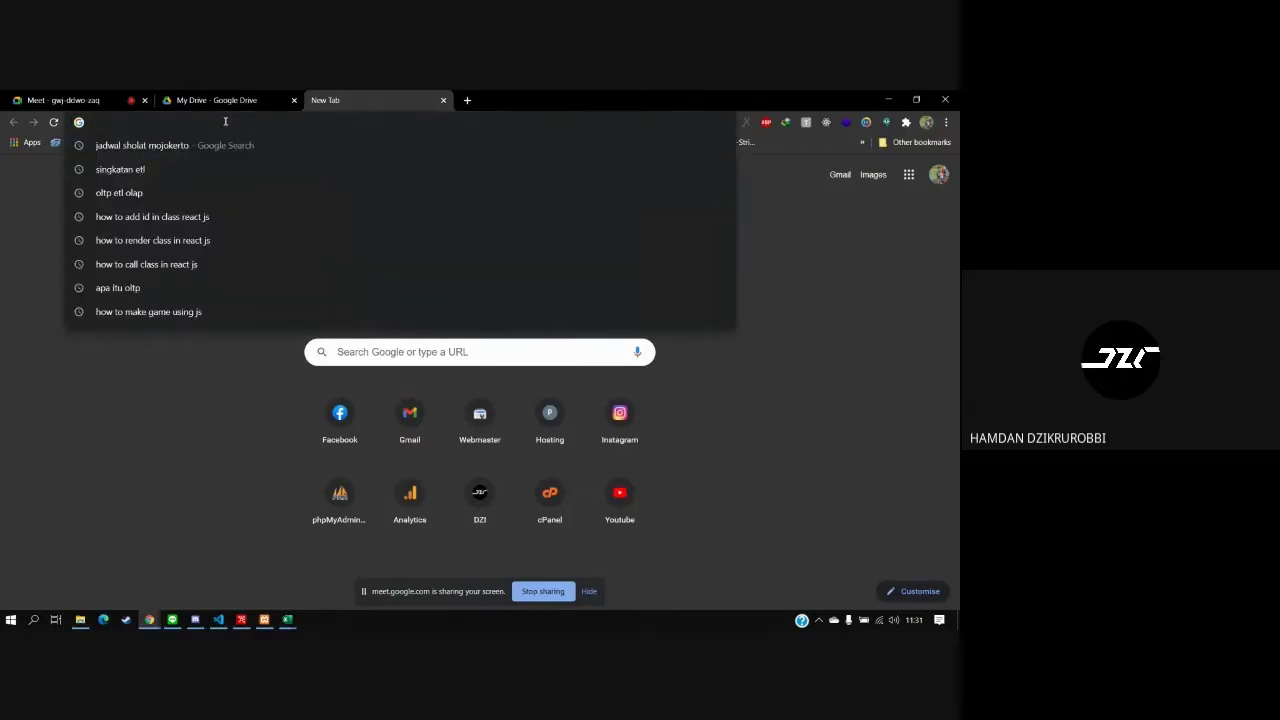
{"action": "type", "text": "dzippy.id"}
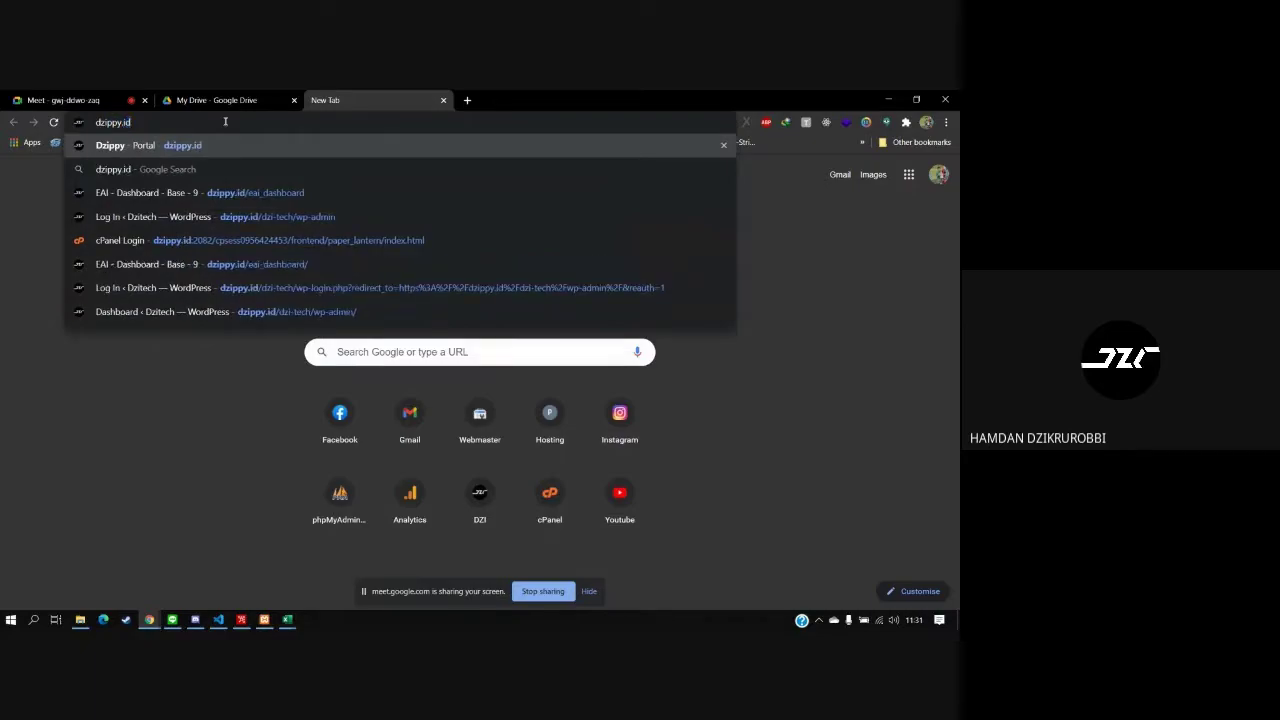
{"action": "type", "text": "/e"}
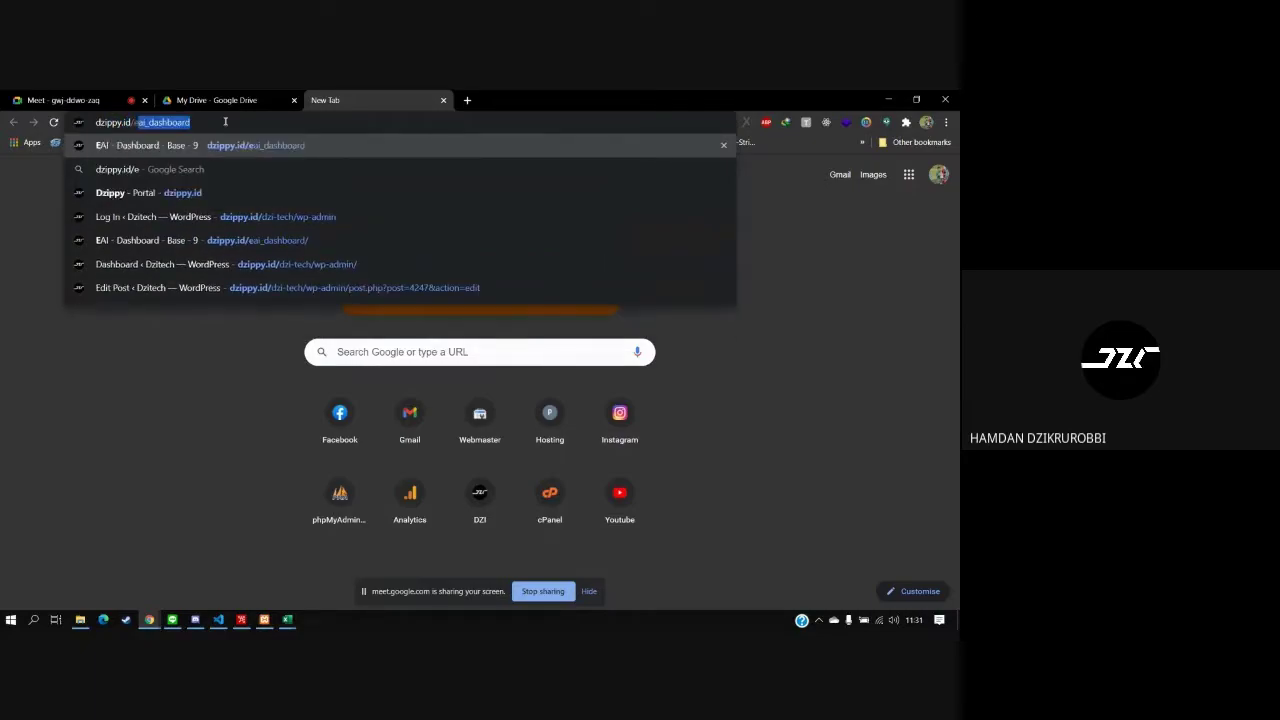
{"action": "key", "text": "Return"}
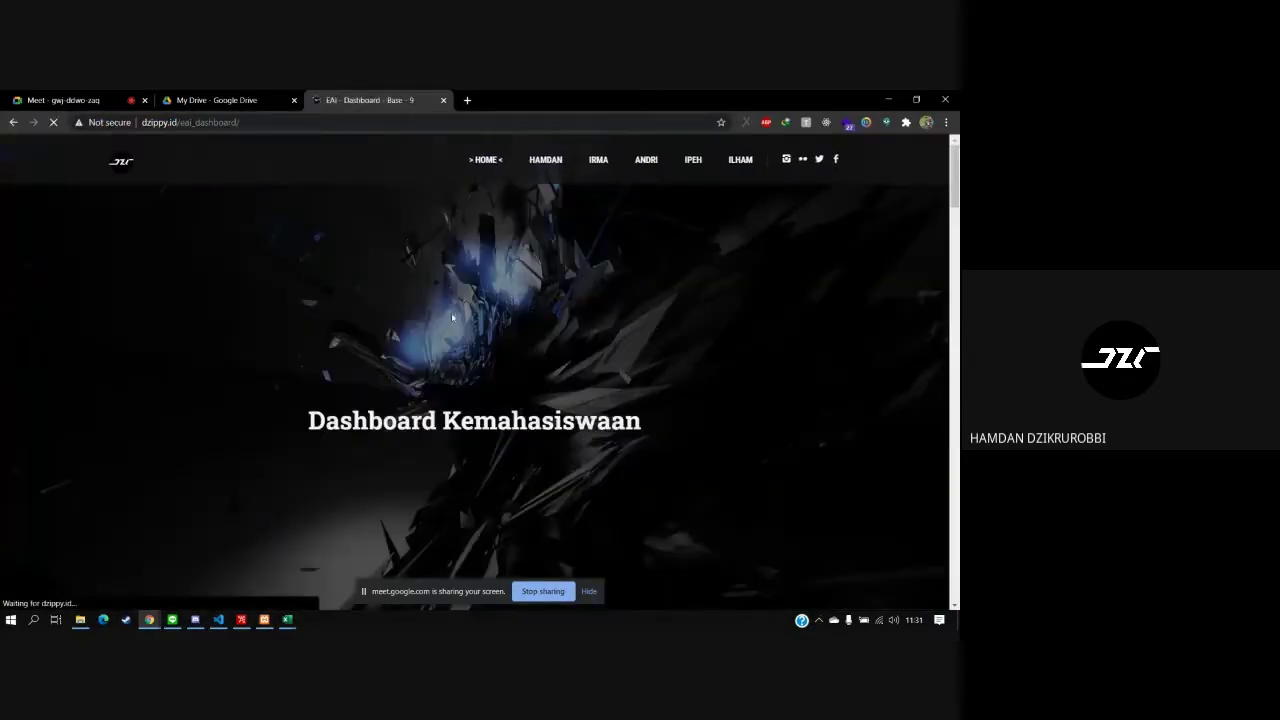
{"action": "scroll", "coordinate": [700, 340], "scroll_direction": "down", "scroll_amount": 8}
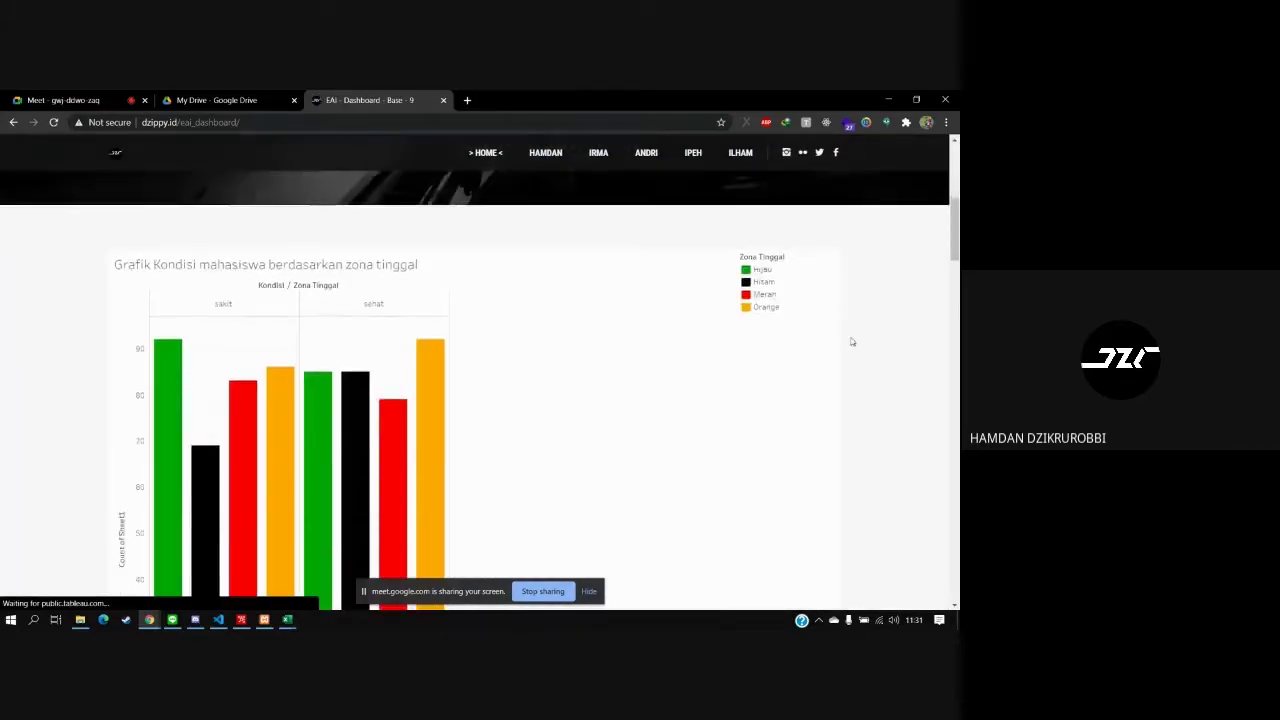
Review the embedded charts on the Dashboard Kemahasiswaan page down to Grafik perolehan prestasi tiap fakultas, ending at the page header
{"action": "scroll", "coordinate": [705, 354], "scroll_direction": "up", "scroll_amount": 1}
{"action": "scroll", "coordinate": [743, 323], "scroll_direction": "down", "scroll_amount": 1}
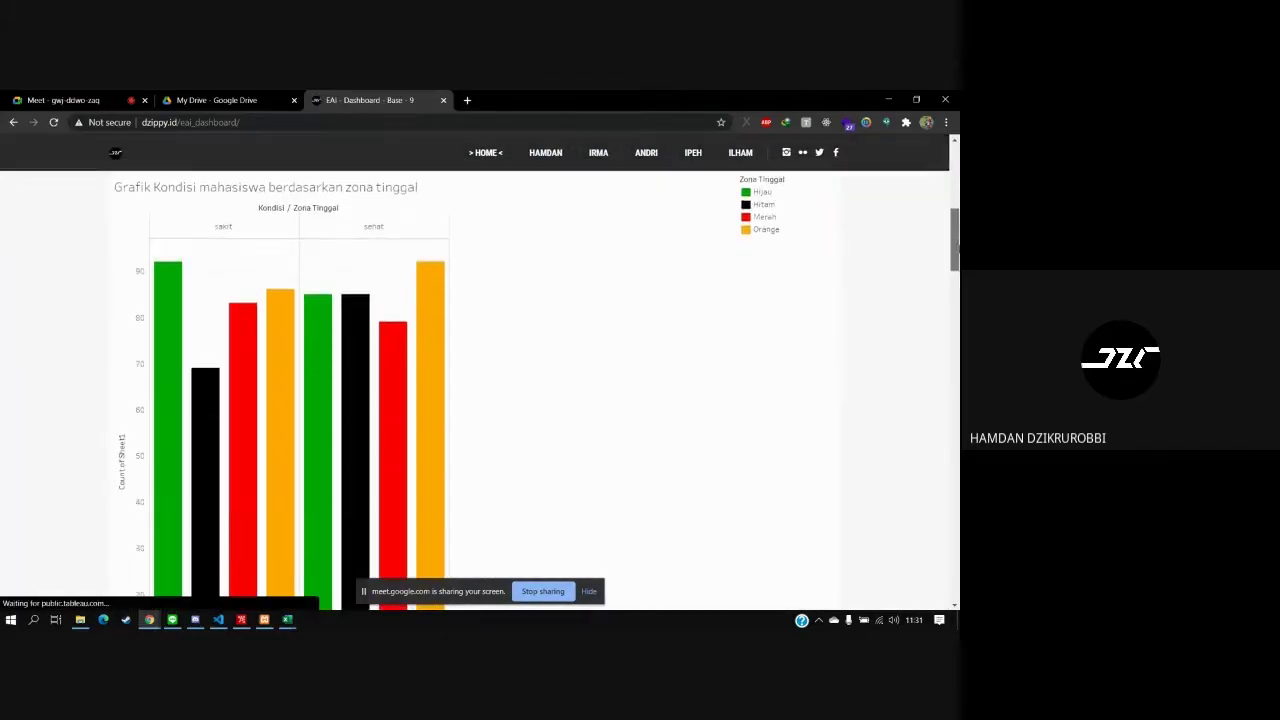
{"action": "scroll", "coordinate": [462, 267], "scroll_direction": "up", "scroll_amount": 1}
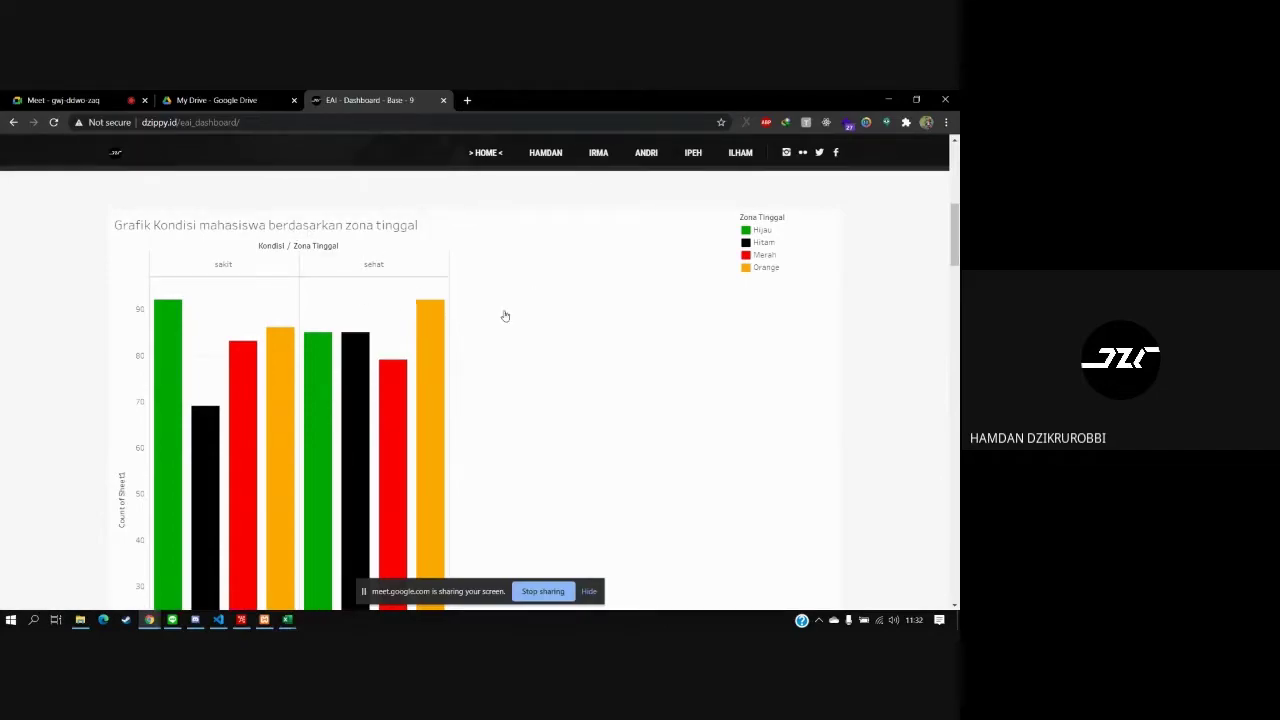
{"action": "scroll", "coordinate": [505, 316], "scroll_direction": "down", "scroll_amount": 5}
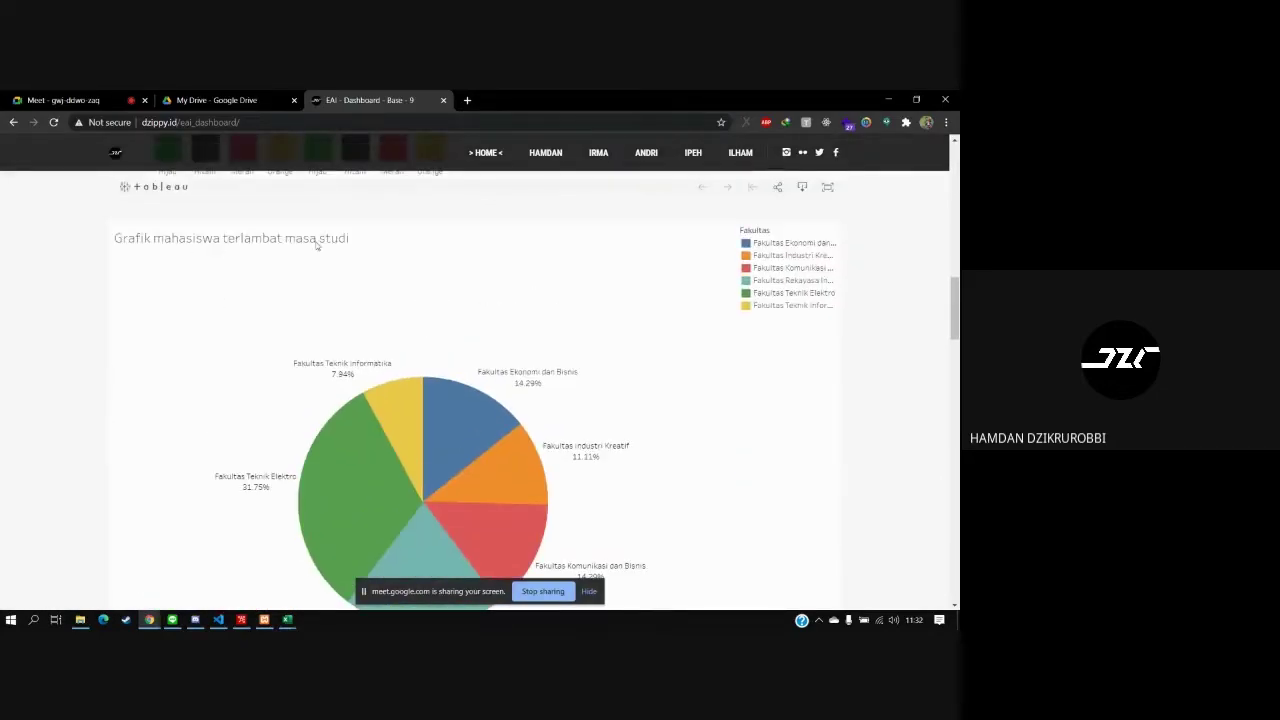
{"action": "scroll", "coordinate": [394, 252], "scroll_direction": "down", "scroll_amount": 5}
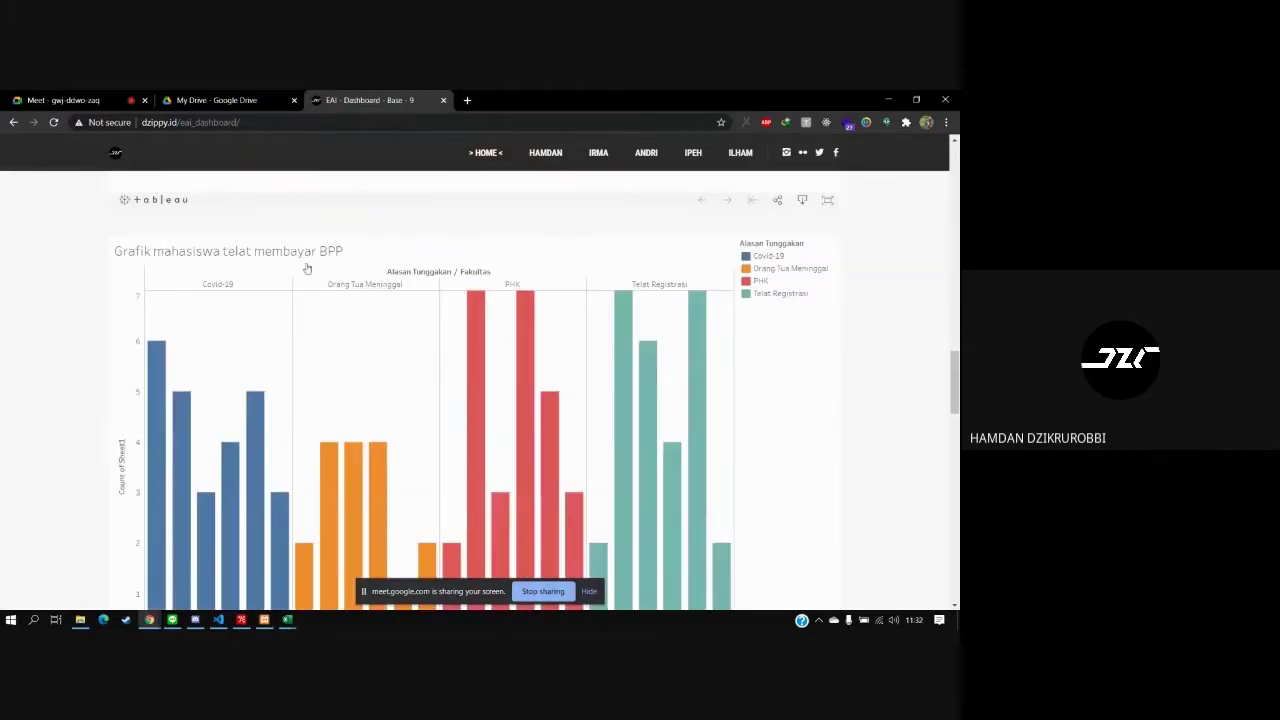
{"action": "scroll", "coordinate": [314, 268], "scroll_direction": "down", "scroll_amount": 10}
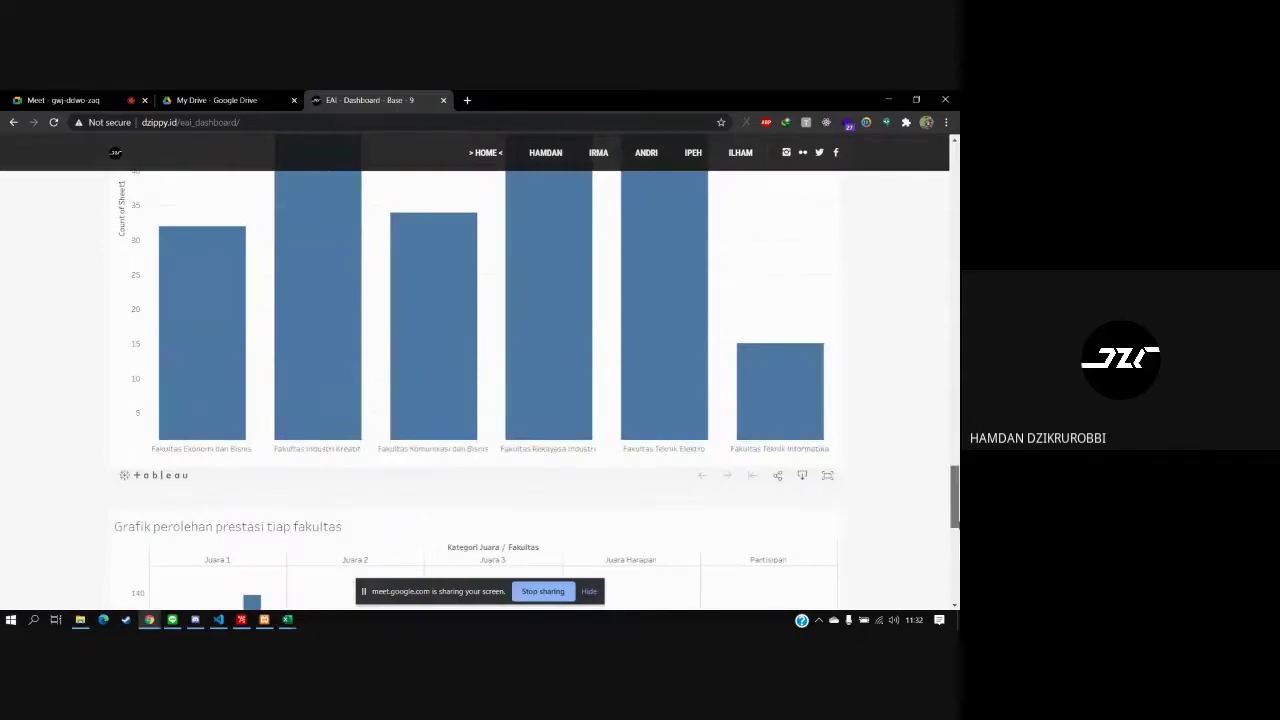
{"action": "scroll", "coordinate": [480, 380], "scroll_direction": "down", "scroll_amount": 5}
{"action": "scroll", "coordinate": [480, 380], "scroll_direction": "up", "scroll_amount": 5}
{"action": "scroll", "coordinate": [475, 380], "scroll_direction": "up", "scroll_amount": 15}
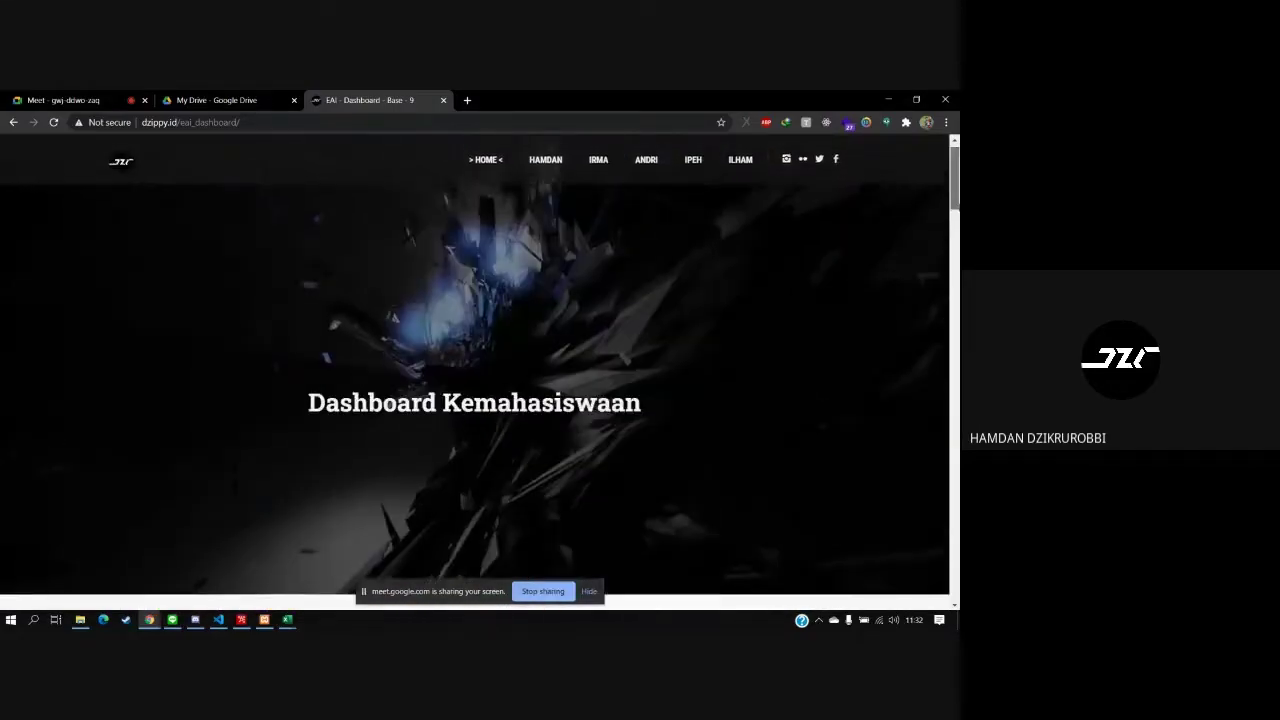
Go through the page's charts again, from Grafik Kondisi mahasiswa berdasarkan zona tinggal to Grafik Penerimaan beasiswa
{"action": "scroll", "coordinate": [512, 459], "scroll_direction": "down", "scroll_amount": 5}
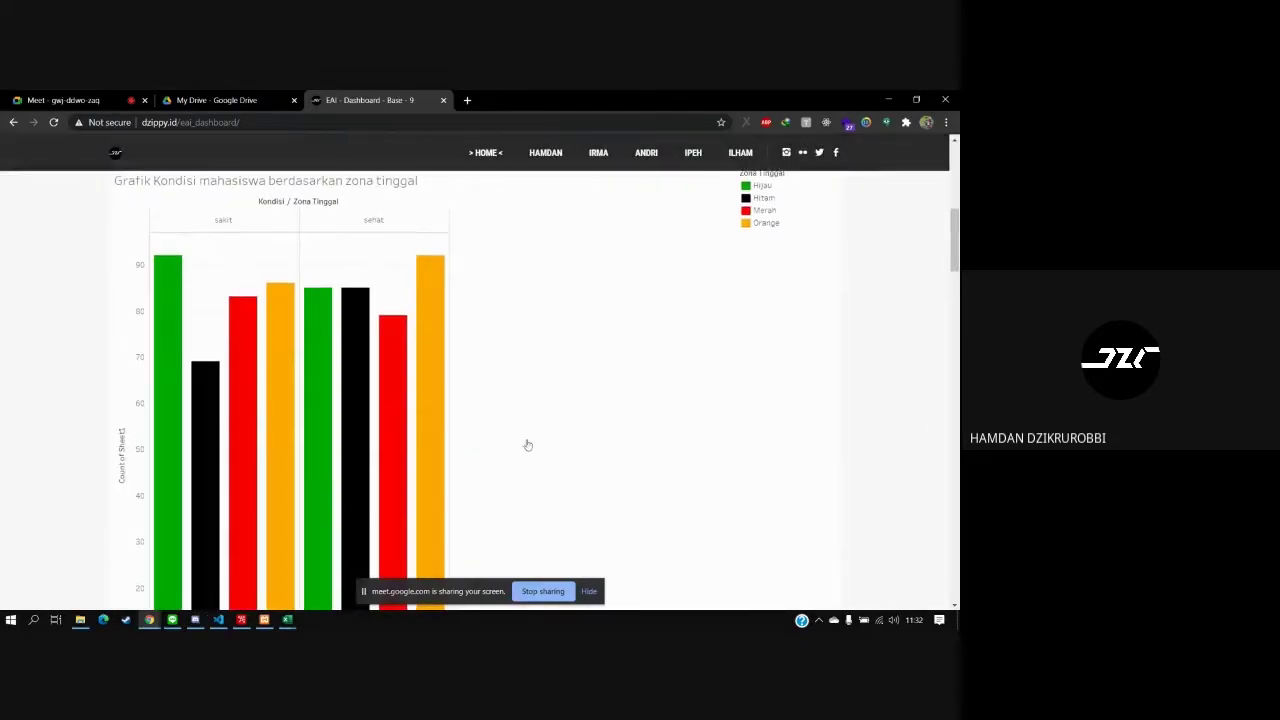
{"action": "mouse_move", "coordinate": [444, 408]}
{"action": "scroll", "coordinate": [444, 408], "scroll_direction": "down", "scroll_amount": 2}
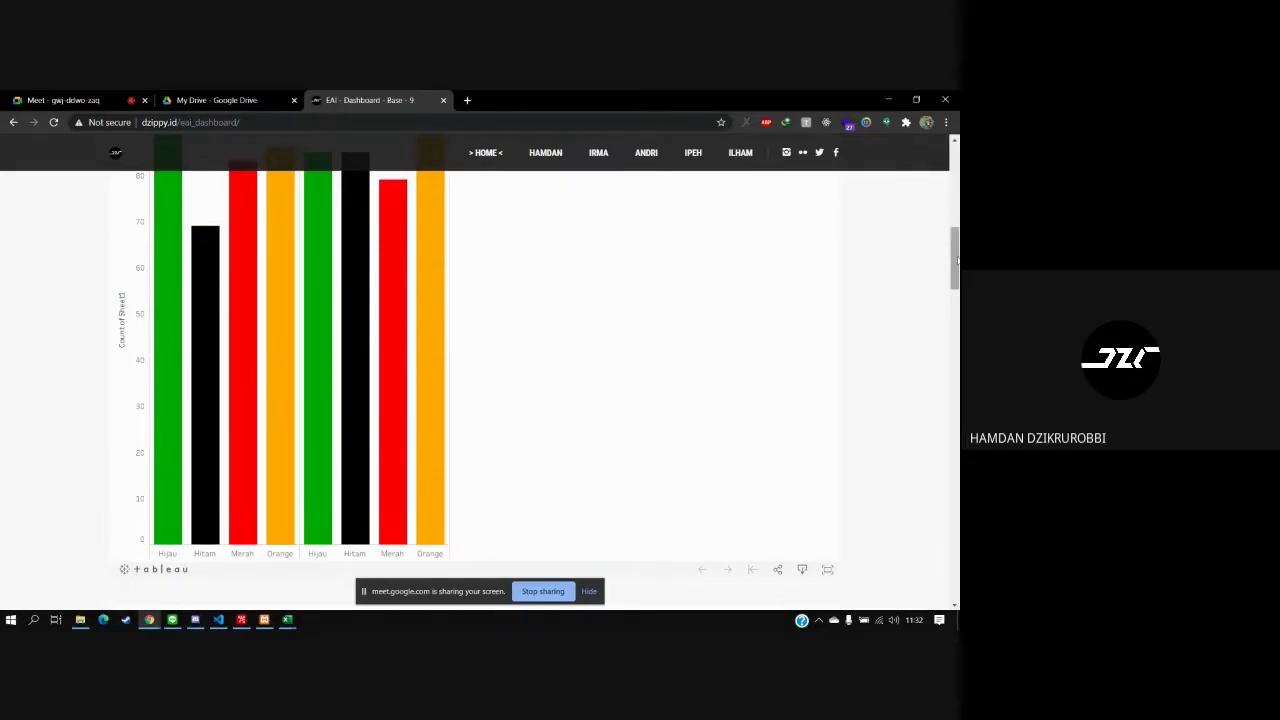
{"action": "scroll", "coordinate": [666, 423], "scroll_direction": "down", "scroll_amount": 8}
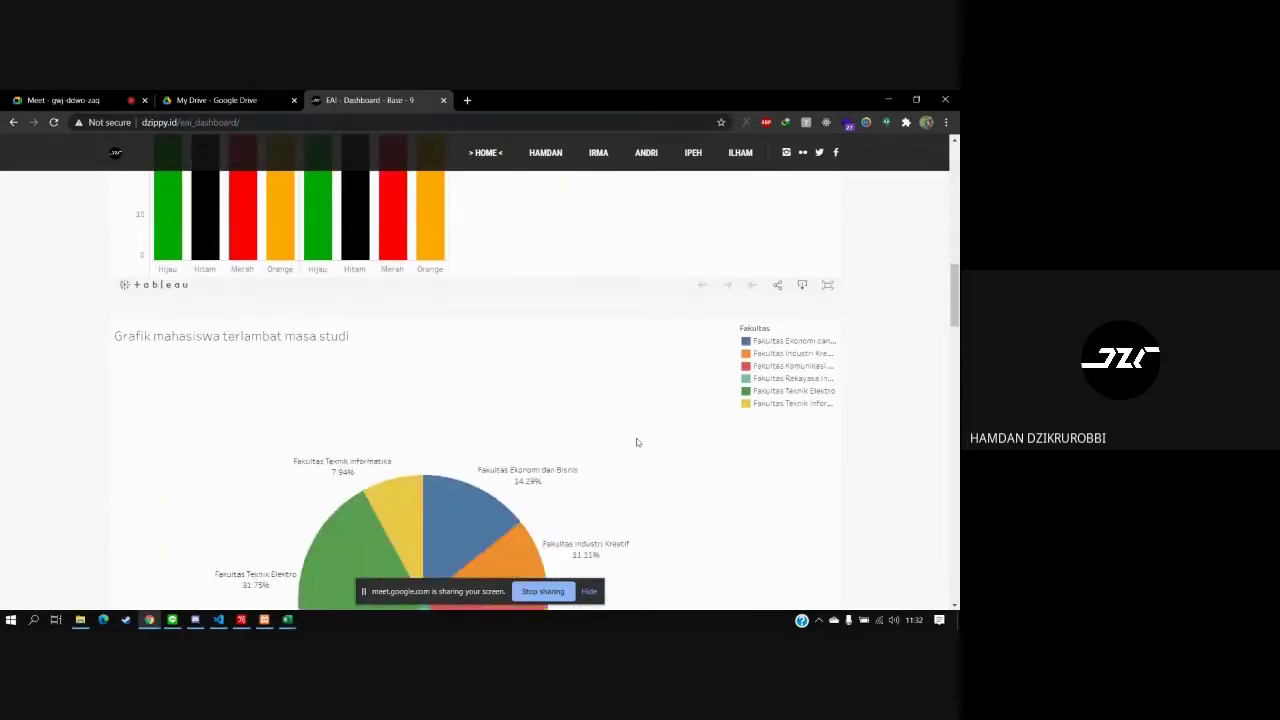
{"action": "scroll", "coordinate": [636, 441], "scroll_direction": "down", "scroll_amount": 5}
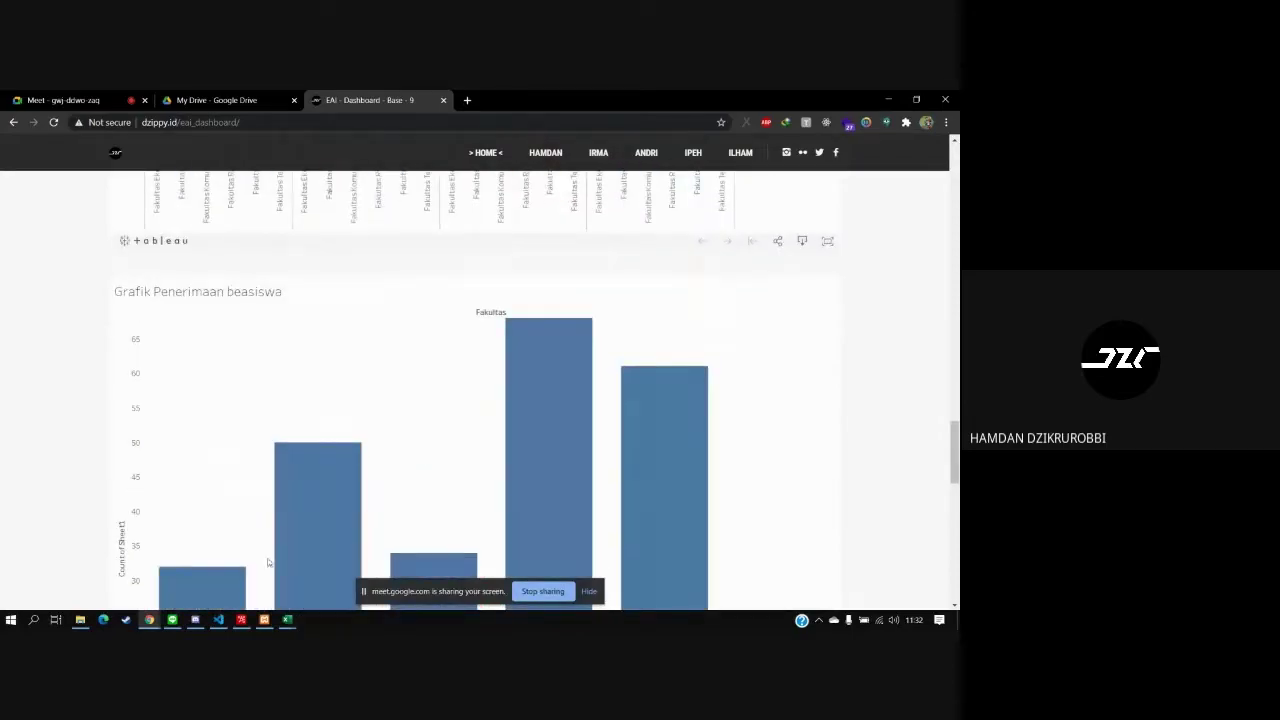
Switch to Visual Studio Code and examine the Tableau embed blocks and their scripts in index.html
{"action": "left_click", "coordinate": [218, 620]}
{"action": "scroll", "coordinate": [560, 400], "scroll_direction": "up", "scroll_amount": 5}
{"action": "scroll", "coordinate": [515, 413], "scroll_direction": "down", "scroll_amount": 20}
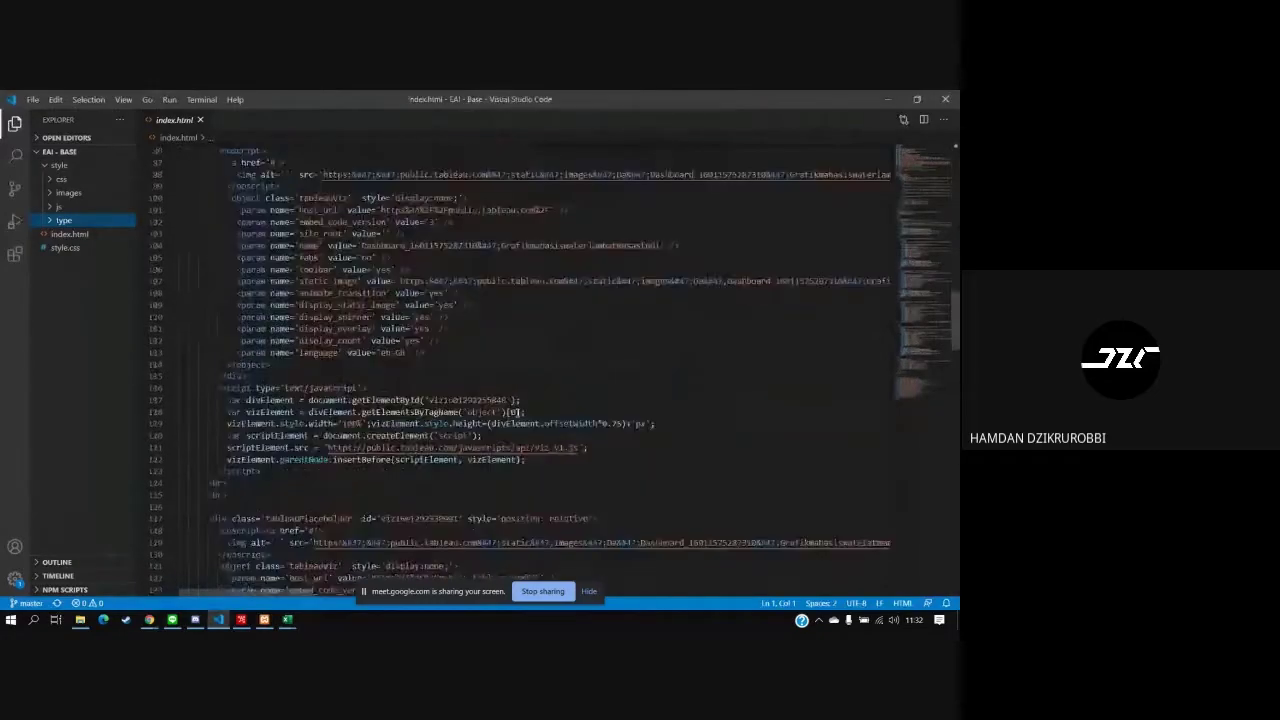
{"action": "scroll", "coordinate": [516, 413], "scroll_direction": "down", "scroll_amount": 7}
{"action": "scroll", "coordinate": [480, 380], "scroll_direction": "up", "scroll_amount": 4}
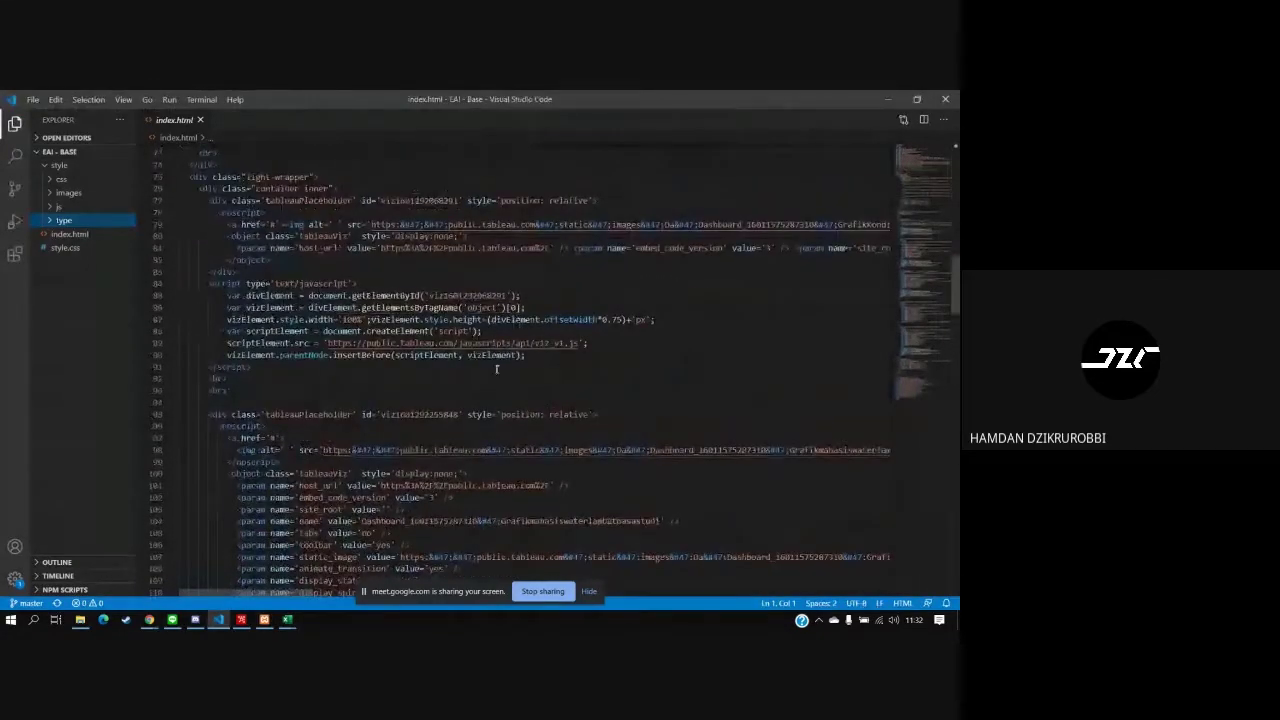
{"action": "left_click", "coordinate": [291, 343]}
{"action": "scroll", "coordinate": [272, 430], "scroll_direction": "up", "scroll_amount": 3}
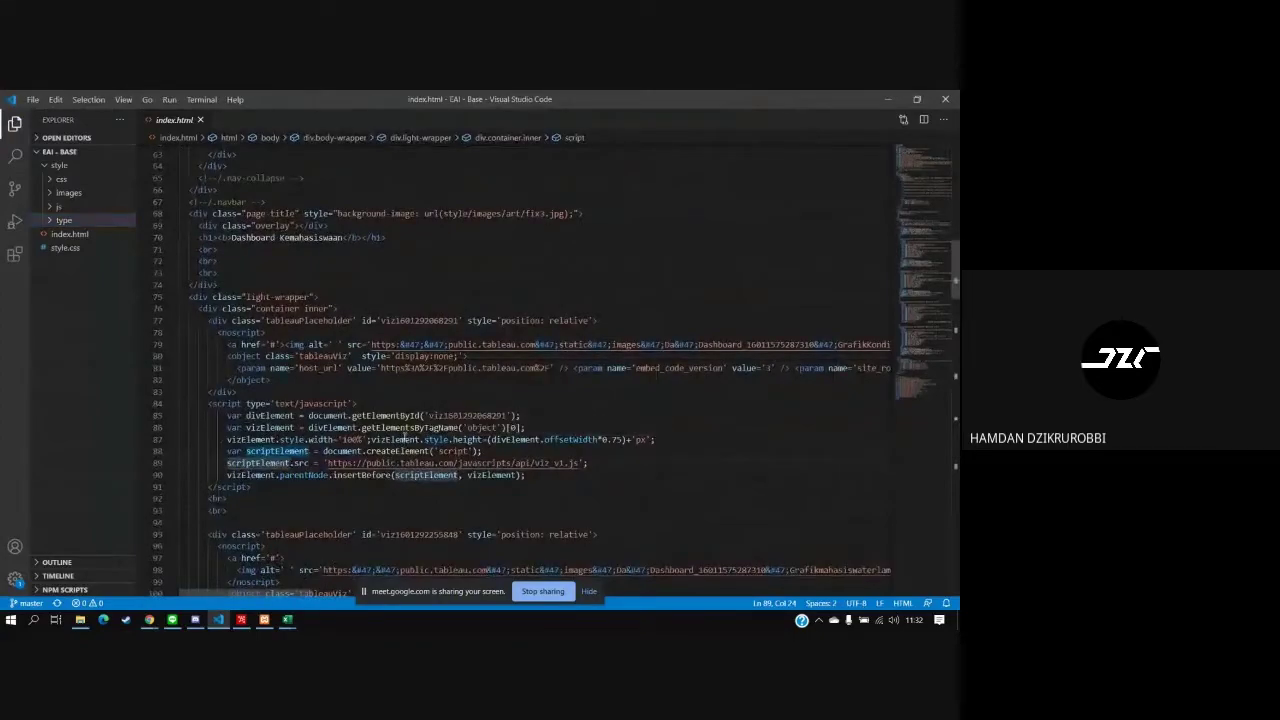
{"action": "left_click", "coordinate": [324, 451]}
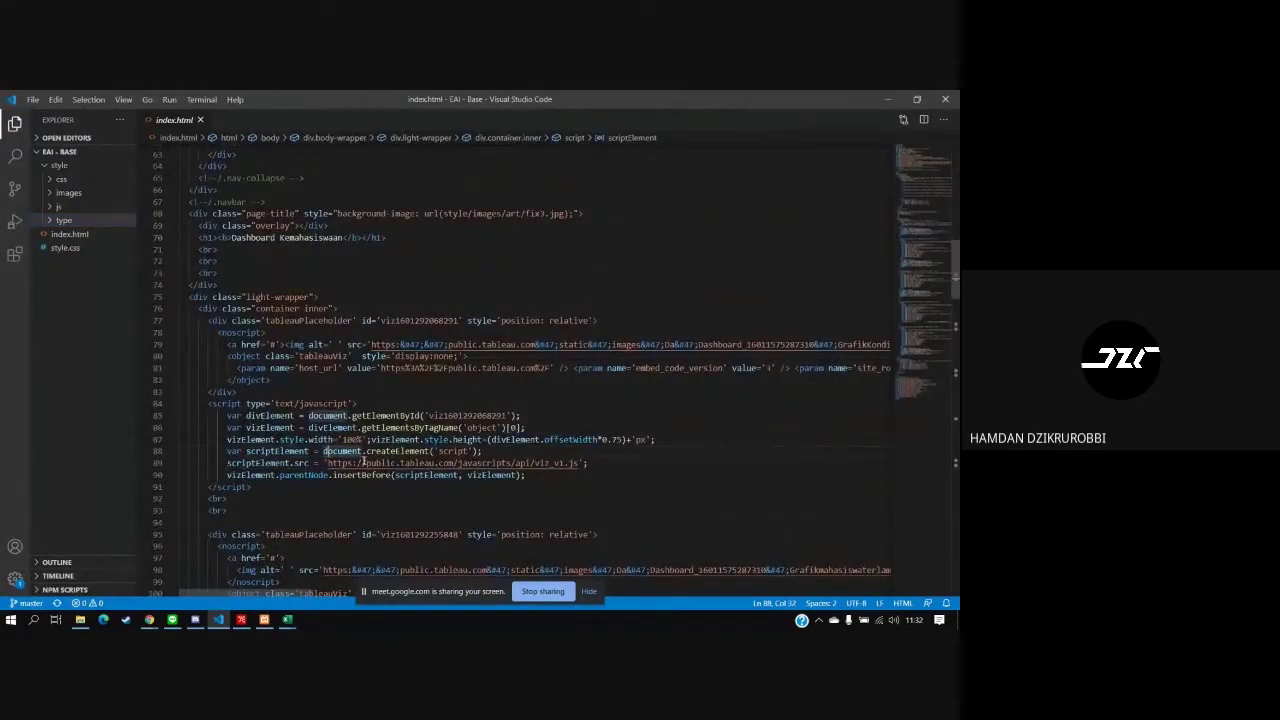
{"action": "scroll", "coordinate": [327, 451], "scroll_direction": "down", "scroll_amount": 10}
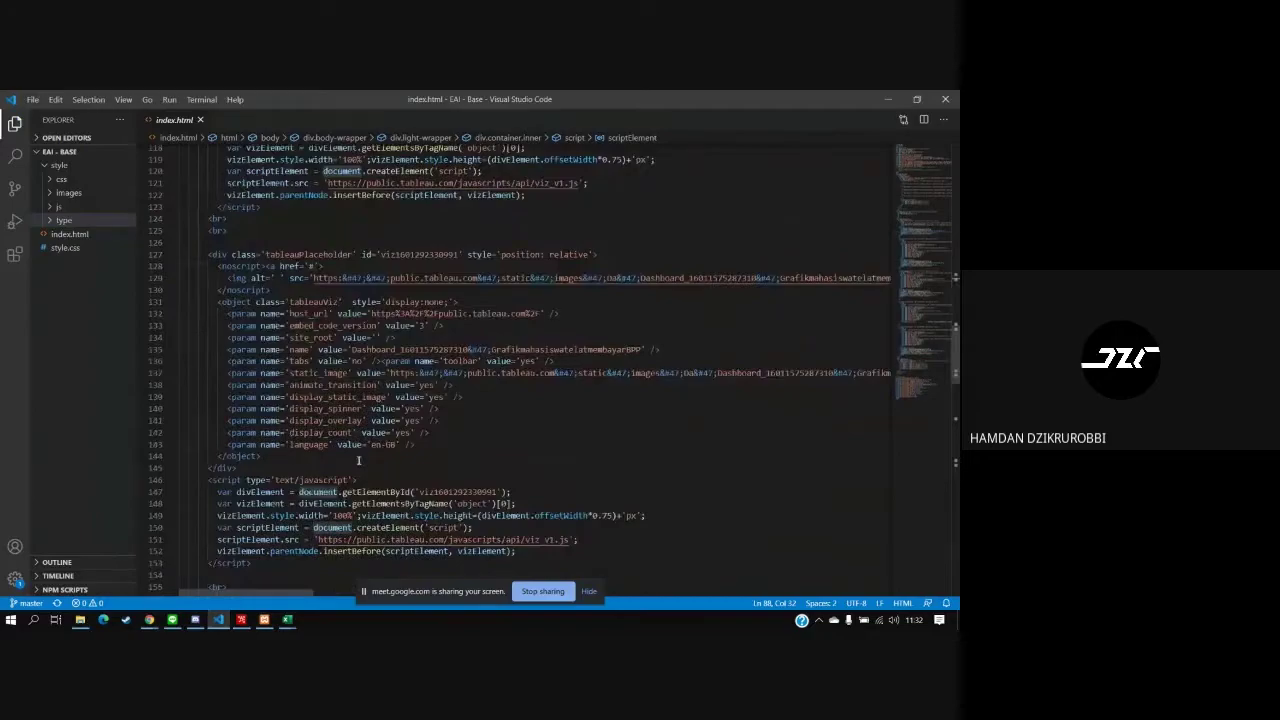
Return to the website in Chrome and review the achievement and BPP charts, ending at Grafik Kondisi mahasiswa berdasarkan zona tinggal
{"action": "key", "text": "alt+Tab"}
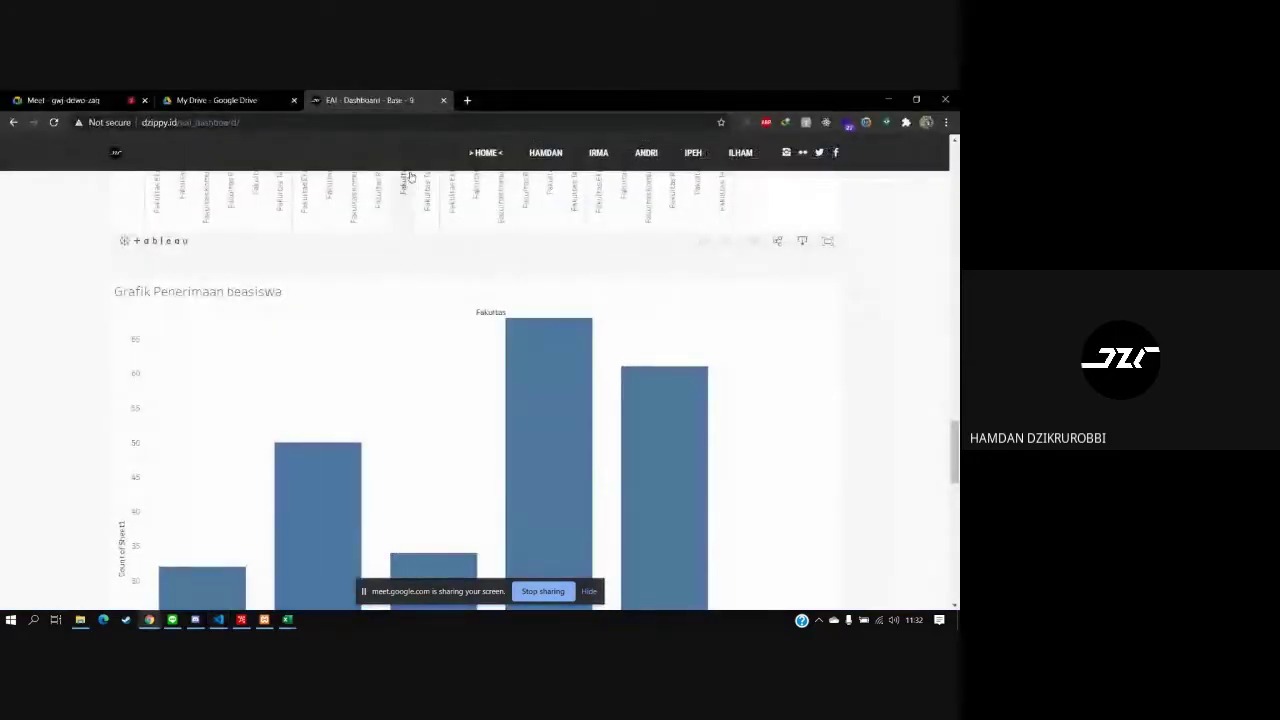
{"action": "scroll", "coordinate": [697, 365], "scroll_direction": "down", "scroll_amount": 3}
{"action": "scroll", "coordinate": [478, 390], "scroll_direction": "down", "scroll_amount": 5}
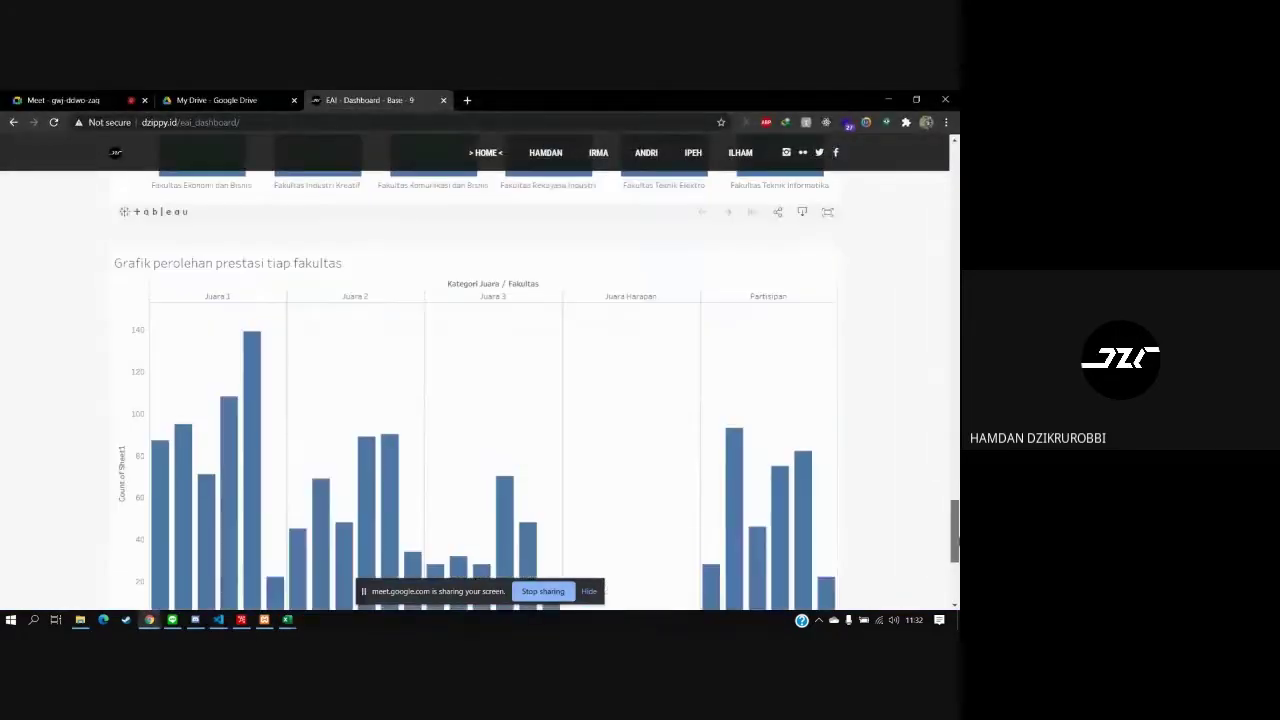
{"action": "scroll", "coordinate": [478, 390], "scroll_direction": "up", "scroll_amount": 15}
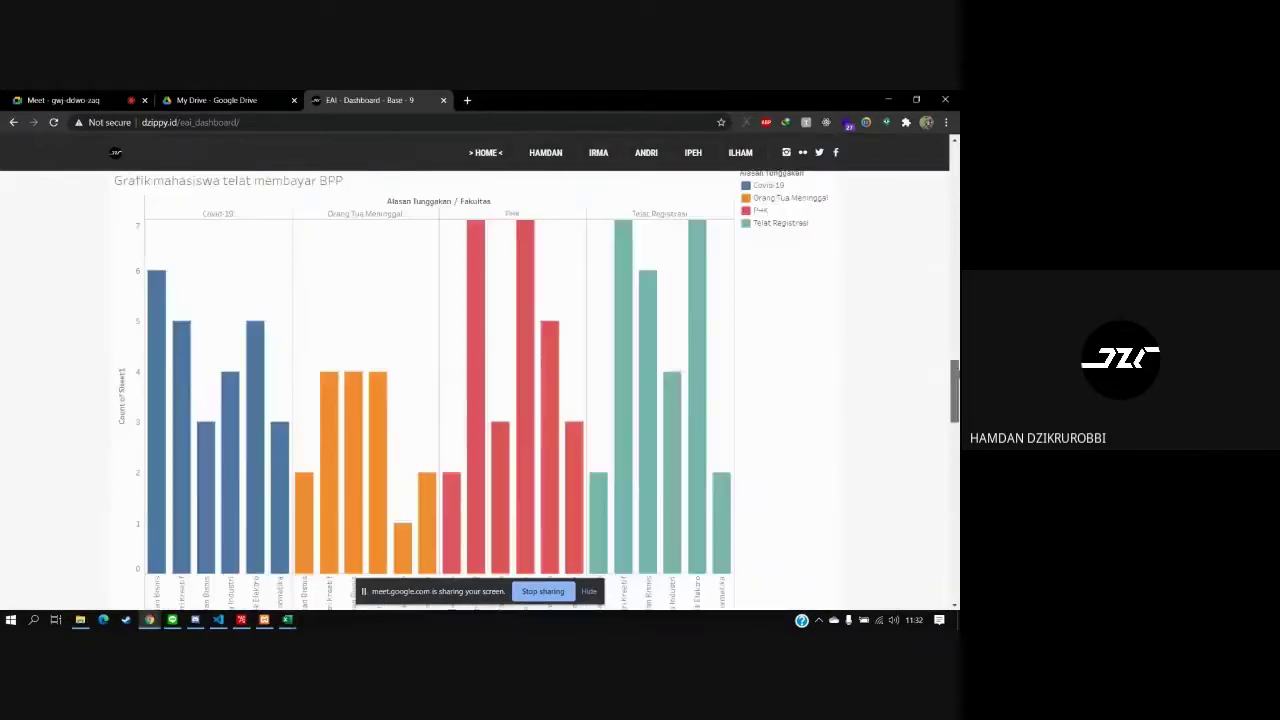
{"action": "scroll", "coordinate": [478, 390], "scroll_direction": "down", "scroll_amount": 2}
{"action": "scroll", "coordinate": [924, 296], "scroll_direction": "up", "scroll_amount": 2}
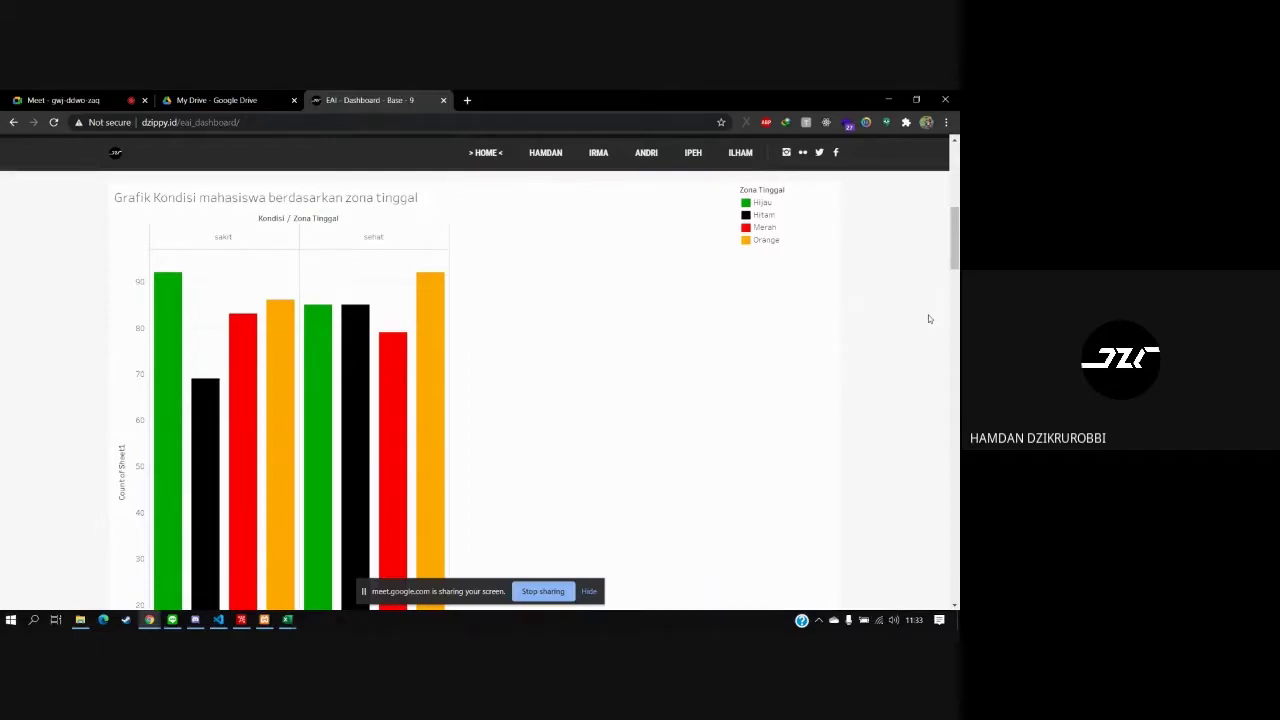
Switch to Spoon and examine the Dashboard transformation's flows from the Covid-19 input to Output kompetisi dan prestasi
{"action": "left_click", "coordinate": [241, 620]}
{"action": "scroll", "coordinate": [757, 333], "scroll_direction": "up", "scroll_amount": 3}
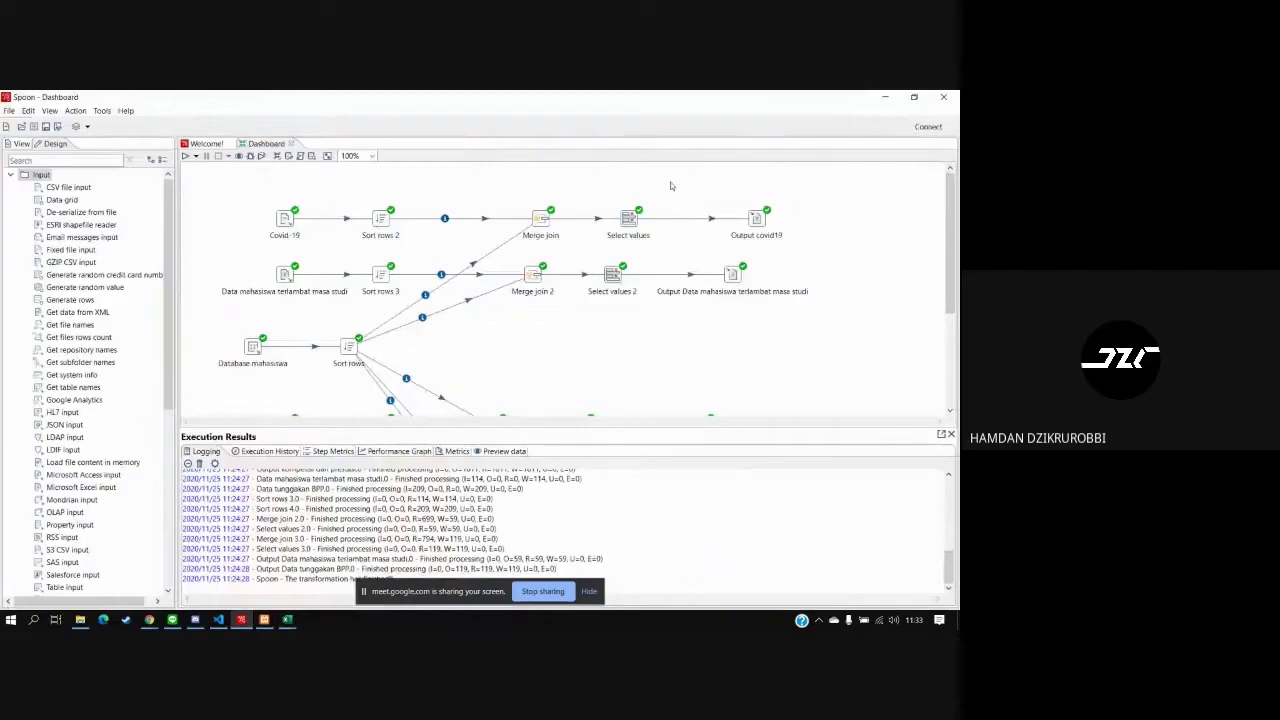
{"action": "left_click_drag", "start_coordinate": [670, 181], "coordinate": [820, 399]}
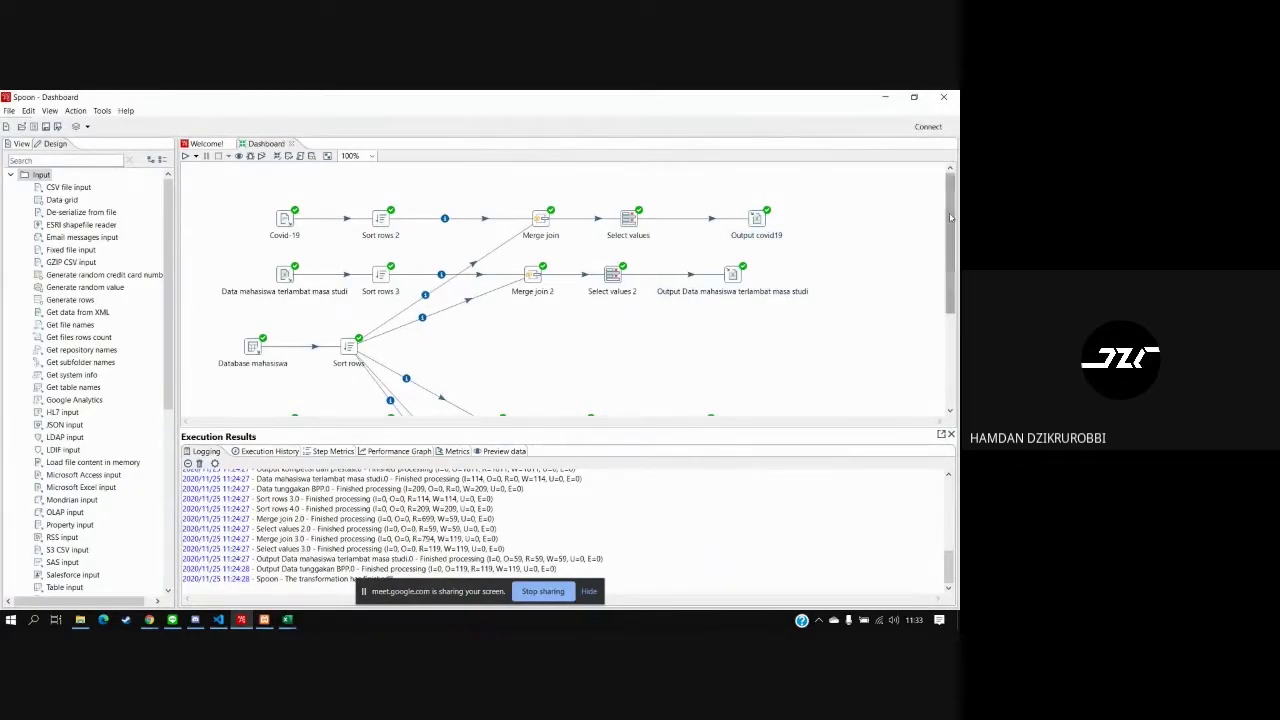
{"action": "left_click_drag", "start_coordinate": [950, 215], "coordinate": [957, 255]}
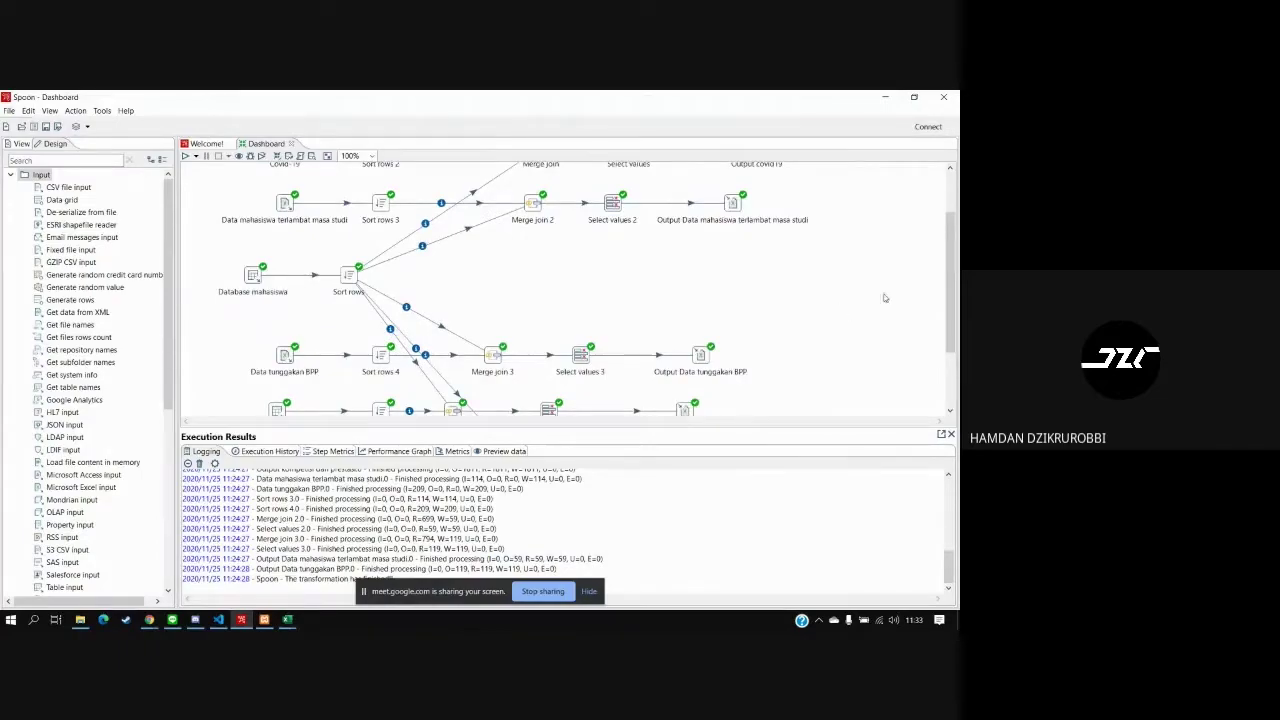
{"action": "left_click_drag", "start_coordinate": [952, 285], "coordinate": [952, 245]}
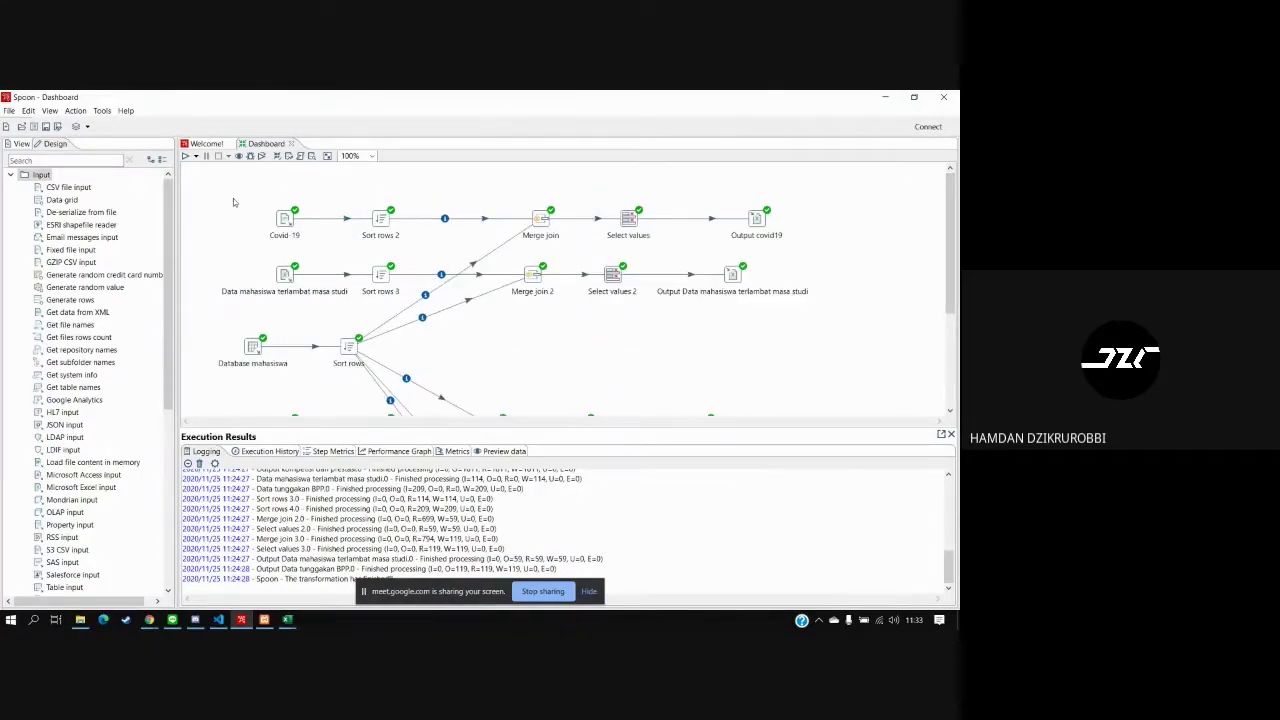
{"action": "left_click_drag", "start_coordinate": [233, 198], "coordinate": [872, 322]}
{"action": "scroll", "coordinate": [928, 240], "scroll_direction": "down", "scroll_amount": 3}
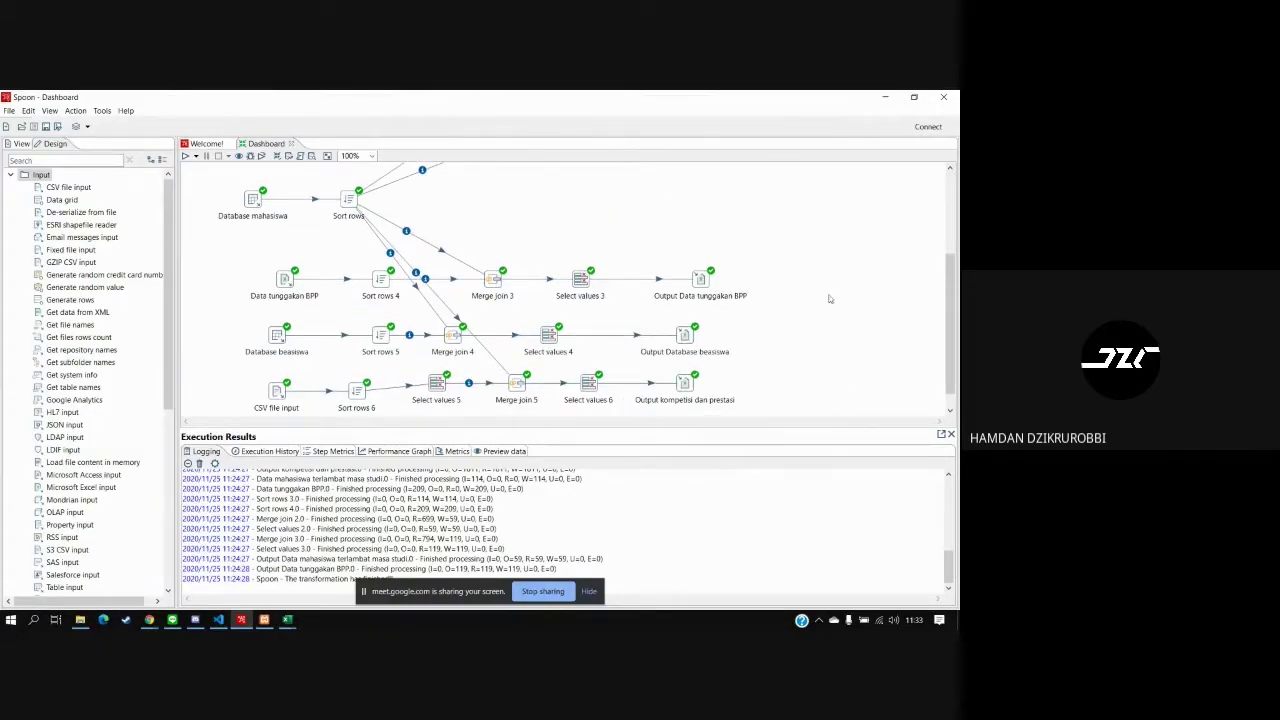
{"action": "scroll", "coordinate": [949, 338], "scroll_direction": "up", "scroll_amount": 3}
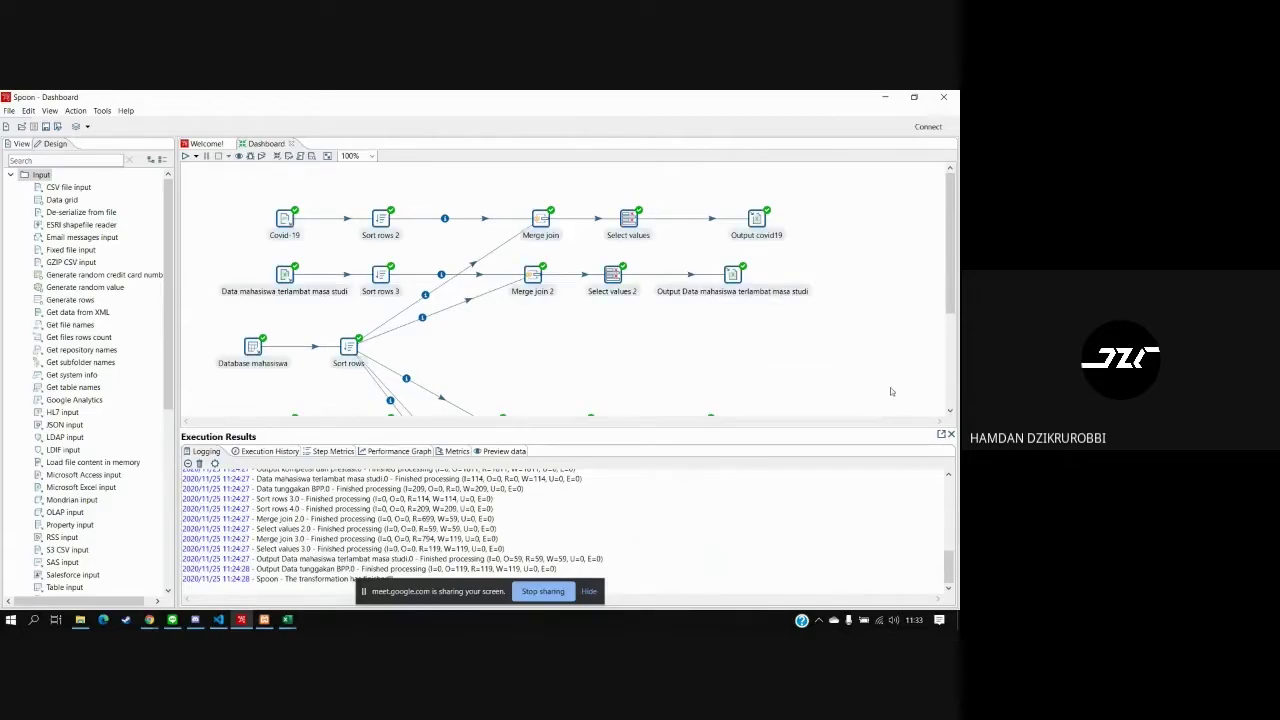
Collapse the Input category and expand the Lookup category in the library of design steps
{"action": "scroll", "coordinate": [954, 240], "scroll_direction": "down", "scroll_amount": 1}
{"action": "mouse_move", "coordinate": [954, 240]}
{"action": "left_mouse_down"}
{"action": "mouse_move", "coordinate": [950, 336]}
{"action": "mouse_move", "coordinate": [949, 220]}
{"action": "left_mouse_up"}
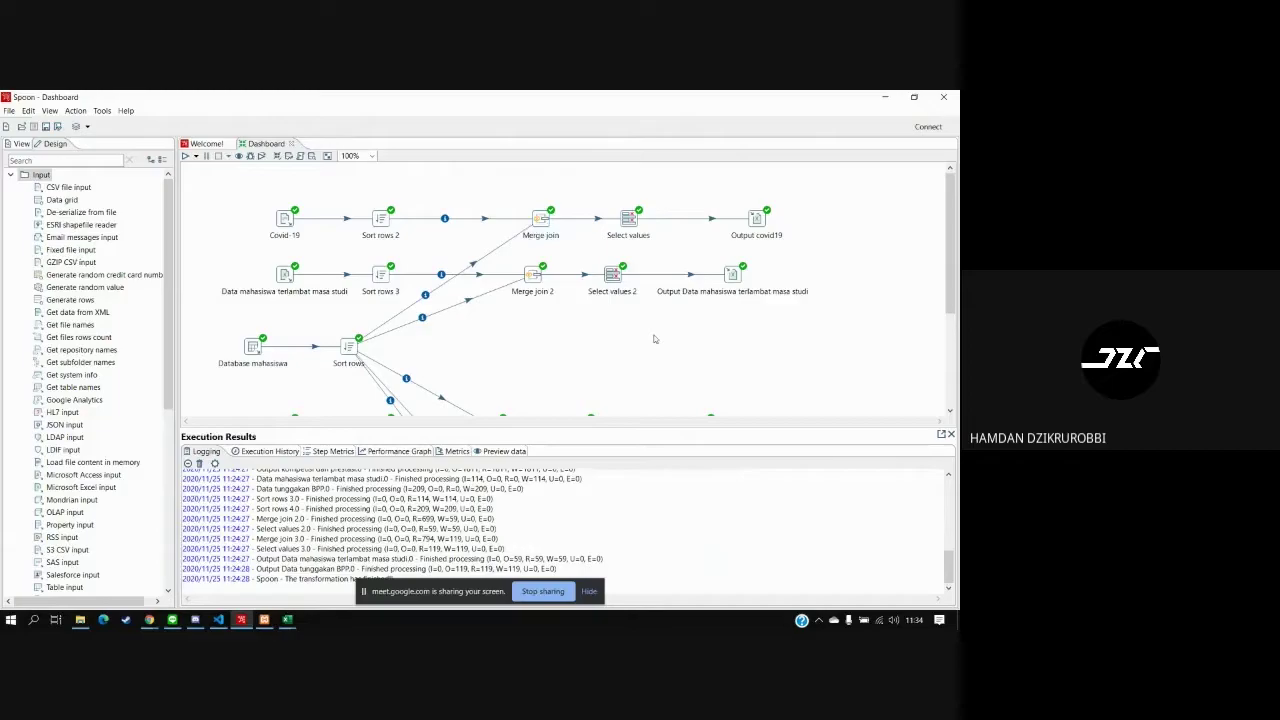
{"action": "left_click", "coordinate": [12, 176]}
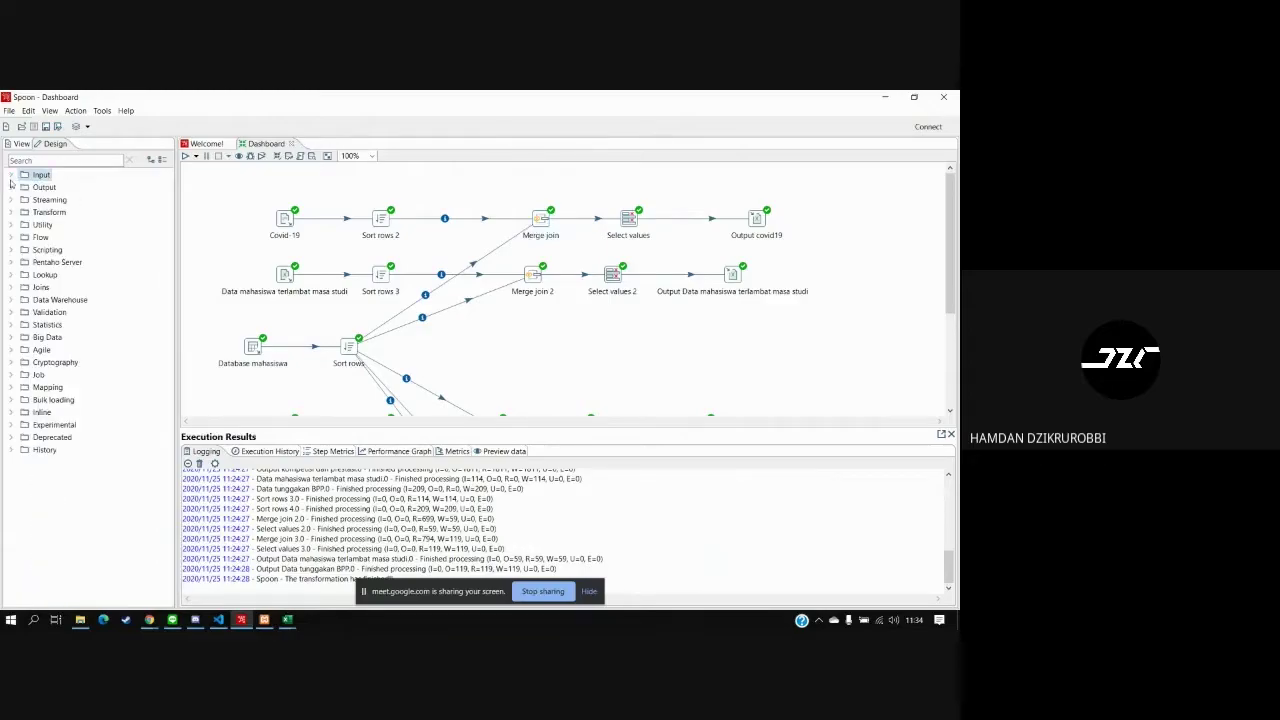
{"action": "left_click", "coordinate": [11, 276]}
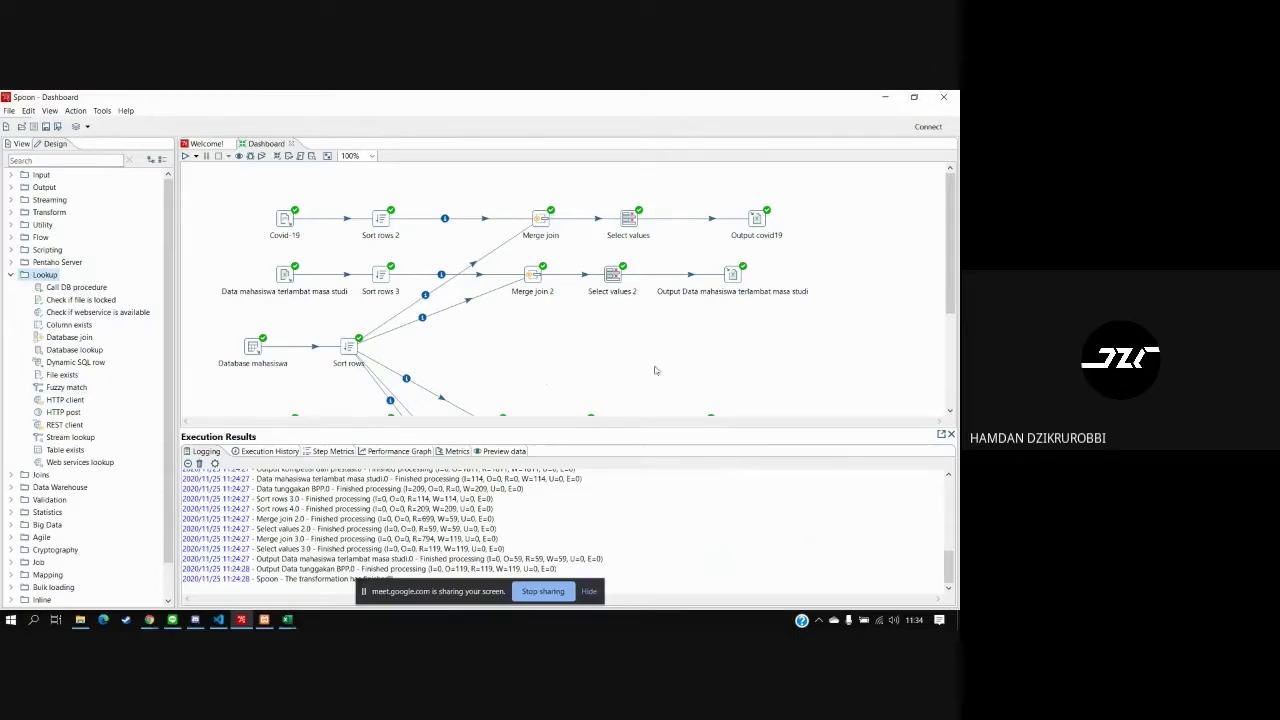
Review the Dashboard transformation's flows from Covid-19 to Database beasiswa once more, and stop sharing the screen
{"action": "mouse_move", "coordinate": [952, 221]}
{"action": "left_mouse_down"}
{"action": "mouse_move", "coordinate": [957, 287]}
{"action": "mouse_move", "coordinate": [955, 210]}
{"action": "left_mouse_up"}
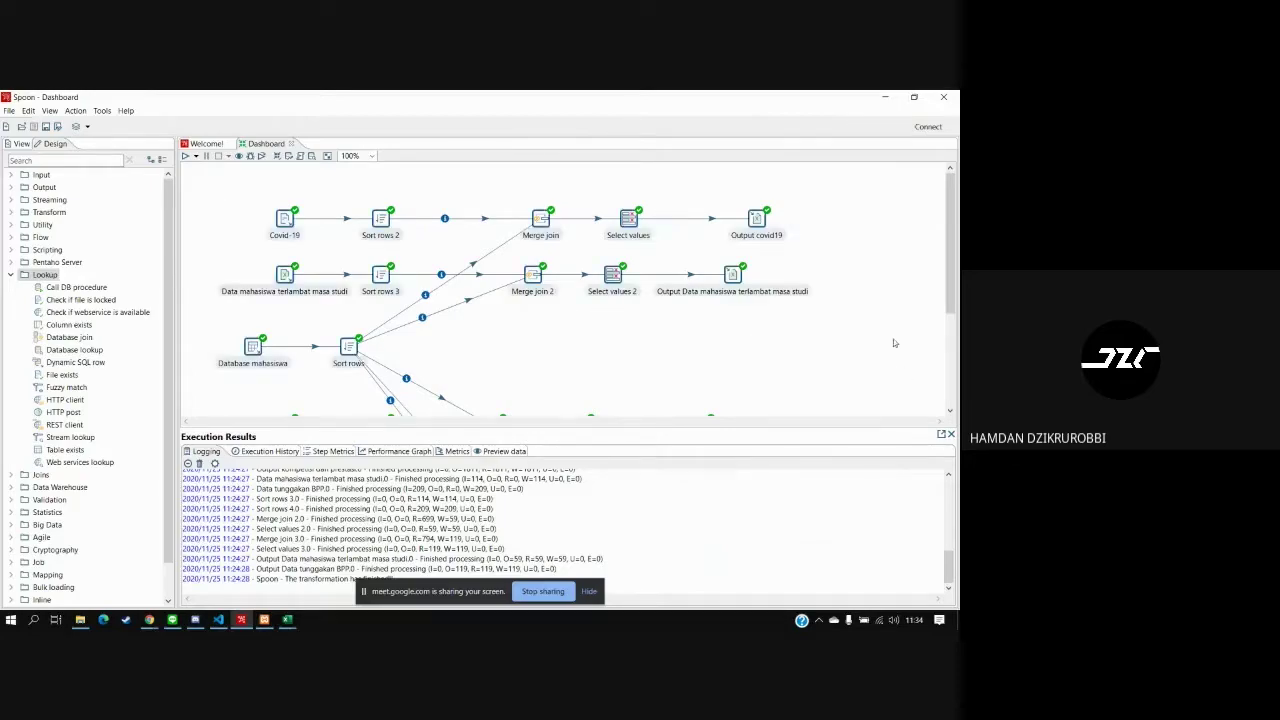
{"action": "left_click_drag", "start_coordinate": [947, 227], "coordinate": [954, 273]}
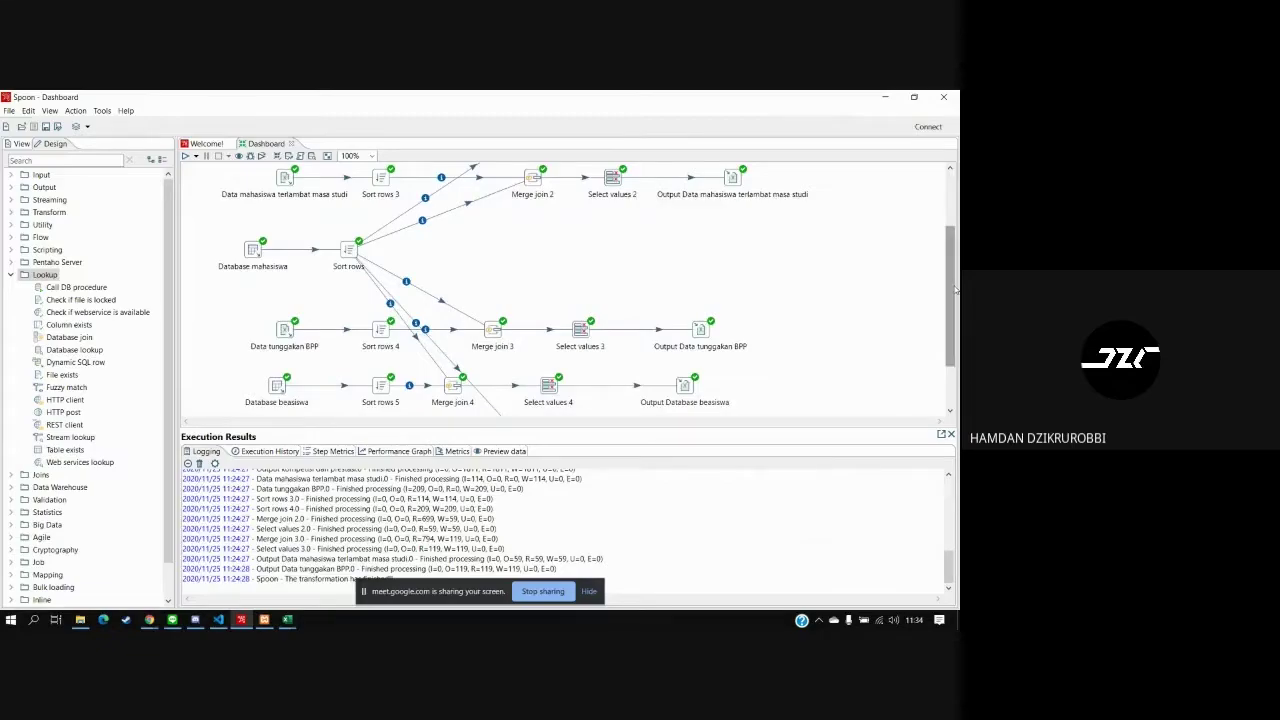
{"action": "left_click_drag", "start_coordinate": [948, 282], "coordinate": [950, 236]}
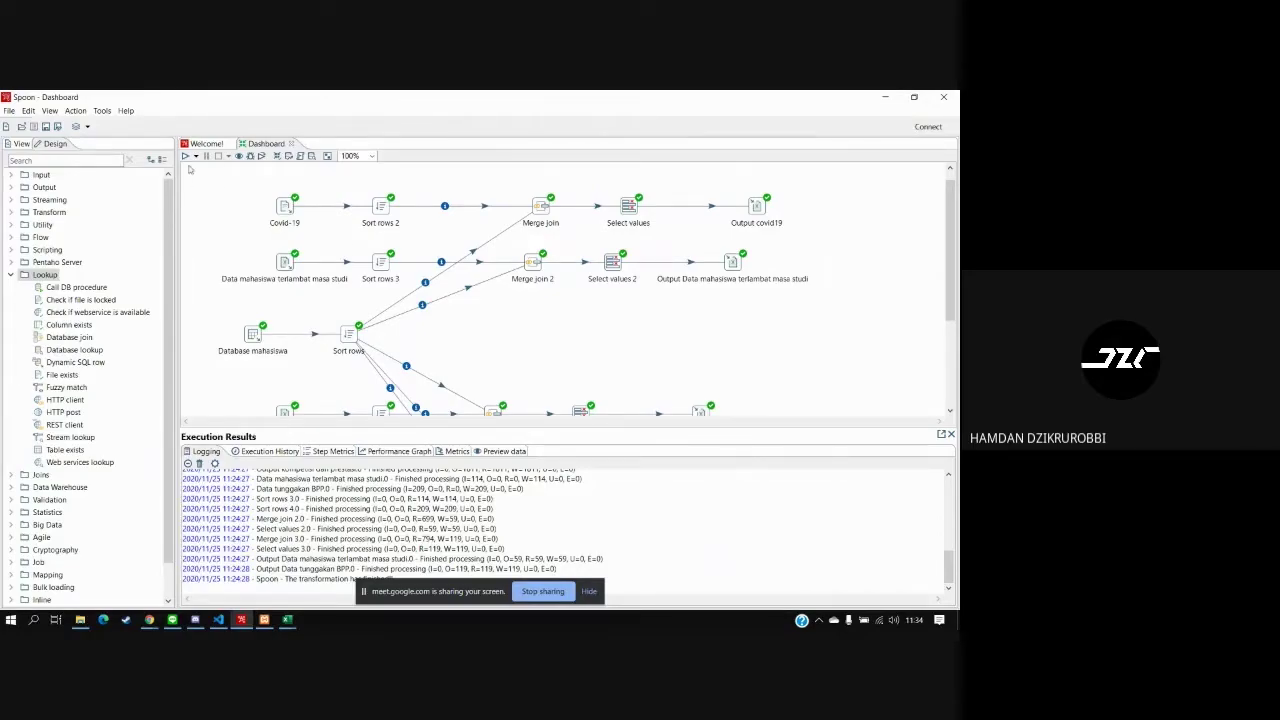
{"action": "left_click_drag", "start_coordinate": [946, 255], "coordinate": [946, 299]}
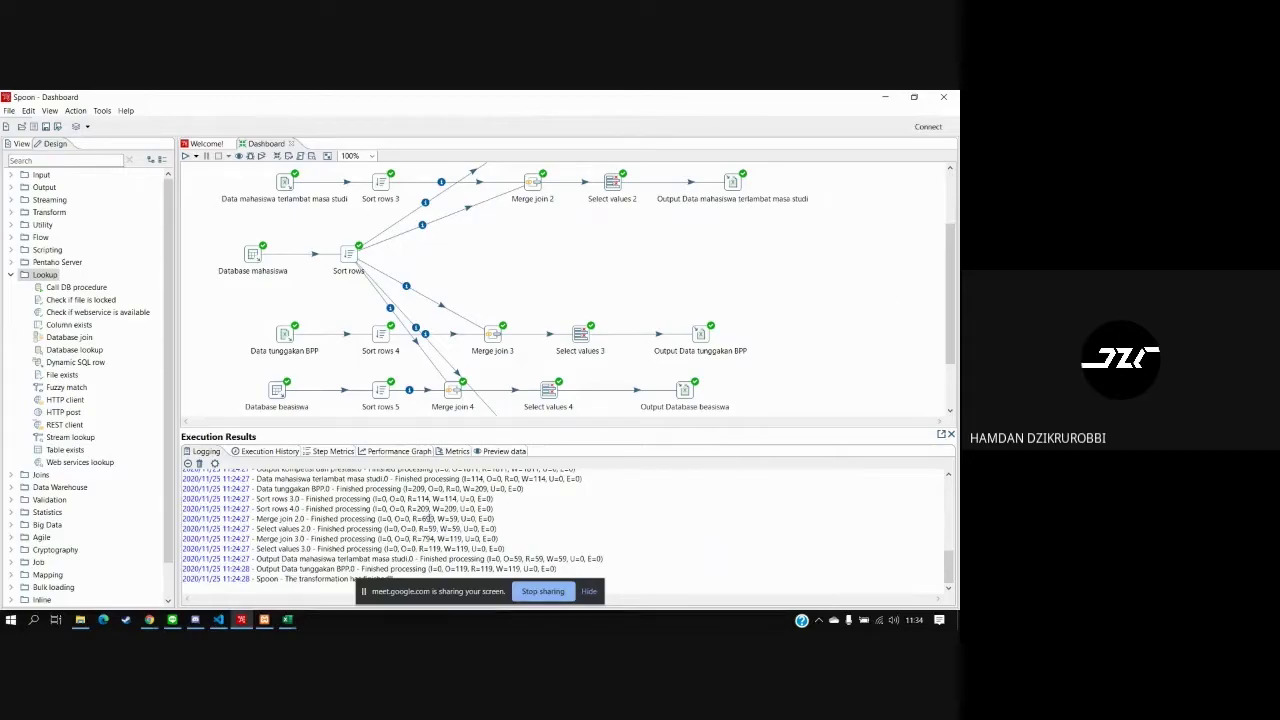
{"action": "left_click", "coordinate": [541, 592]}
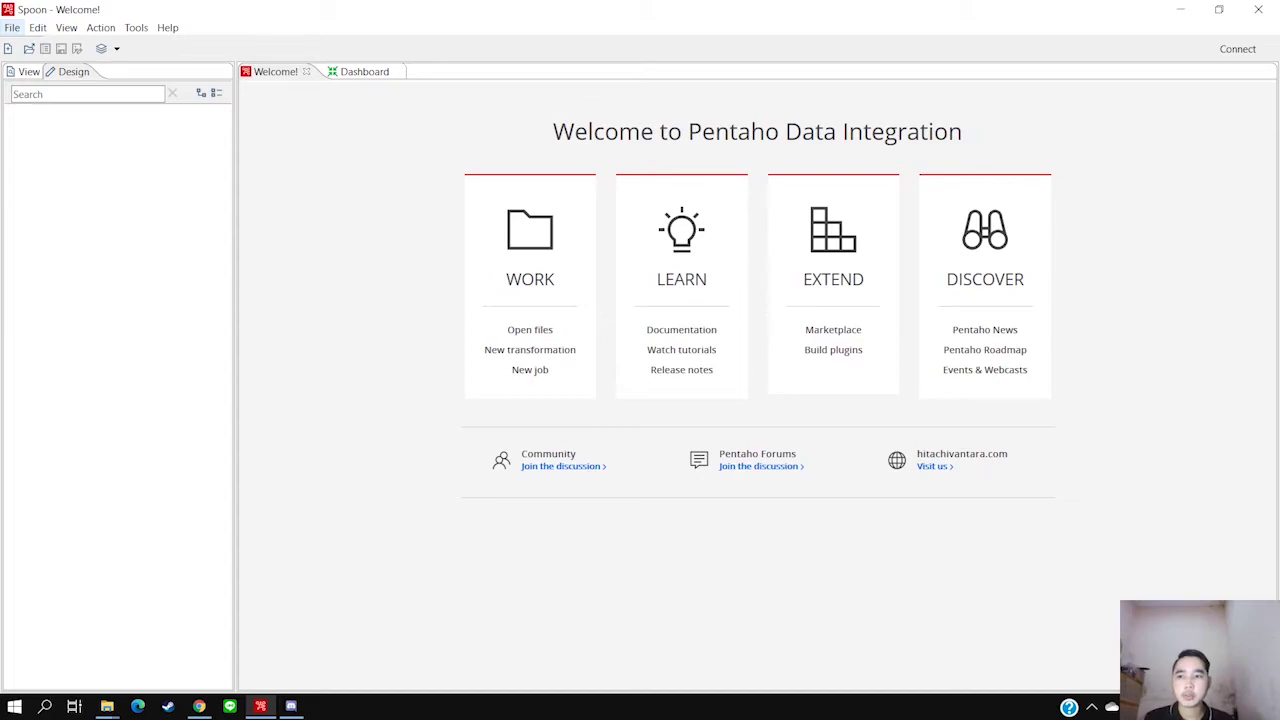
Create a new blank transformation
{"action": "left_click", "coordinate": [12, 27]}
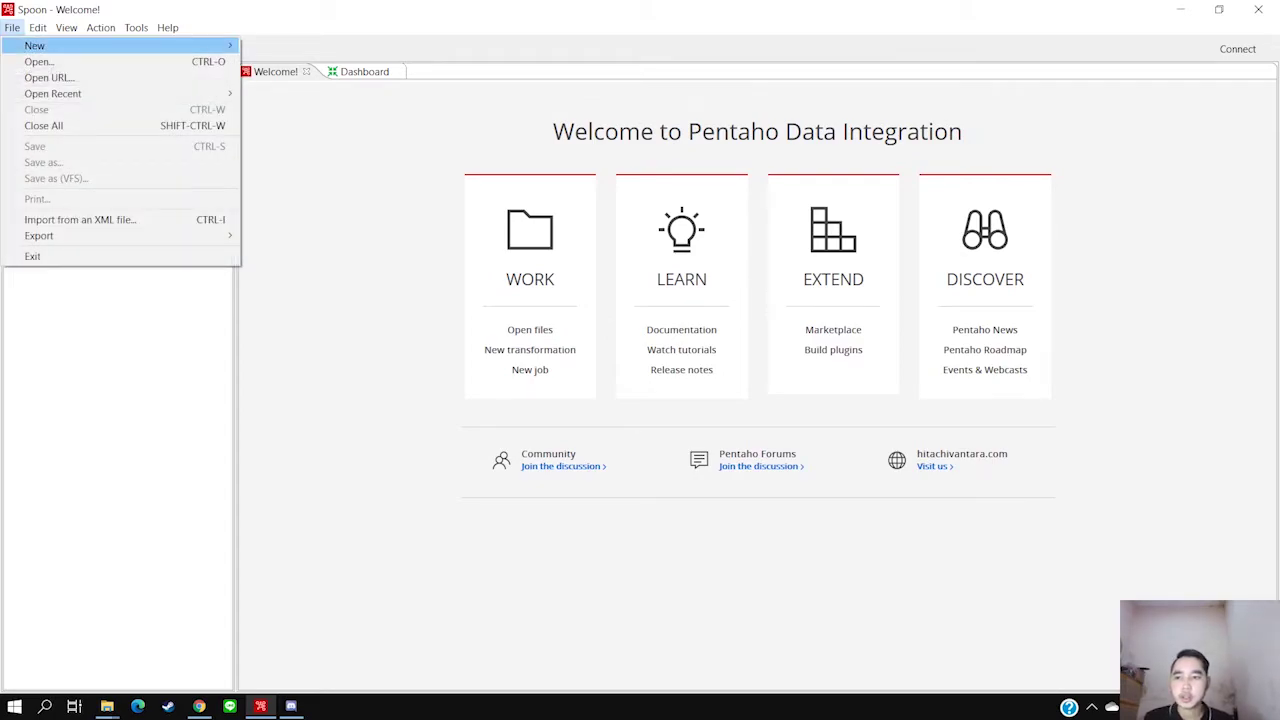
{"action": "left_click", "coordinate": [12, 27]}
{"action": "left_click", "coordinate": [12, 27]}
{"action": "mouse_move", "coordinate": [34, 45]}
{"action": "left_click", "coordinate": [294, 45]}
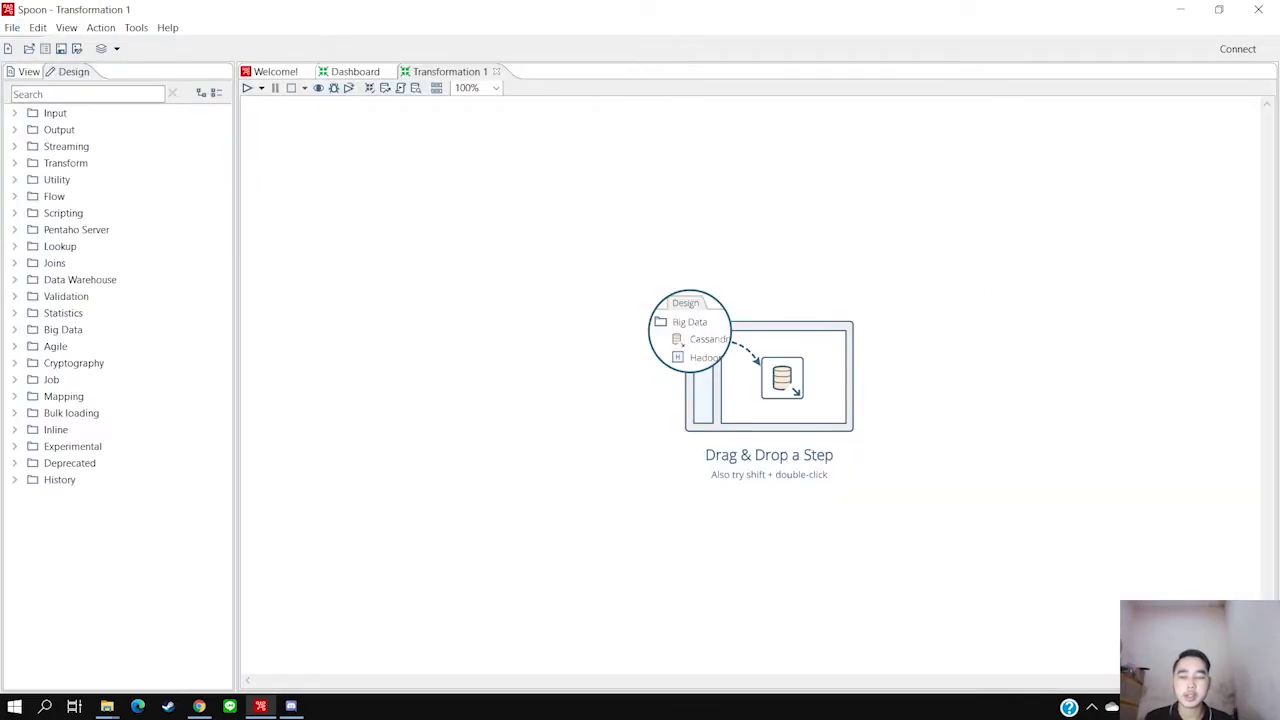
Save the new transformation to the Desktop under the name contoh
{"action": "key", "text": "ctrl+s"}
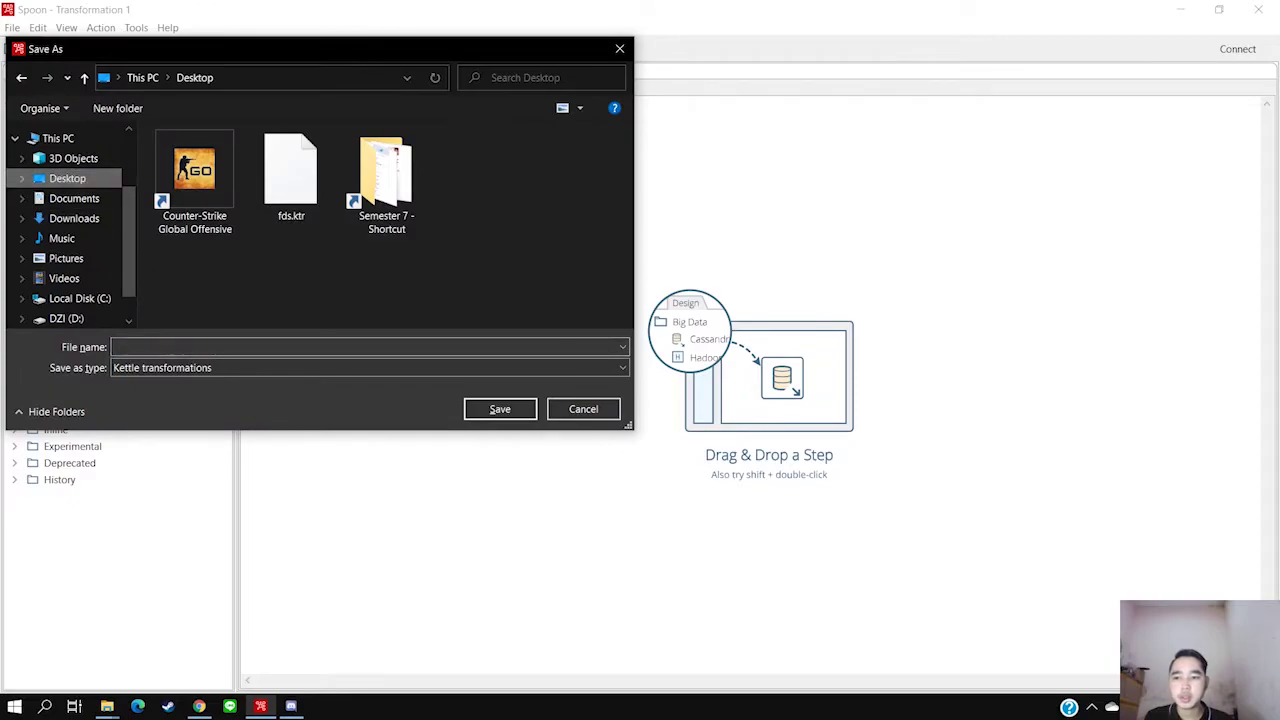
{"action": "type", "text": "contoh"}
{"action": "key", "text": "Return"}
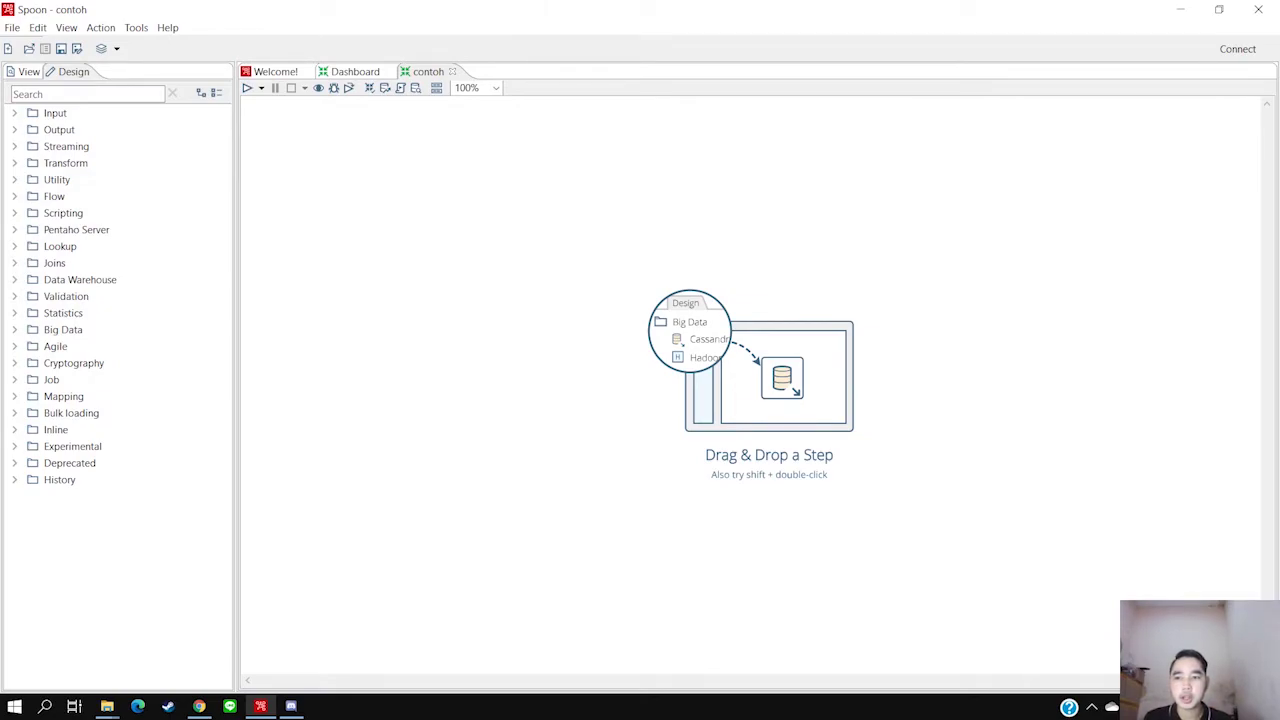
Add a CSV file input step from the Input category to the empty canvas
{"action": "double_click", "coordinate": [55, 113]}
{"action": "scroll", "coordinate": [115, 400], "scroll_direction": "down", "scroll_amount": 1}
{"action": "scroll", "coordinate": [115, 390], "scroll_direction": "up", "scroll_amount": 1}
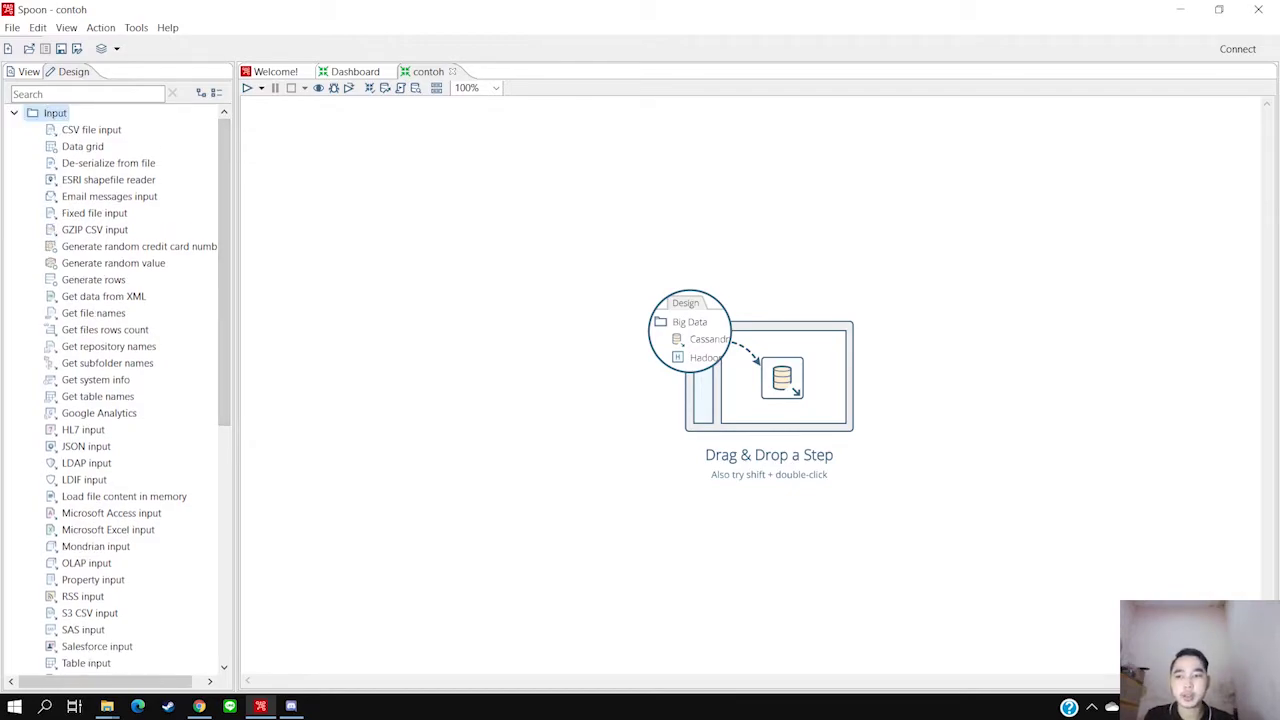
{"action": "left_click", "coordinate": [91, 130]}
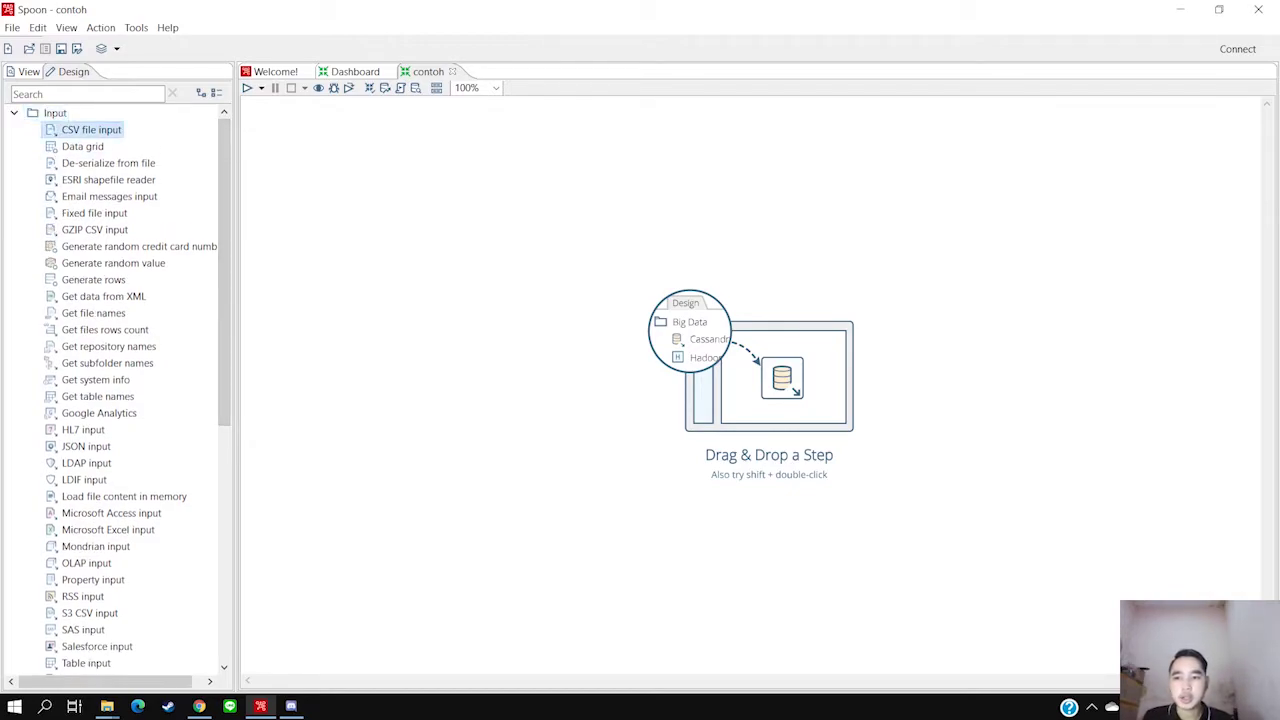
{"action": "left_click_drag", "start_coordinate": [91, 130], "coordinate": [380, 174]}
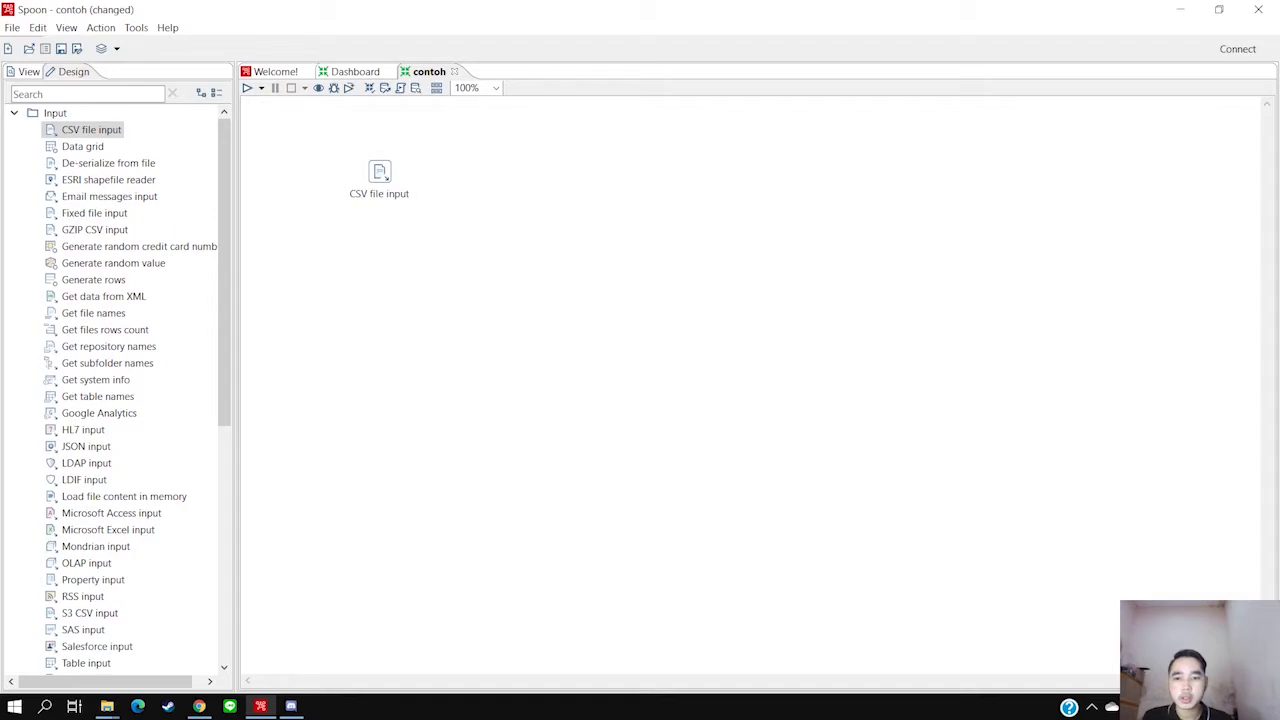
Open the CSV file input step's settings and name the step data Covid-19
{"action": "double_click", "coordinate": [380, 172]}
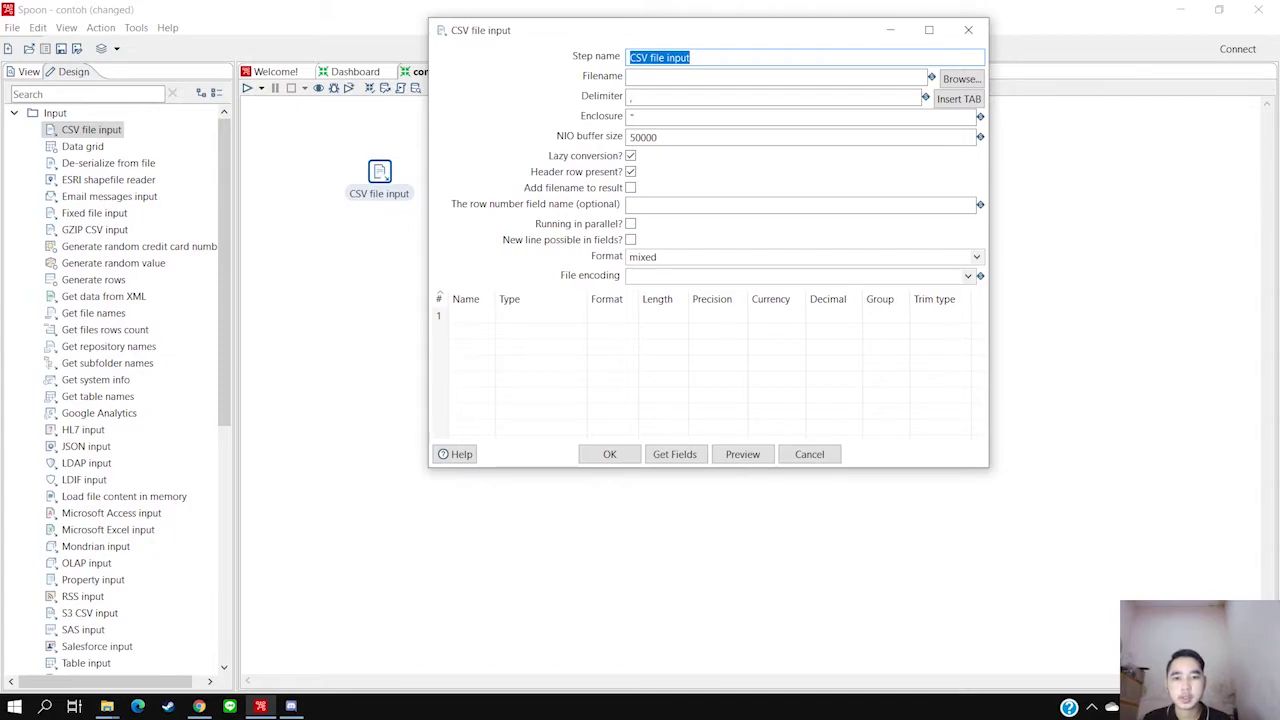
{"action": "type", "text": "data Covid"}
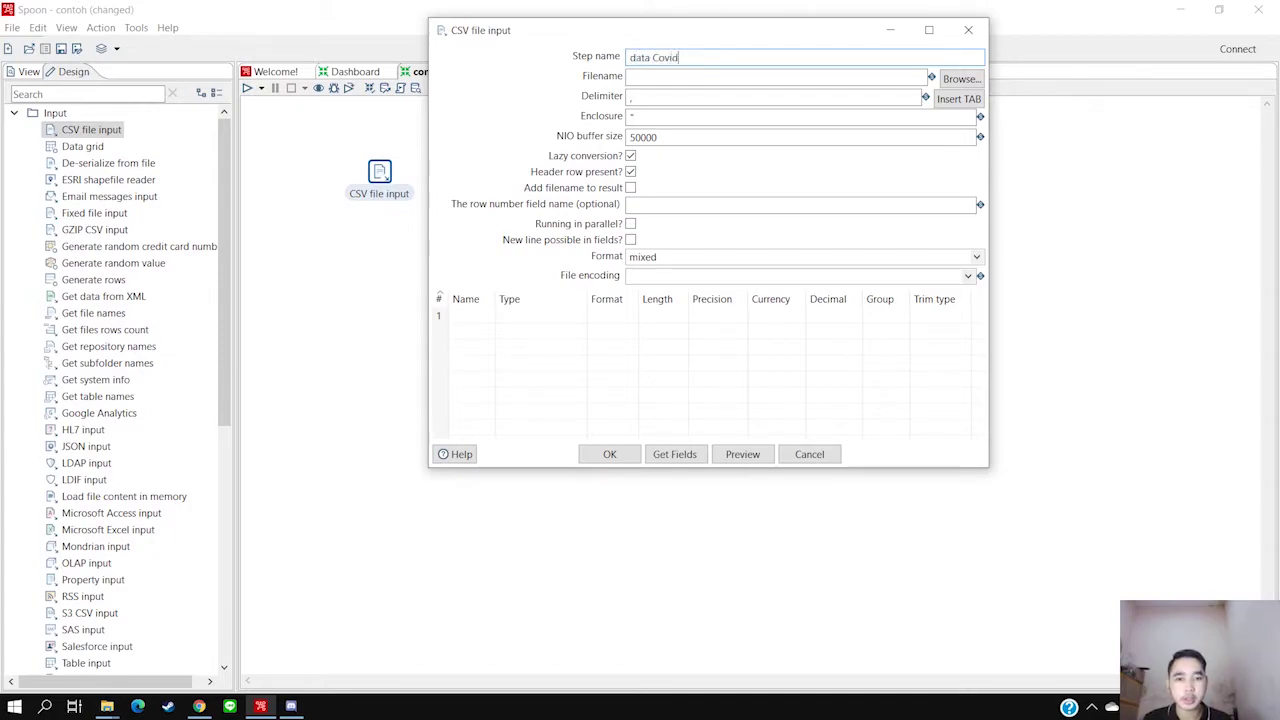
{"action": "type", "text": "-19"}
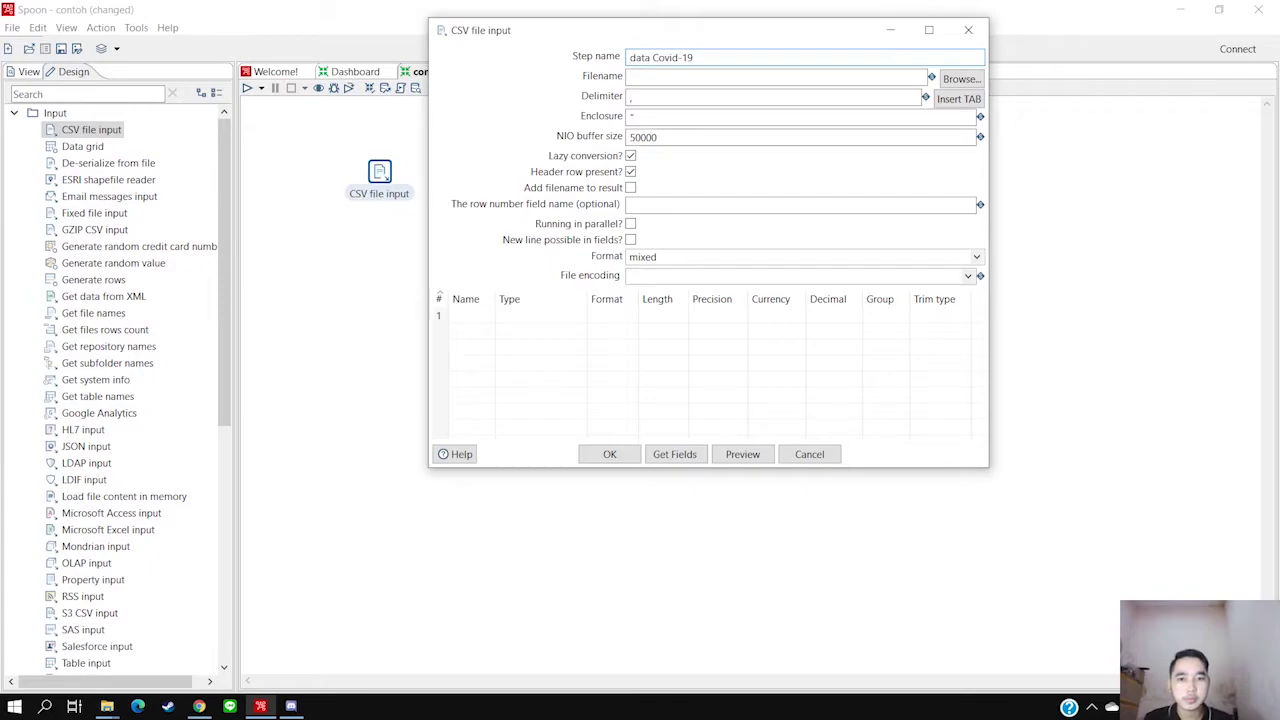
Set covid_19.csv as the source file, locating it by the Resource folder's path copied from File Explorer
{"action": "left_click", "coordinate": [960, 78]}
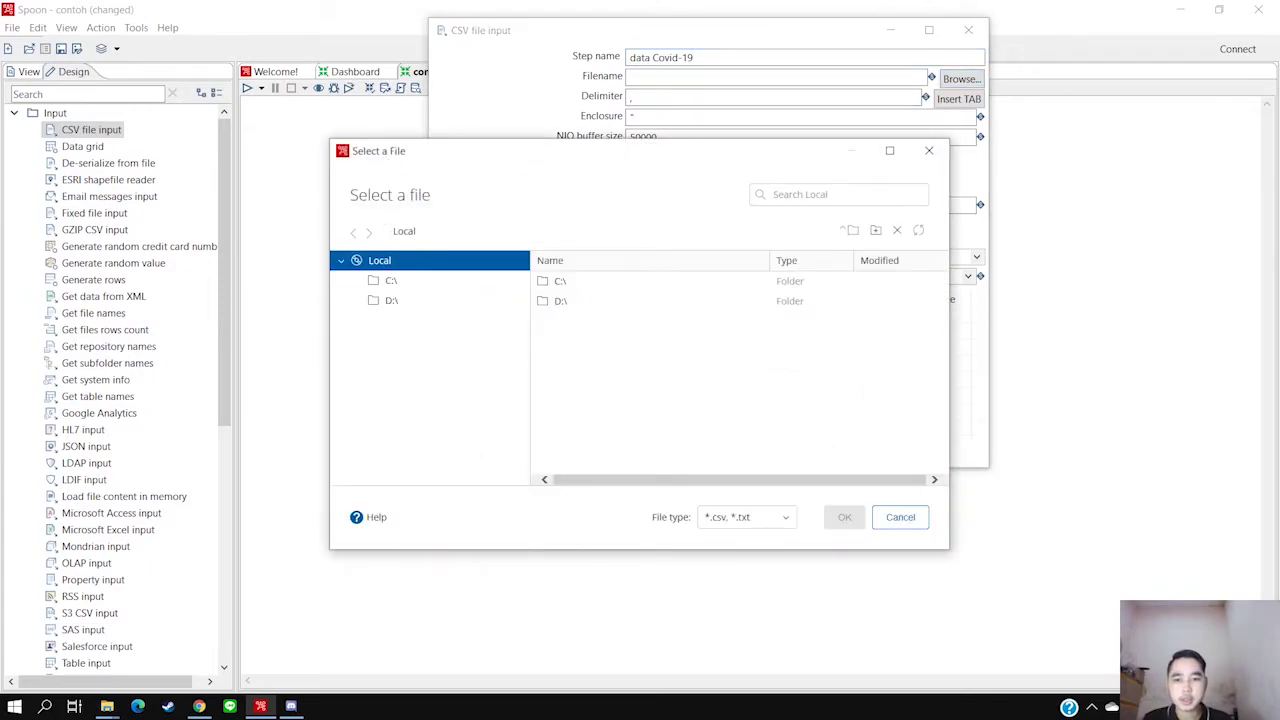
{"action": "mouse_move", "coordinate": [106, 706]}
{"action": "left_click", "coordinate": [220, 630]}
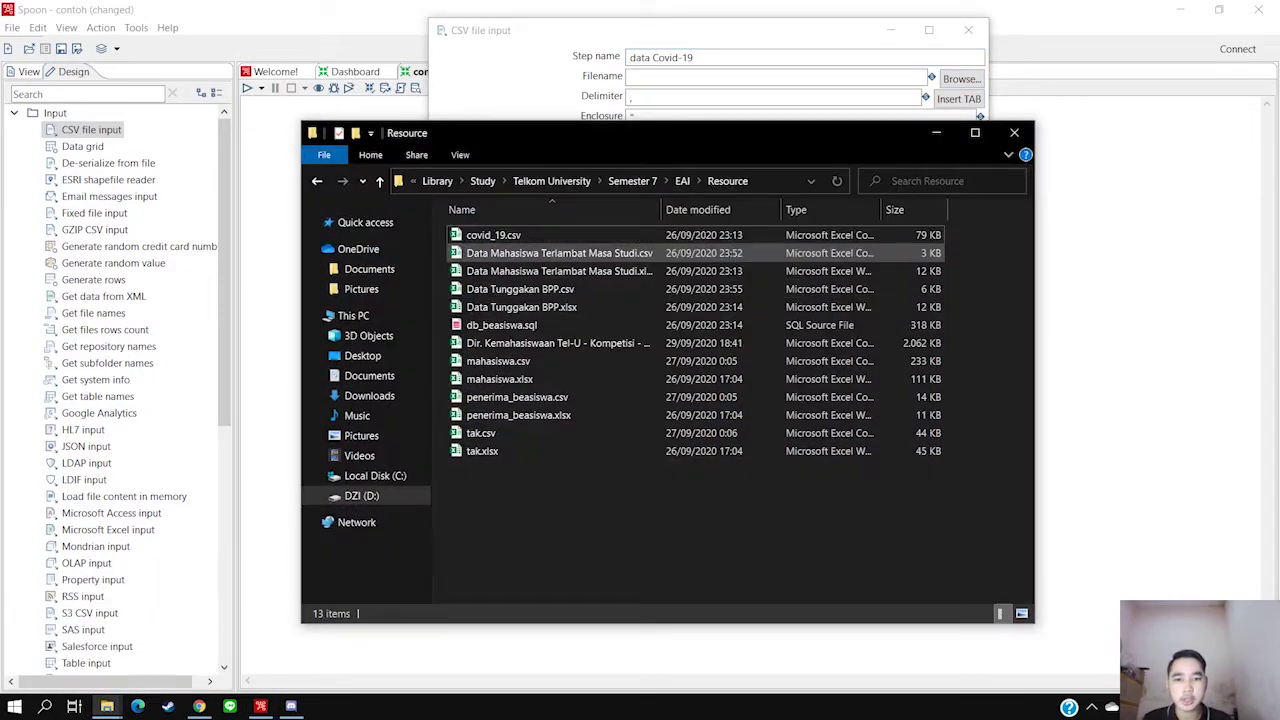
{"action": "left_click", "coordinate": [780, 180]}
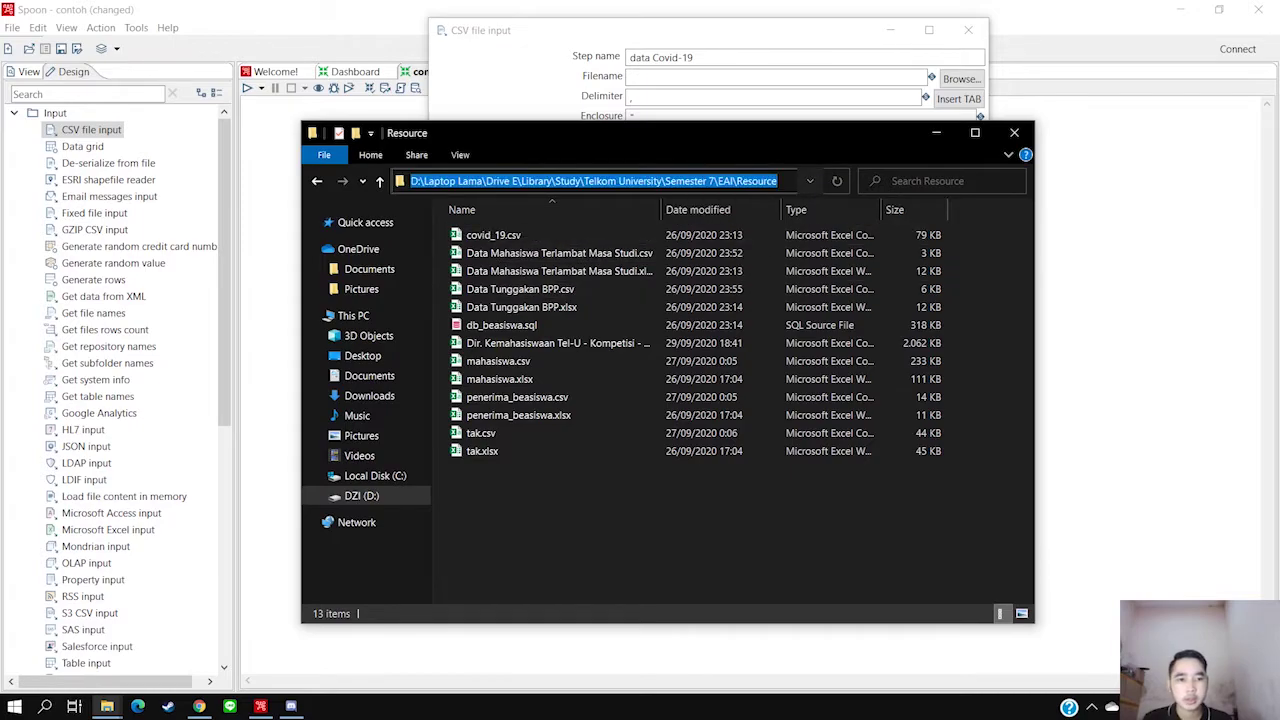
{"action": "left_click", "coordinate": [936, 132]}
{"action": "left_click", "coordinate": [600, 231]}
{"action": "key", "text": "BackSpace"}
{"action": "key", "text": "ctrl+v"}
{"action": "key", "text": "Return"}
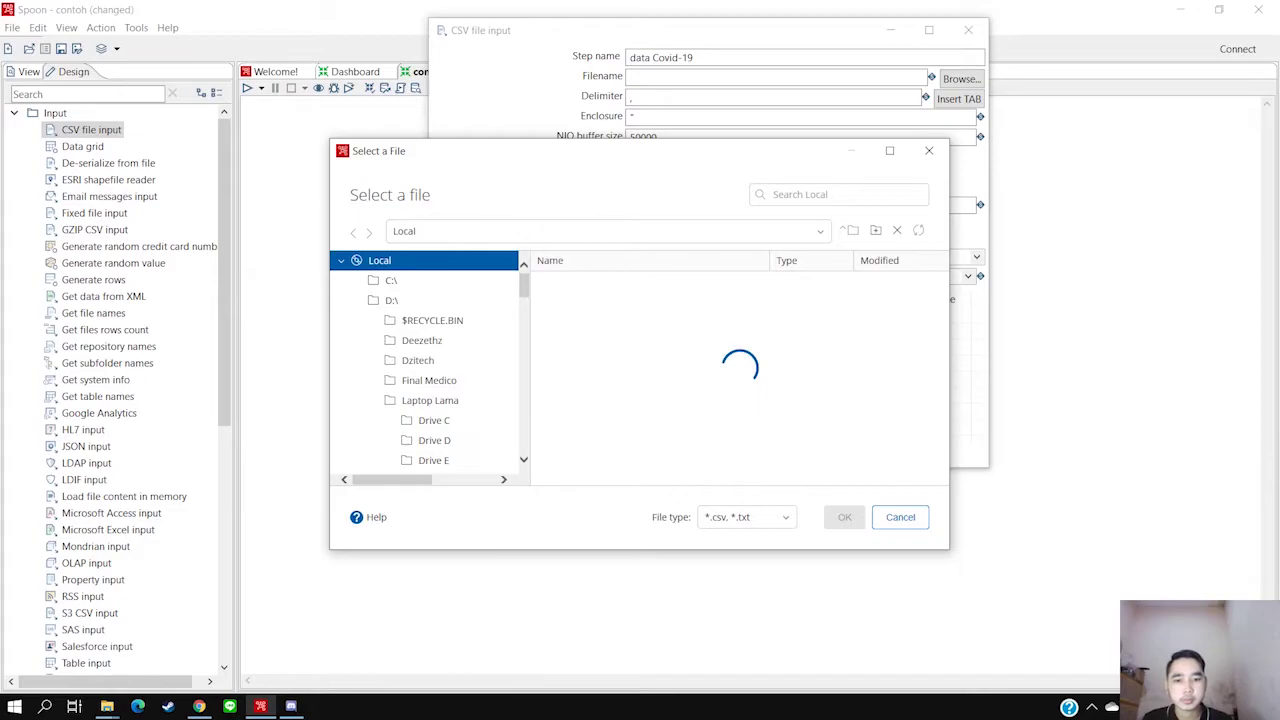
{"action": "left_click", "coordinate": [590, 284]}
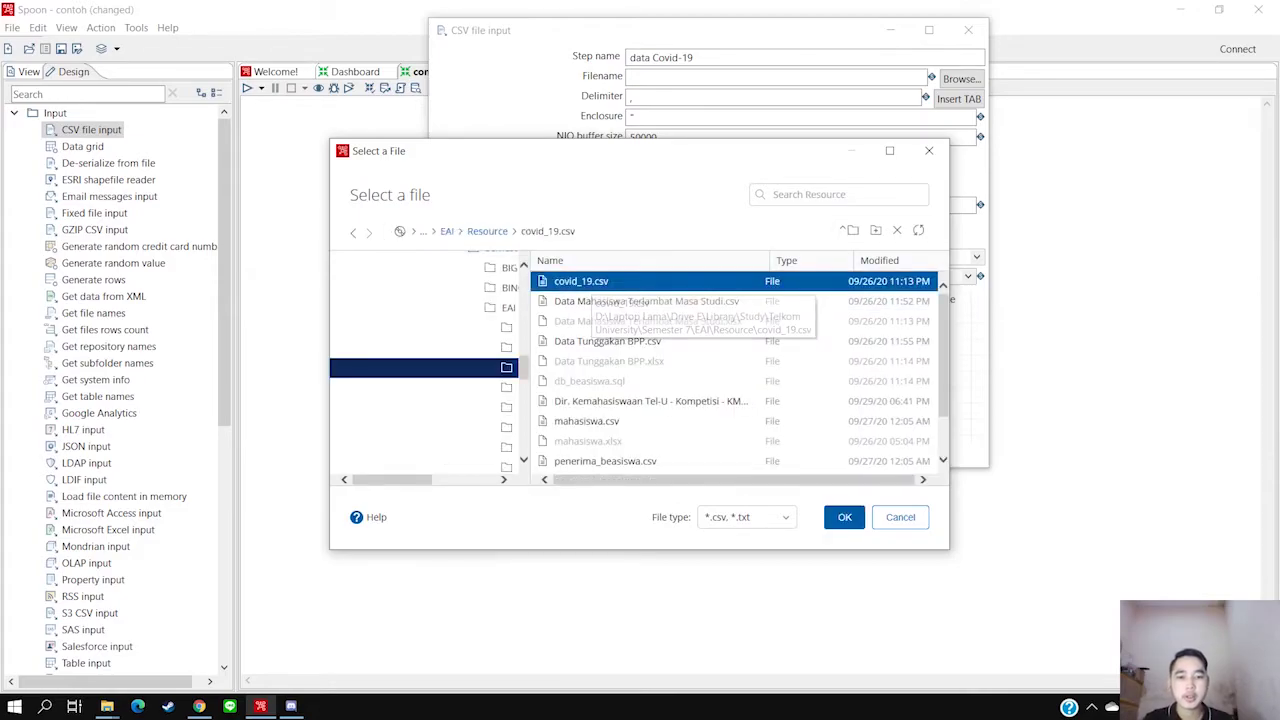
{"action": "left_click", "coordinate": [844, 517]}
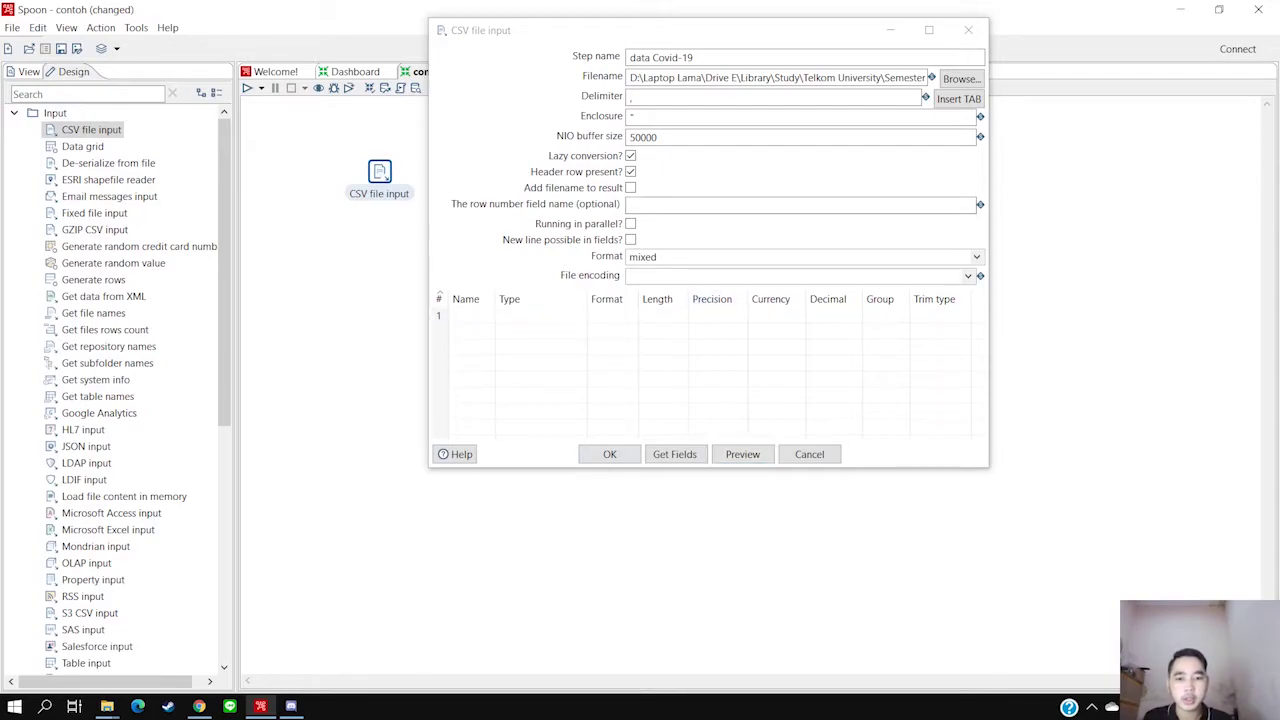
Get the CSV fields from a 100-line sample, and preview the rows before accepting the step's settings
{"action": "left_click", "coordinate": [674, 454]}
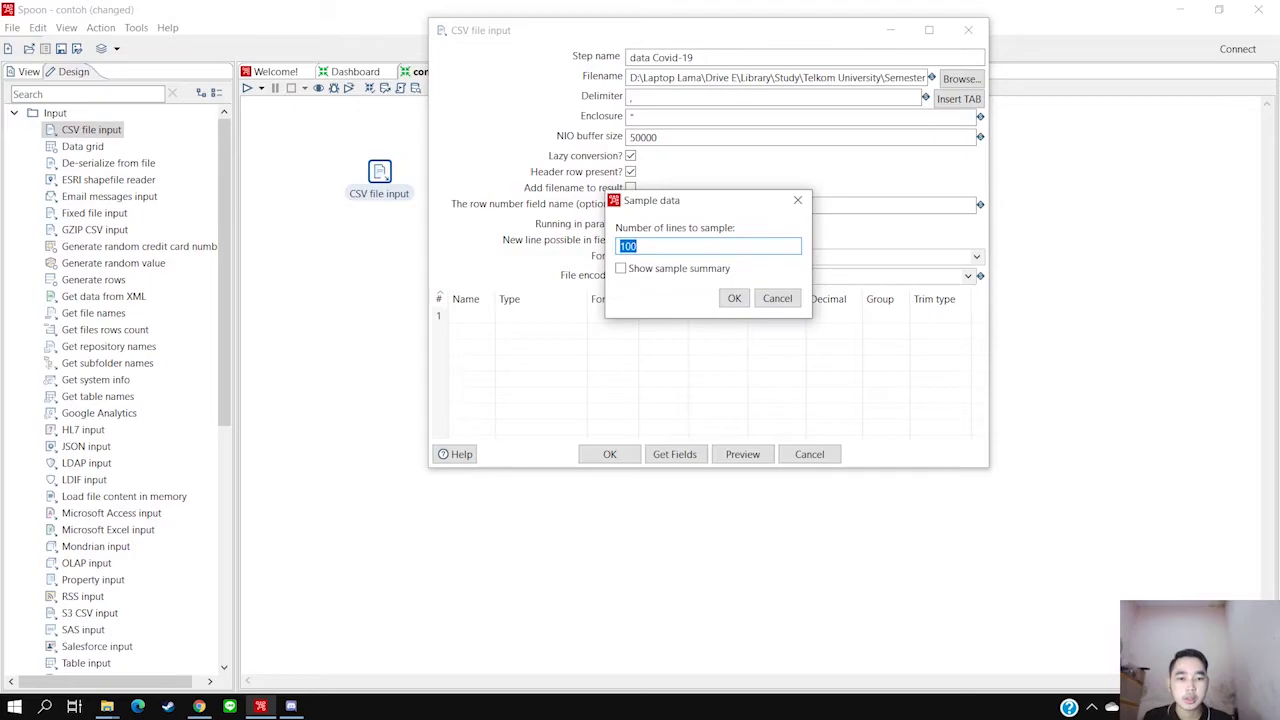
{"action": "key", "text": "Return"}
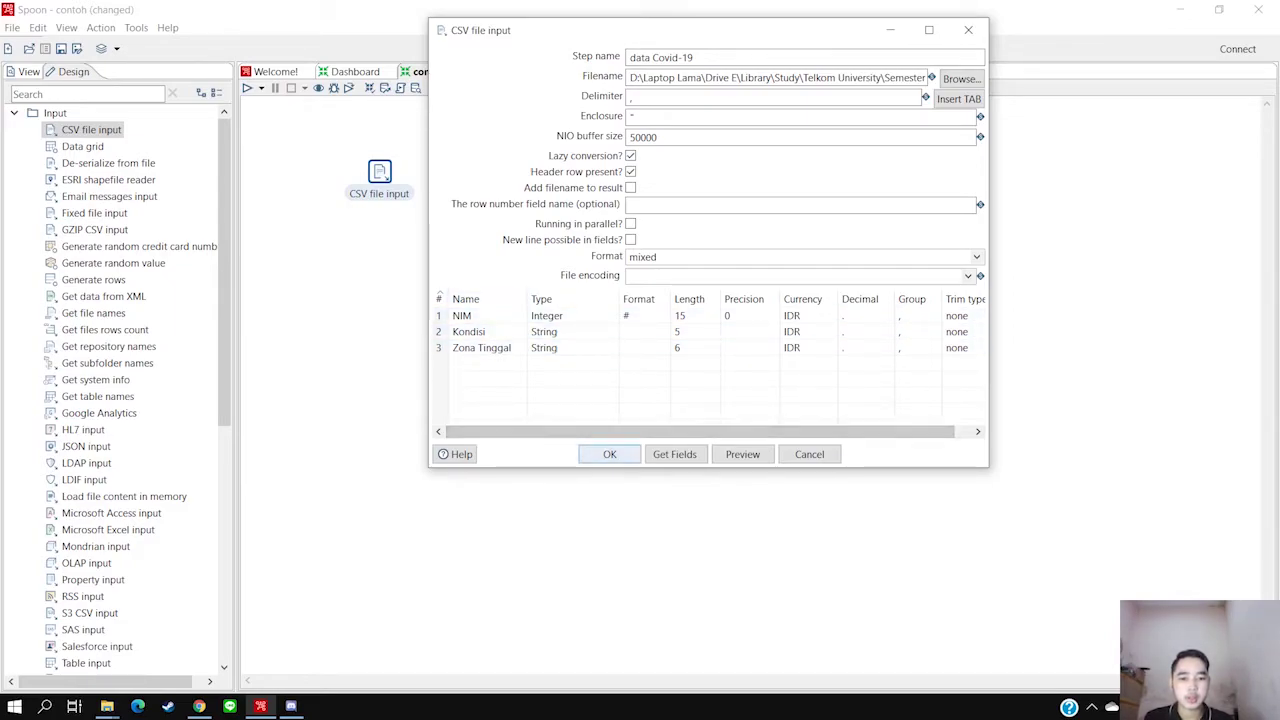
{"action": "left_click", "coordinate": [742, 454]}
{"action": "left_click", "coordinate": [721, 288]}
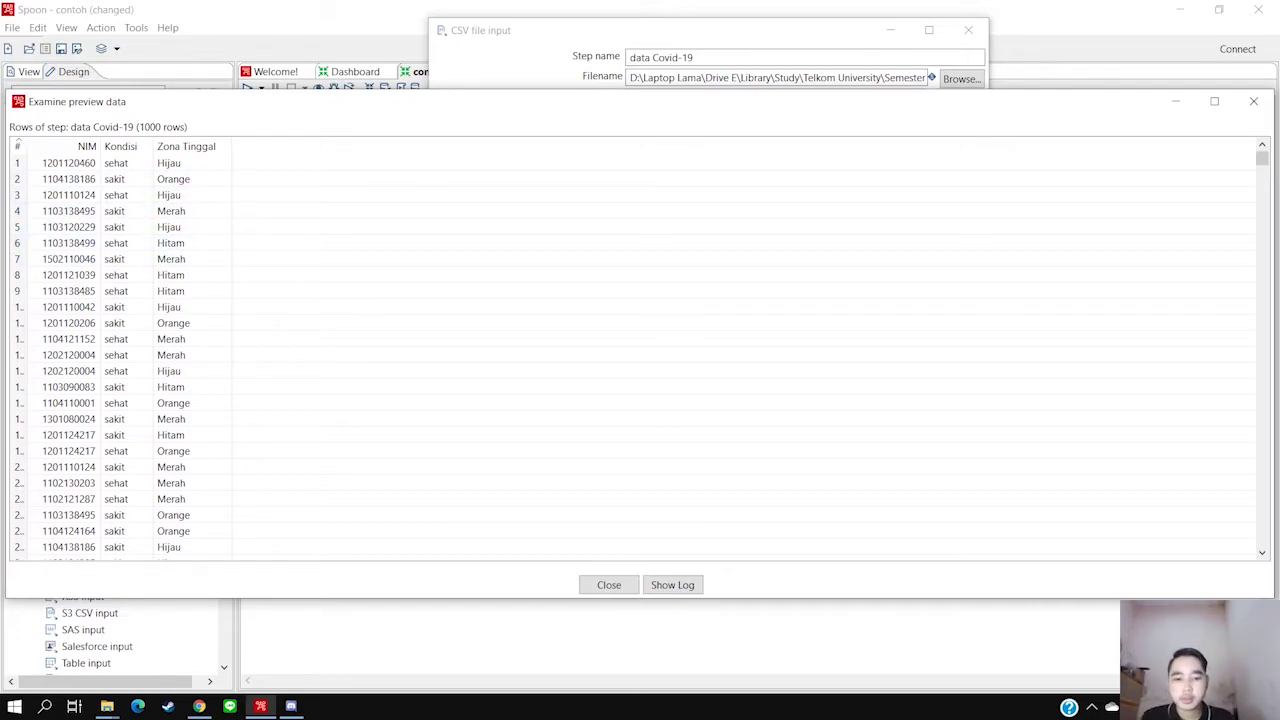
{"action": "left_click", "coordinate": [609, 584]}
{"action": "left_click", "coordinate": [613, 446]}
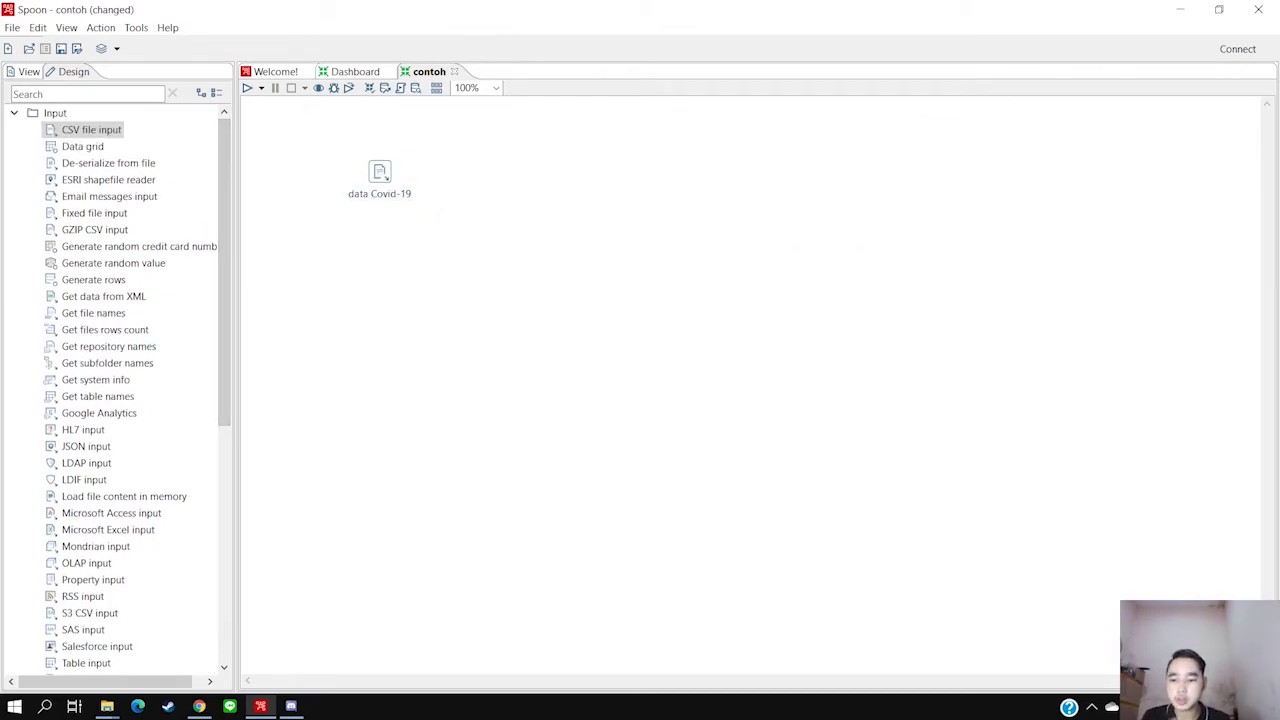
Look through the CSV, Excel and SQL source files in the Resource folder, and return to the transformation
{"action": "mouse_move", "coordinate": [107, 706]}
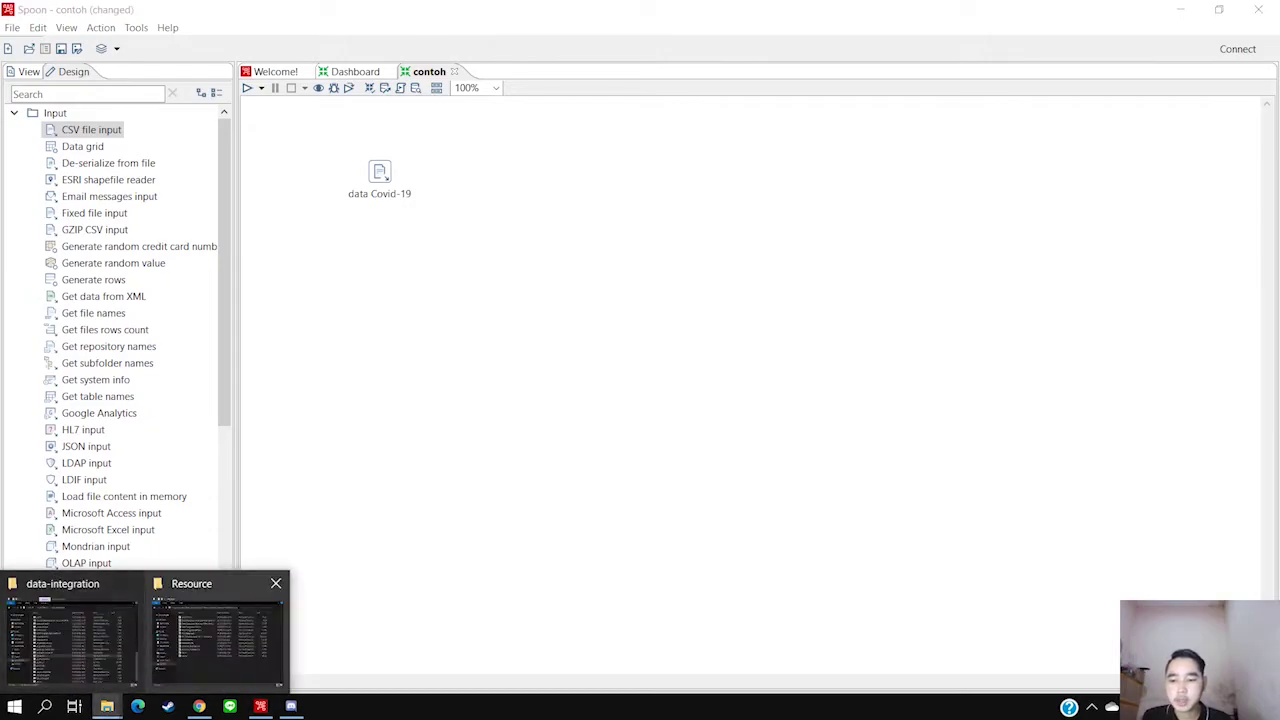
{"action": "left_click", "coordinate": [215, 630]}
{"action": "left_click", "coordinate": [493, 235]}
{"action": "left_click", "coordinate": [559, 271]}
{"action": "left_click", "coordinate": [620, 520]}
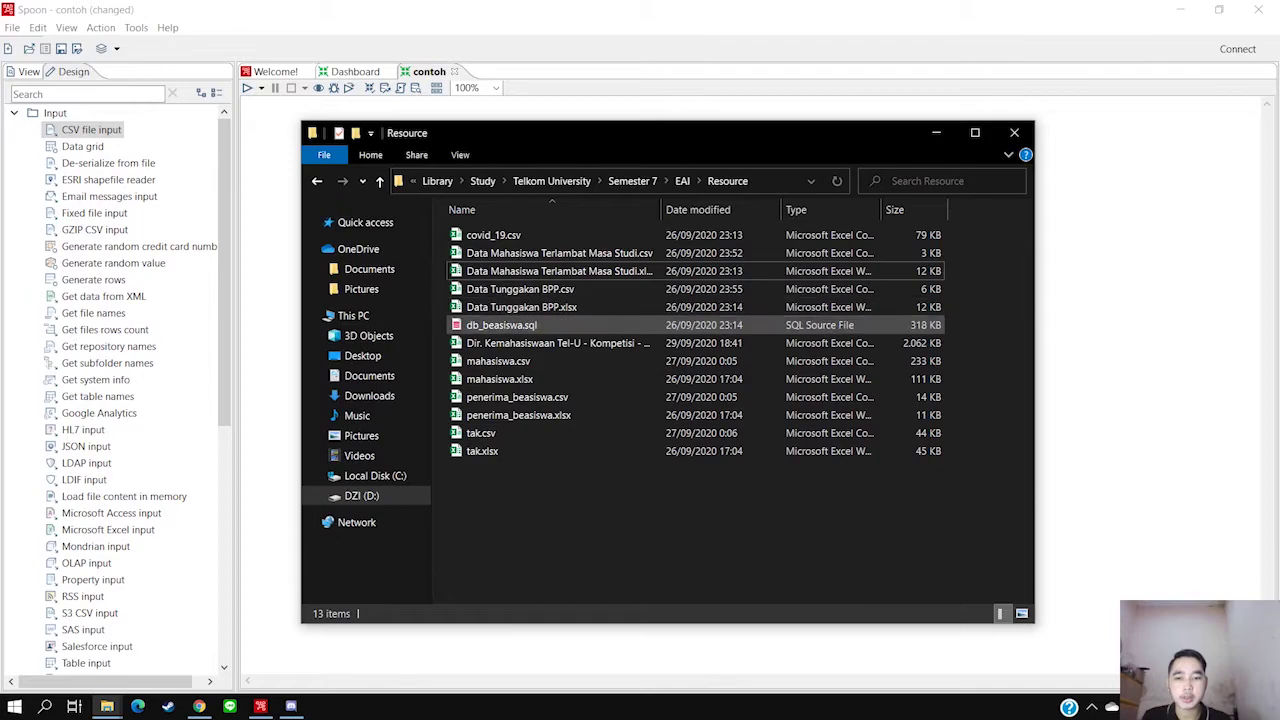
{"action": "left_click", "coordinate": [936, 132]}
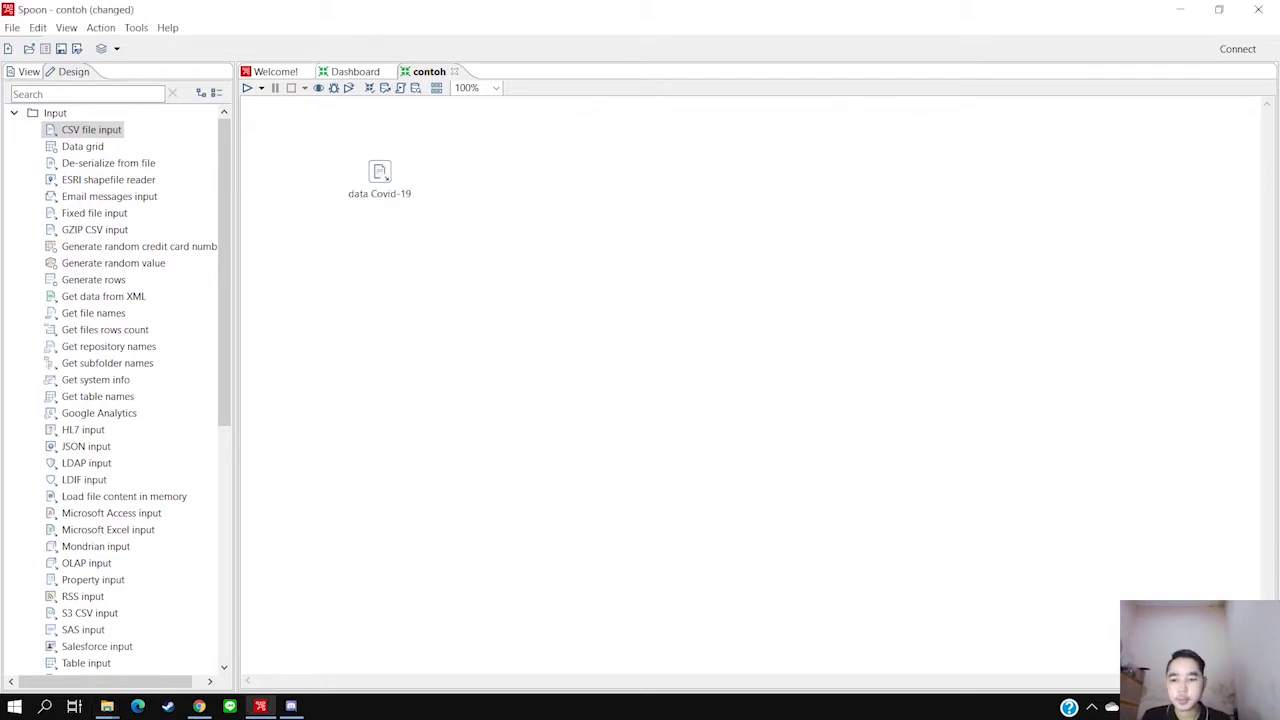
Launch the XAMPP Control Panel and start the Apache and MySQL modules
{"action": "left_click", "coordinate": [45, 706]}
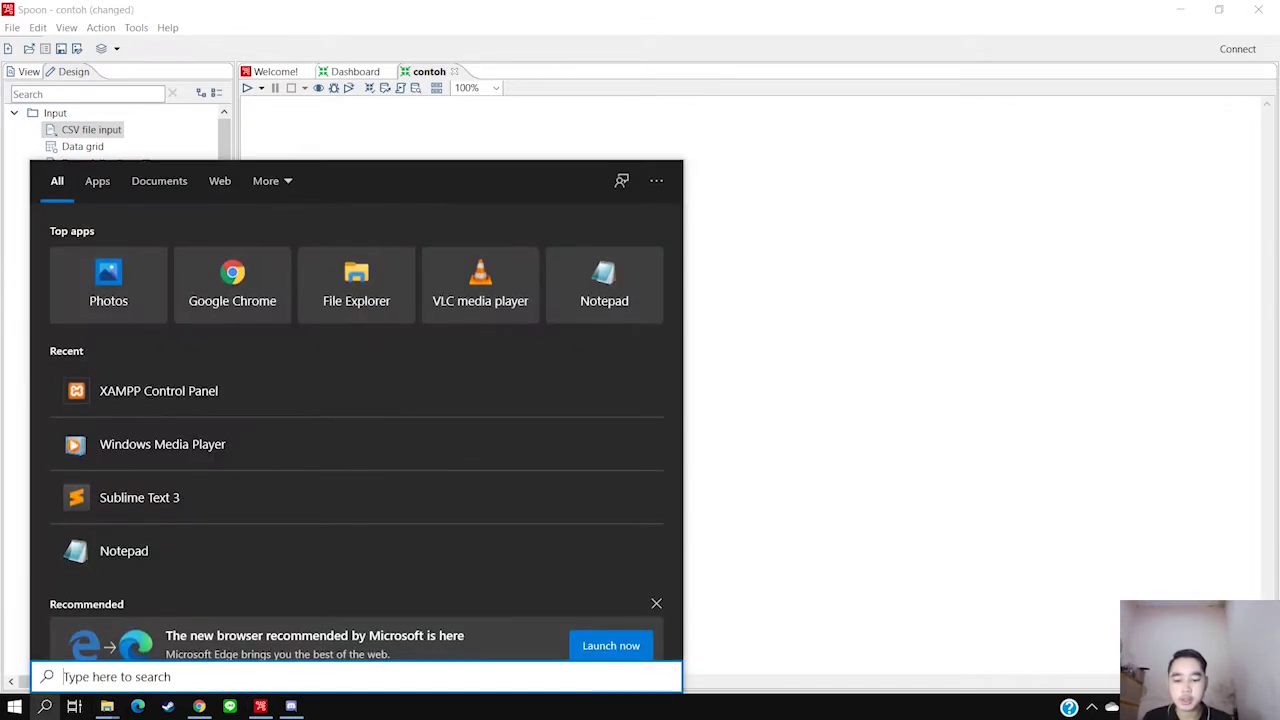
{"action": "type", "text": "xampp"}
{"action": "key", "text": "Return"}
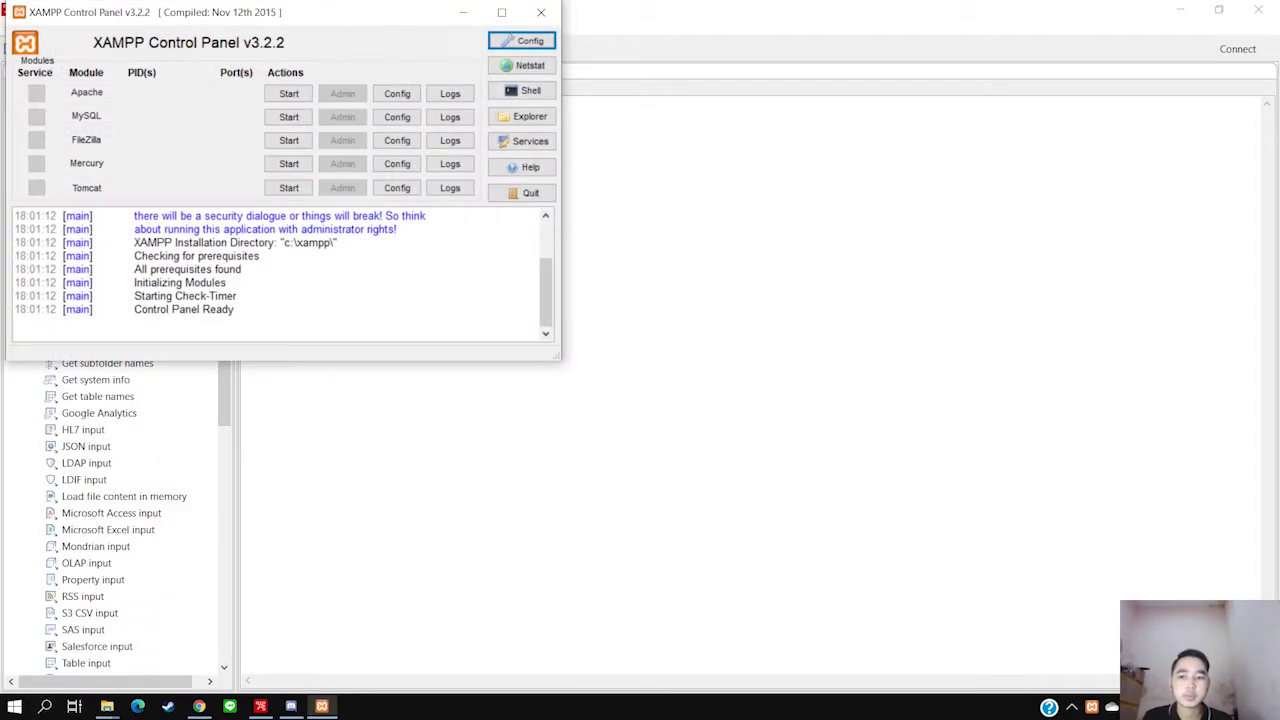
{"action": "left_click", "coordinate": [288, 93]}
{"action": "left_click", "coordinate": [288, 117]}
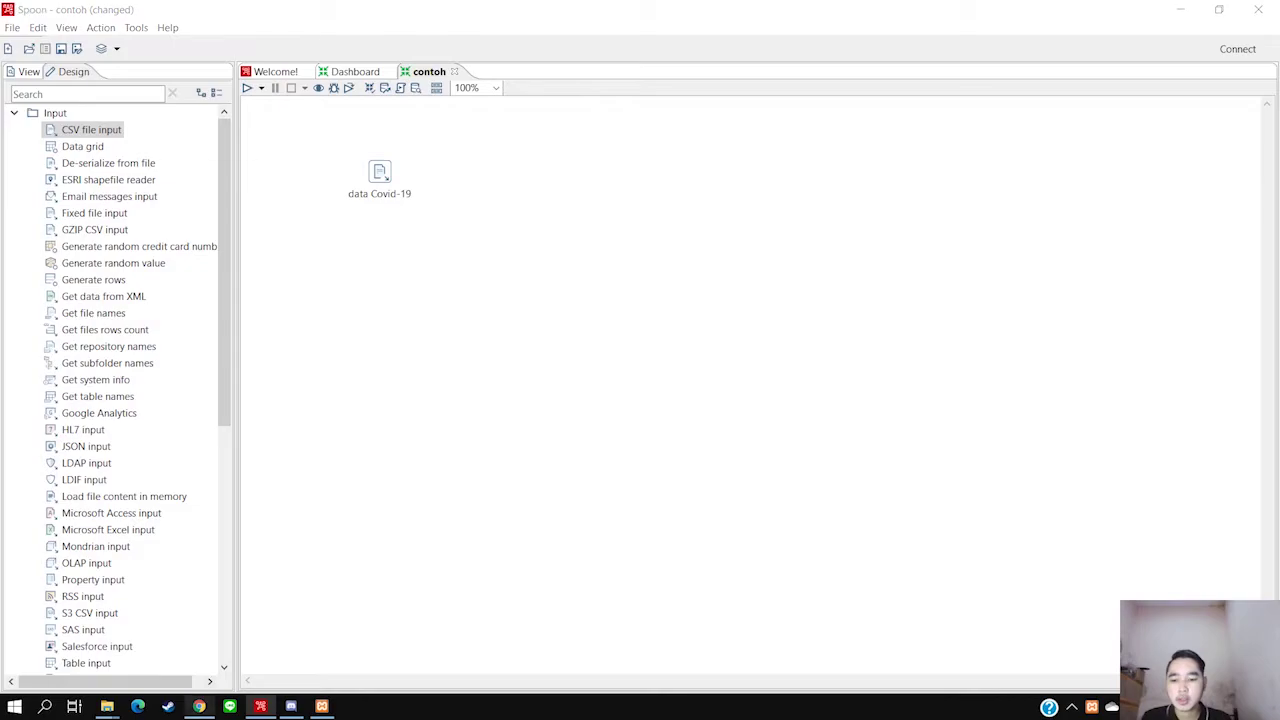
Switch to Chrome, load localhost/phpmyadmin, and open the db_kemahasiswaan database to view its tables
{"action": "left_click", "coordinate": [199, 706]}
{"action": "type", "text": "lo"}
{"action": "key", "text": "Return"}
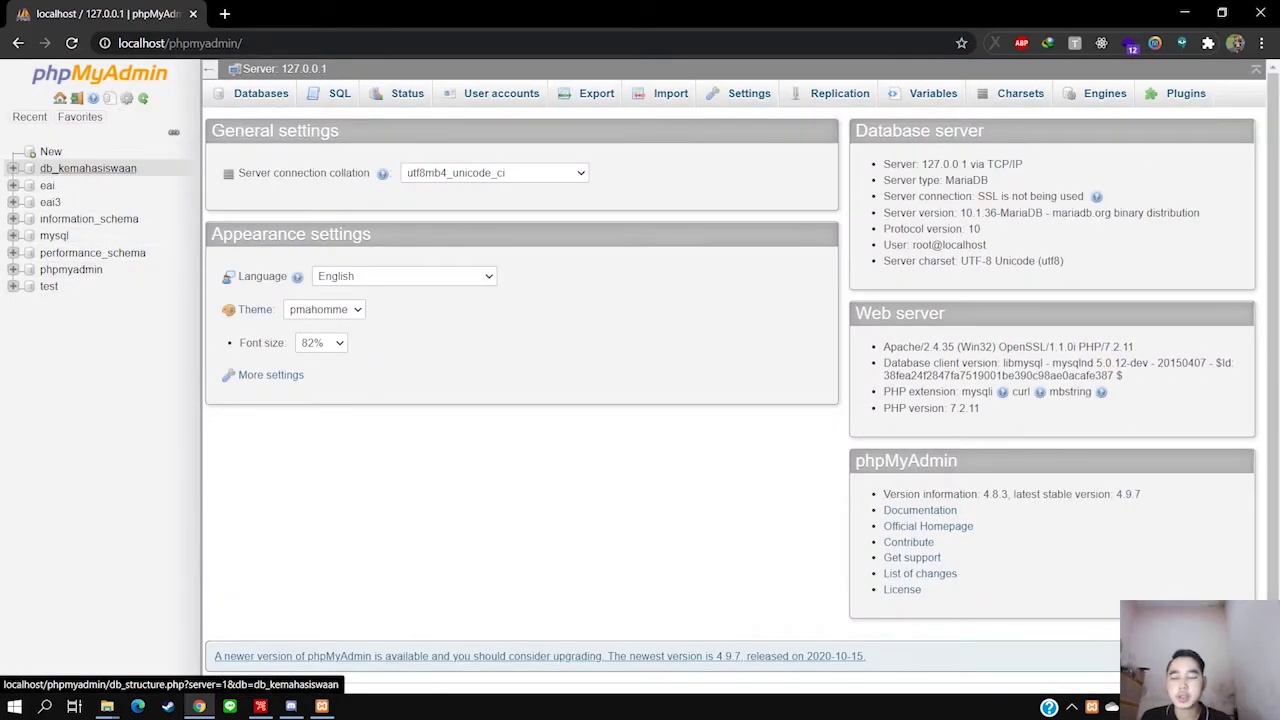
{"action": "left_click", "coordinate": [92, 170]}
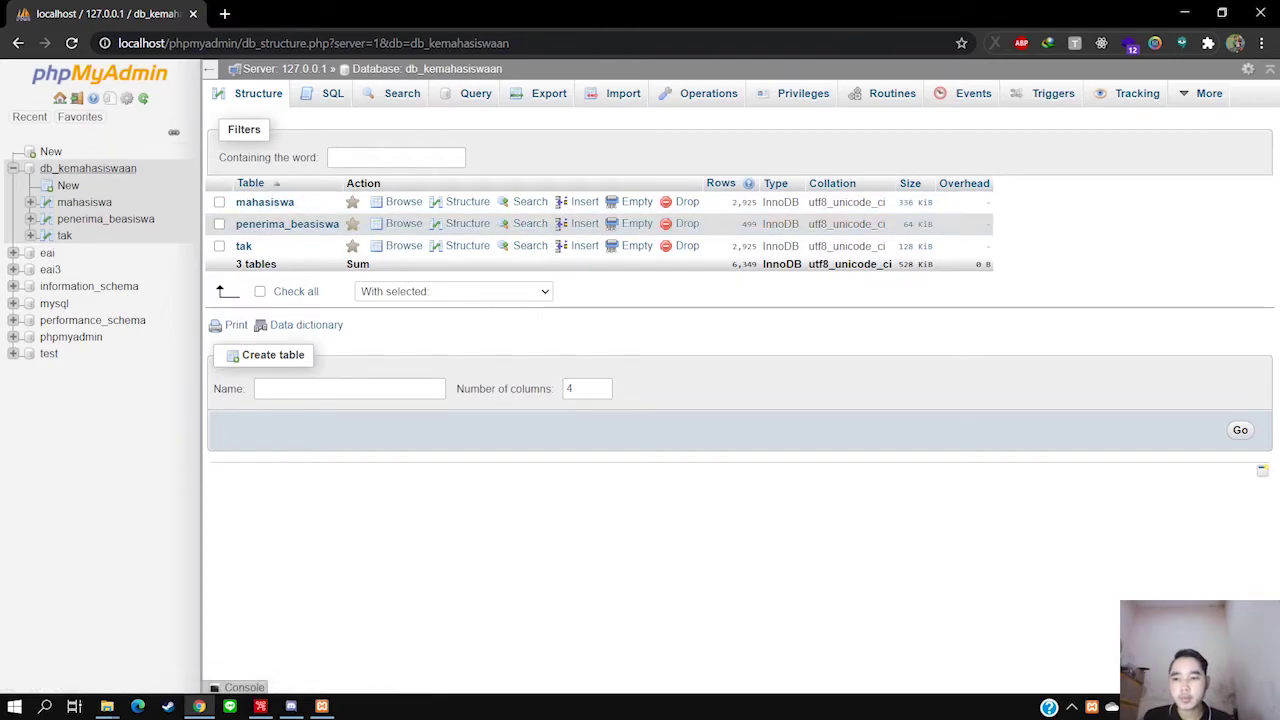
{"action": "key", "text": "alt+Tab"}
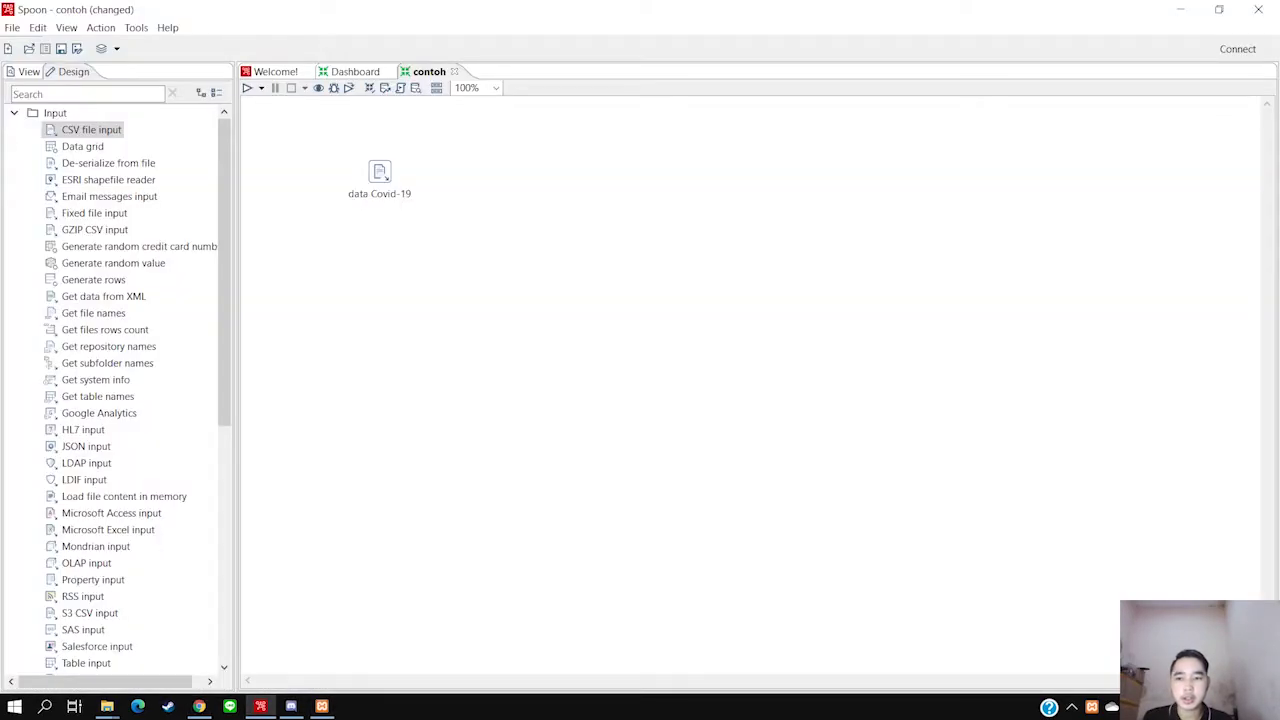
{"action": "key", "text": "alt+Tab"}
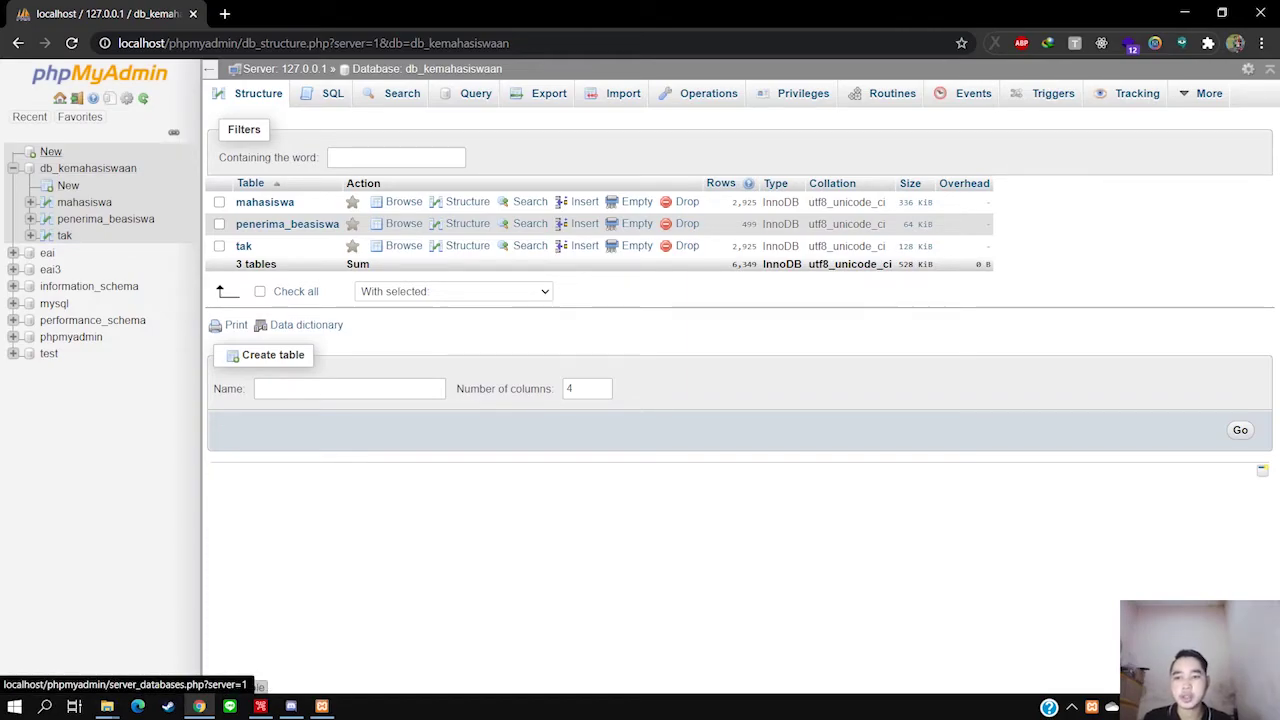
Show the page for creating a database, and check the db_beasiswa.sql file in the Resource folder
{"action": "left_click", "coordinate": [50, 151]}
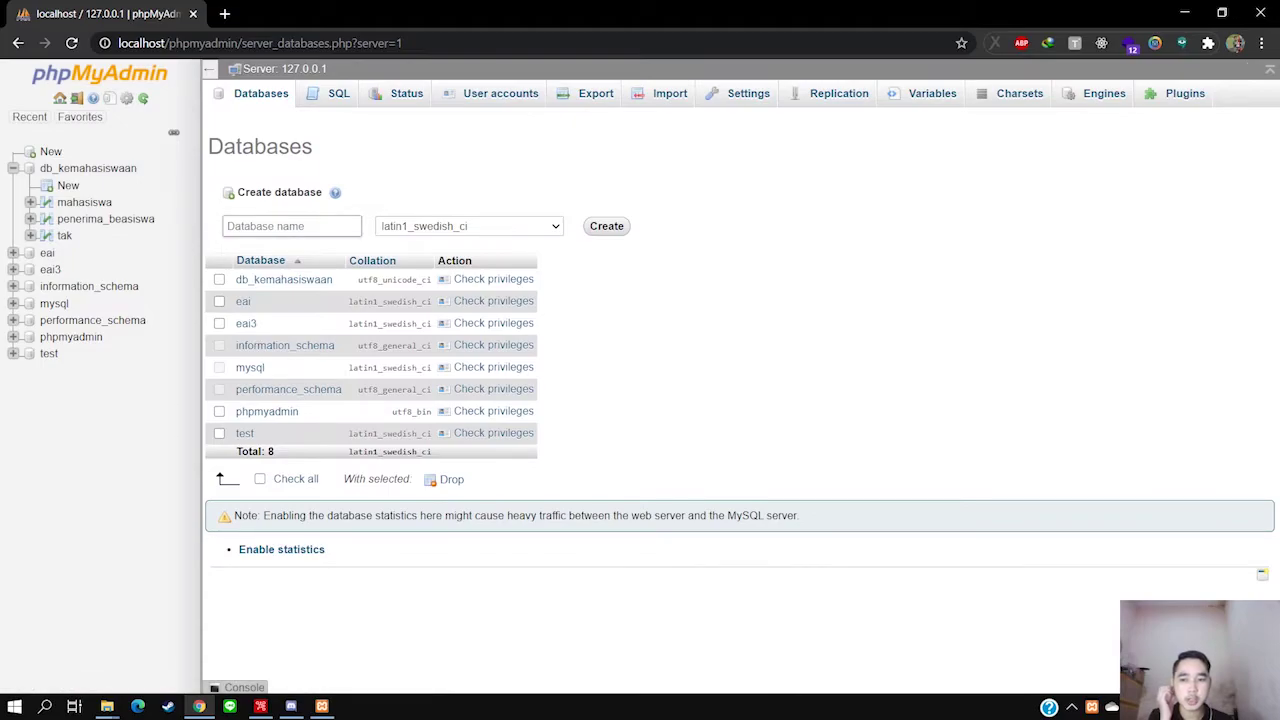
{"action": "left_click", "coordinate": [291, 226]}
{"action": "key", "text": "Escape"}
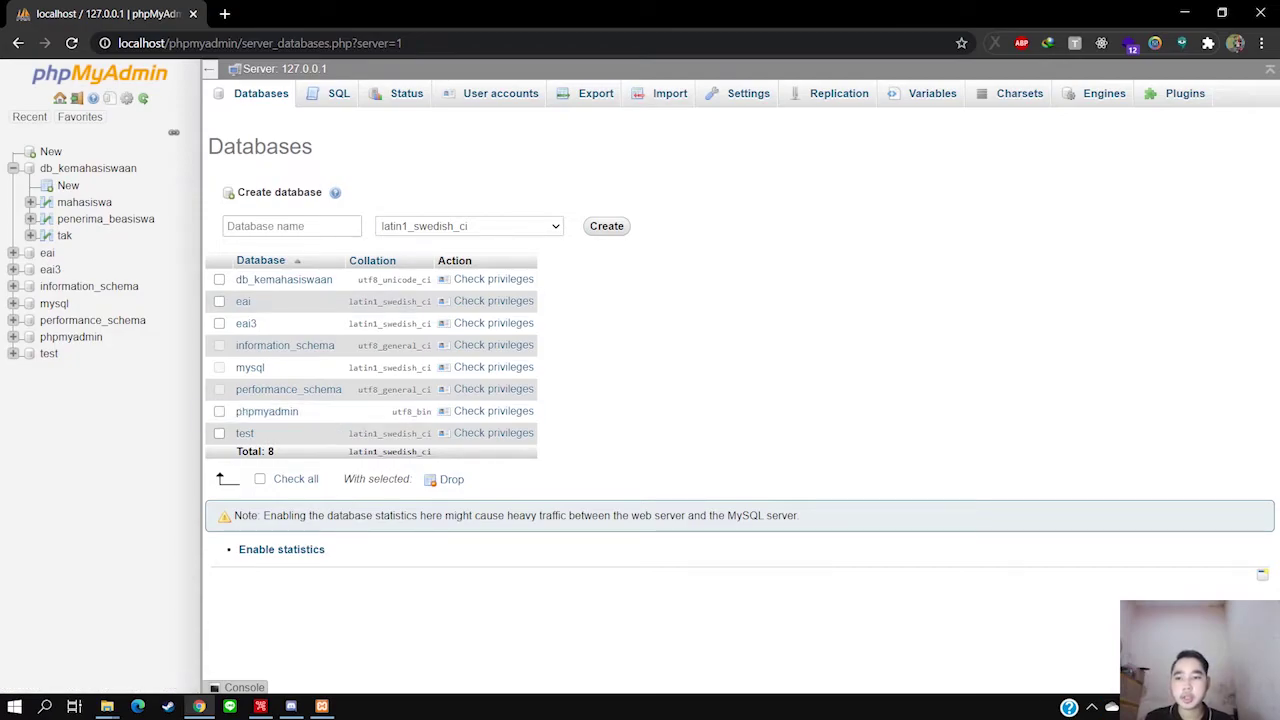
{"action": "mouse_move", "coordinate": [107, 706]}
{"action": "left_click", "coordinate": [220, 630]}
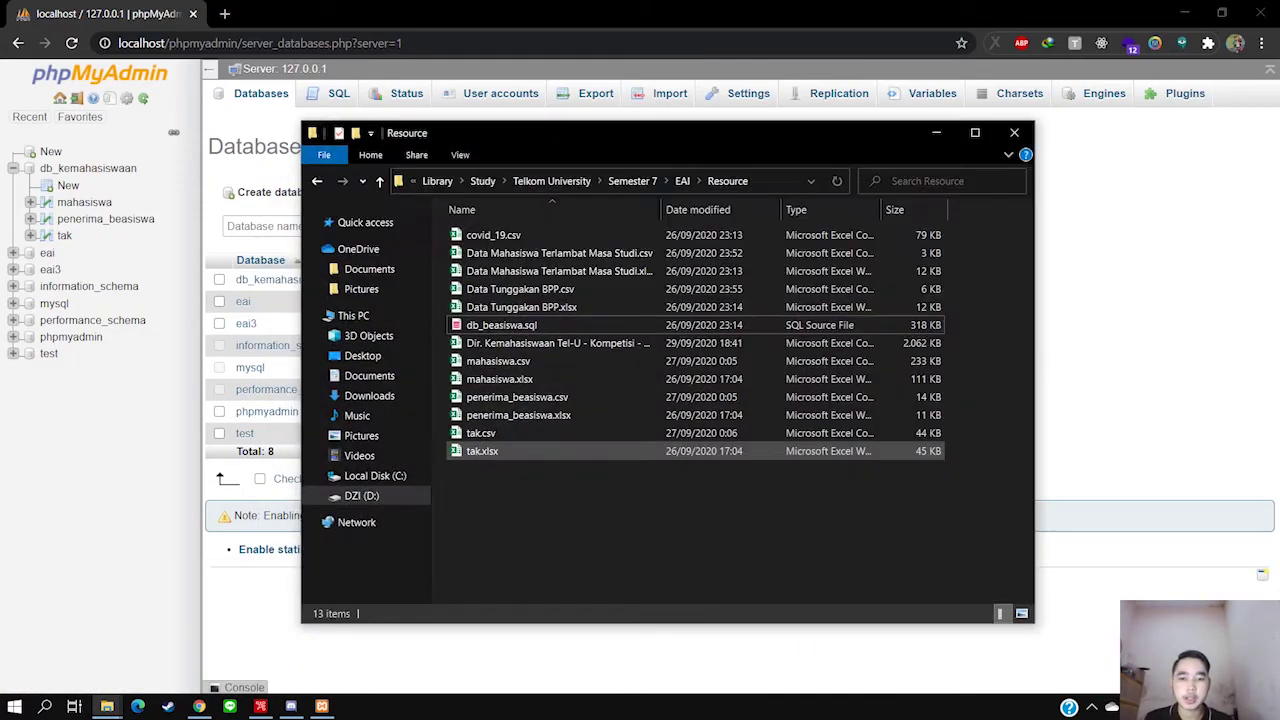
{"action": "left_click", "coordinate": [936, 132]}
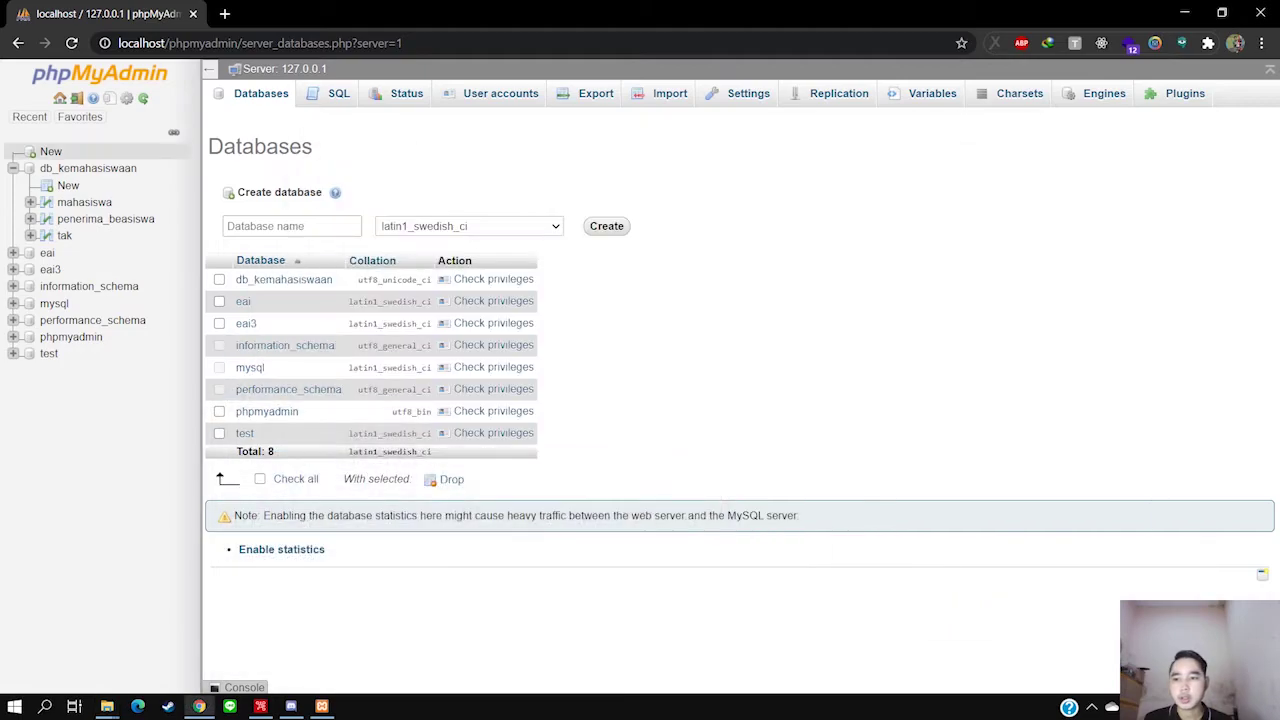
Browse the mahasiswa table of db_kemahasiswaan and examine its column structure
{"action": "left_click", "coordinate": [88, 168]}
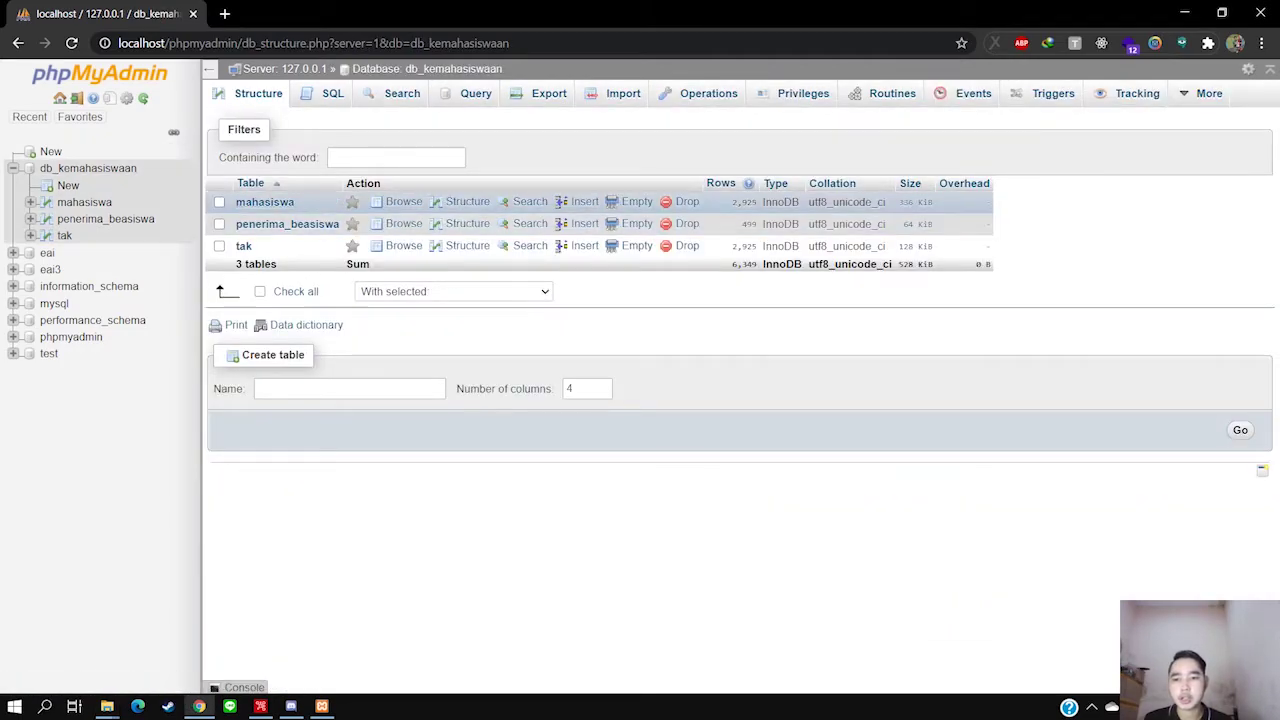
{"action": "left_click", "coordinate": [265, 202]}
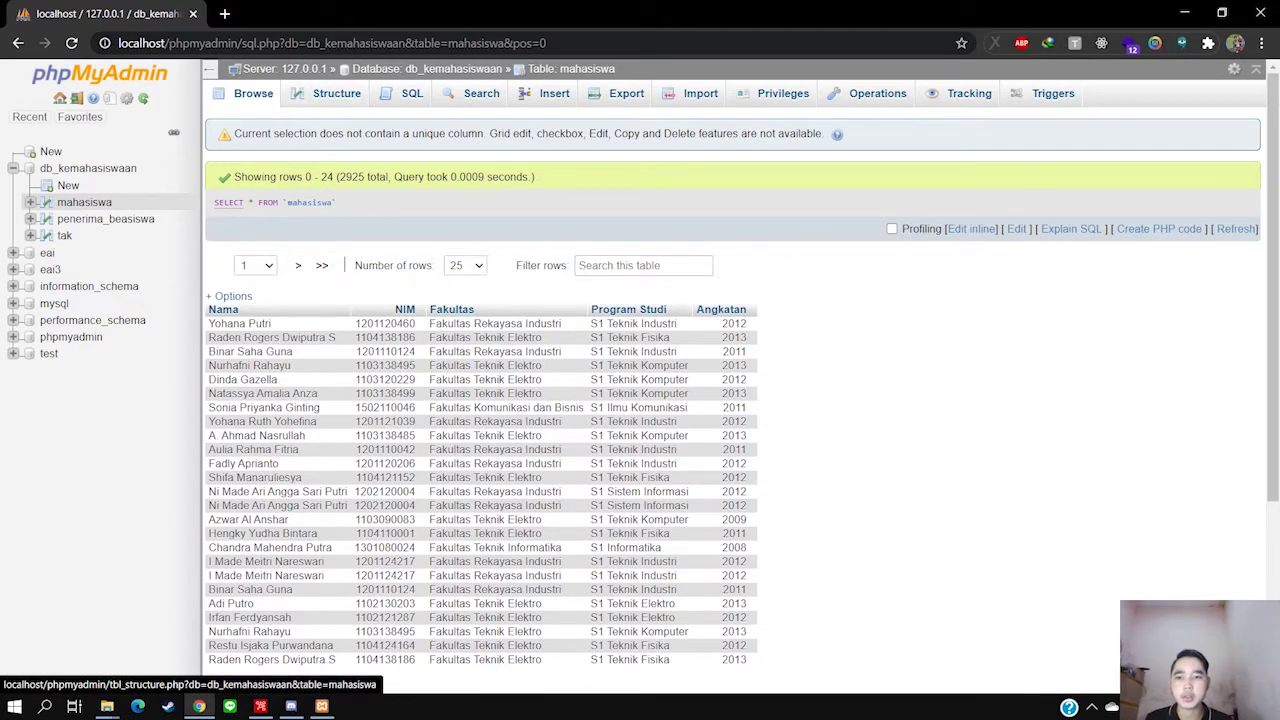
{"action": "left_click", "coordinate": [337, 93]}
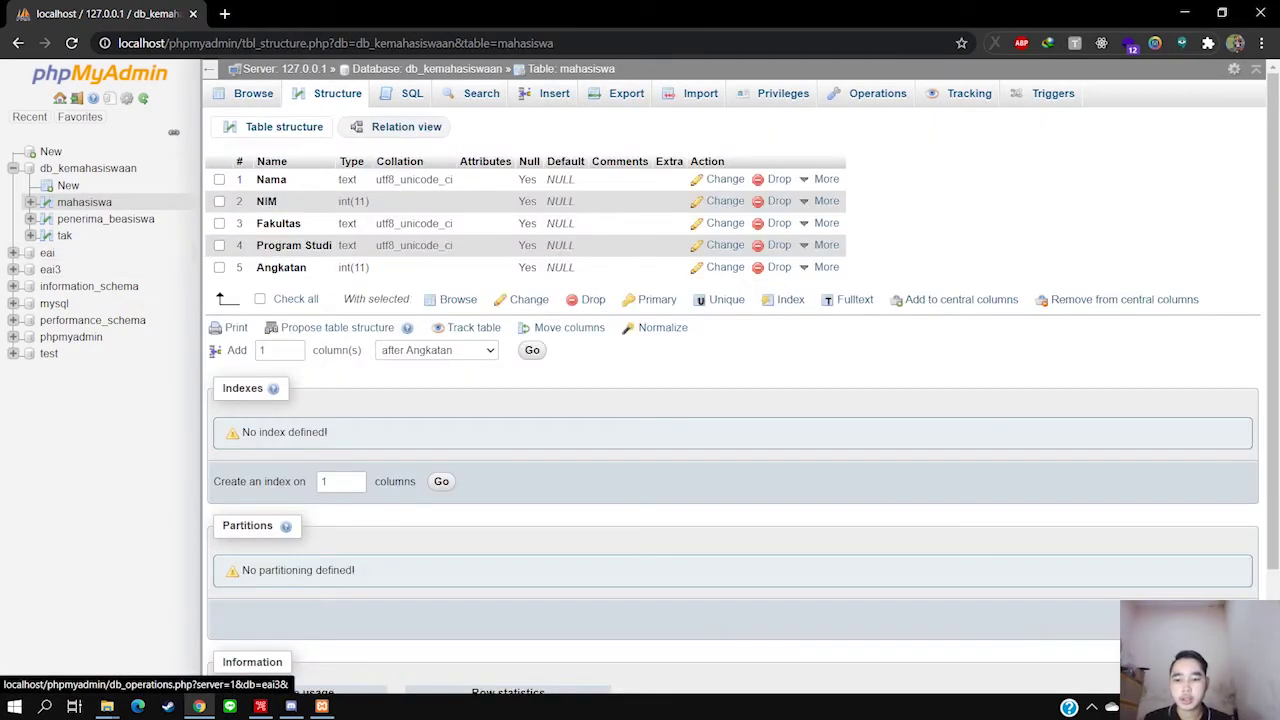
Switch to Spoon, add a Table input step below data Covid-19 in the contoh transformation, and name it data mahasiswa
{"action": "left_click", "coordinate": [260, 706]}
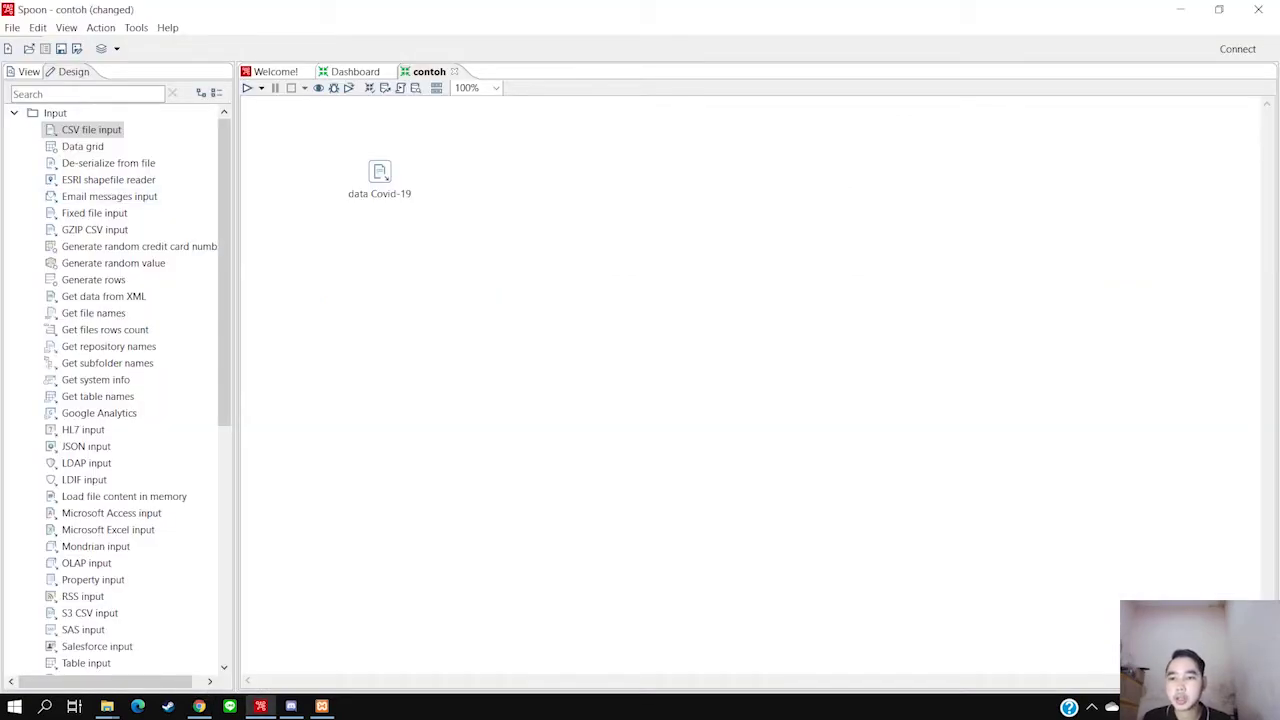
{"action": "scroll", "coordinate": [120, 446], "scroll_direction": "down", "scroll_amount": 1}
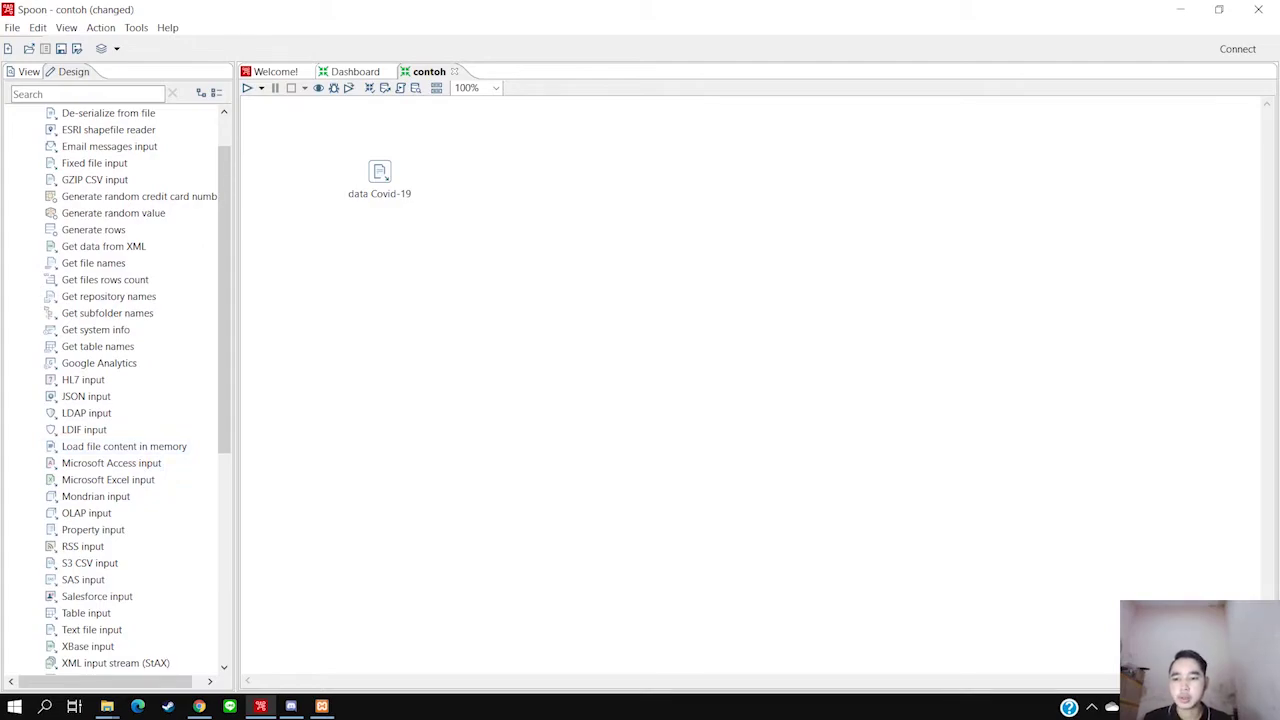
{"action": "left_click_drag", "start_coordinate": [225, 300], "coordinate": [225, 368]}
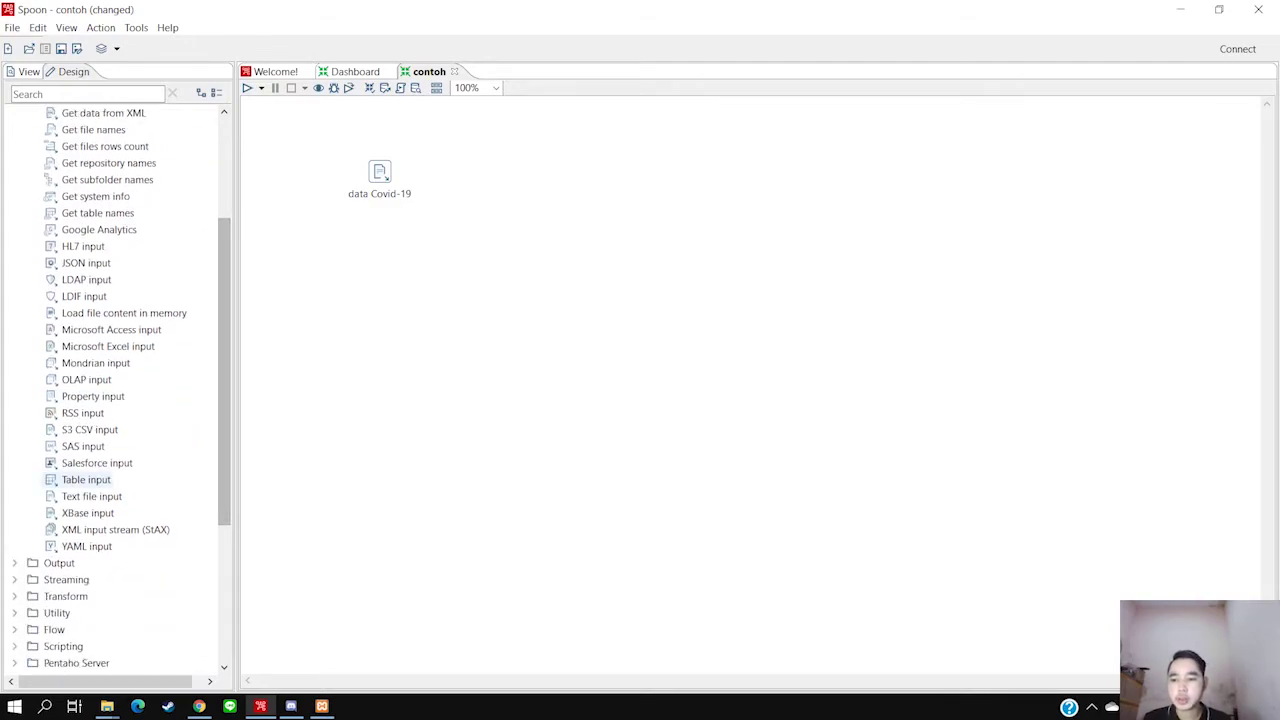
{"action": "left_click_drag", "start_coordinate": [86, 480], "coordinate": [380, 257]}
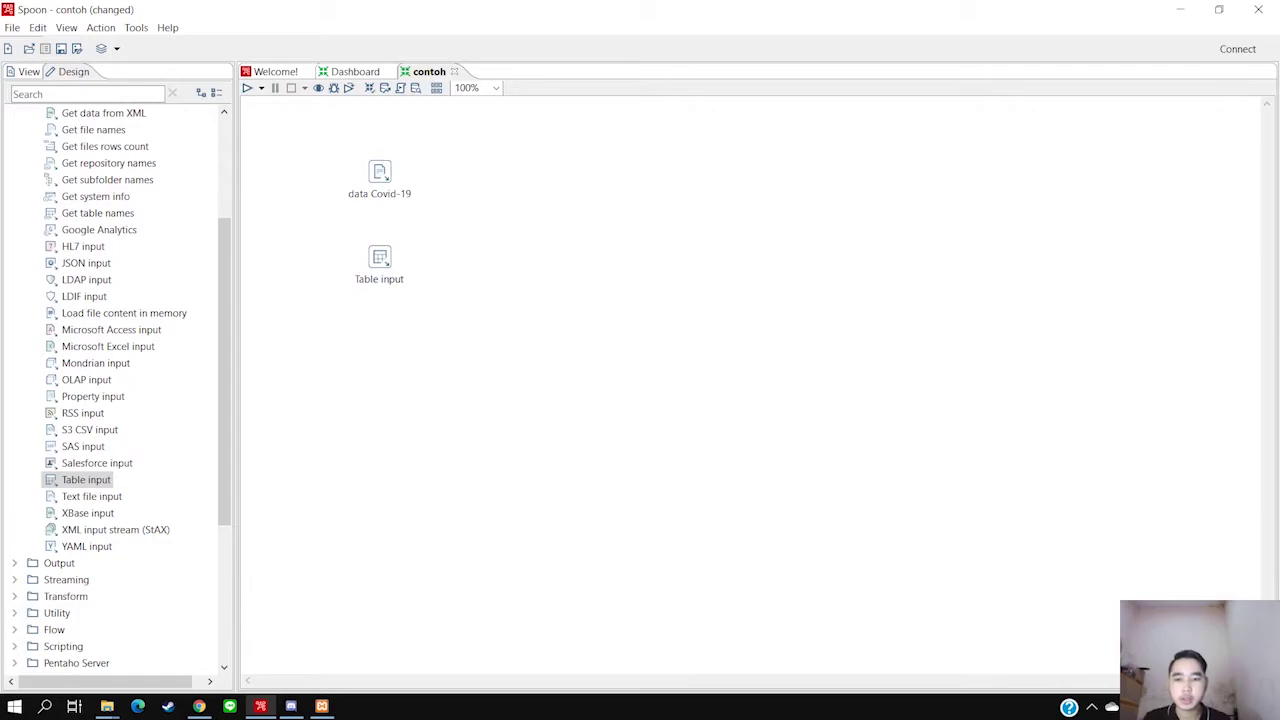
{"action": "double_click", "coordinate": [380, 257]}
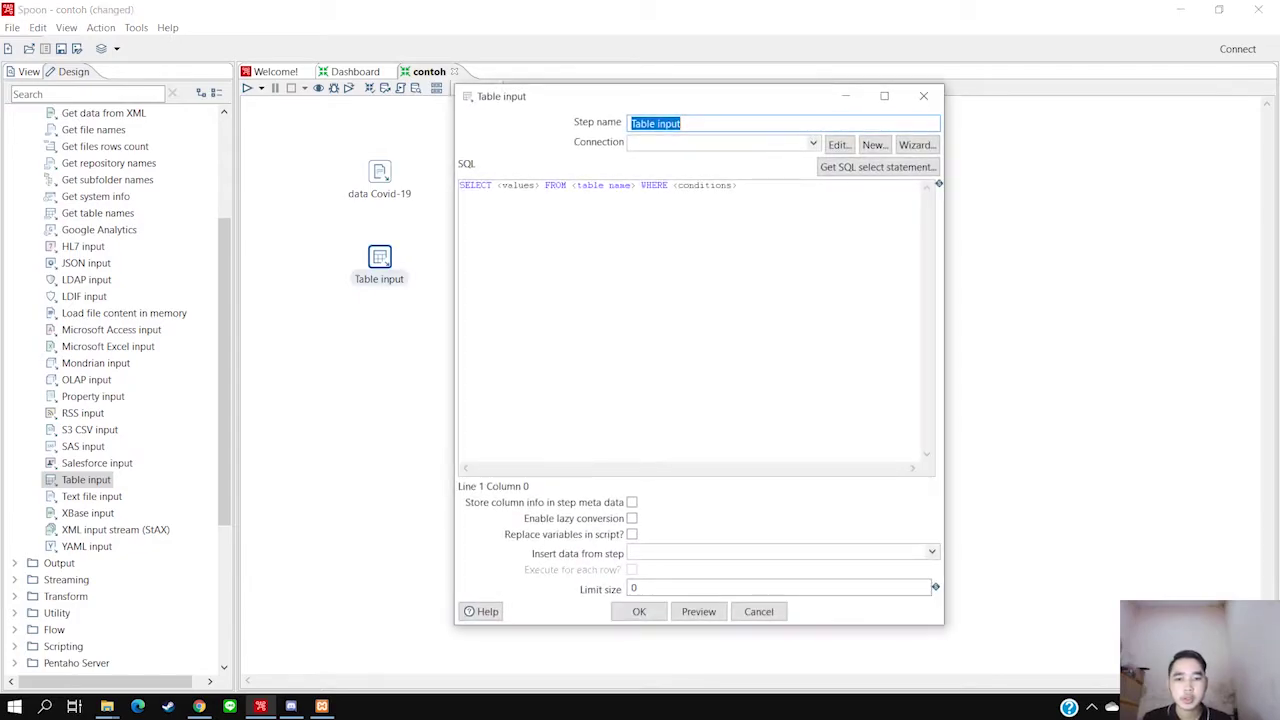
{"action": "type", "text": "data m"}
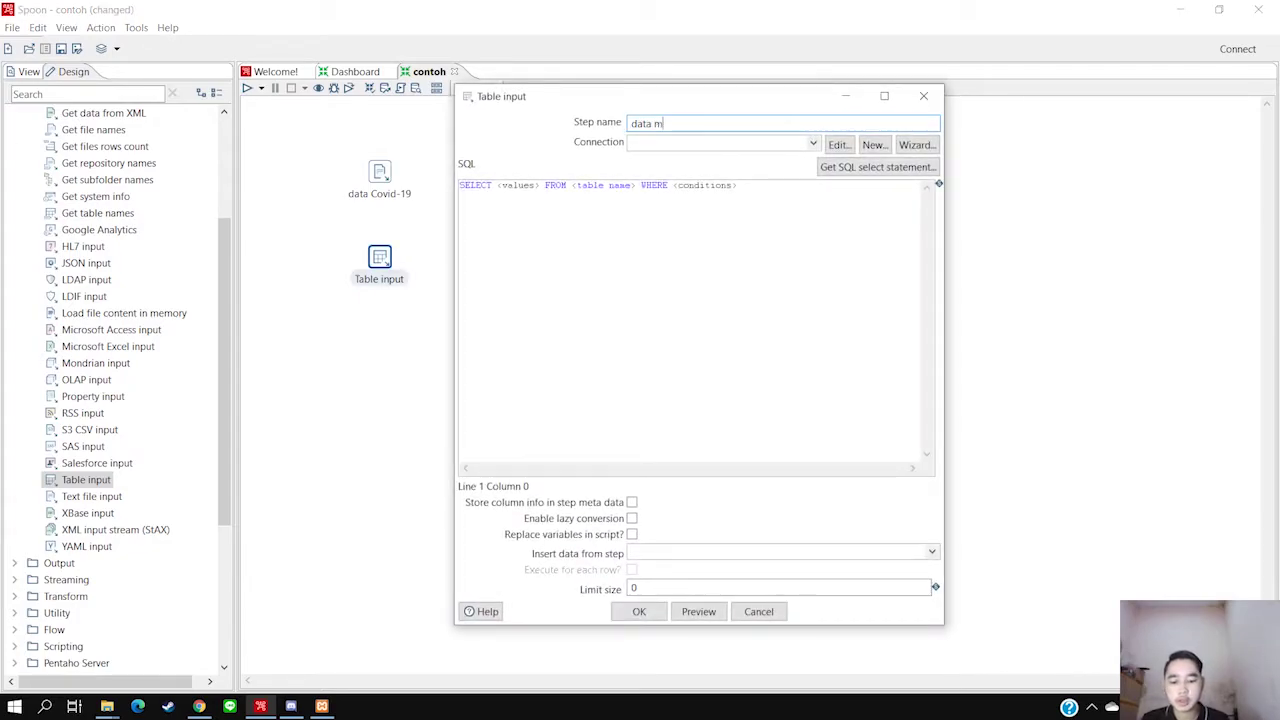
{"action": "type", "text": "ahasiswa"}
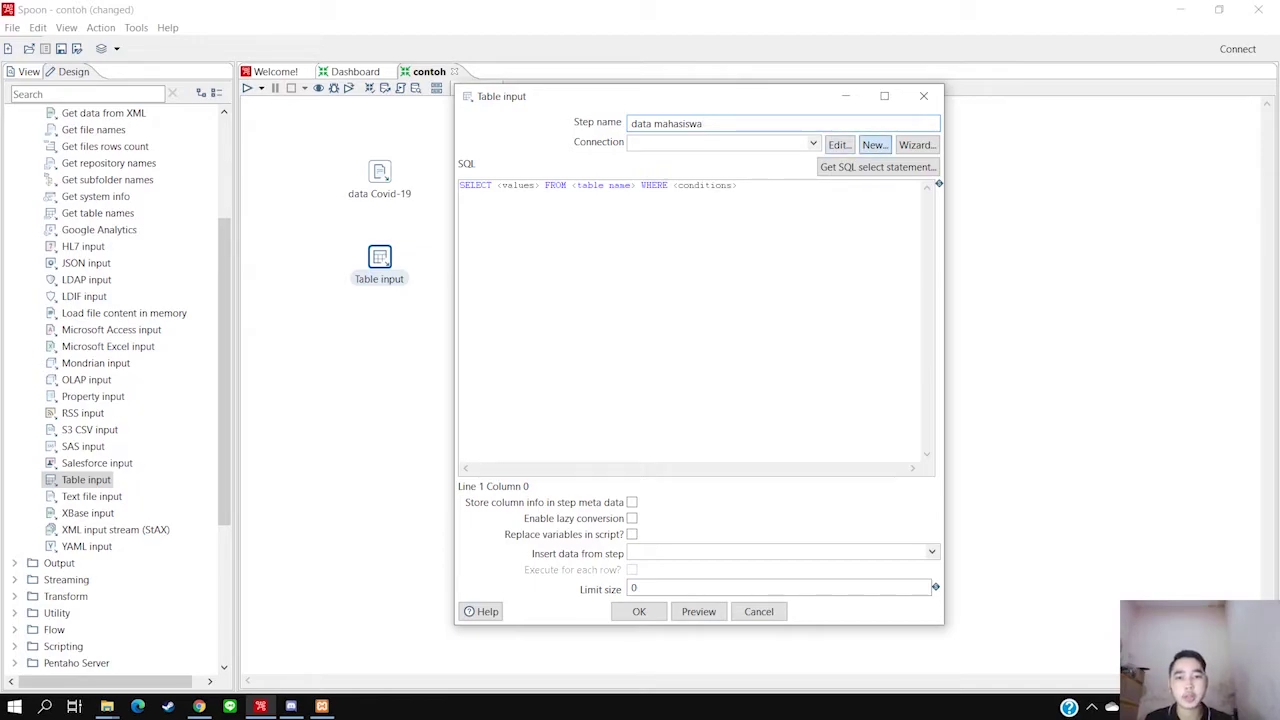
Create a new database connection named koneksi for the data mahasiswa step, with MySQL as its connection type
{"action": "left_click", "coordinate": [874, 145]}
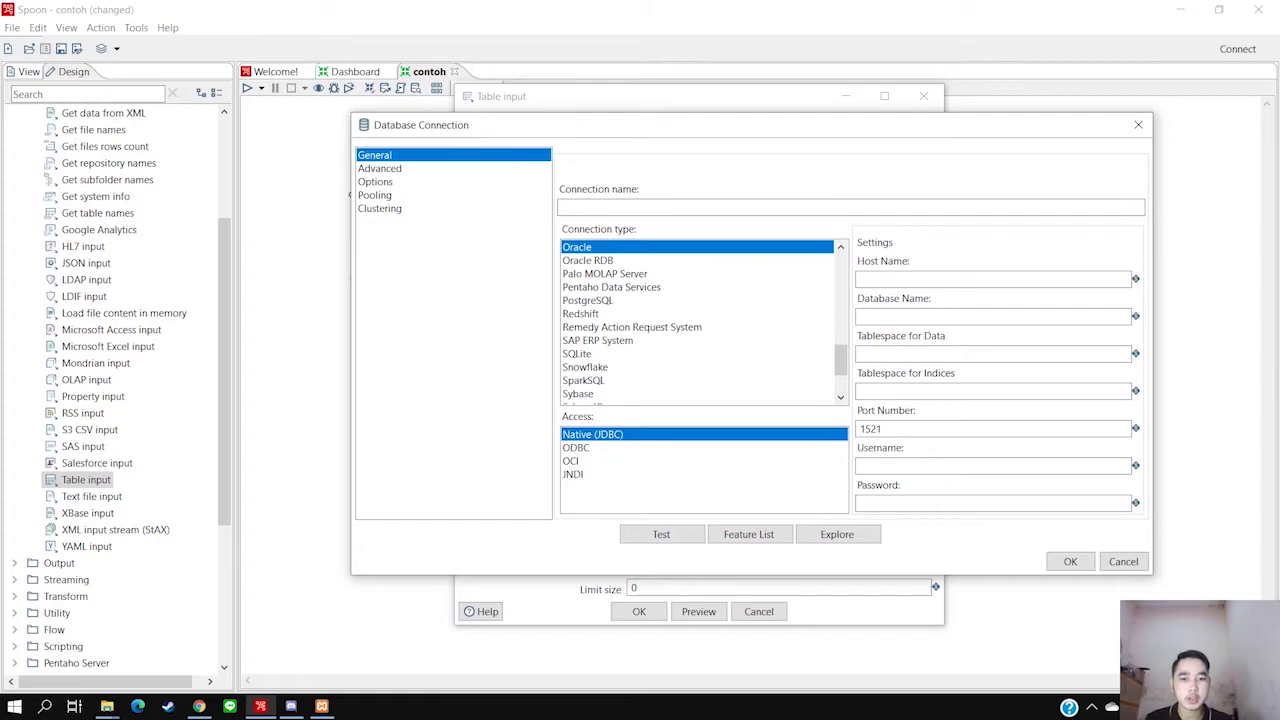
{"action": "type", "text": "koneksi"}
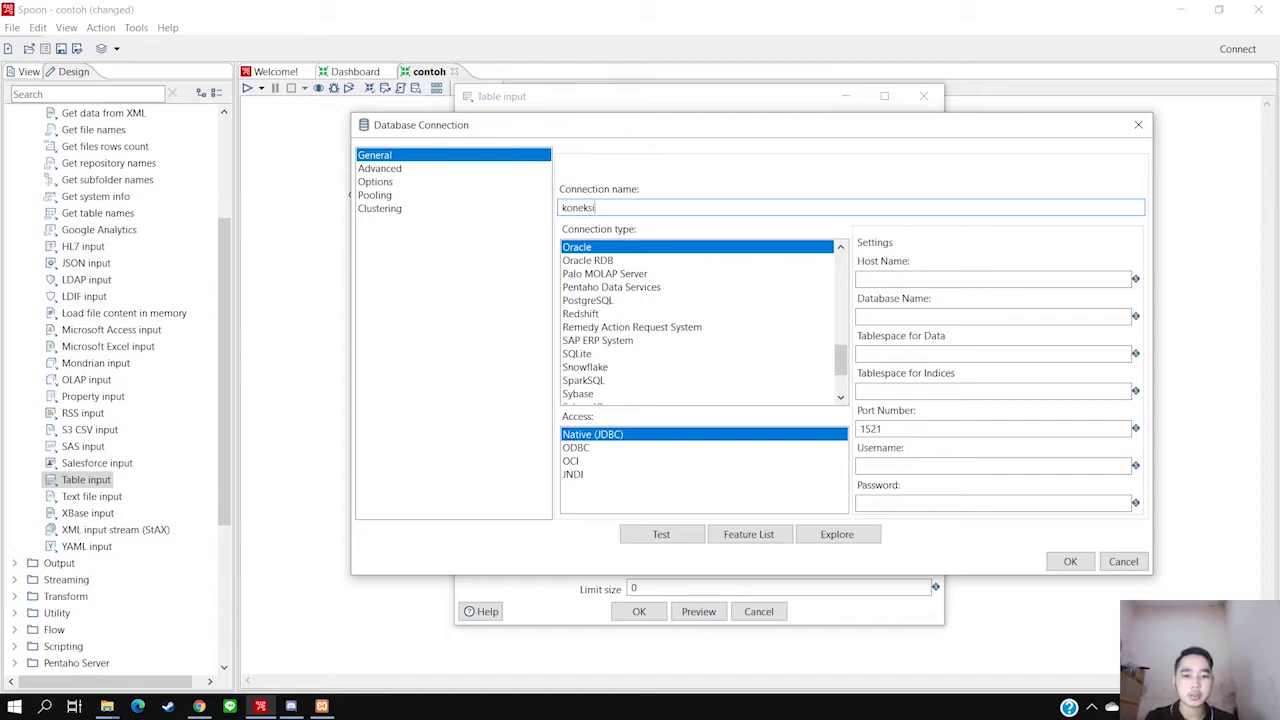
{"action": "scroll", "coordinate": [700, 320], "scroll_direction": "up", "scroll_amount": 6}
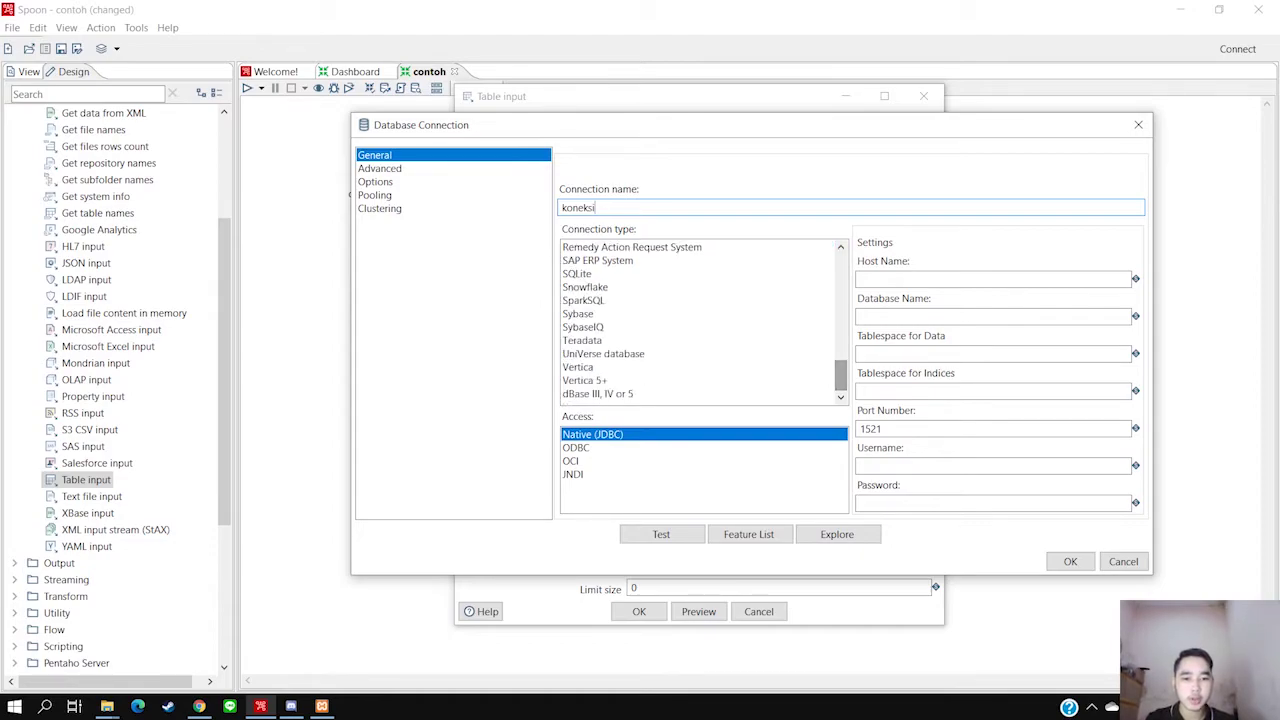
{"action": "scroll", "coordinate": [700, 320], "scroll_direction": "down", "scroll_amount": 5}
{"action": "left_click", "coordinate": [600, 367]}
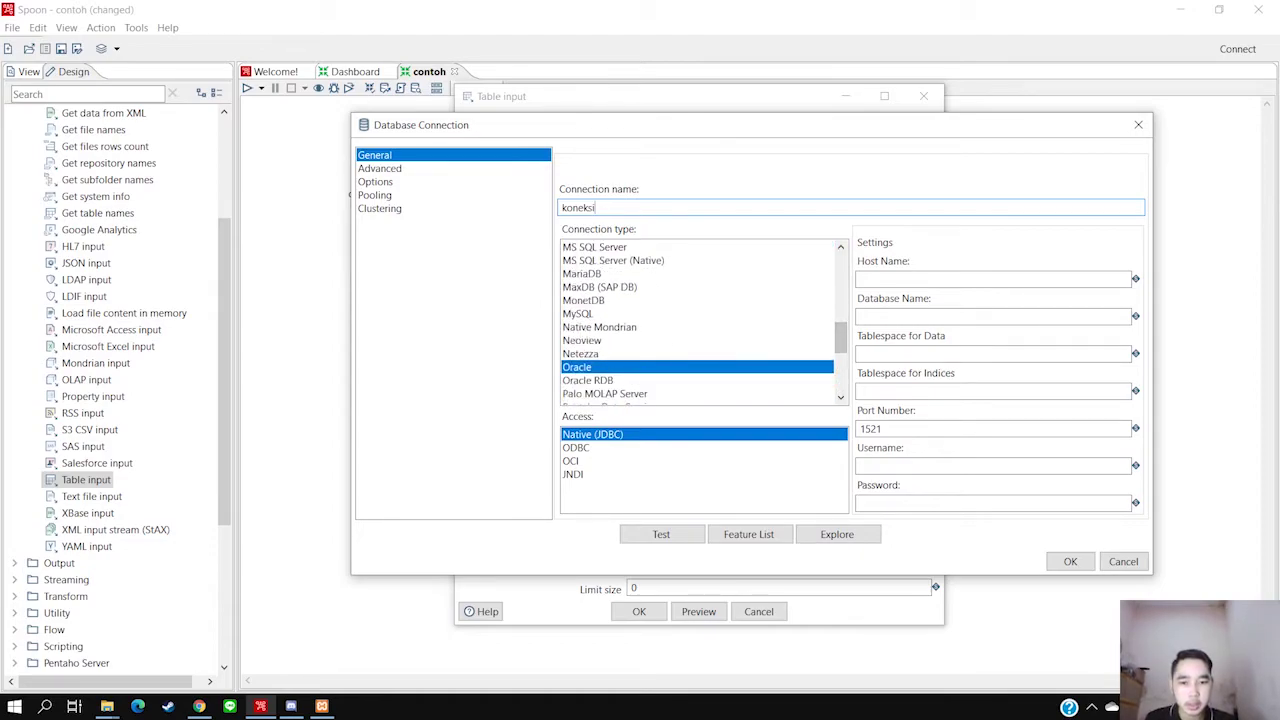
{"action": "left_click", "coordinate": [600, 313]}
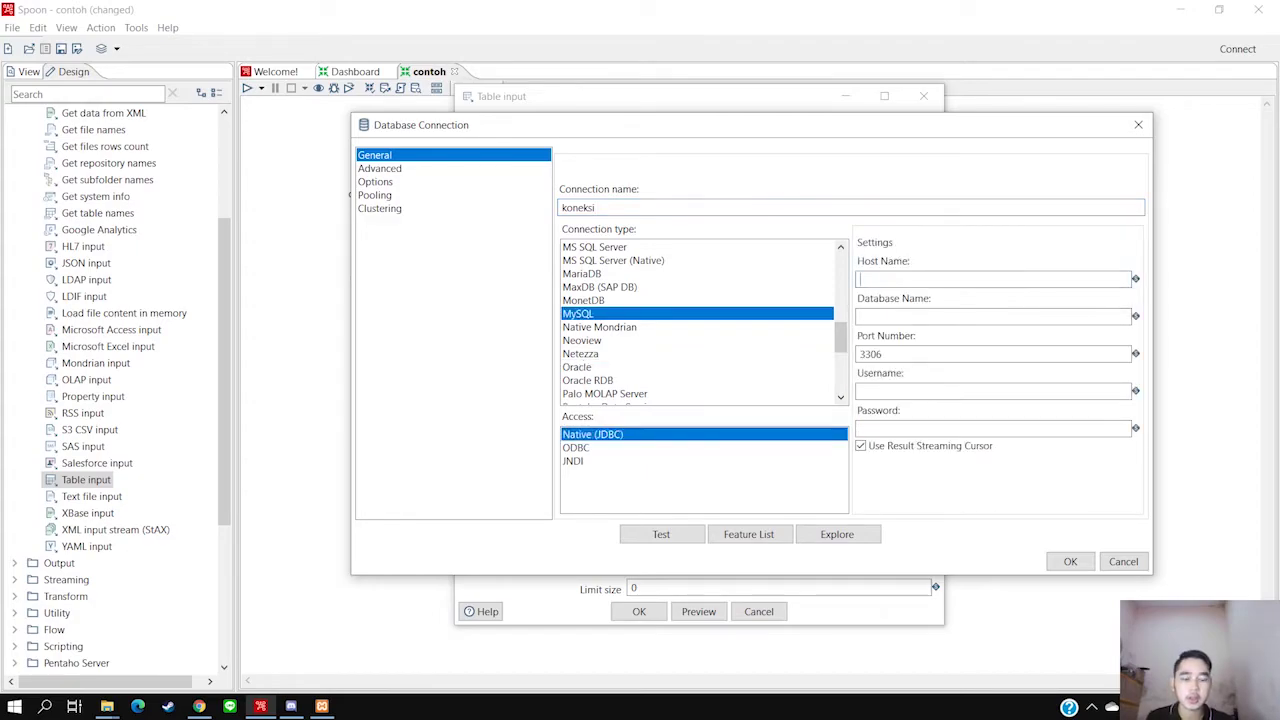
Set the koneksi connection's host to localhost, database to db_kemahasiswaan and username to root, leave the password empty, and save it
{"action": "left_click", "coordinate": [900, 279]}
{"action": "type", "text": "localhost"}
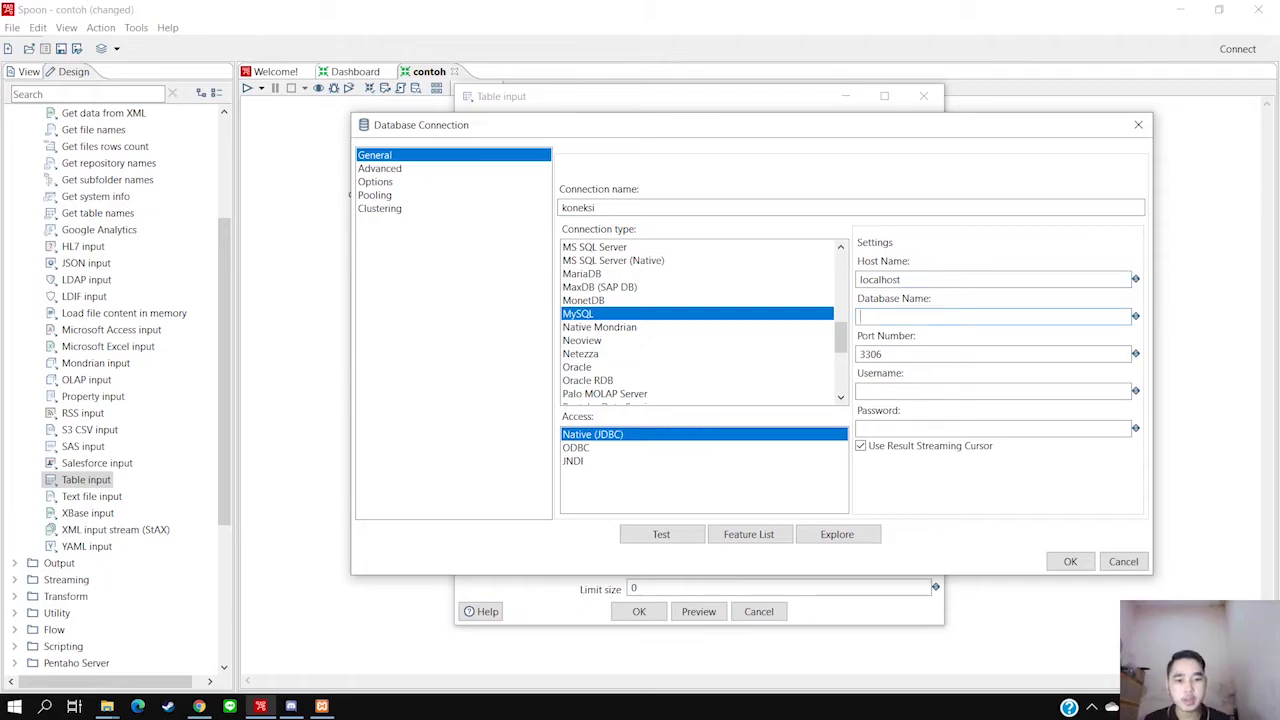
{"action": "type", "text": "db_kemahasiswaan"}
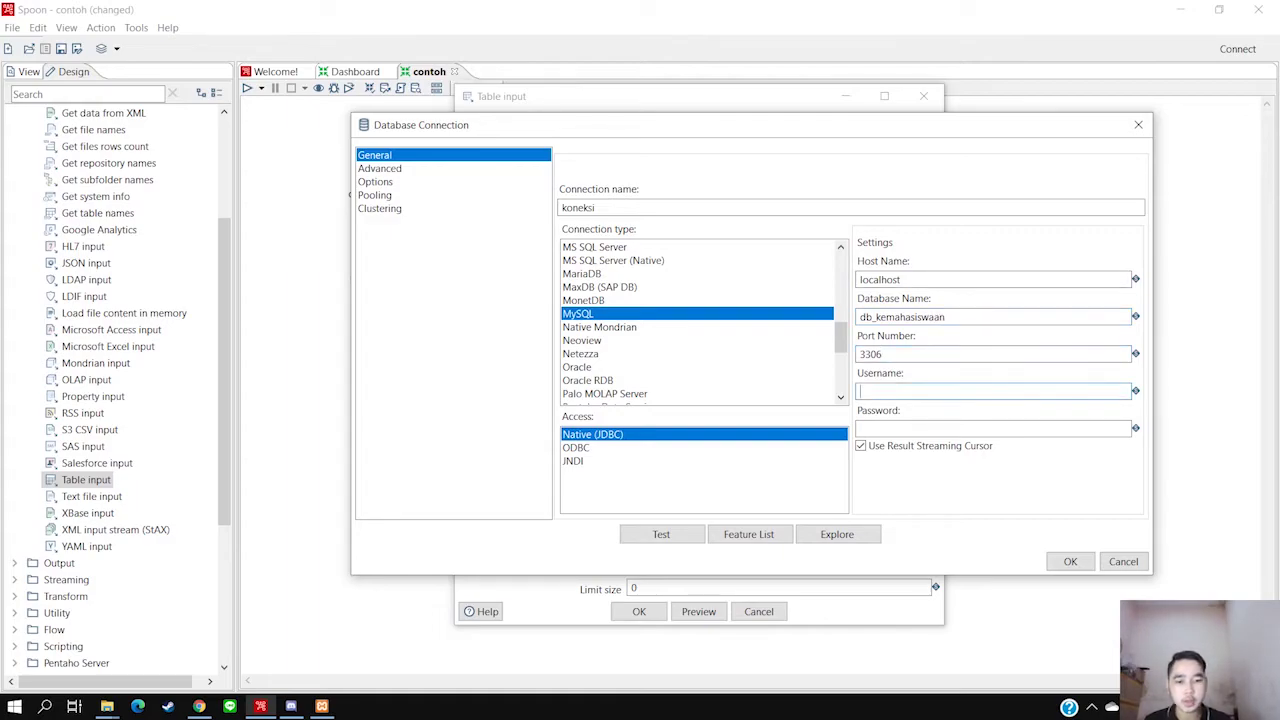
{"action": "type", "text": "root"}
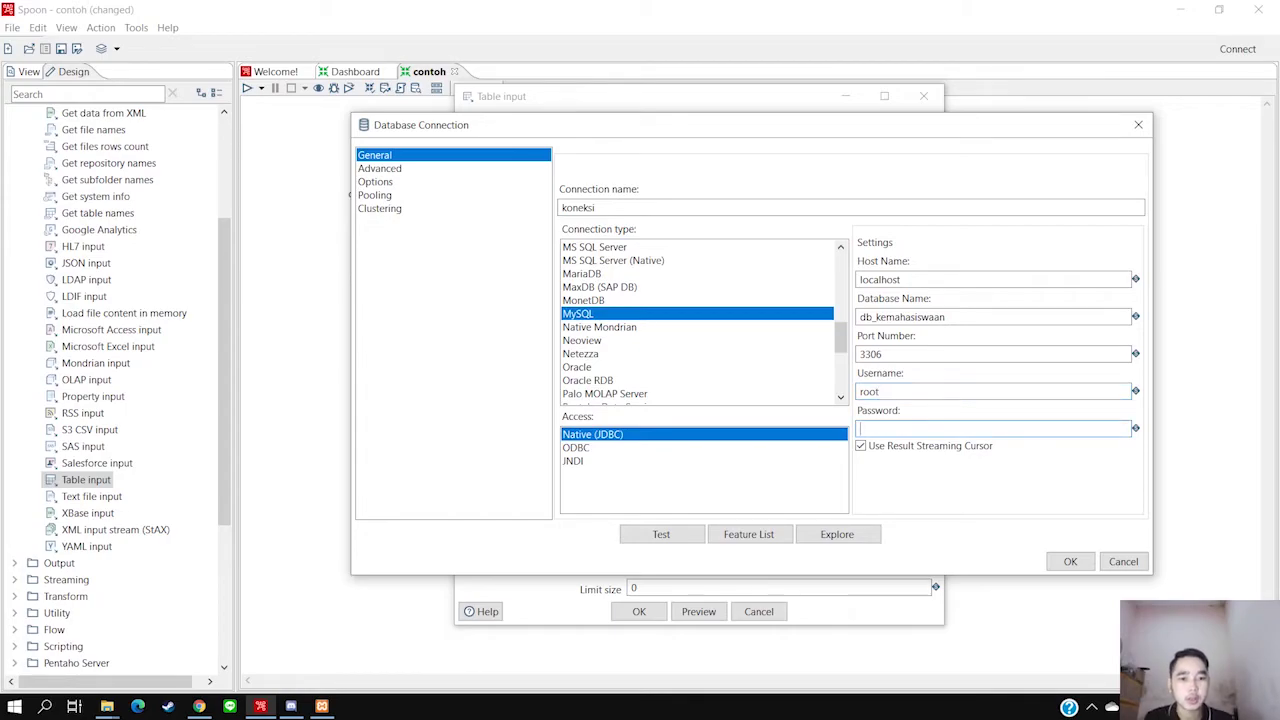
{"action": "left_click", "coordinate": [1070, 561]}
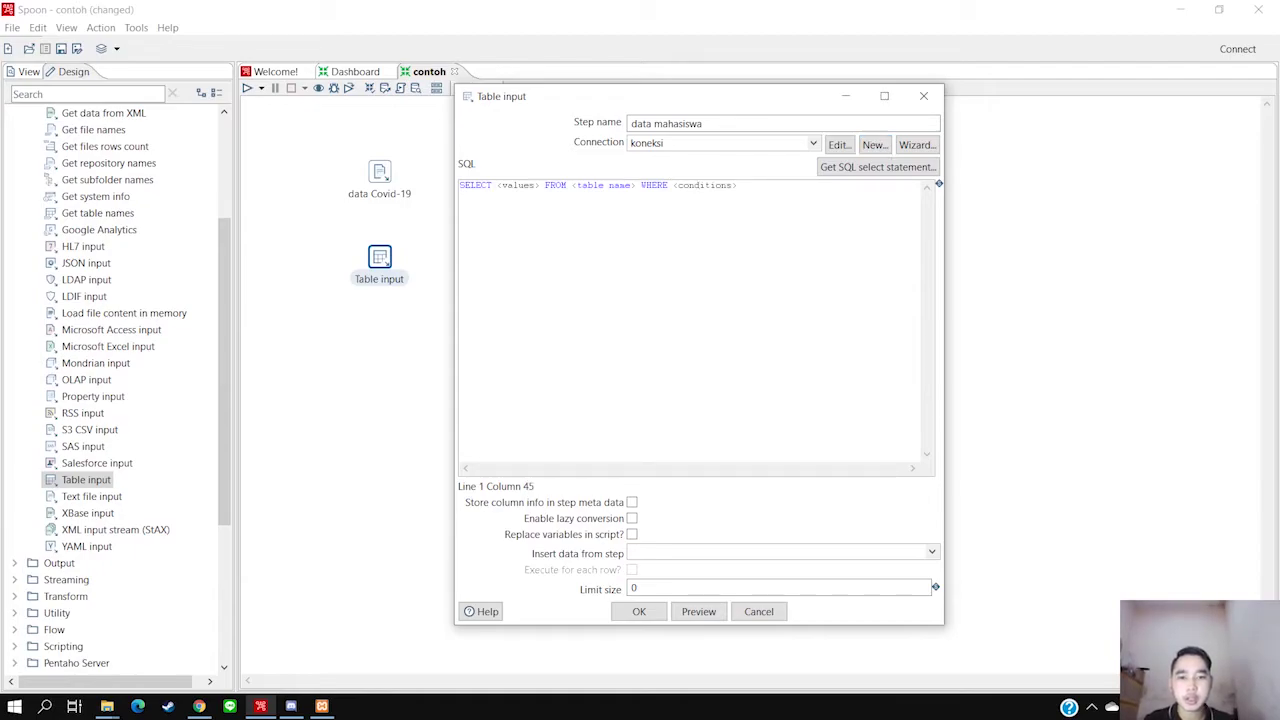
Consult the mahasiswa table in phpMyAdmin, and replace the SQL template text after SELECT with the column Nama on a new indented line
{"action": "left_click", "coordinate": [199, 706]}
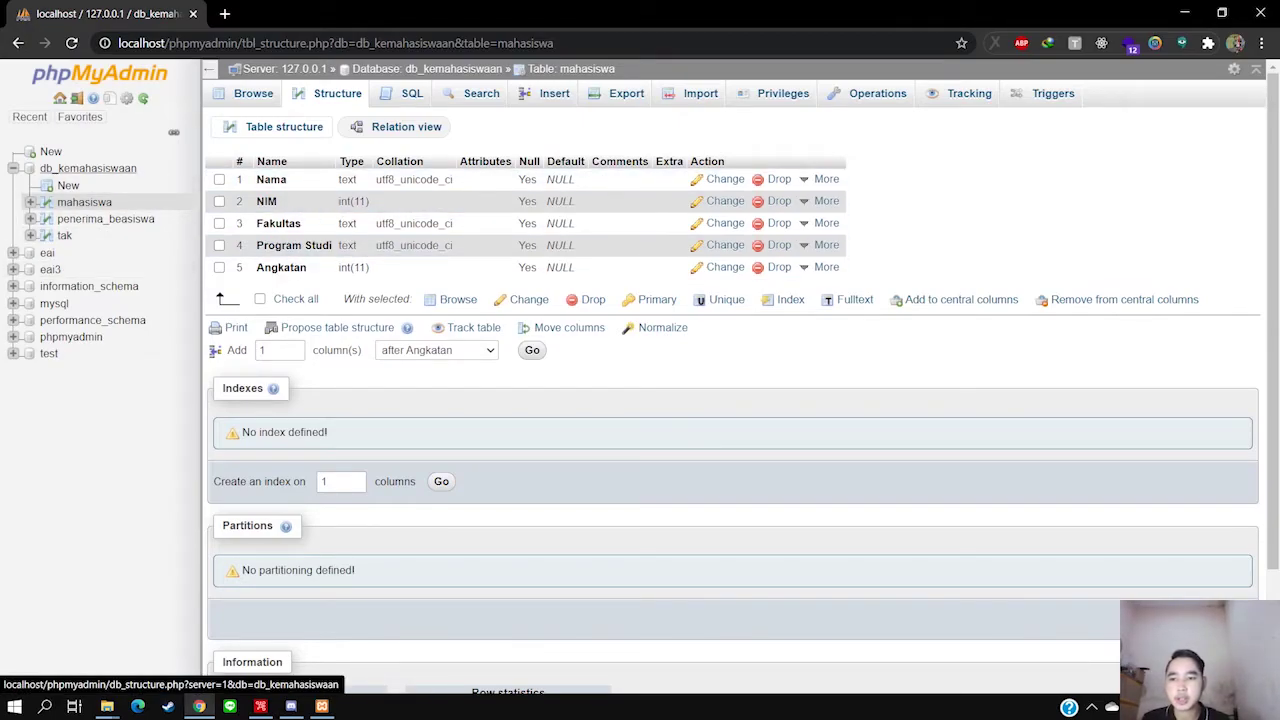
{"action": "left_click", "coordinate": [1184, 12]}
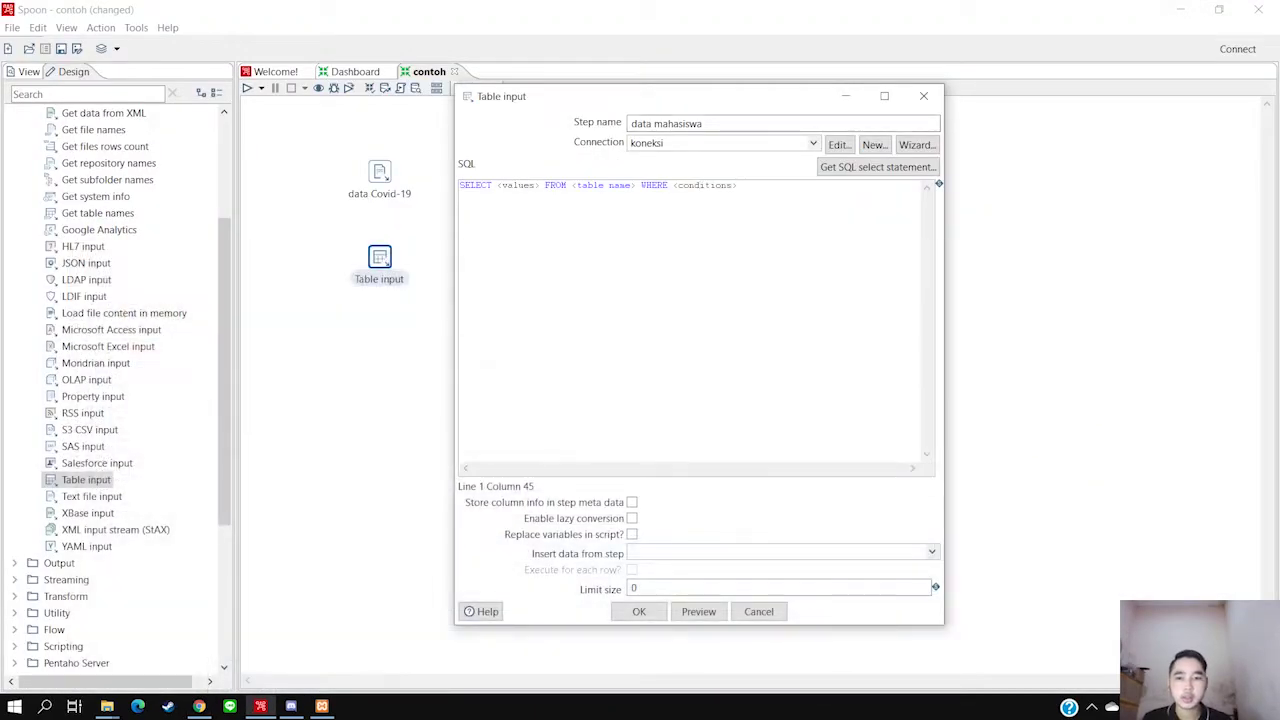
{"action": "left_click_drag", "start_coordinate": [737, 185], "coordinate": [497, 185]}
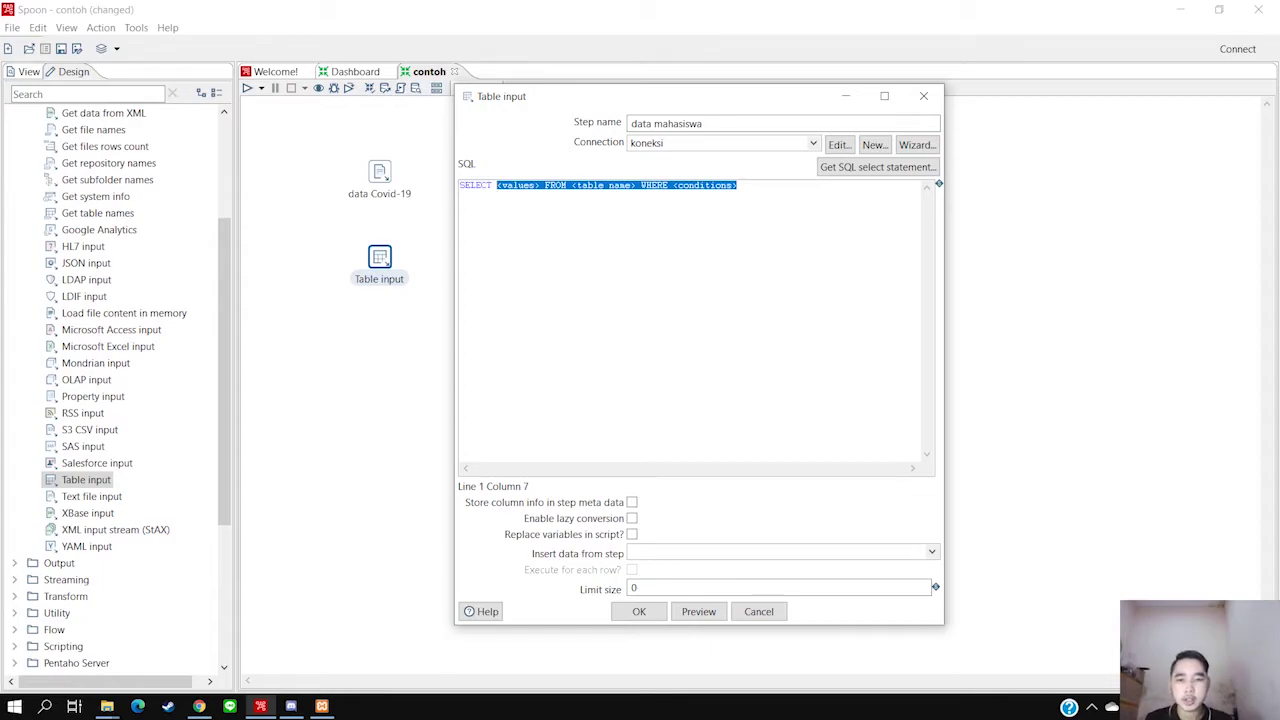
{"action": "left_click", "coordinate": [199, 706]}
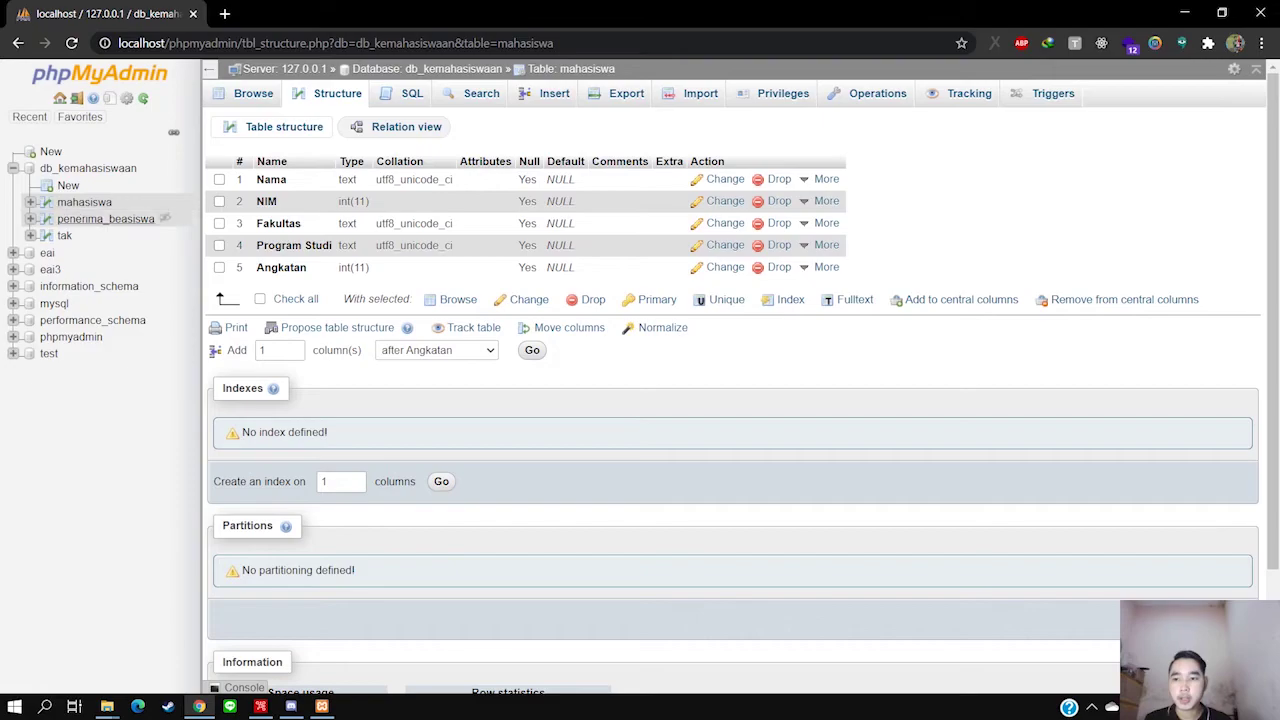
{"action": "left_click", "coordinate": [1184, 12]}
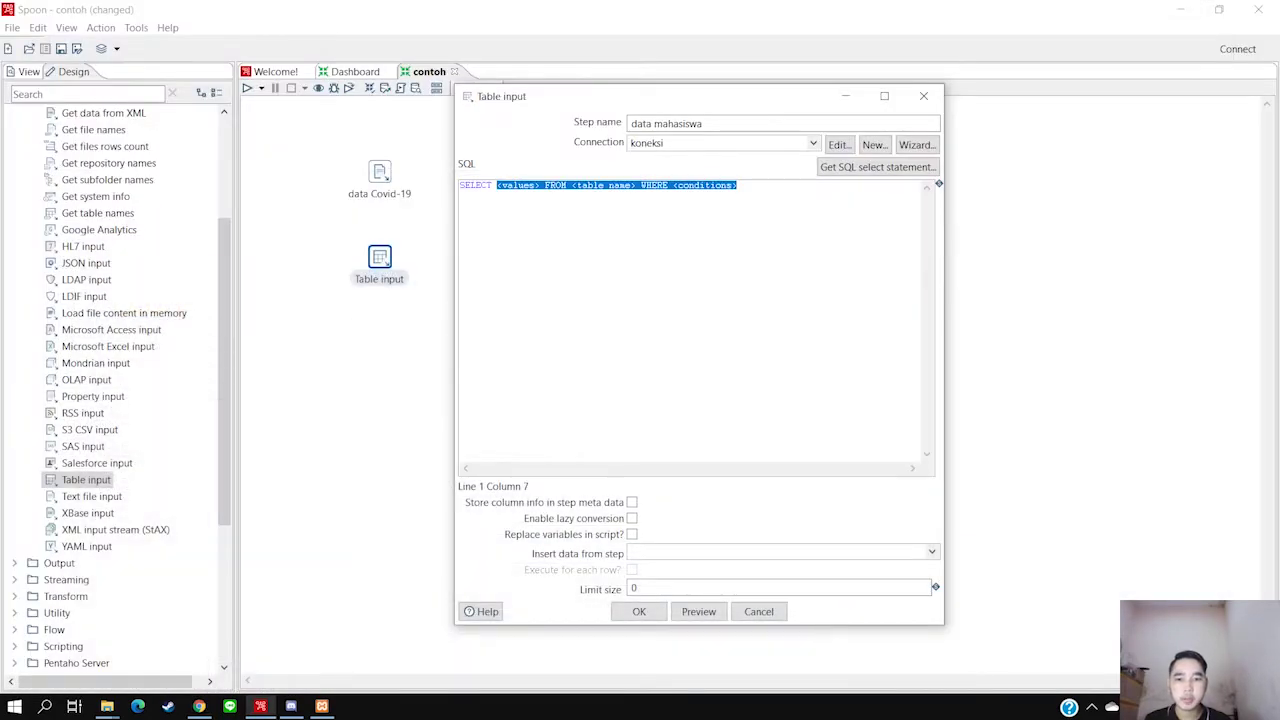
{"action": "key", "text": "BackSpace"}
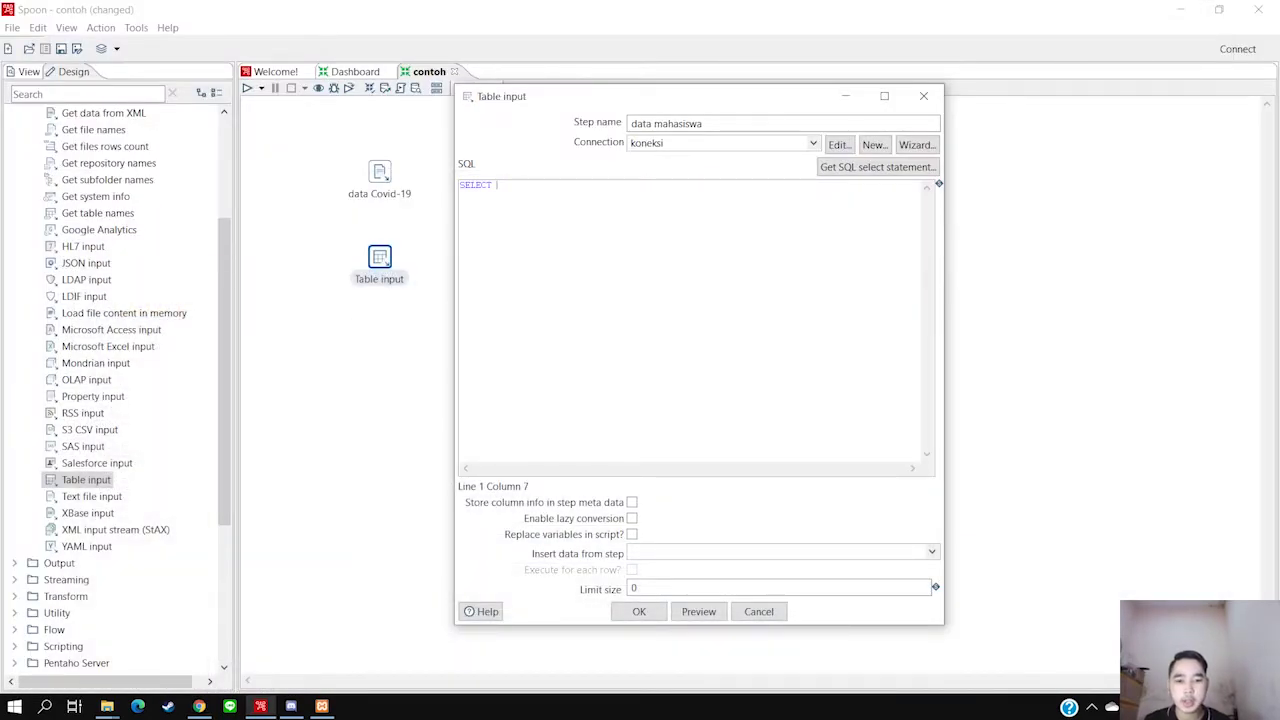
{"action": "key", "text": "BackSpace"}
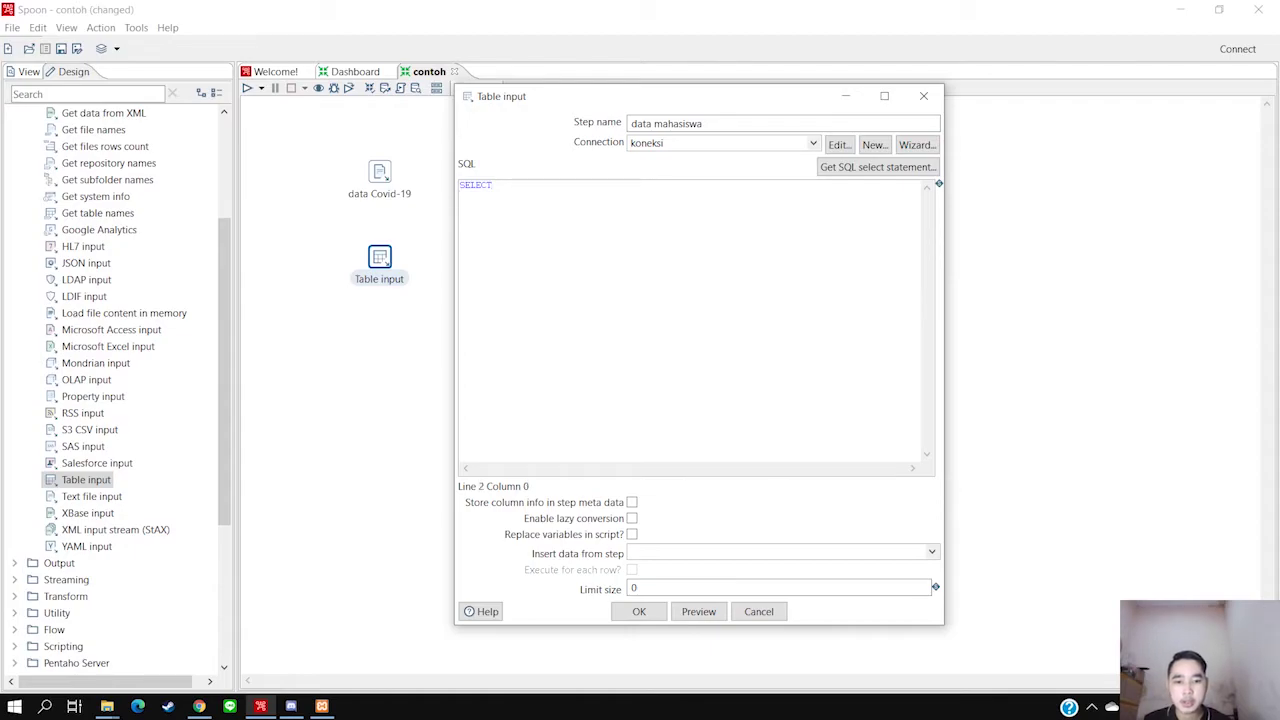
{"action": "key", "text": "Tab"}
{"action": "type", "text": "Nama"}
Check the mahasiswa column names in phpMyAdmin and add NIM and Fakultas to the query's SELECT list, each on its own line
{"action": "left_click", "coordinate": [199, 706]}
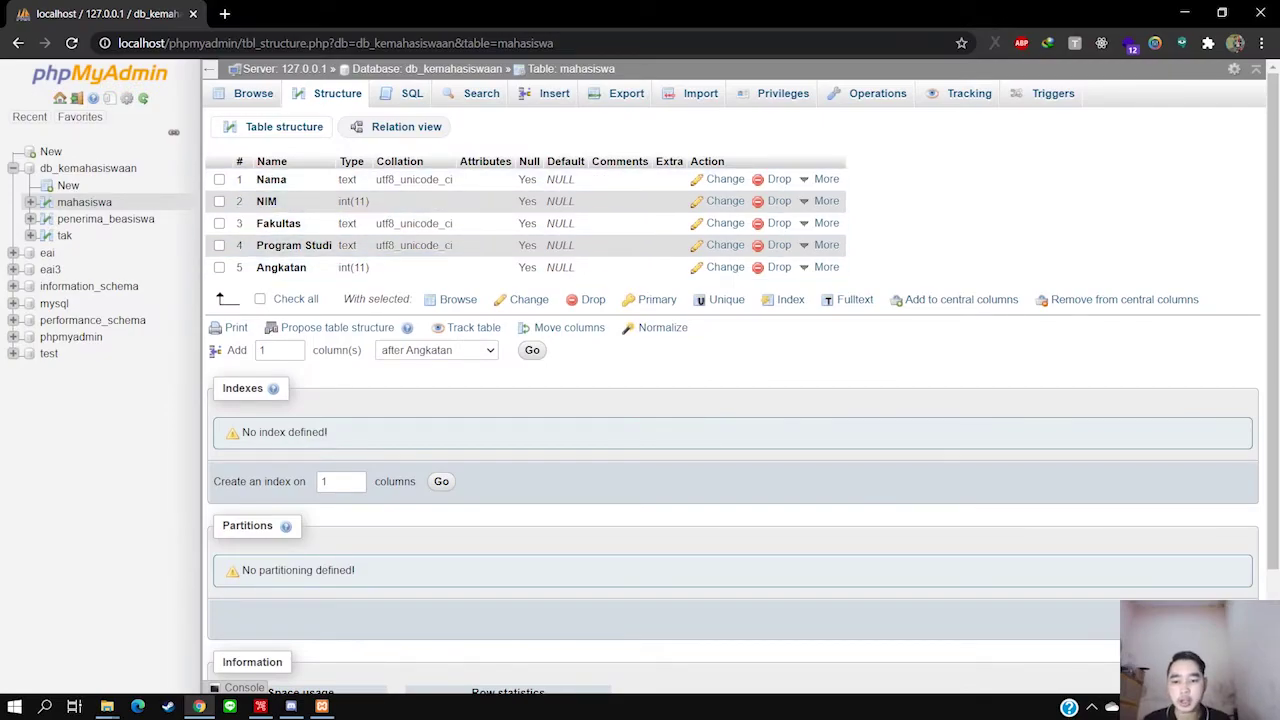
{"action": "left_click", "coordinate": [260, 706]}
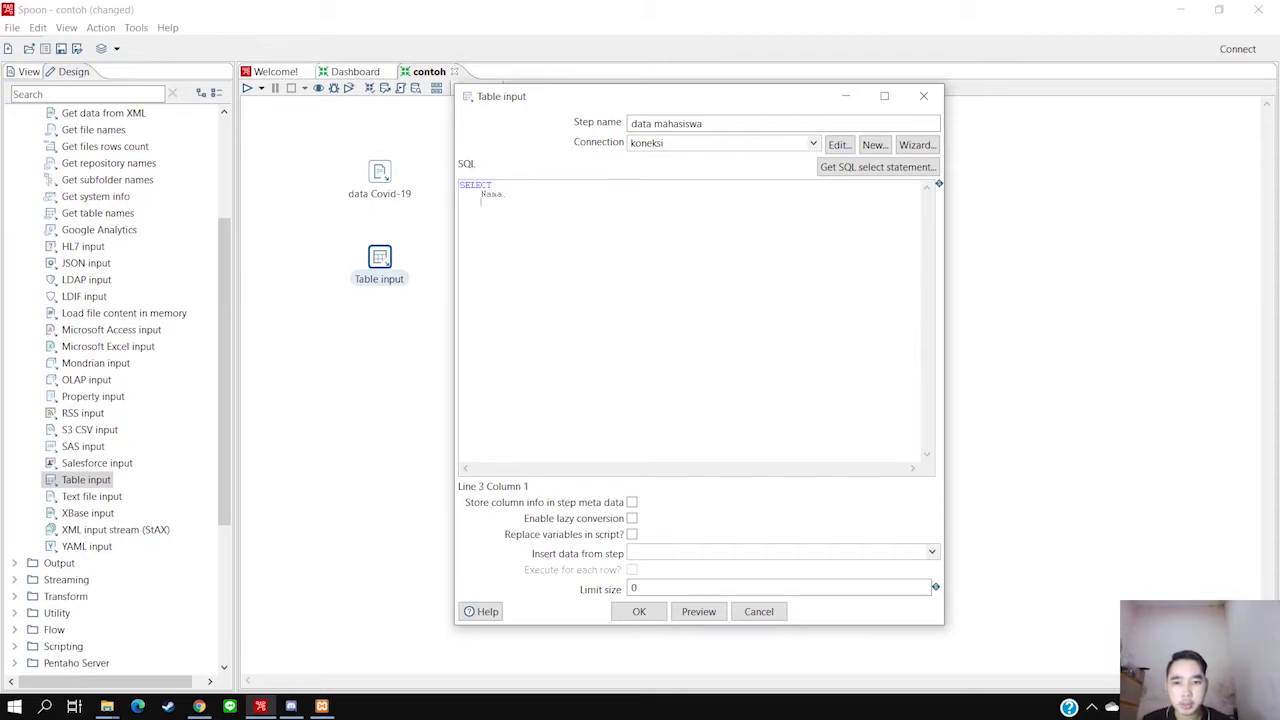
{"action": "type", "text": "NIM, \t"}
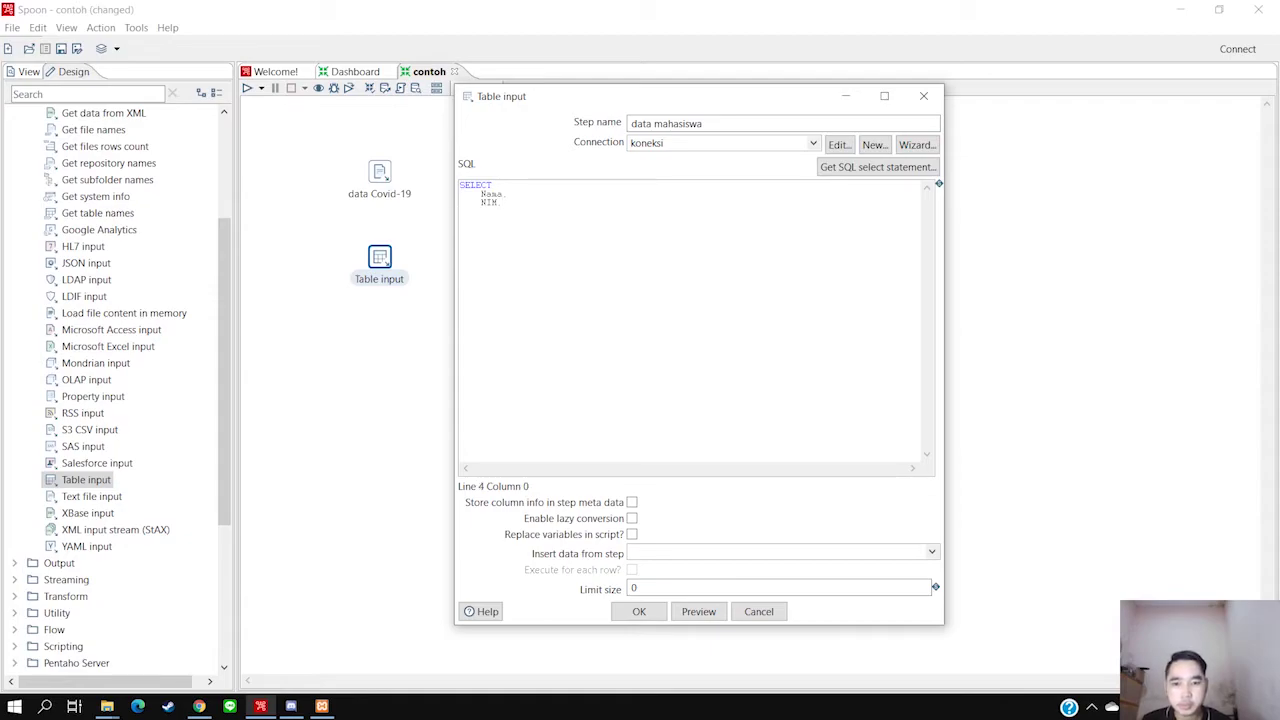
{"action": "type", "text": "Fakul"}
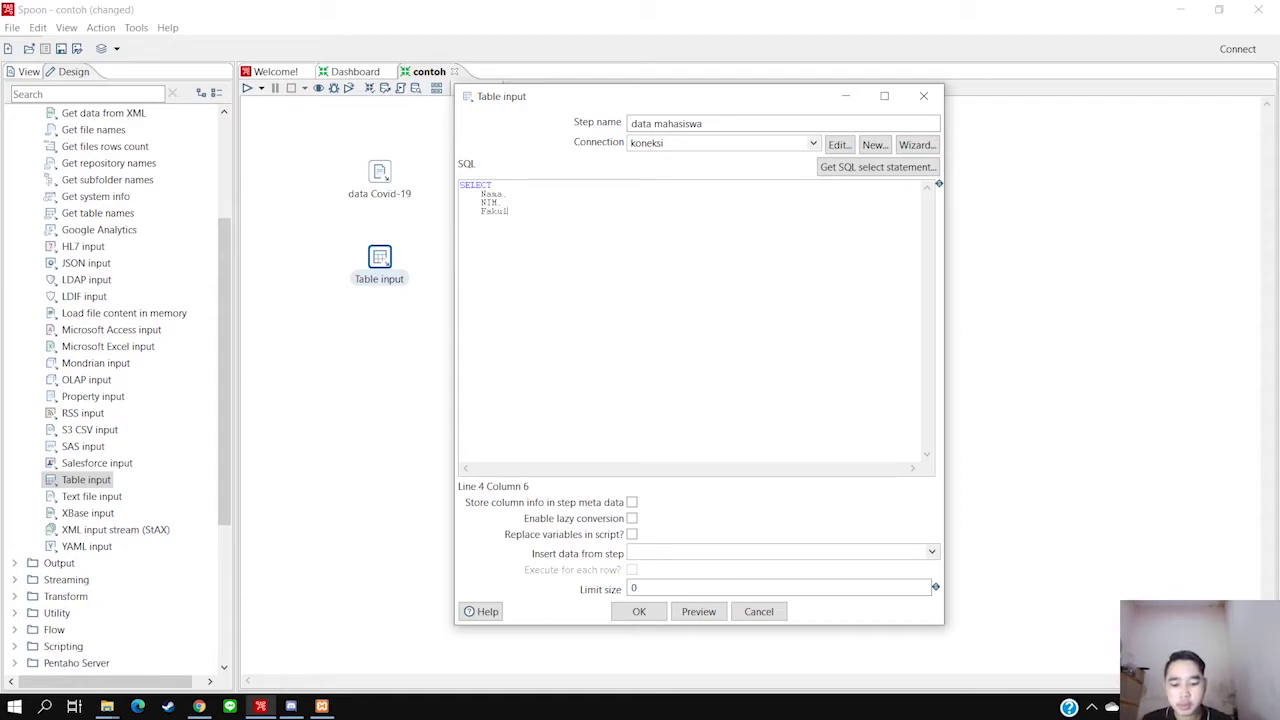
{"action": "type", "text": "tas,"}
{"action": "key", "text": "Return"}
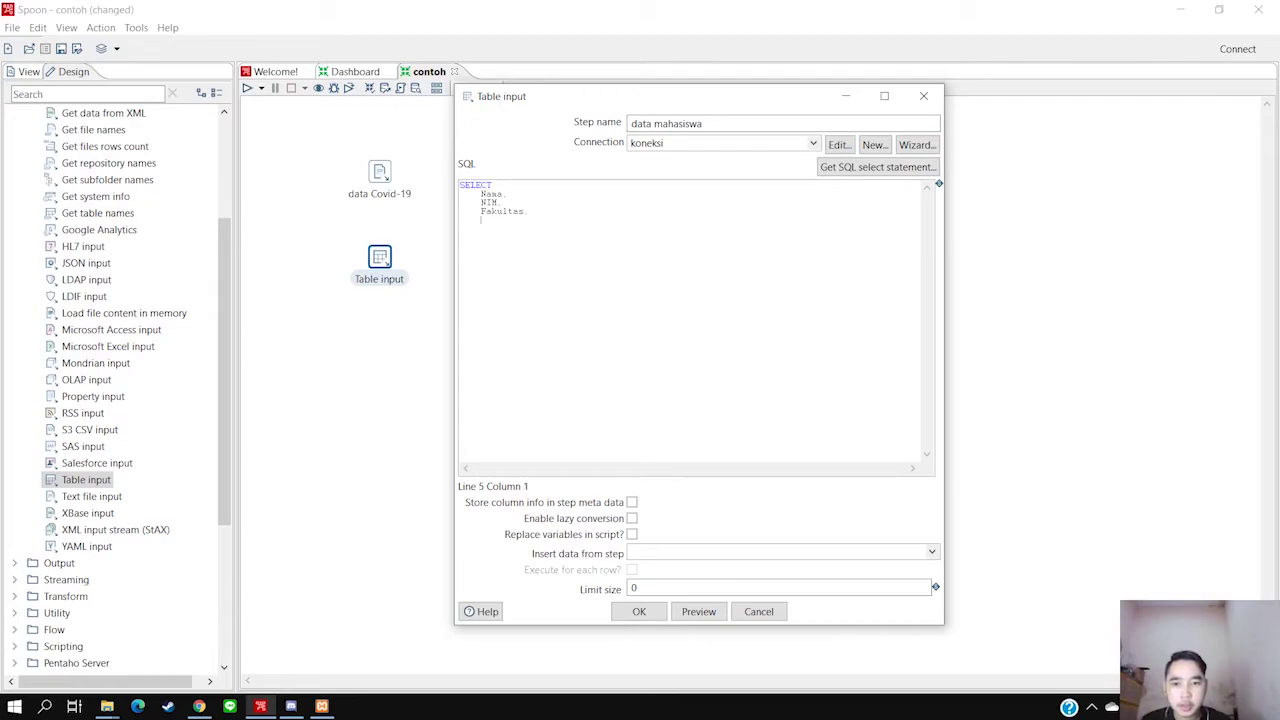
Add `Program Studi` in backticks and Angkatan as the last two columns of the SELECT list
{"action": "type", "text": "Program Studi"}
{"action": "key", "text": "BackSpace"}
{"action": "key", "text": "BackSpace"}
{"action": "key", "text": "BackSpace"}
{"action": "type", "text": "tudi"}
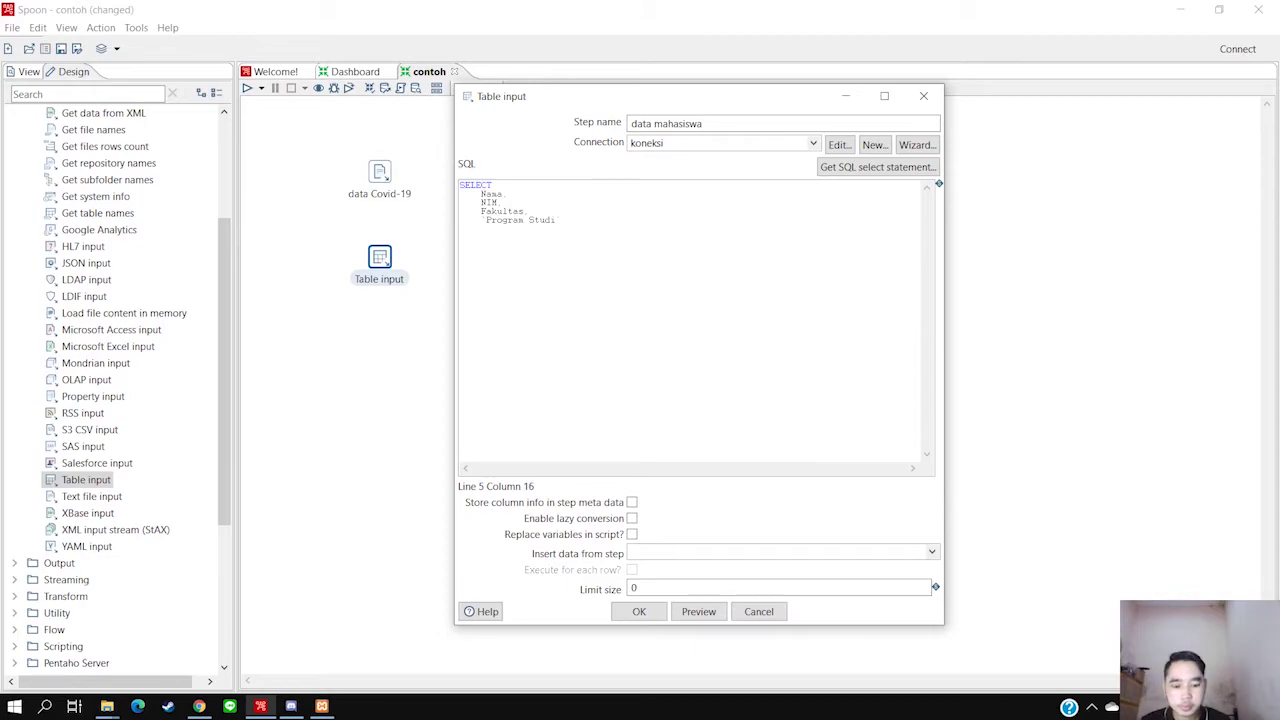
{"action": "type", "text": "`,"}
{"action": "key", "text": "Return"}
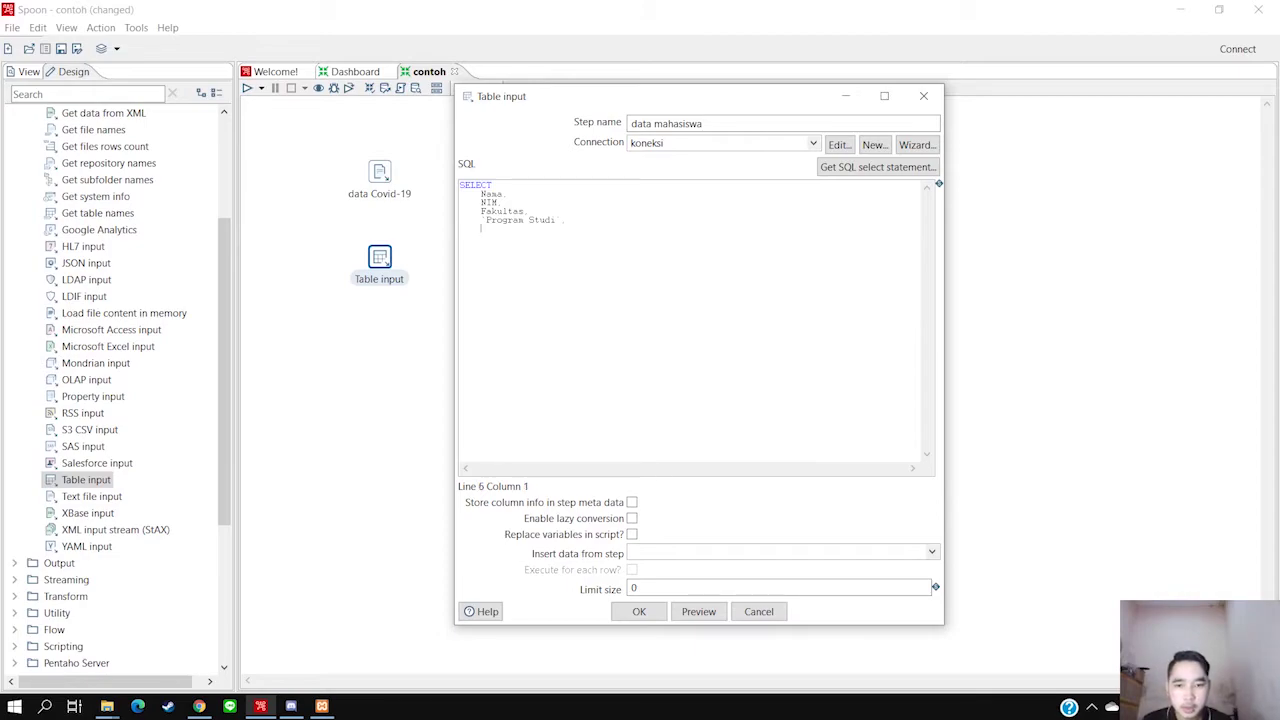
{"action": "type", "text": "Angkatan"}
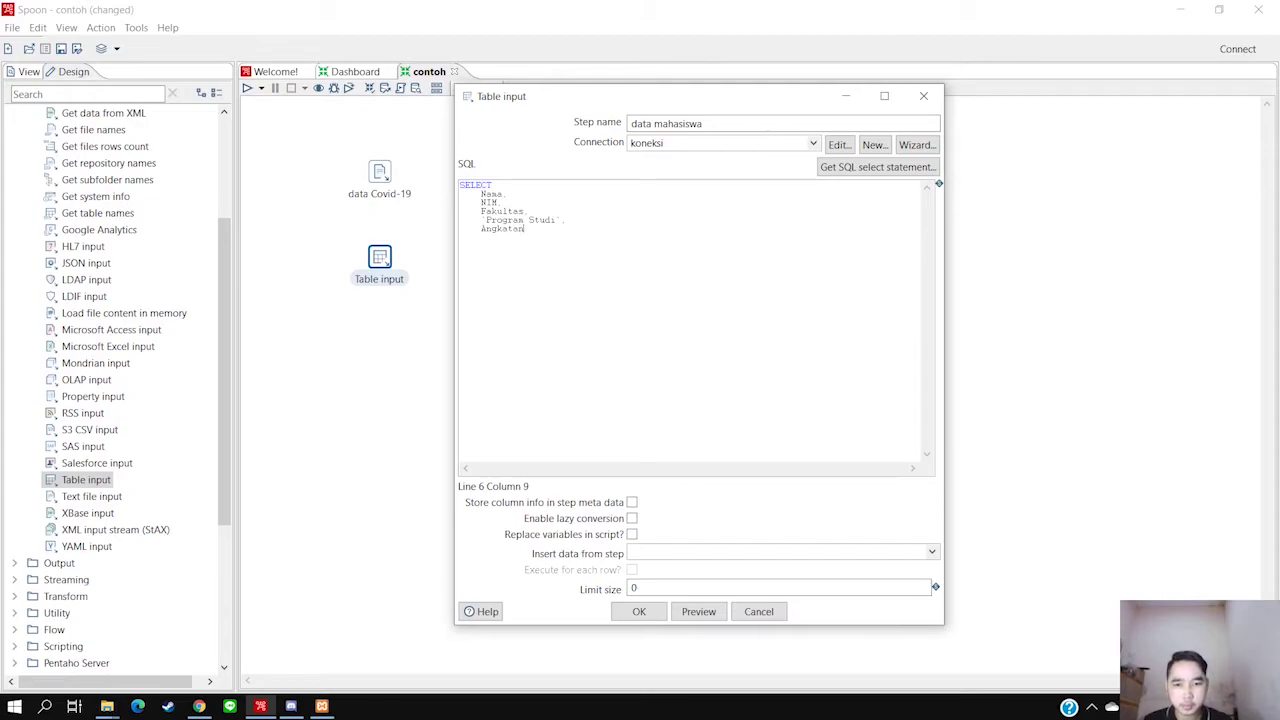
Check the database and table names in phpMyAdmin and complete the query with FROM db_kemahasiswaan.mahasiswa
{"action": "left_click", "coordinate": [199, 706]}
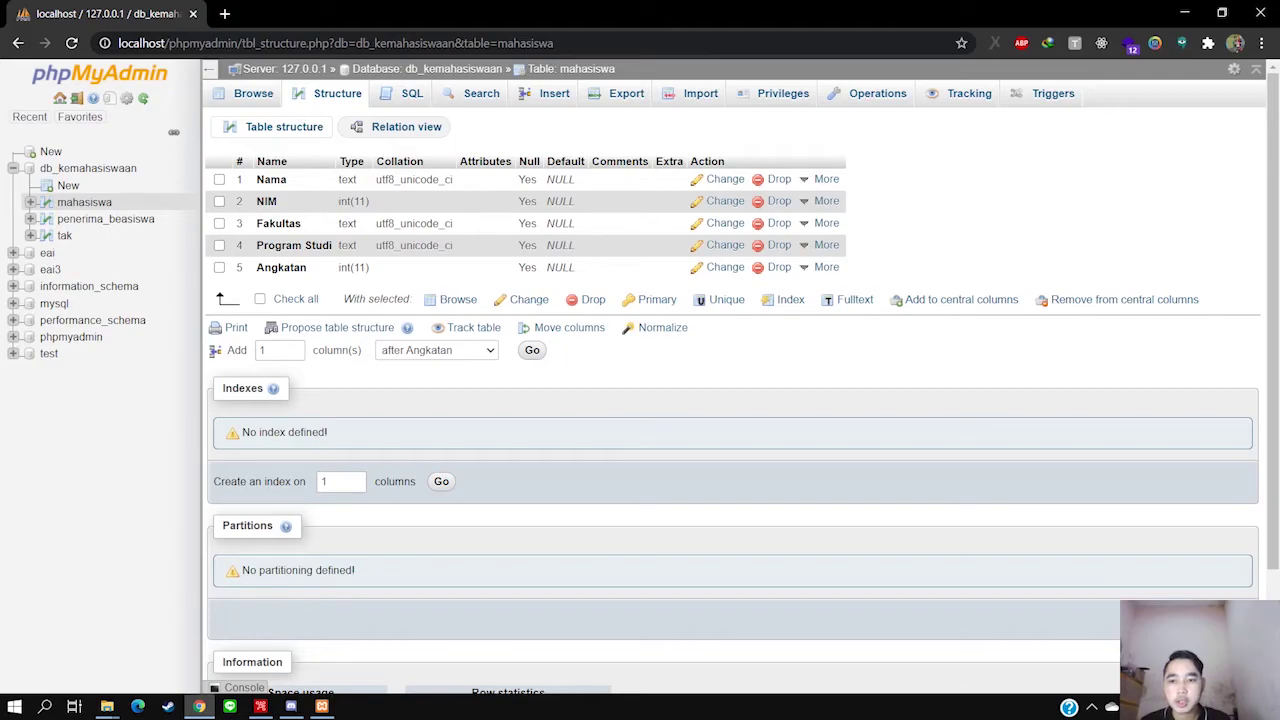
{"action": "key", "text": "alt+Tab"}
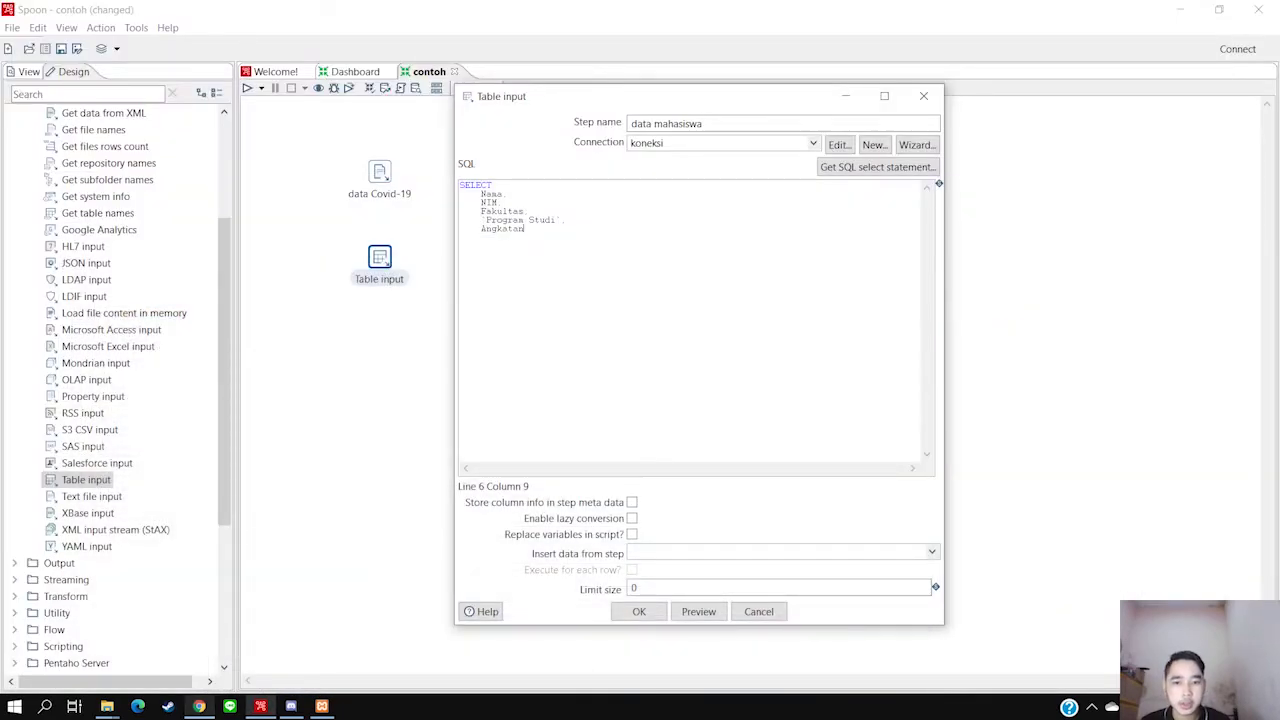
{"action": "type", "text": "ROM db"}
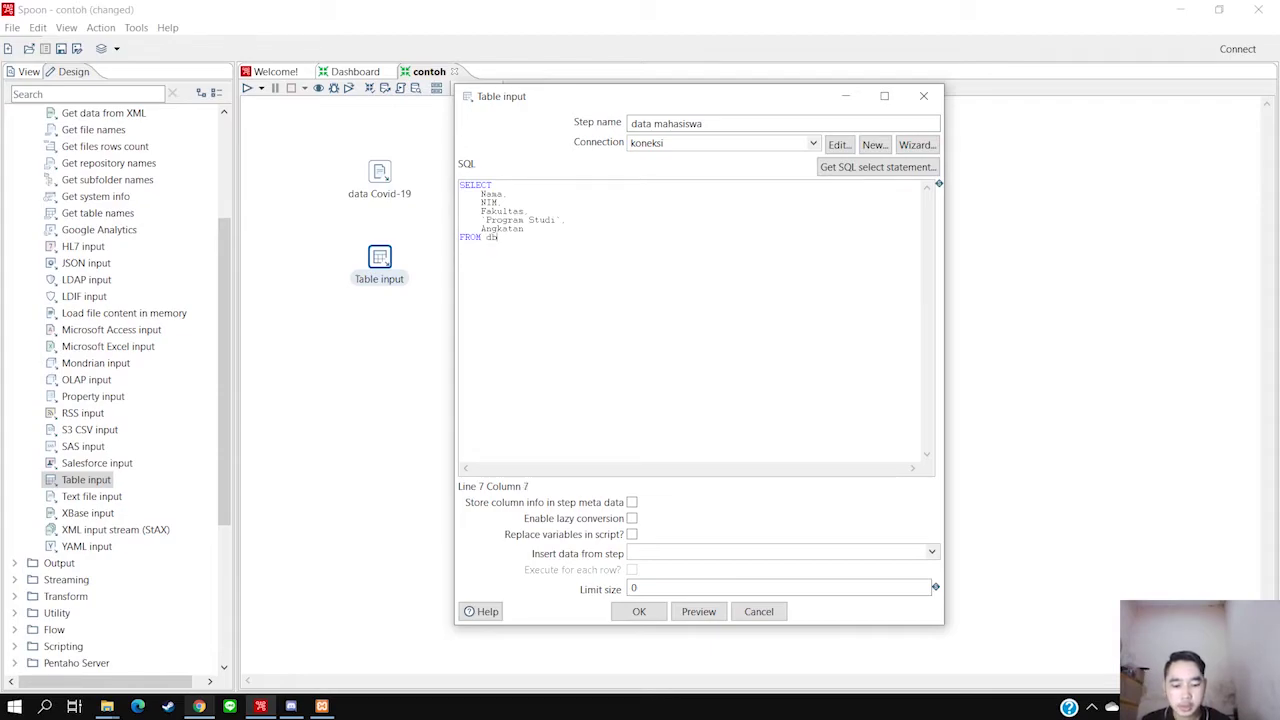
{"action": "type", "text": "_kemahasiswaan "}
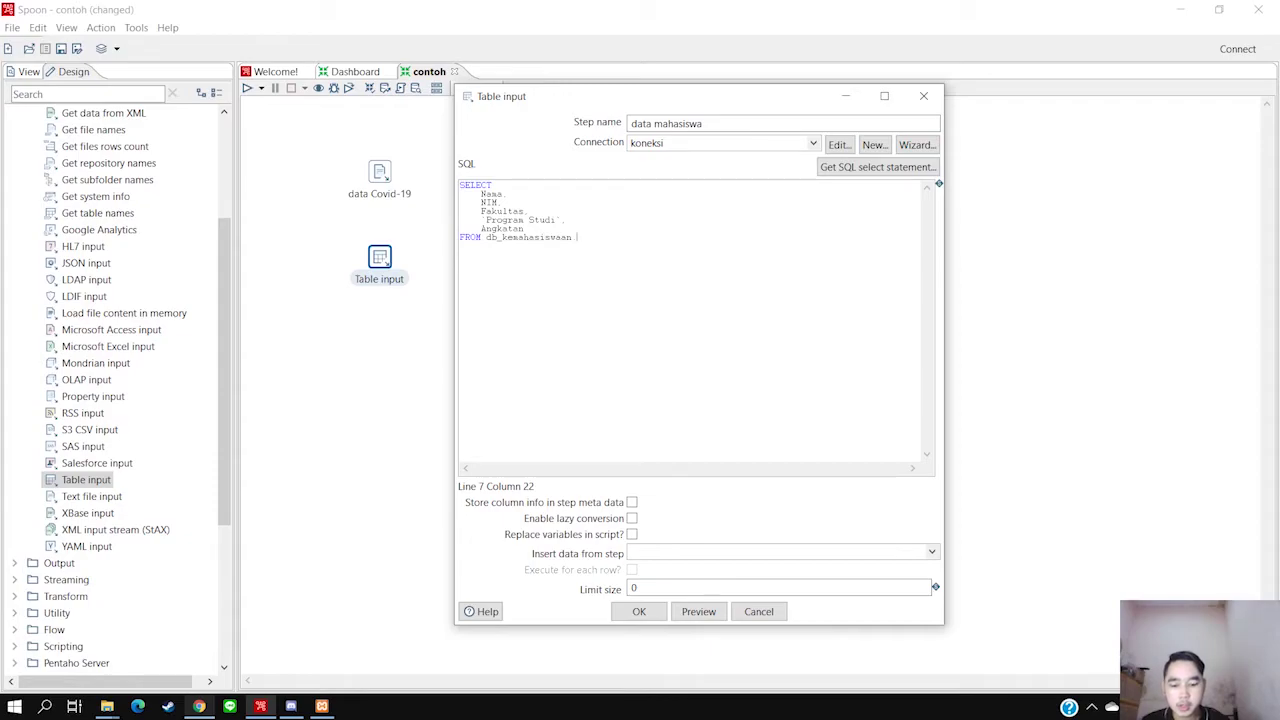
{"action": "type", "text": "mahasiswa"}
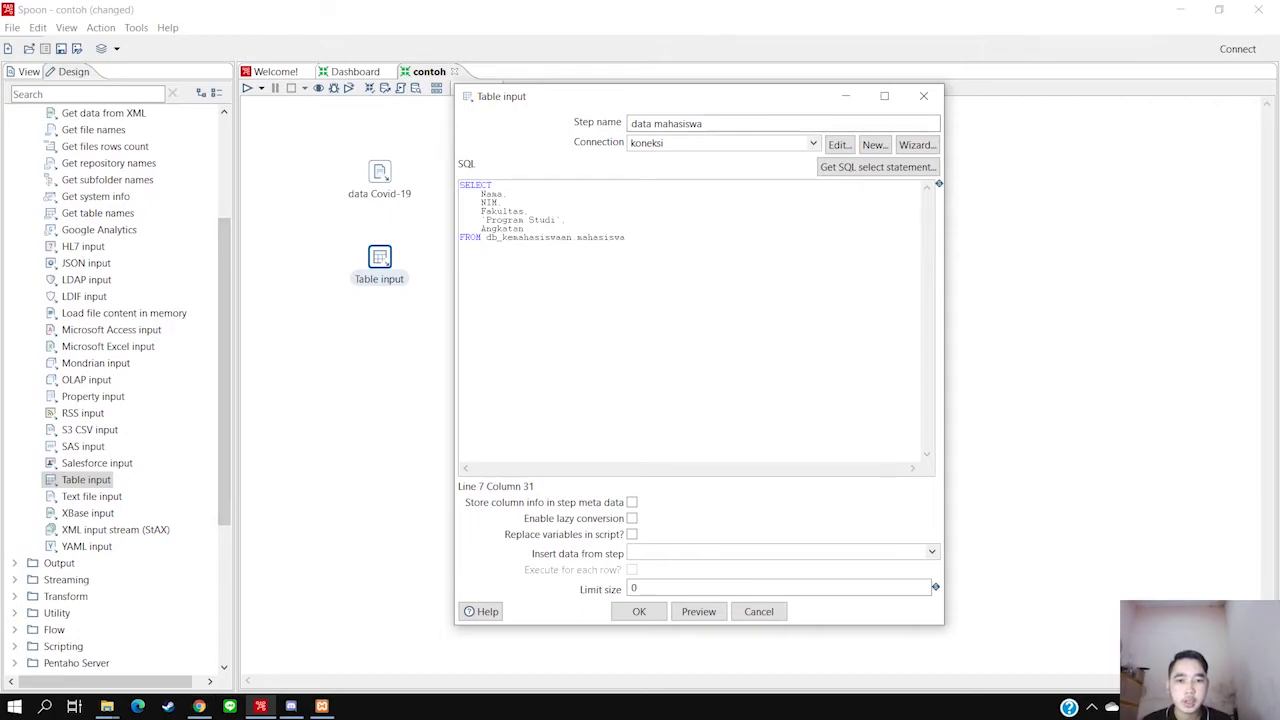
{"action": "key", "text": "super+Up"}
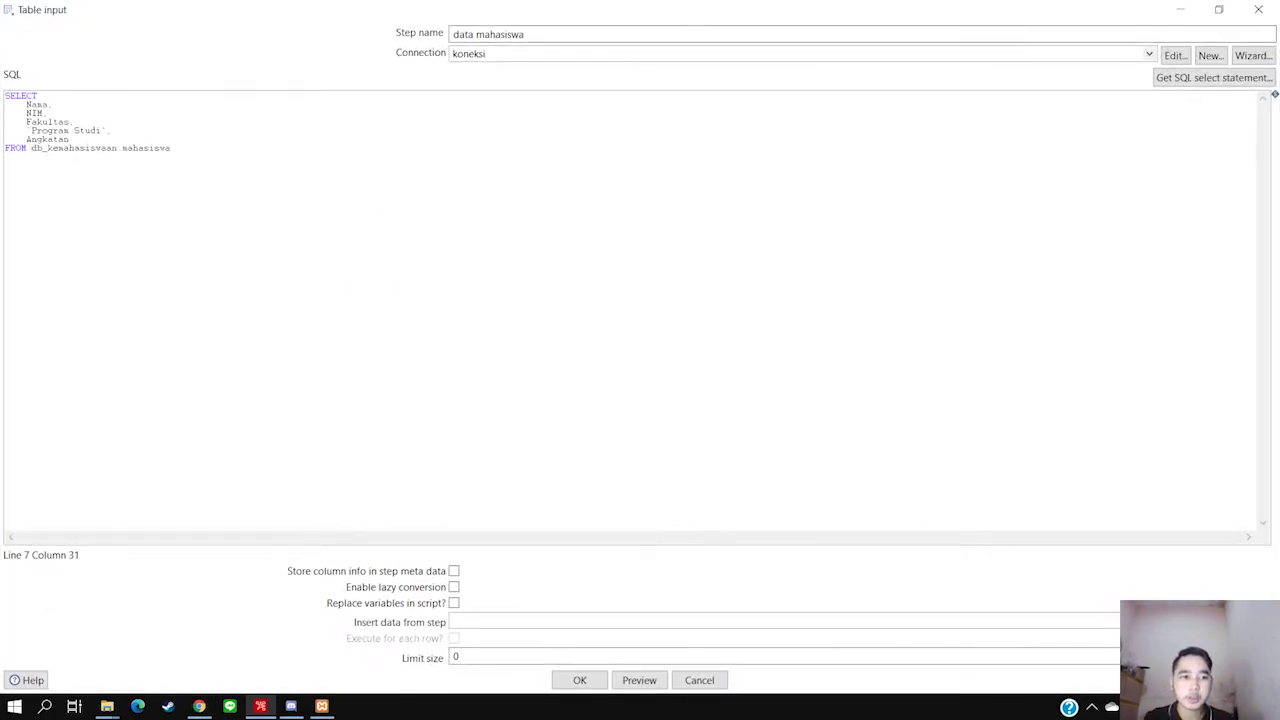
{"action": "key", "text": "super+Down"}
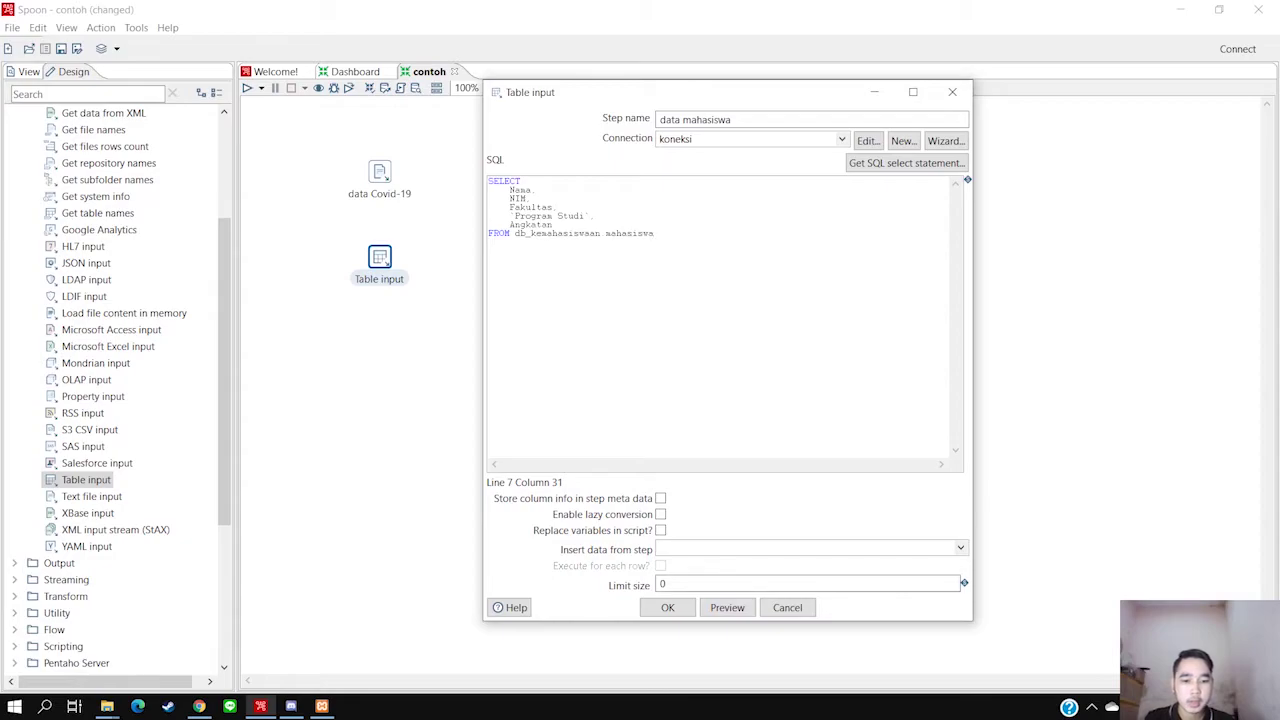
Preview the data mahasiswa rows, compare them with the mahasiswa table in phpMyAdmin, and save the Table input settings
{"action": "left_click", "coordinate": [727, 607]}
{"action": "key", "text": "Return"}
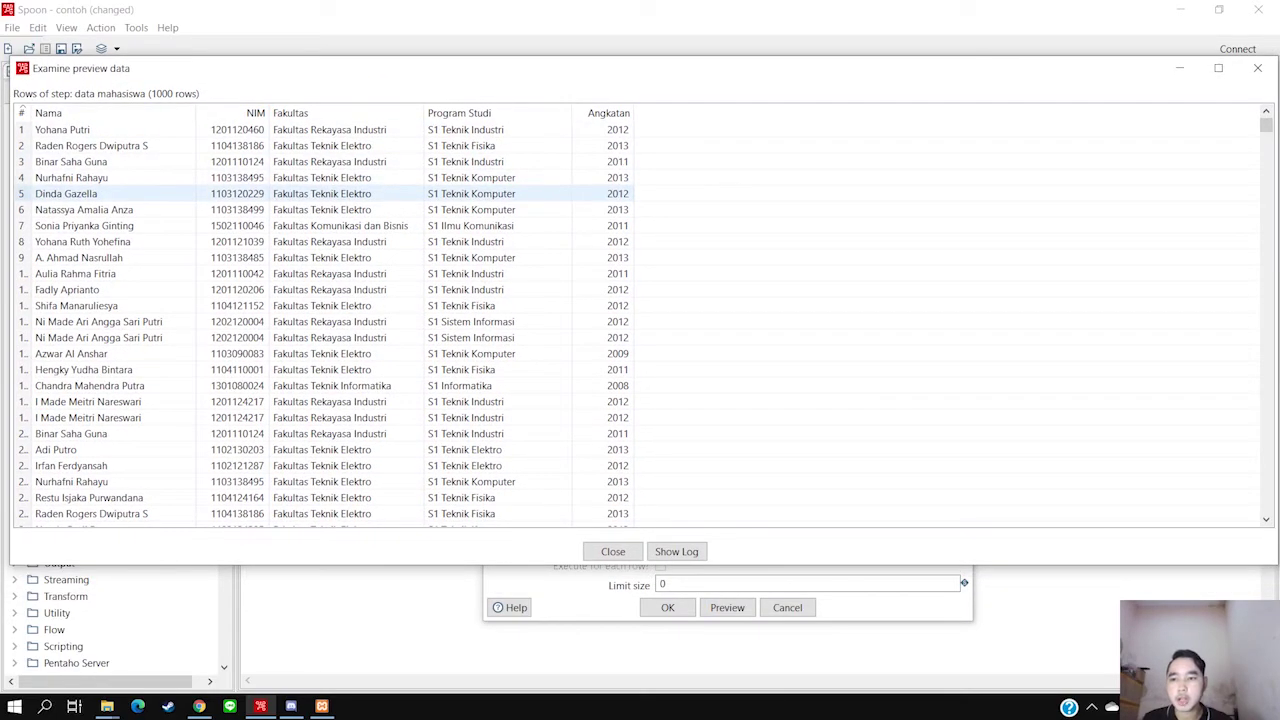
{"action": "left_click", "coordinate": [199, 706]}
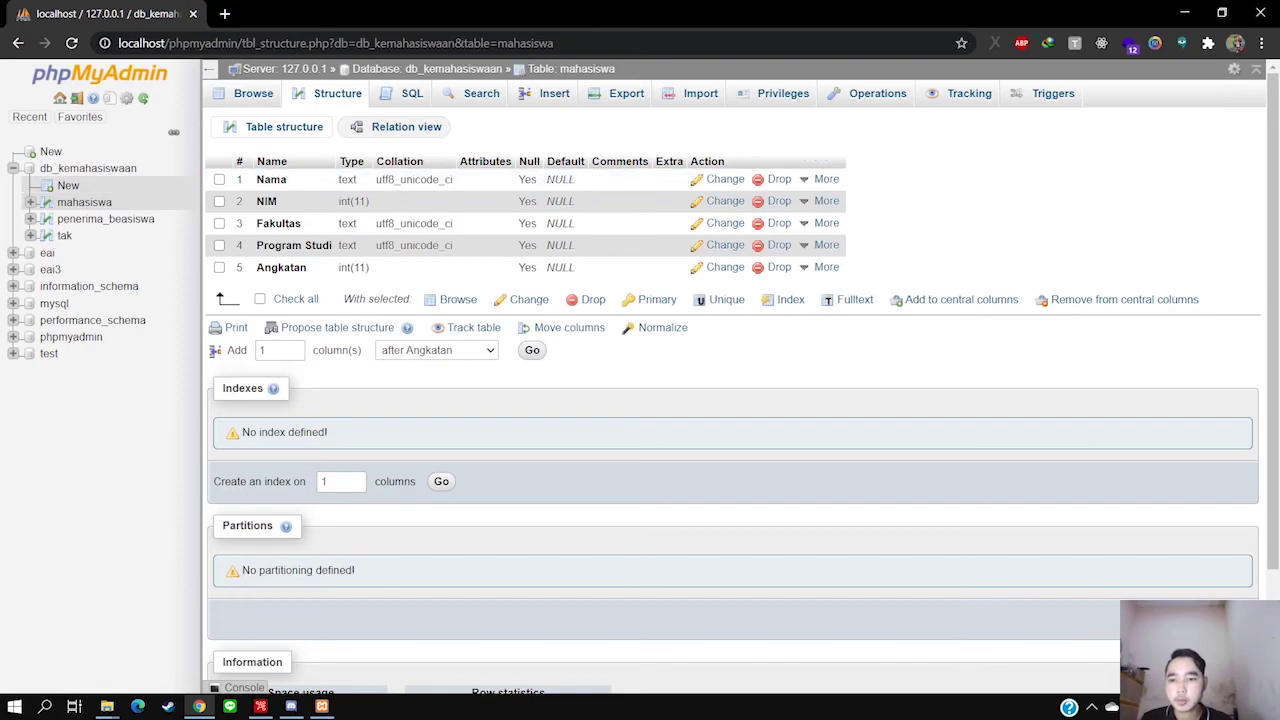
{"action": "left_click", "coordinate": [84, 202]}
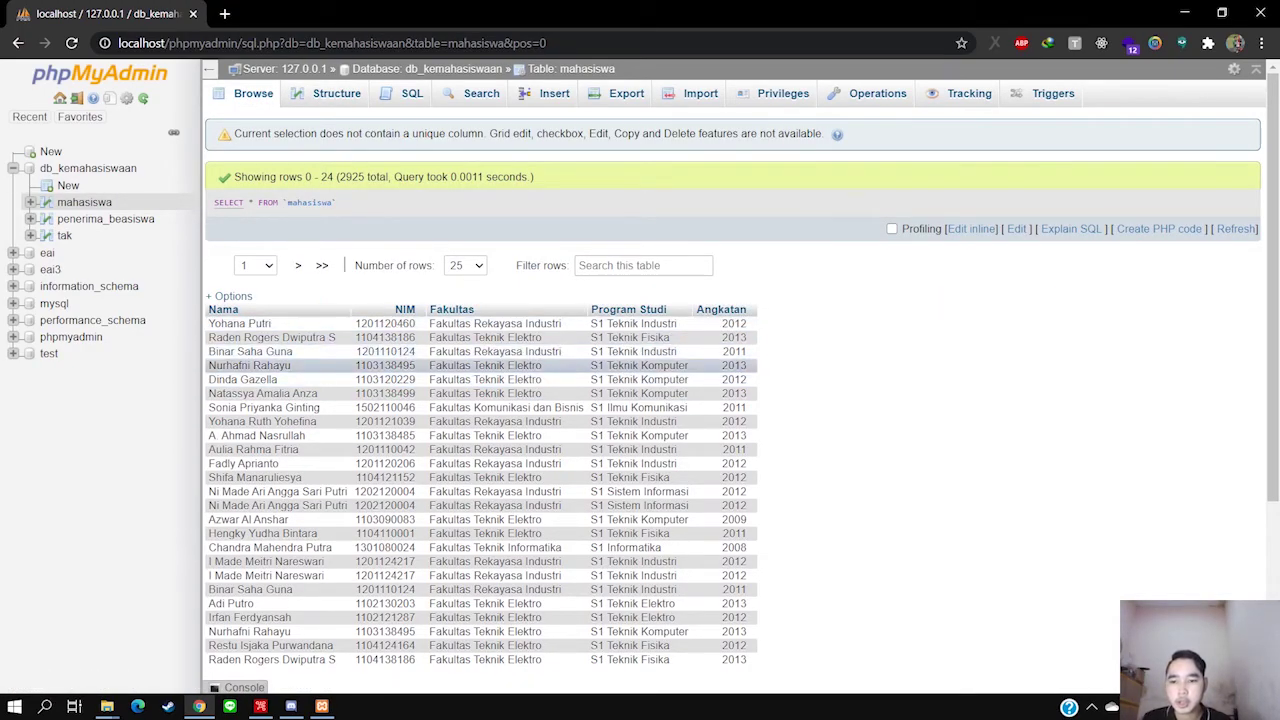
{"action": "left_click", "coordinate": [260, 706]}
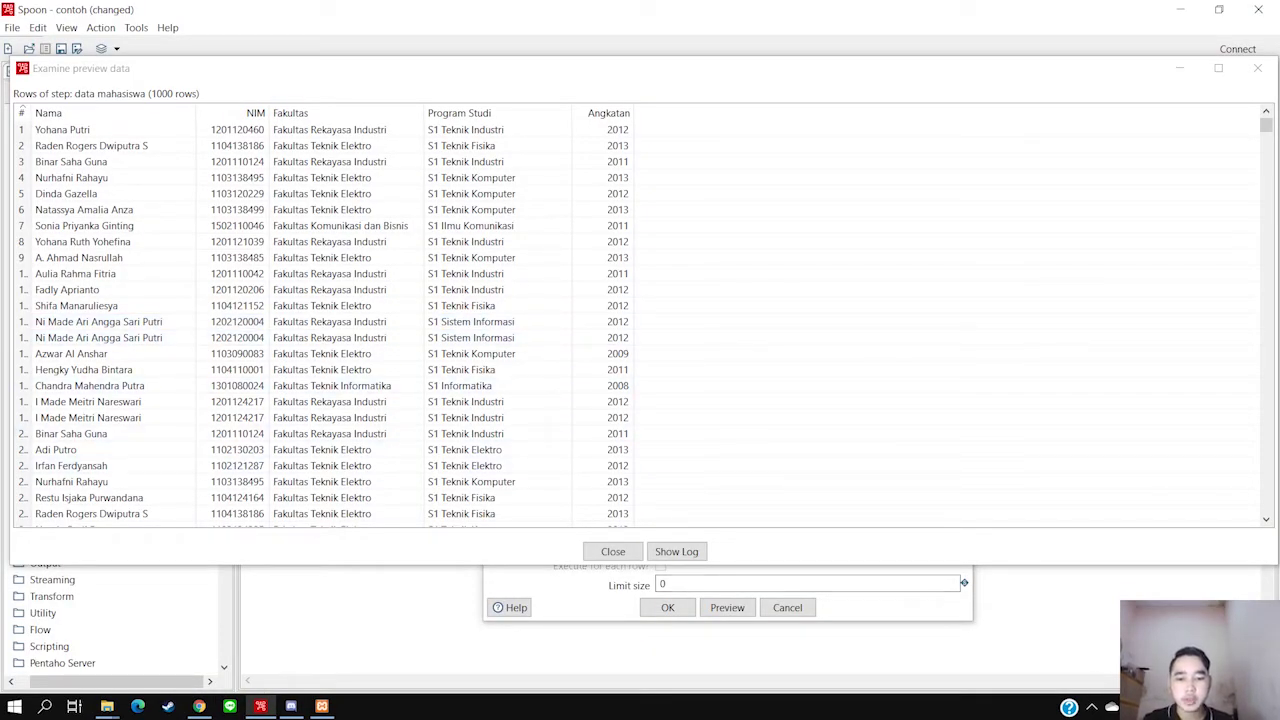
{"action": "left_click", "coordinate": [613, 551]}
{"action": "left_click", "coordinate": [668, 608]}
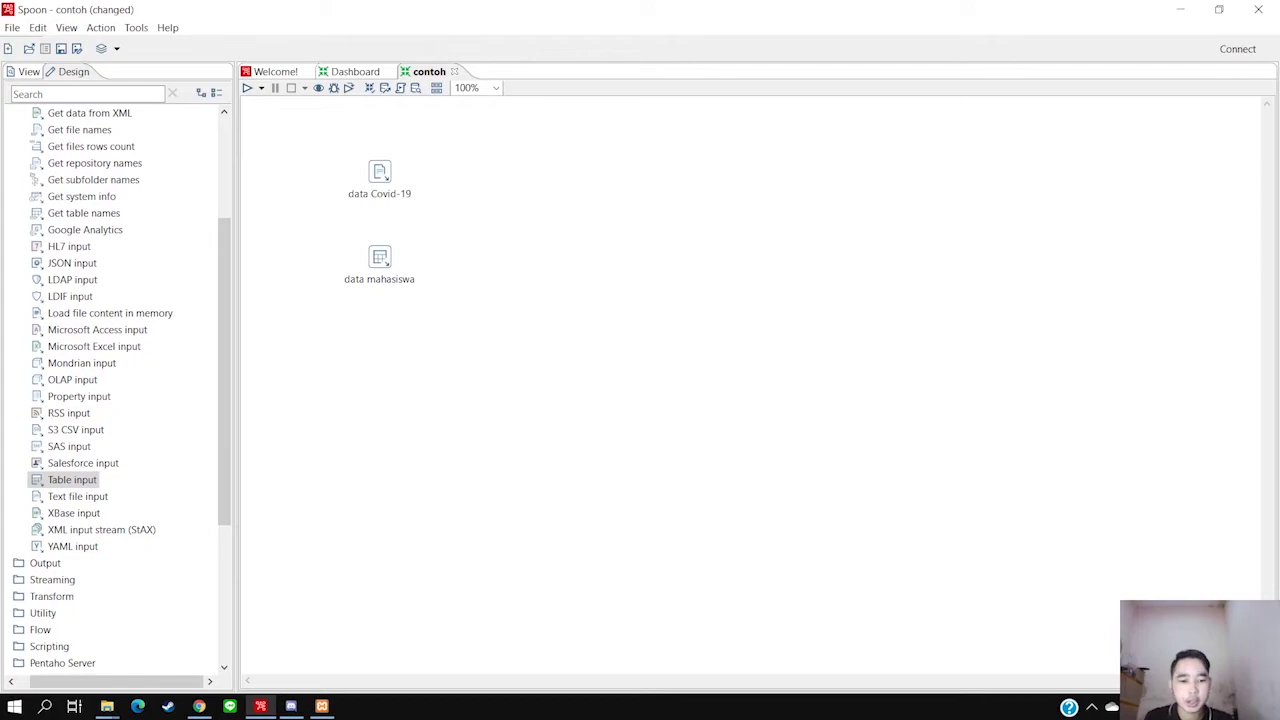
Search the design steps for "sort row" and place a Sort rows step beside data Covid-19
{"action": "left_click", "coordinate": [88, 94]}
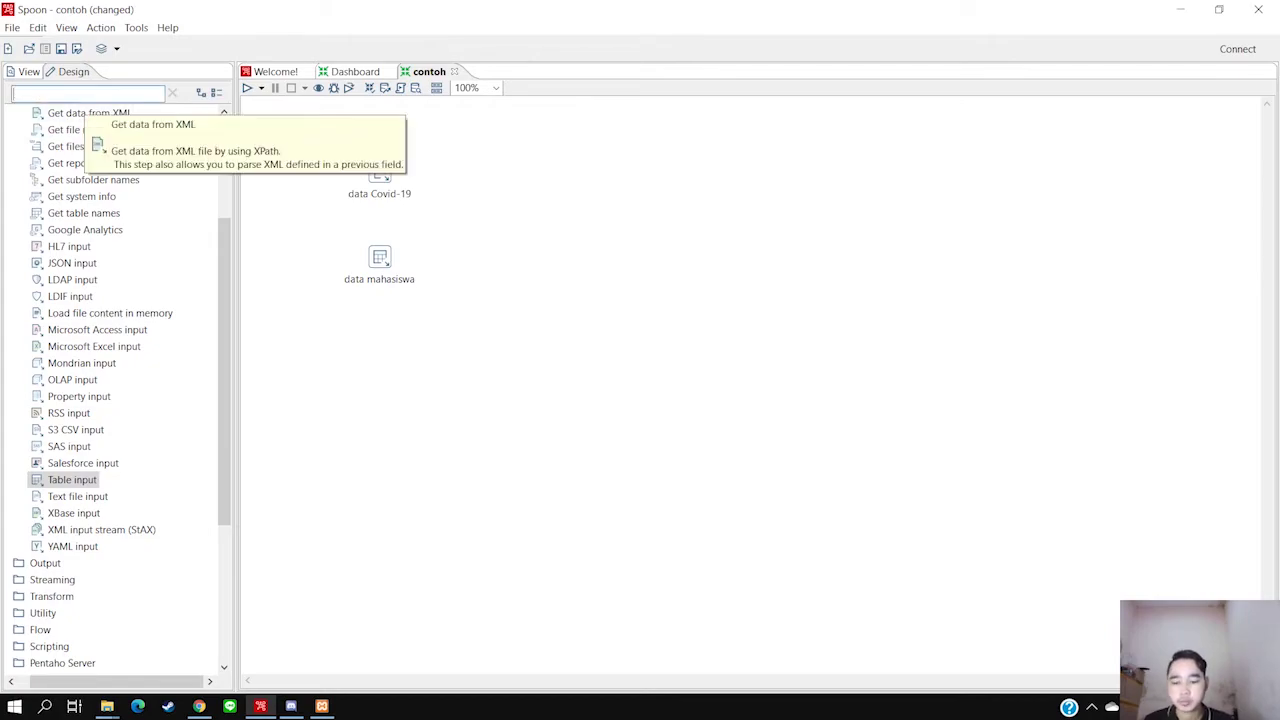
{"action": "type", "text": "sort row"}
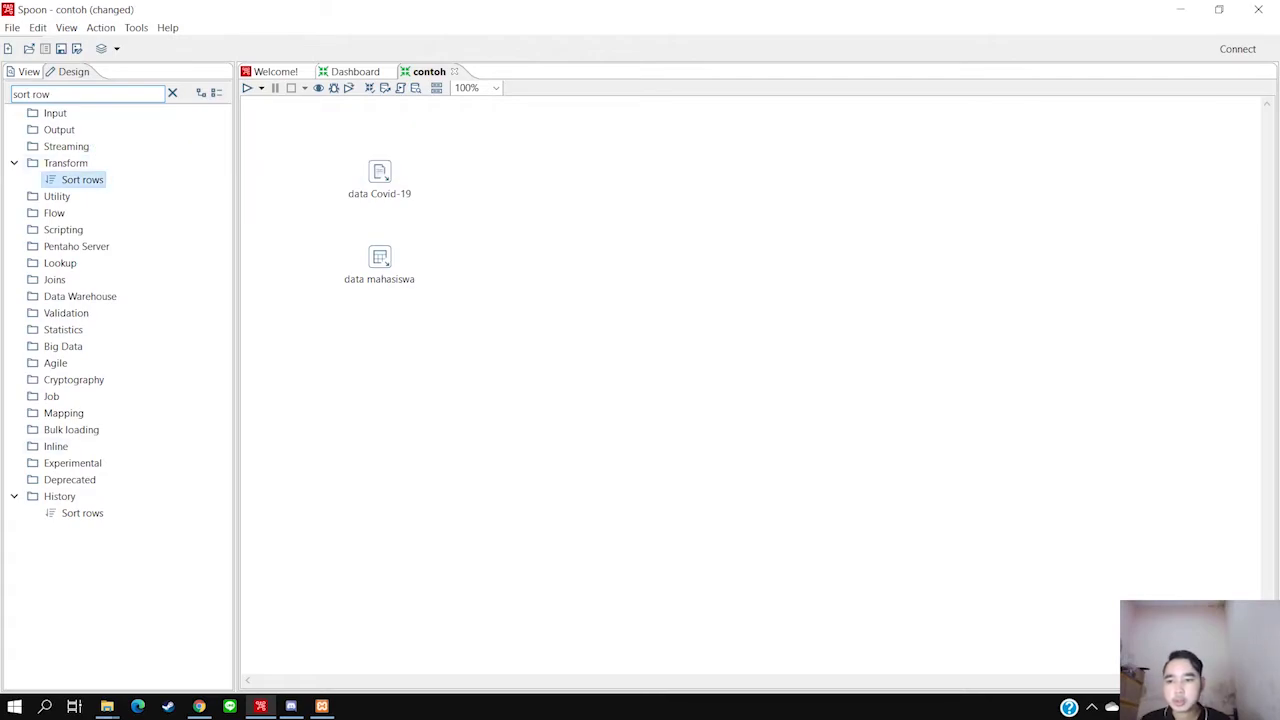
{"action": "left_click_drag", "start_coordinate": [82, 179], "coordinate": [475, 171]}
Enter NIM manually as the Sort rows field, with Ascending and Case sensitive compare both set to N
{"action": "double_click", "coordinate": [475, 171]}
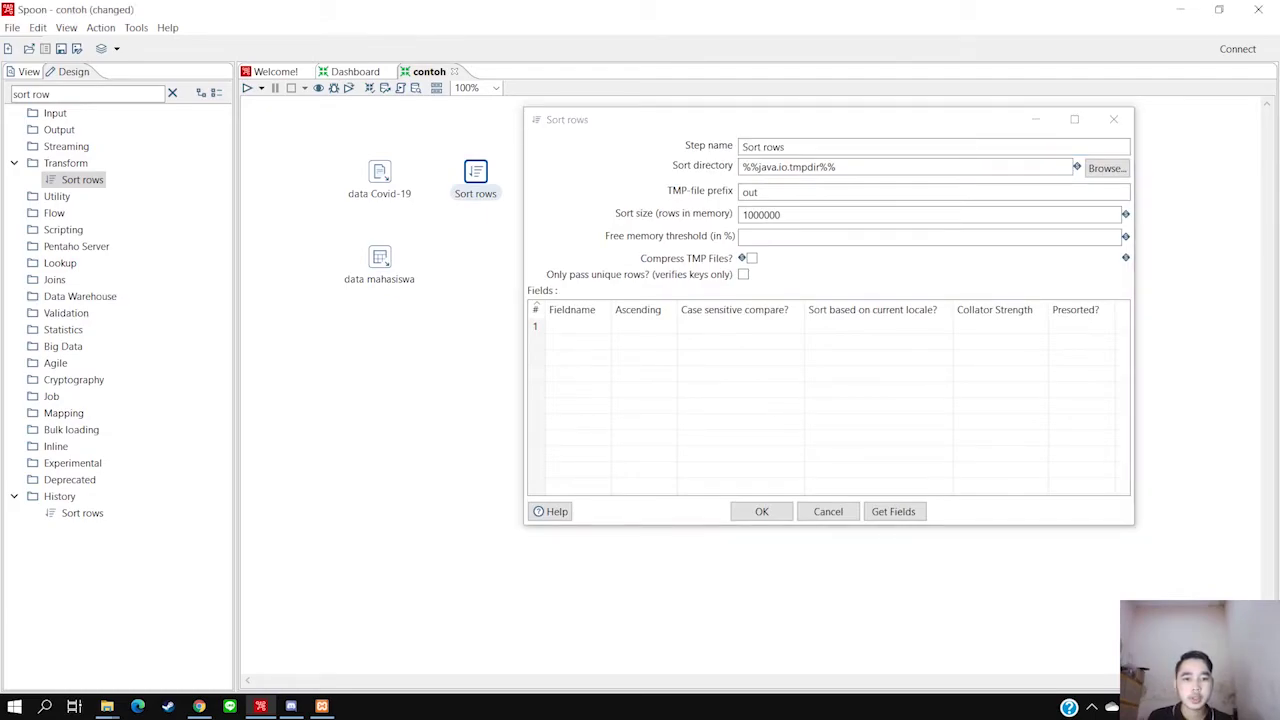
{"action": "left_click", "coordinate": [893, 511]}
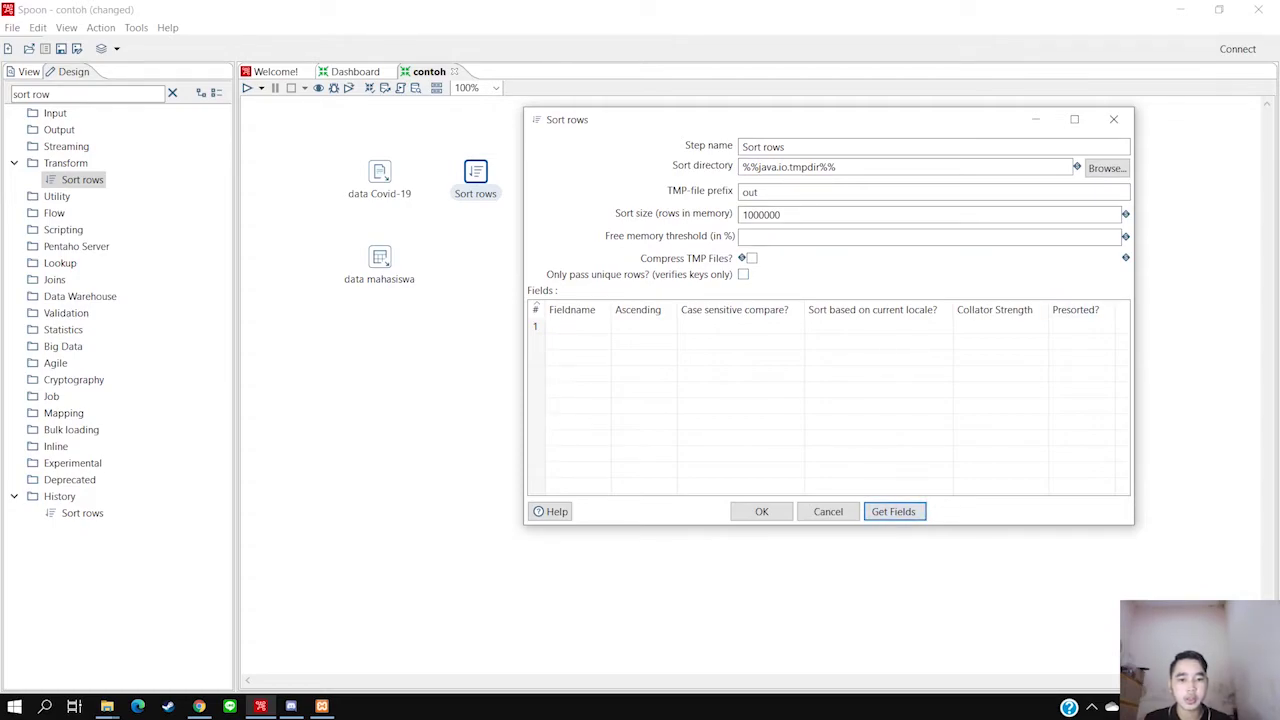
{"action": "left_click", "coordinate": [575, 341]}
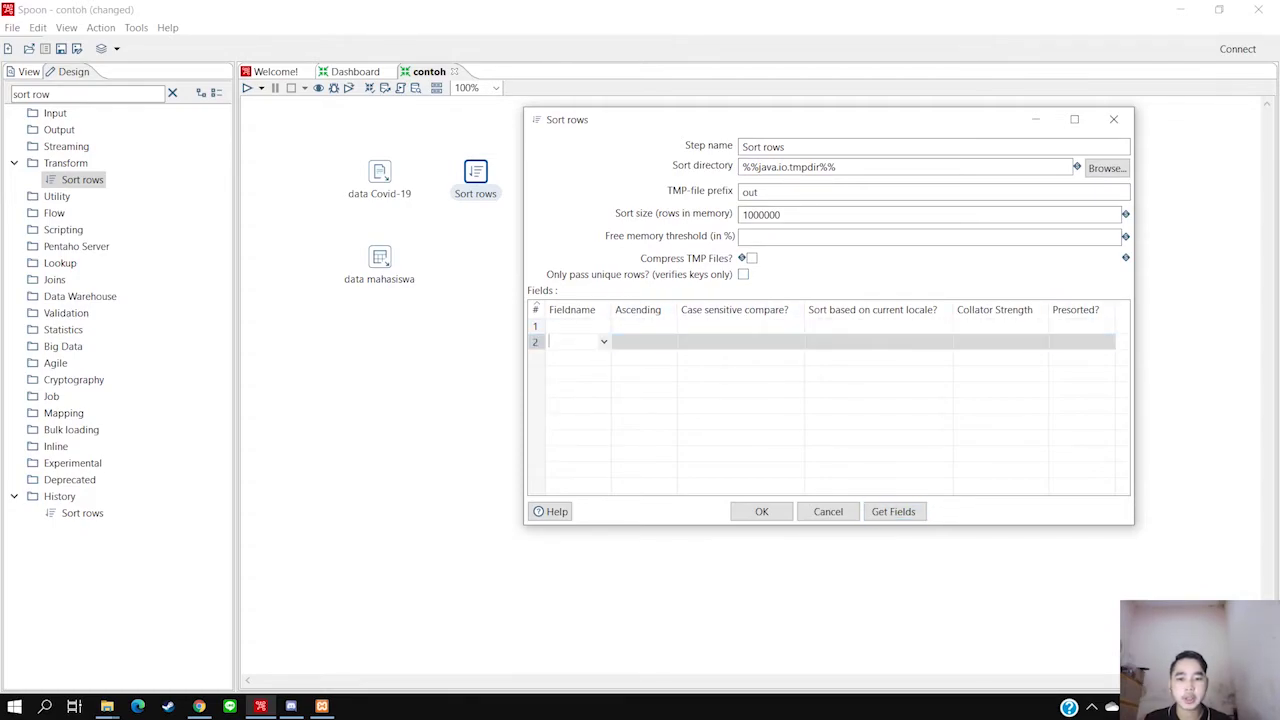
{"action": "key", "text": "Escape"}
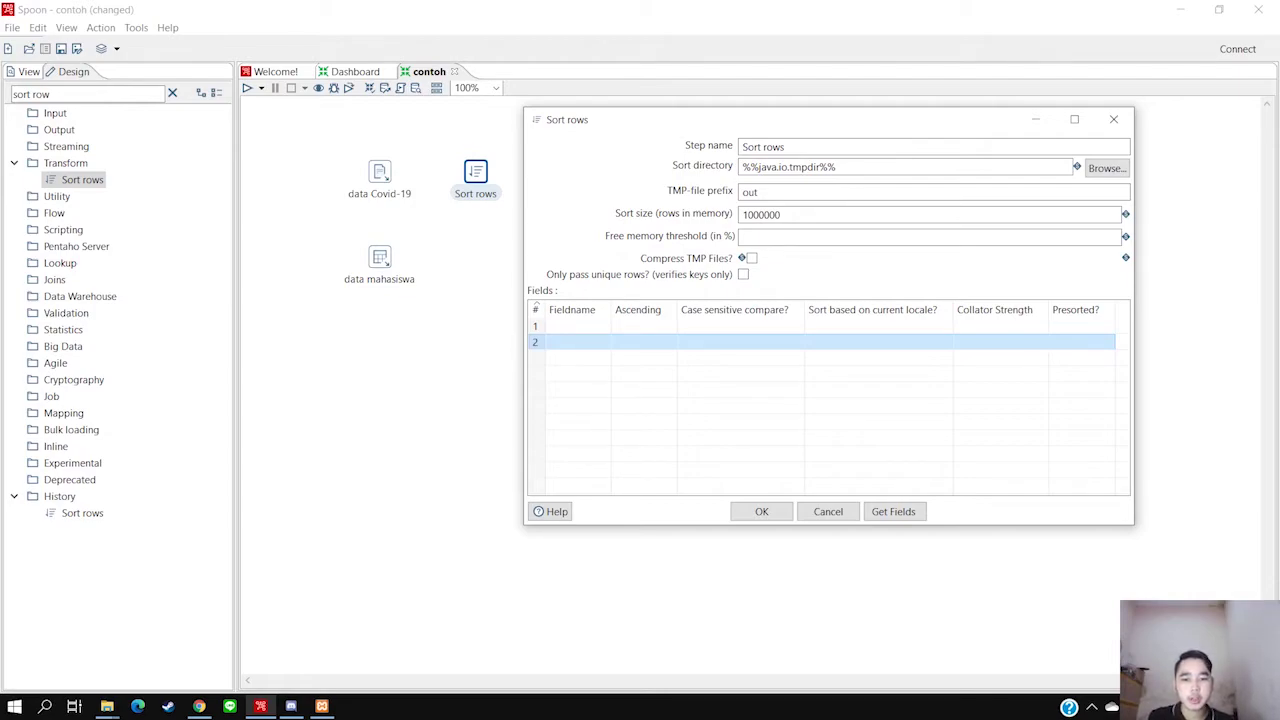
{"action": "left_click", "coordinate": [575, 325]}
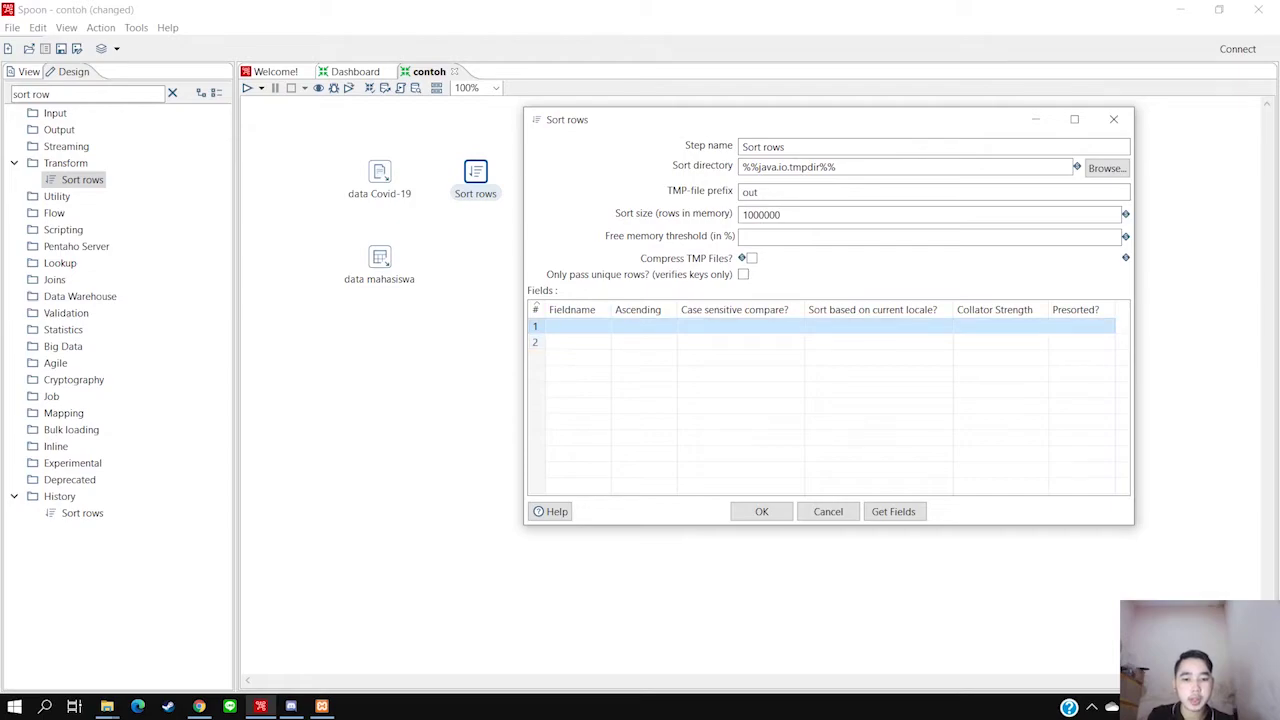
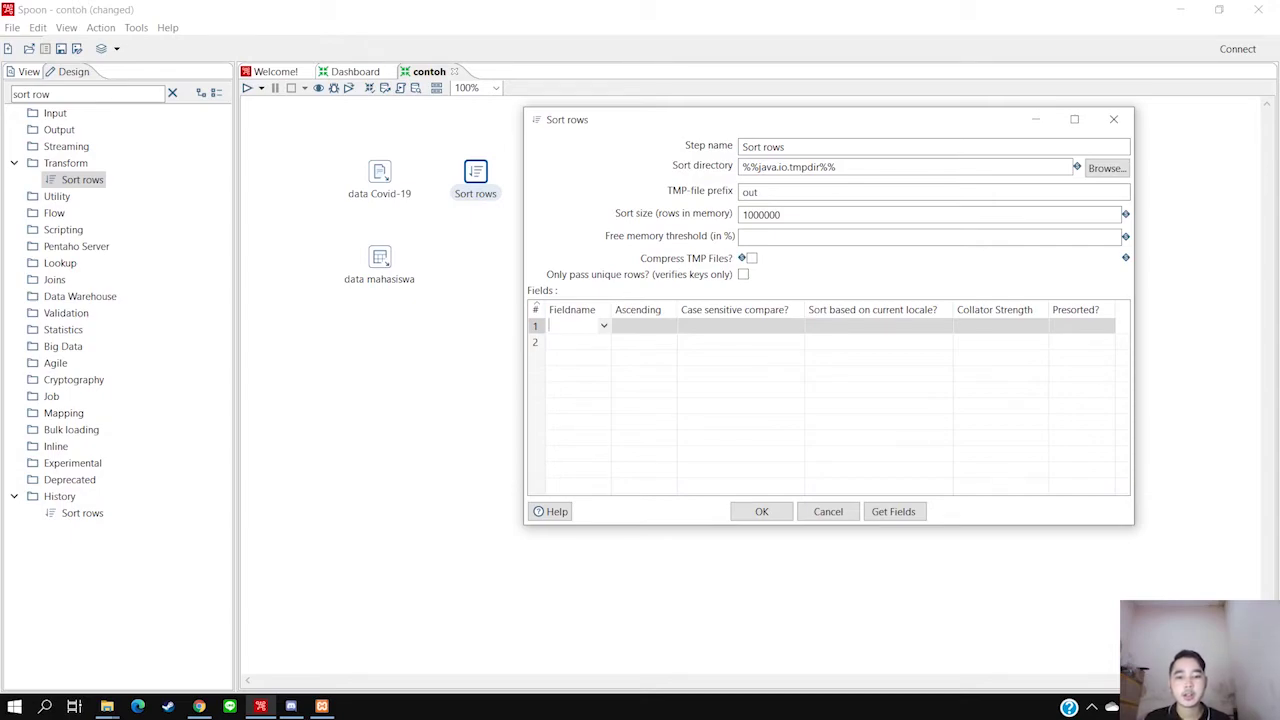
{"action": "type", "text": "NIM"}
{"action": "key", "text": "Return"}
{"action": "left_click", "coordinate": [643, 326]}
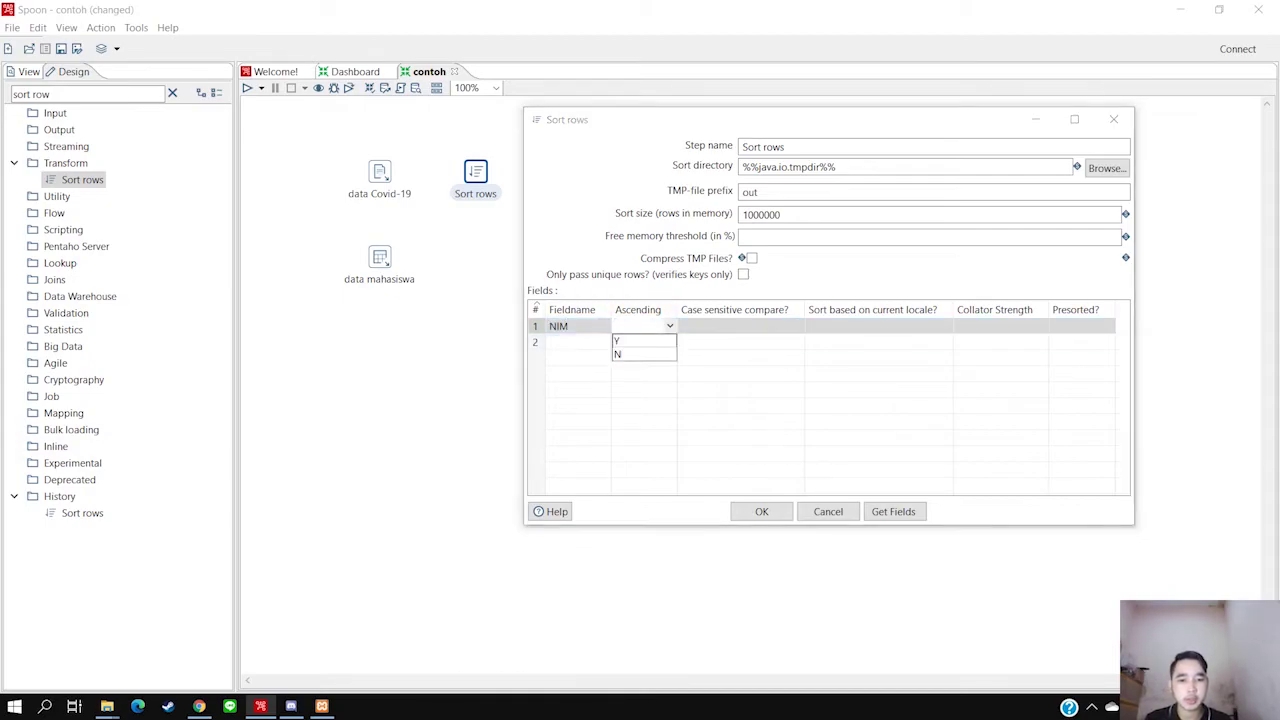
{"action": "left_click", "coordinate": [617, 354]}
{"action": "left_click", "coordinate": [740, 326]}
{"action": "left_click", "coordinate": [720, 354]}
Set NIM's current-locale sorting to N, Collator Strength to 0 and Presorted to N, and save the Sort rows settings
{"action": "left_click", "coordinate": [870, 326]}
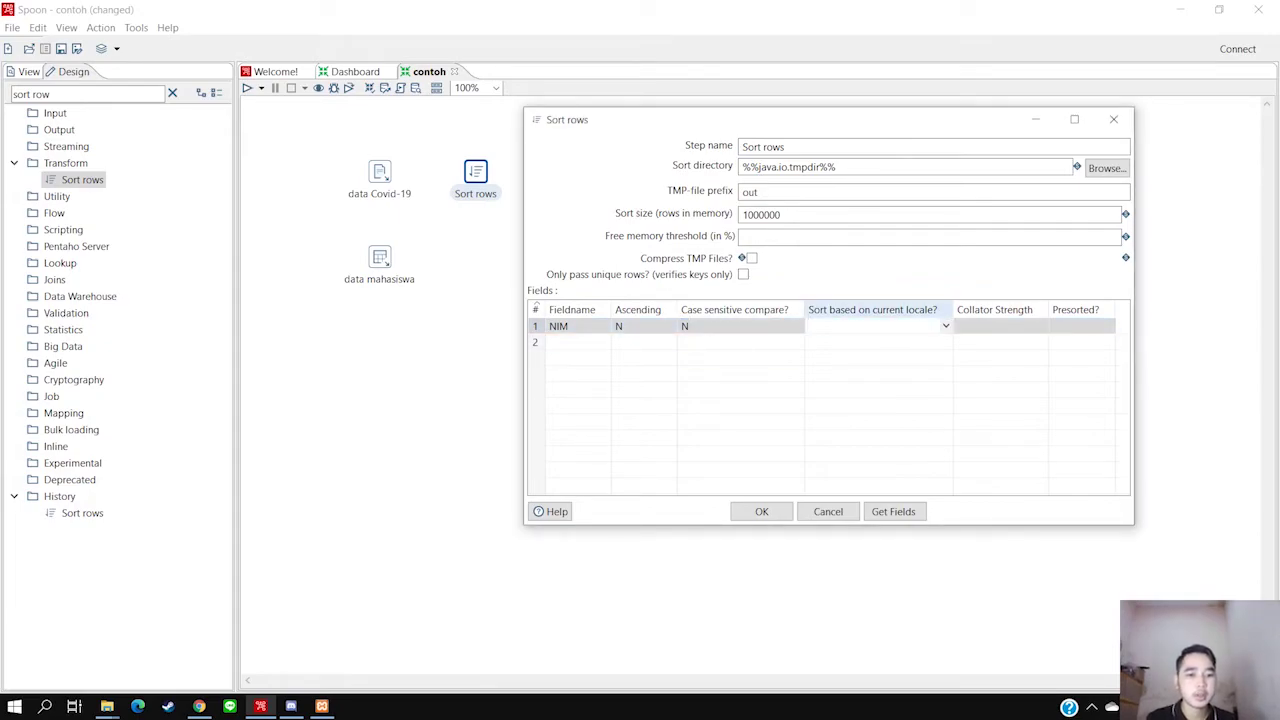
{"action": "left_click", "coordinate": [945, 326]}
{"action": "left_click", "coordinate": [870, 352]}
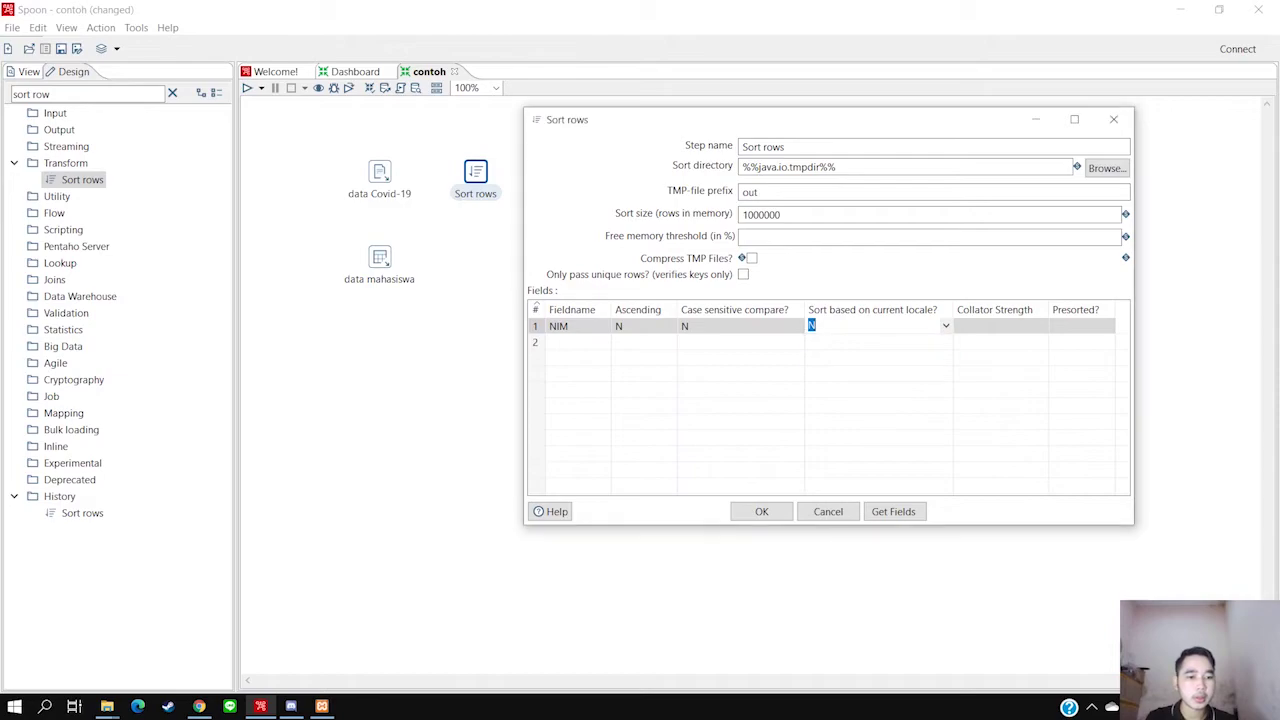
{"action": "left_click", "coordinate": [1000, 326]}
{"action": "left_click", "coordinate": [1041, 326]}
{"action": "left_click", "coordinate": [975, 340]}
{"action": "left_click", "coordinate": [1080, 326]}
{"action": "left_click", "coordinate": [1107, 326]}
{"action": "left_click", "coordinate": [1070, 352]}
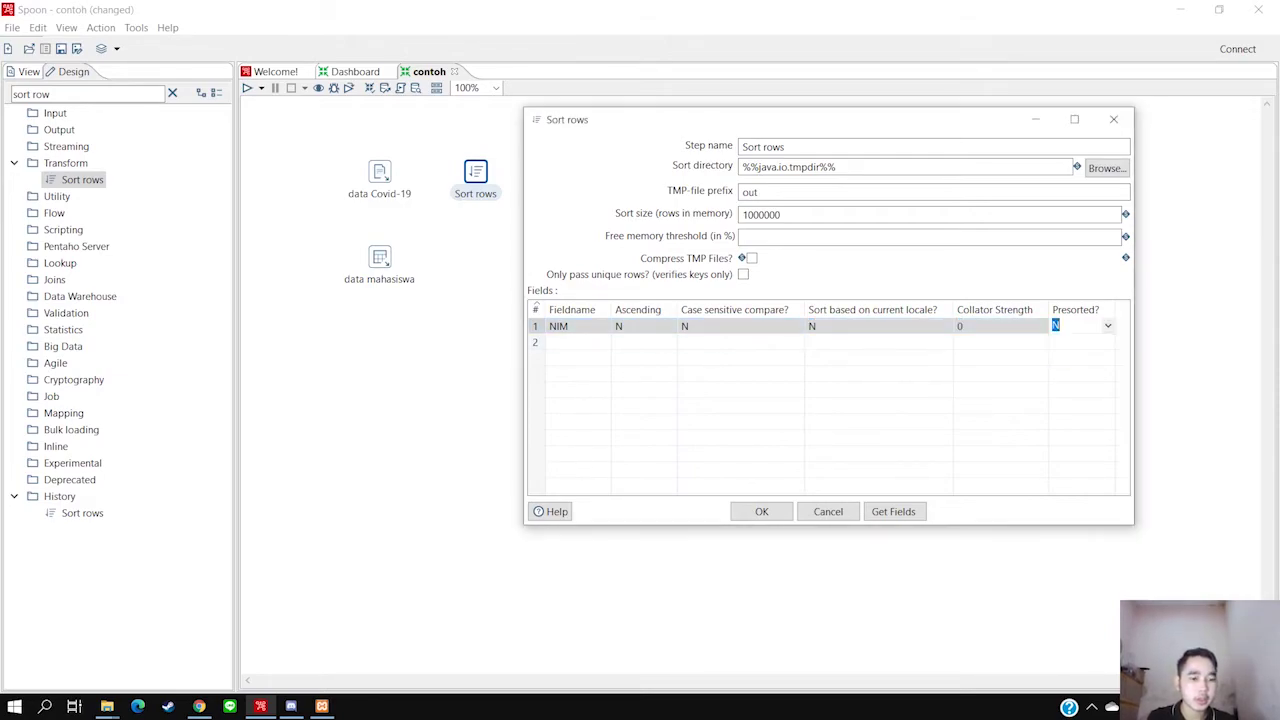
{"action": "left_click", "coordinate": [770, 514]}
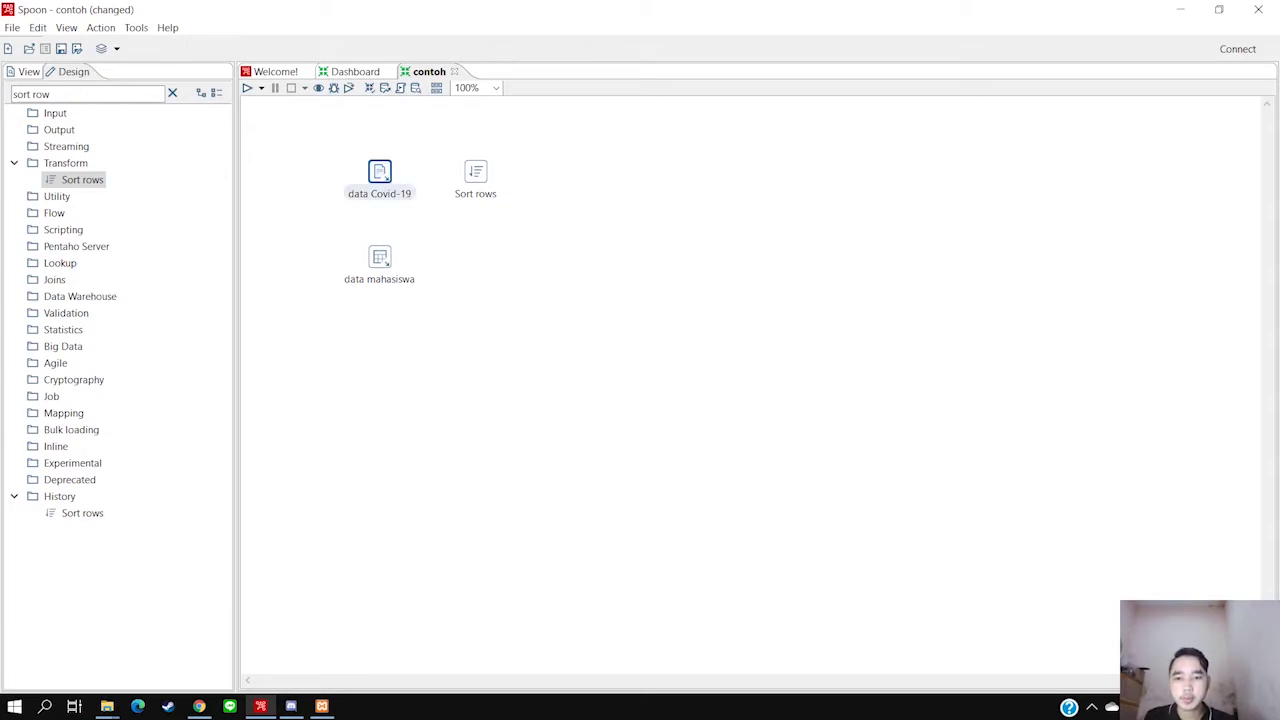
Connect data Covid-19 to Sort rows with a hop using the main output of step
{"action": "left_click", "coordinate": [380, 172]}
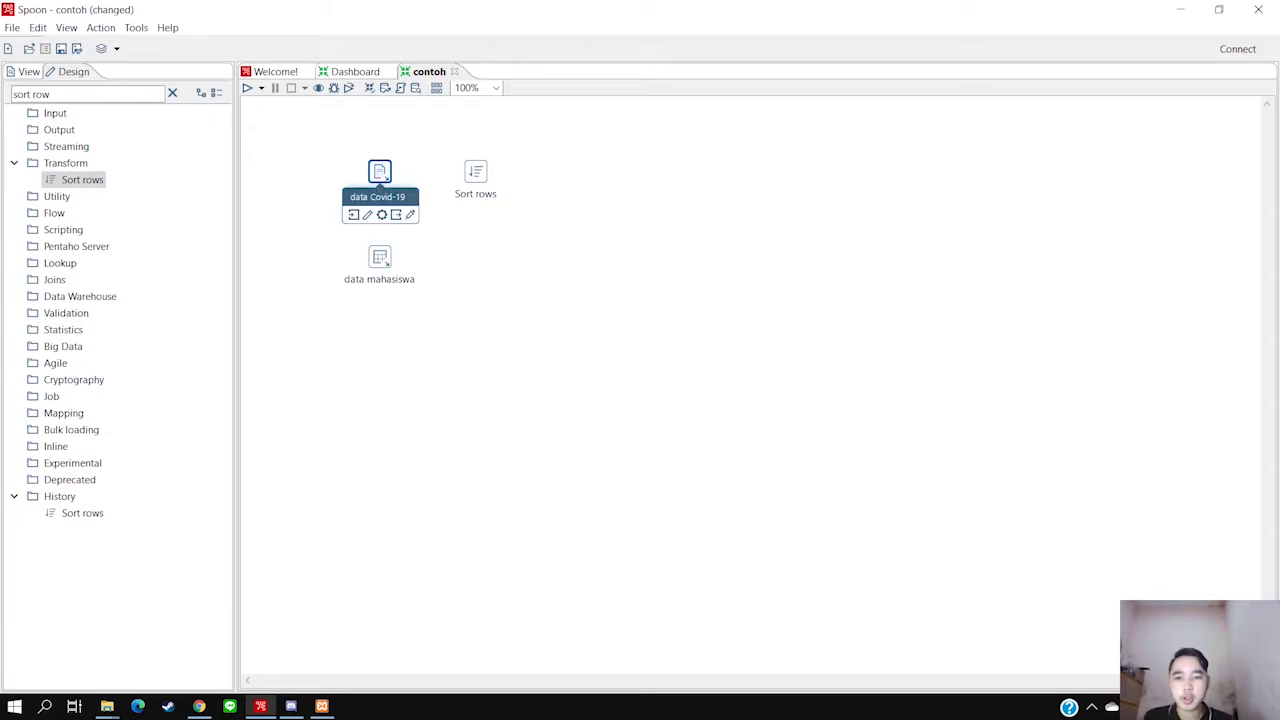
{"action": "left_click_drag", "start_coordinate": [353, 214], "coordinate": [475, 172]}
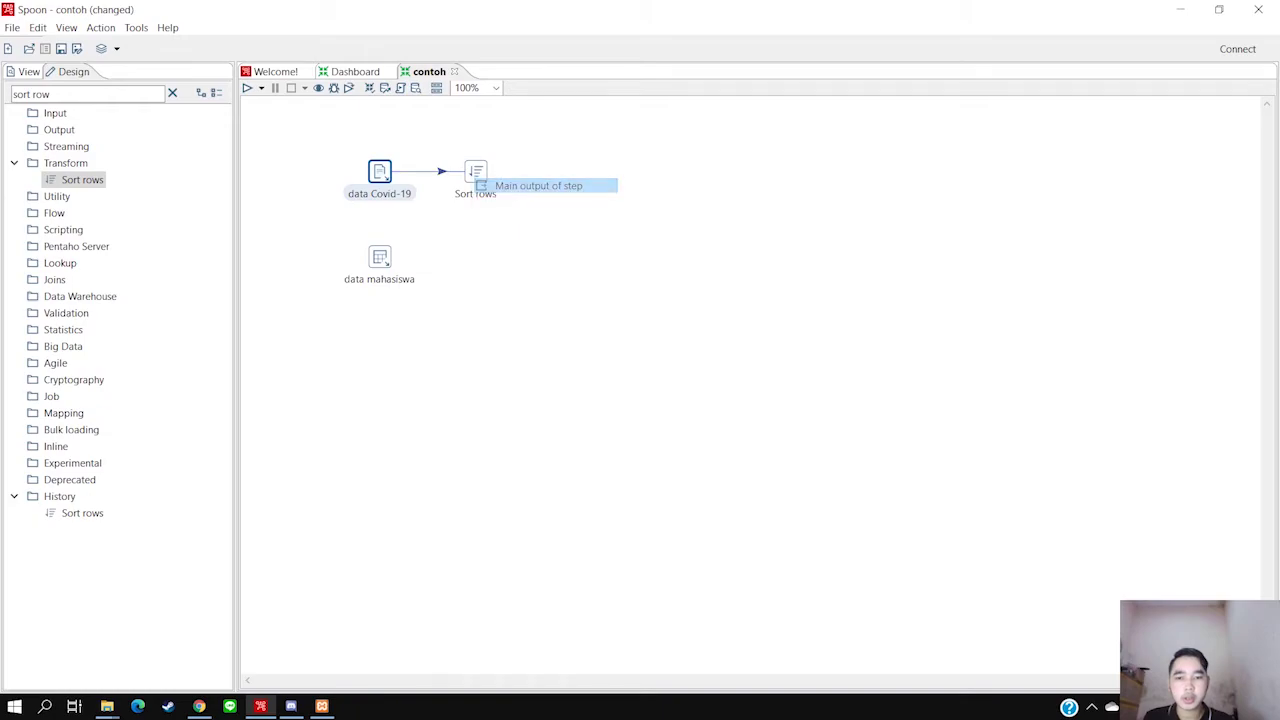
{"action": "left_click", "coordinate": [500, 183]}
Clear the Sort rows fields, load all incoming fields instead, and remove Zona Tinggal and Kondisi so only NIM is left
{"action": "double_click", "coordinate": [475, 172]}
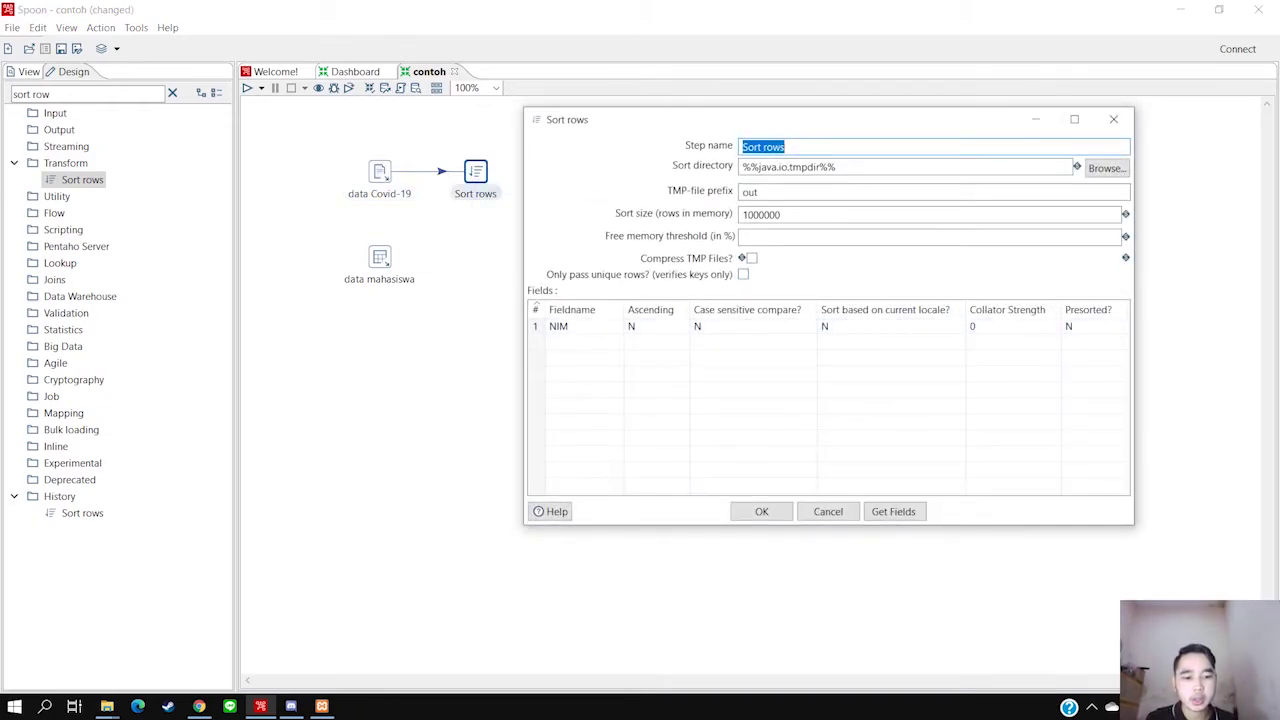
{"action": "left_click", "coordinate": [893, 511]}
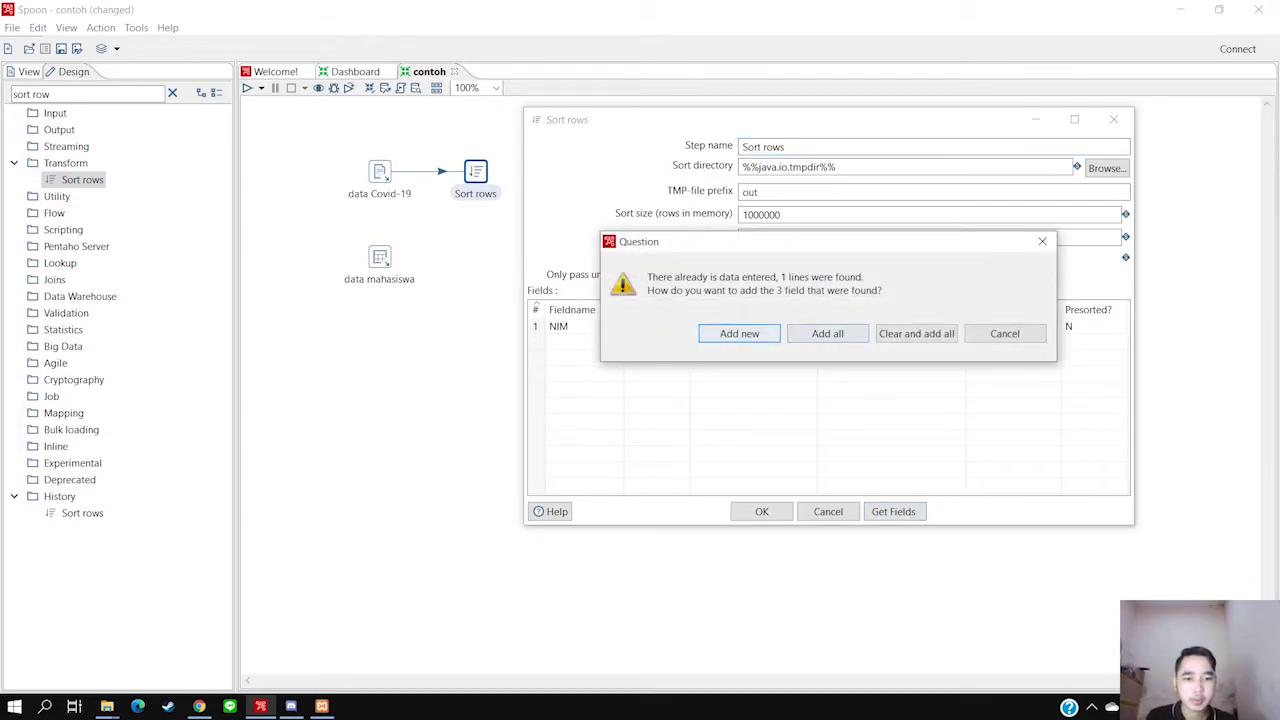
{"action": "left_click", "coordinate": [916, 333]}
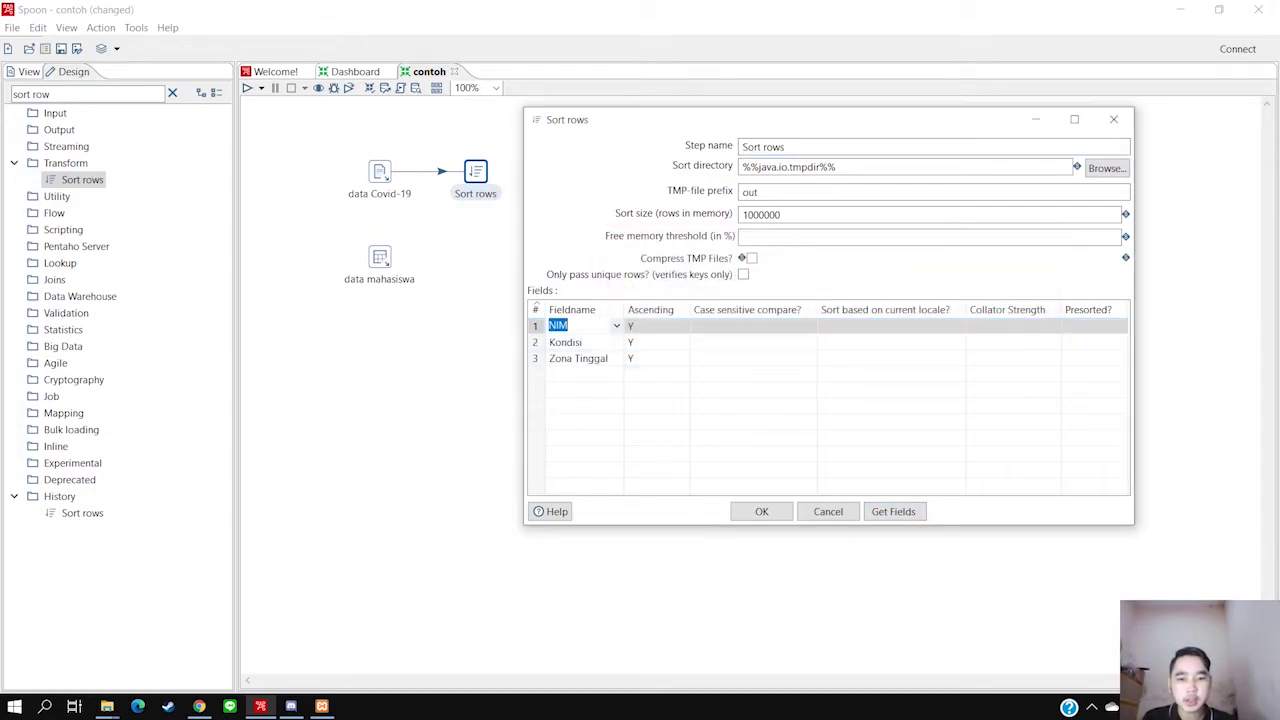
{"action": "key", "text": "Escape"}
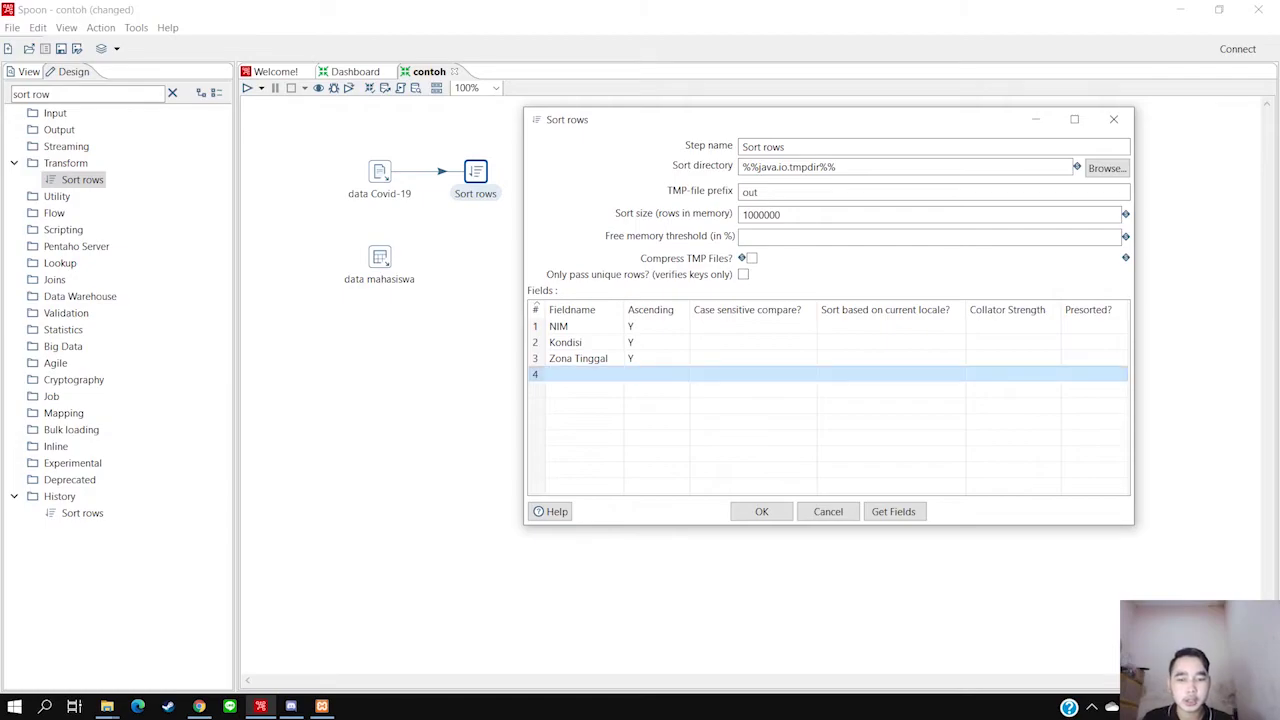
{"action": "left_click", "coordinate": [578, 358]}
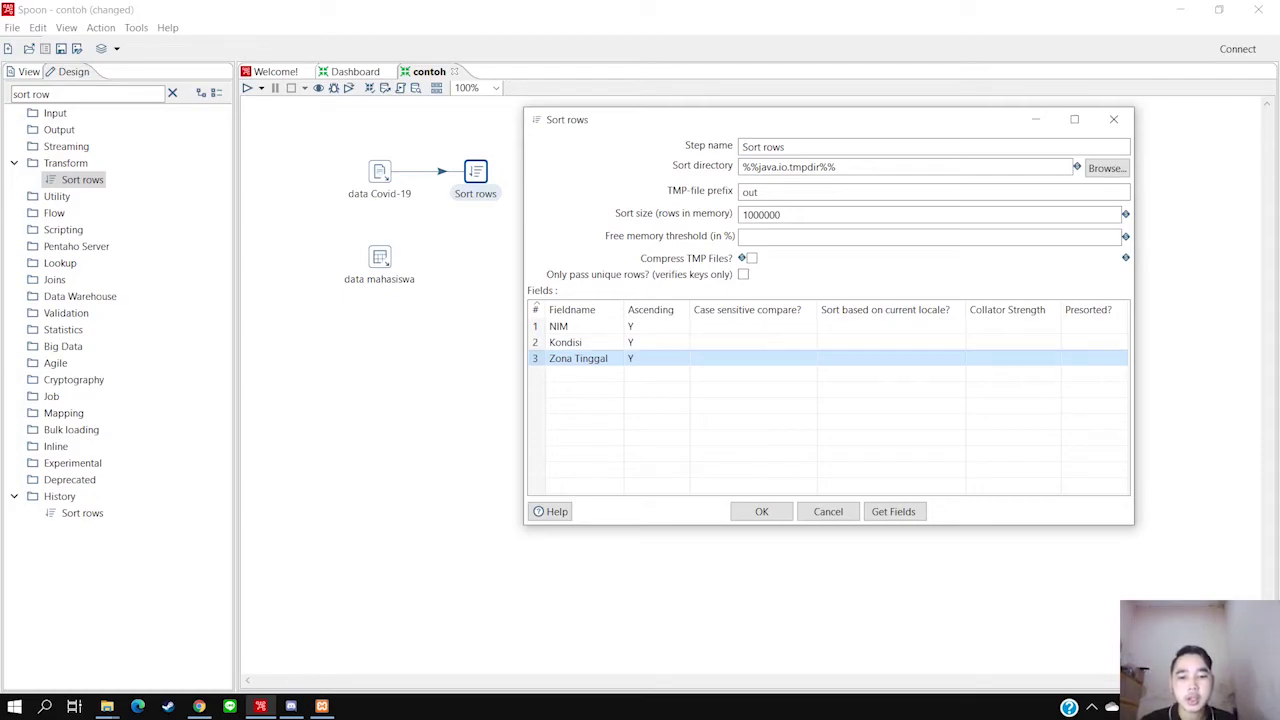
{"action": "key", "text": "Delete"}
{"action": "key", "text": "Delete"}
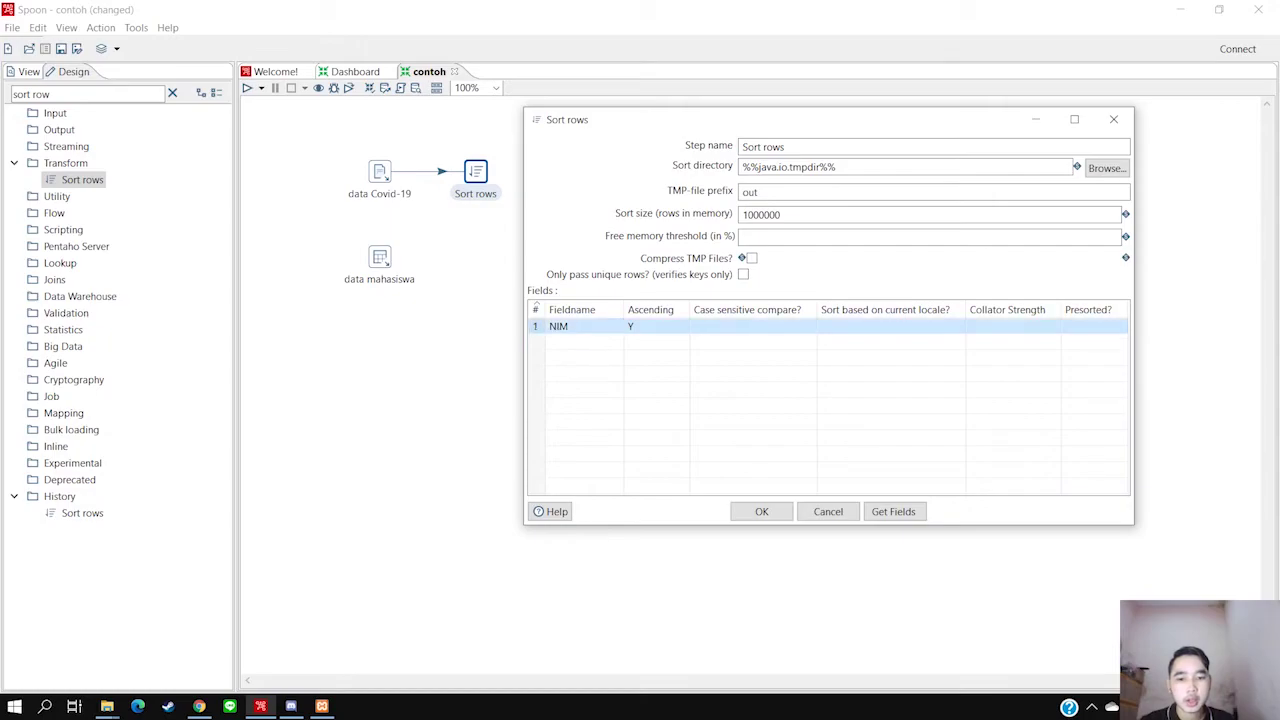
Set Ascending and Case sensitive compare to N for the NIM sort field
{"action": "left_click", "coordinate": [650, 326]}
{"action": "key", "text": "alt+Down"}
{"action": "key", "text": "Down"}
{"action": "key", "text": "Return"}
{"action": "key", "text": "Tab"}
{"action": "key", "text": "alt+Down"}
{"action": "key", "text": "Down"}
{"action": "key", "text": "Return"}
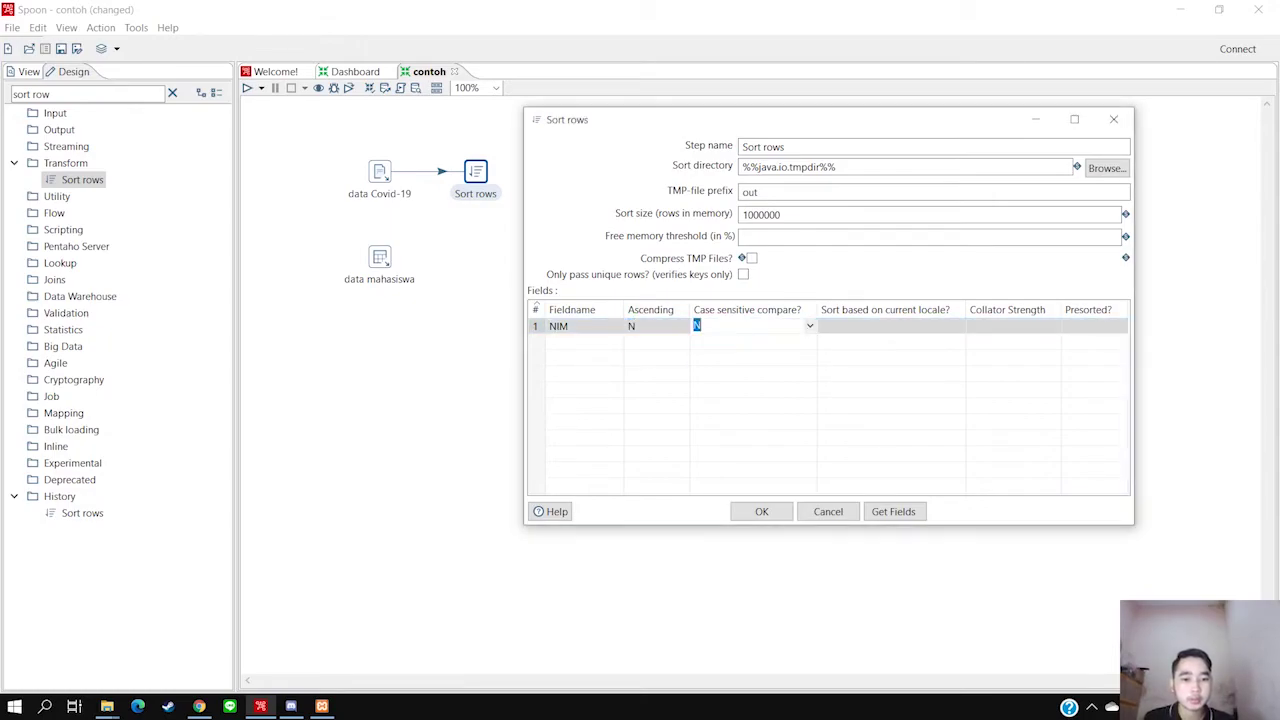
Set NIM's current-locale sorting to N, Collator Strength to 0 and Presorted to N, and save the Sort rows settings
{"action": "key", "text": "Tab"}
{"action": "key", "text": "alt+Down"}
{"action": "key", "text": "Down"}
{"action": "key", "text": "Return"}
{"action": "key", "text": "Tab"}
{"action": "key", "text": "alt+Down"}
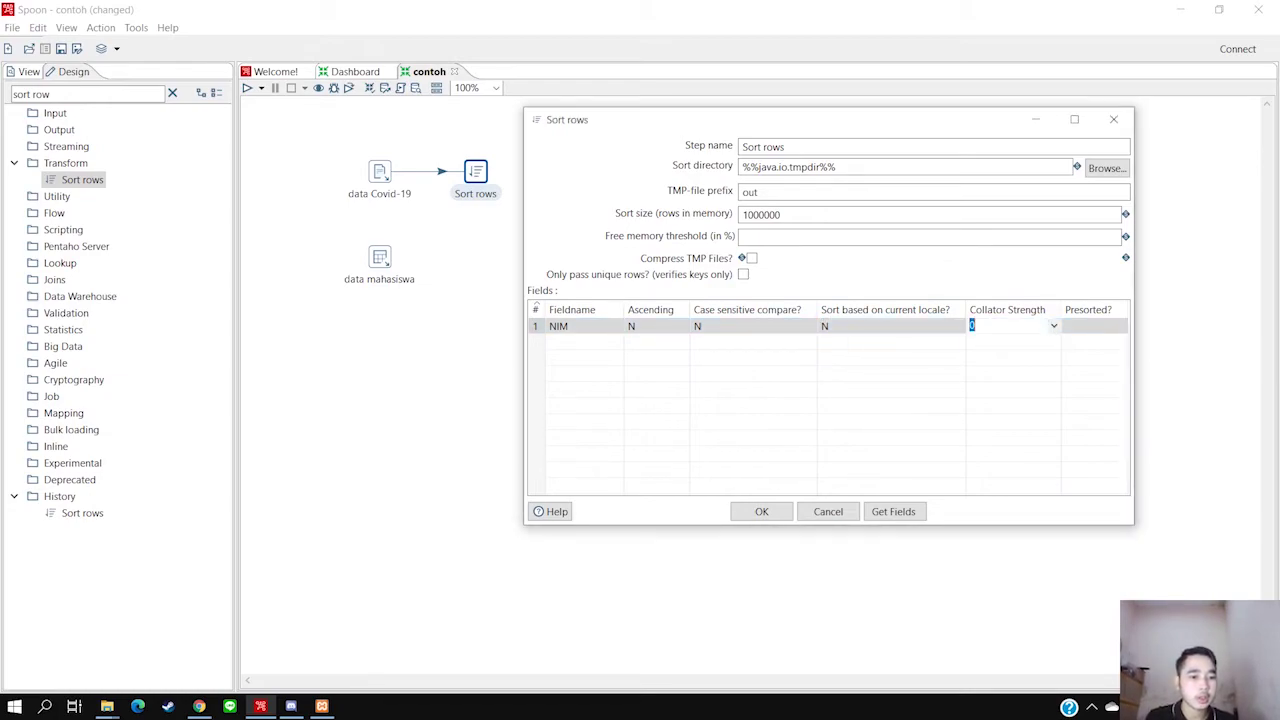
{"action": "key", "text": "Return"}
{"action": "key", "text": "Tab"}
{"action": "key", "text": "alt+Down"}
{"action": "key", "text": "Down"}
{"action": "key", "text": "Return"}
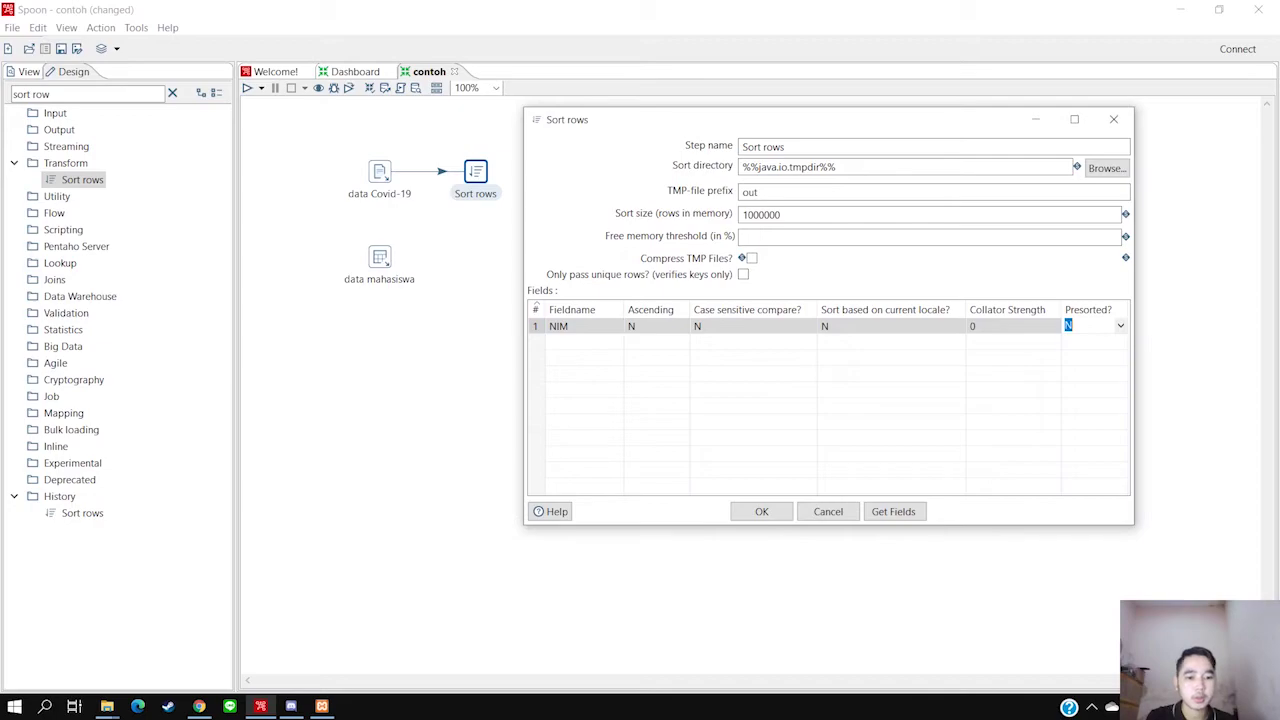
{"action": "key", "text": "Return"}
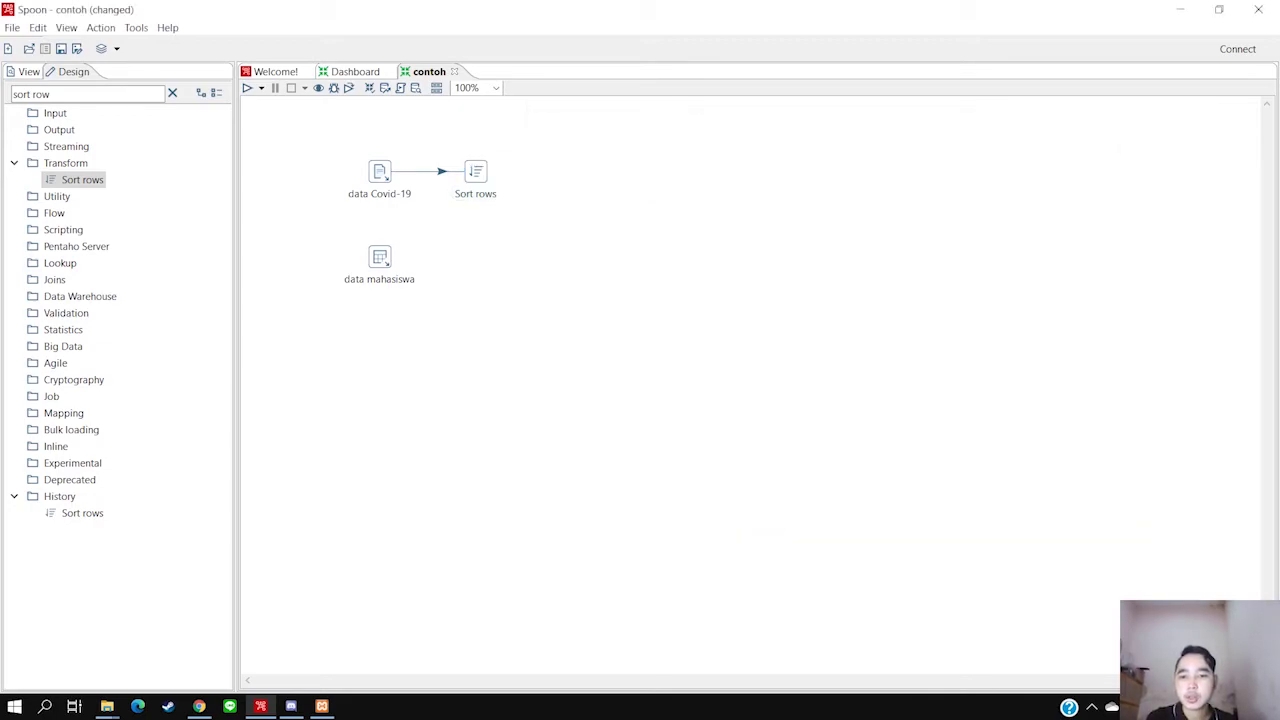
Add a second Sort rows step beside data mahasiswa and connect data mahasiswa to it with a hop
{"action": "left_click_drag", "start_coordinate": [82, 179], "coordinate": [475, 258]}
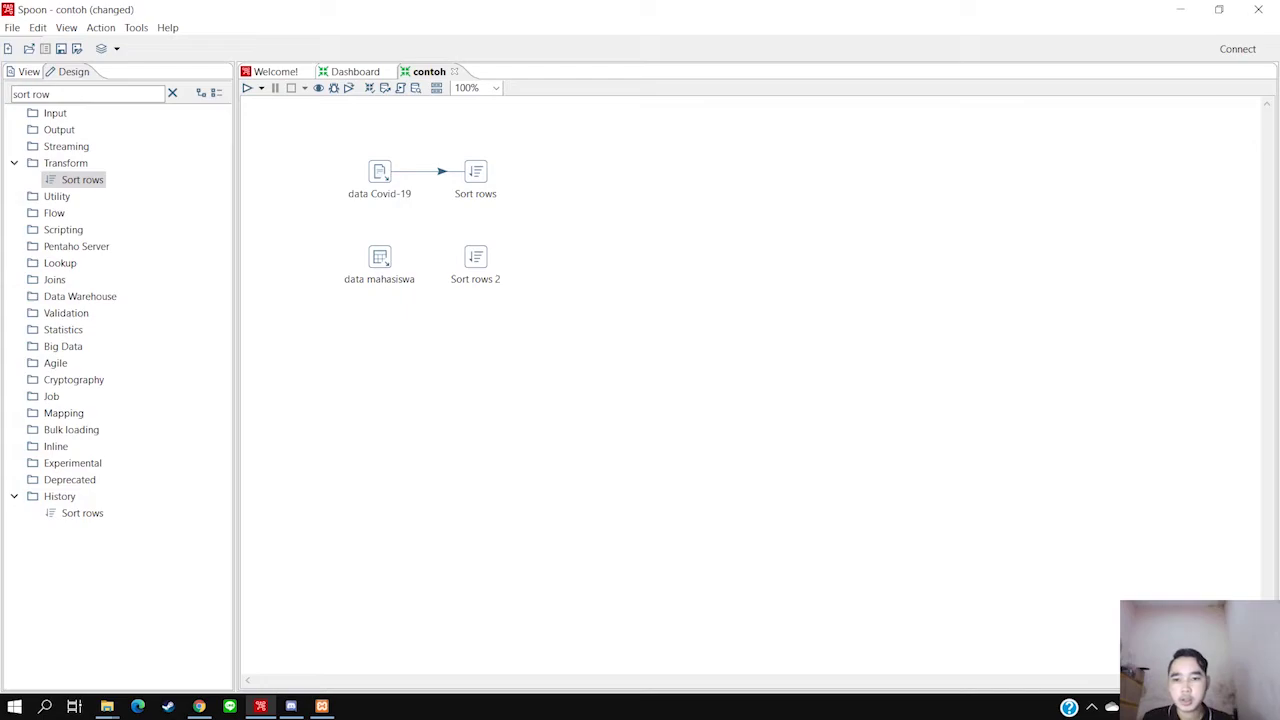
{"action": "left_click", "coordinate": [379, 257]}
{"action": "mouse_move", "coordinate": [379, 257]}
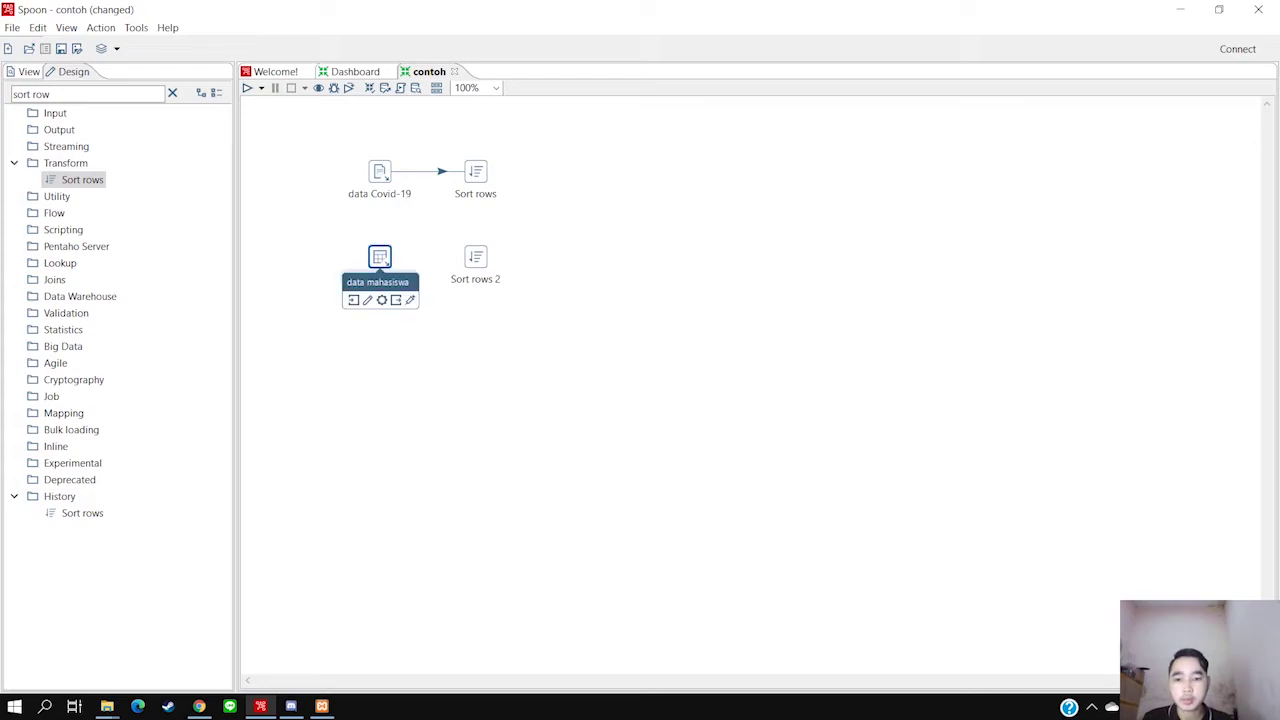
{"action": "left_click_drag", "start_coordinate": [353, 300], "coordinate": [475, 257]}
Load all incoming fields into Sort rows 2 and remove Nama, Fakultas, Program Studi and Angkatan so only NIM is left
{"action": "double_click", "coordinate": [475, 257]}
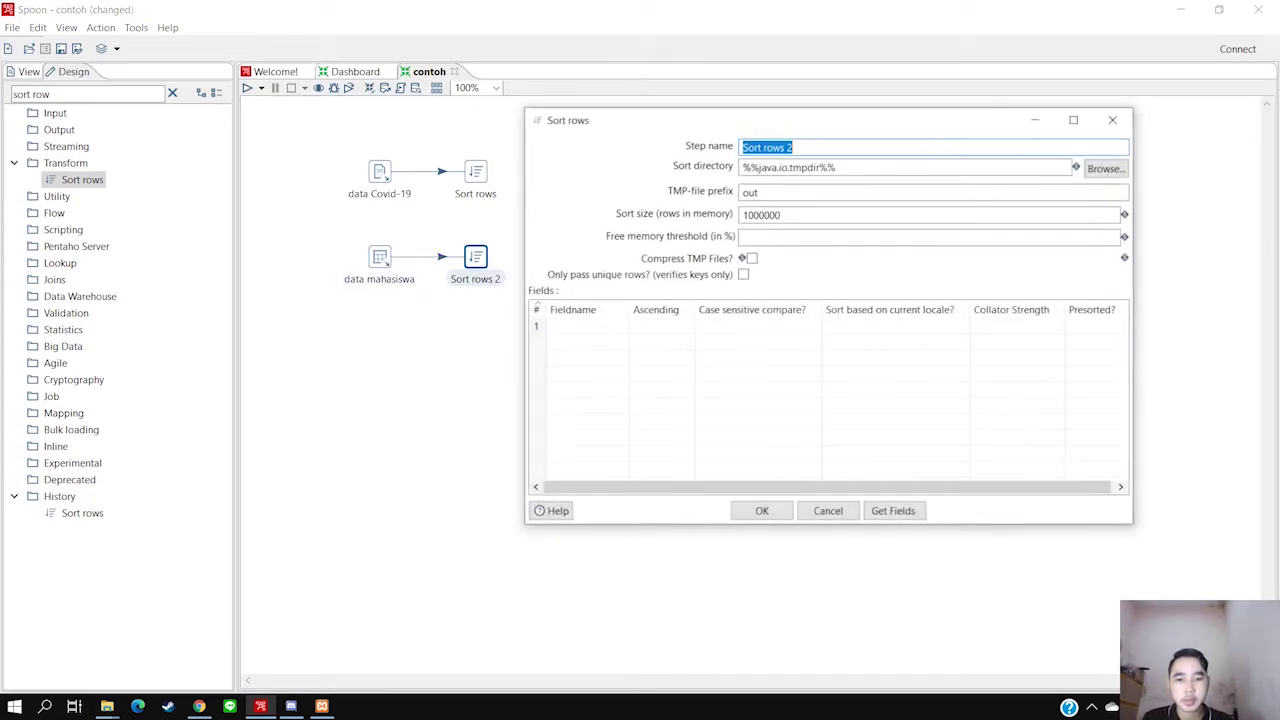
{"action": "left_click", "coordinate": [893, 511]}
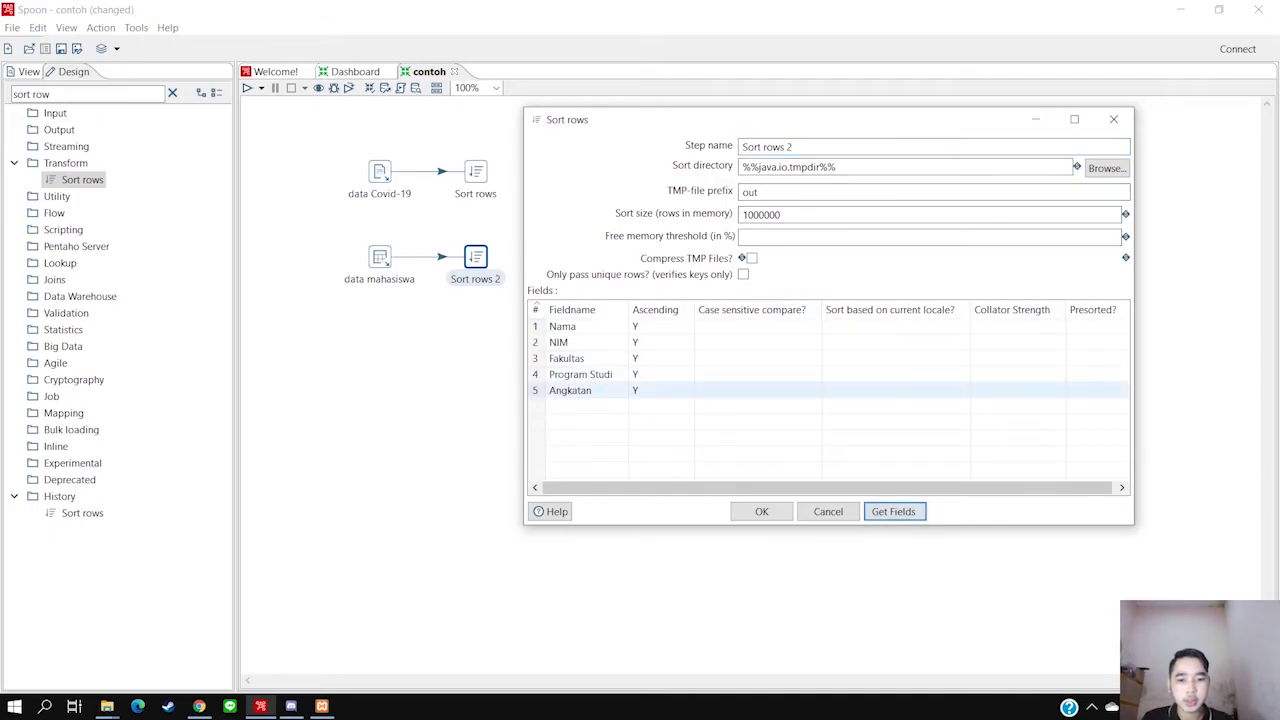
{"action": "left_click", "coordinate": [562, 326]}
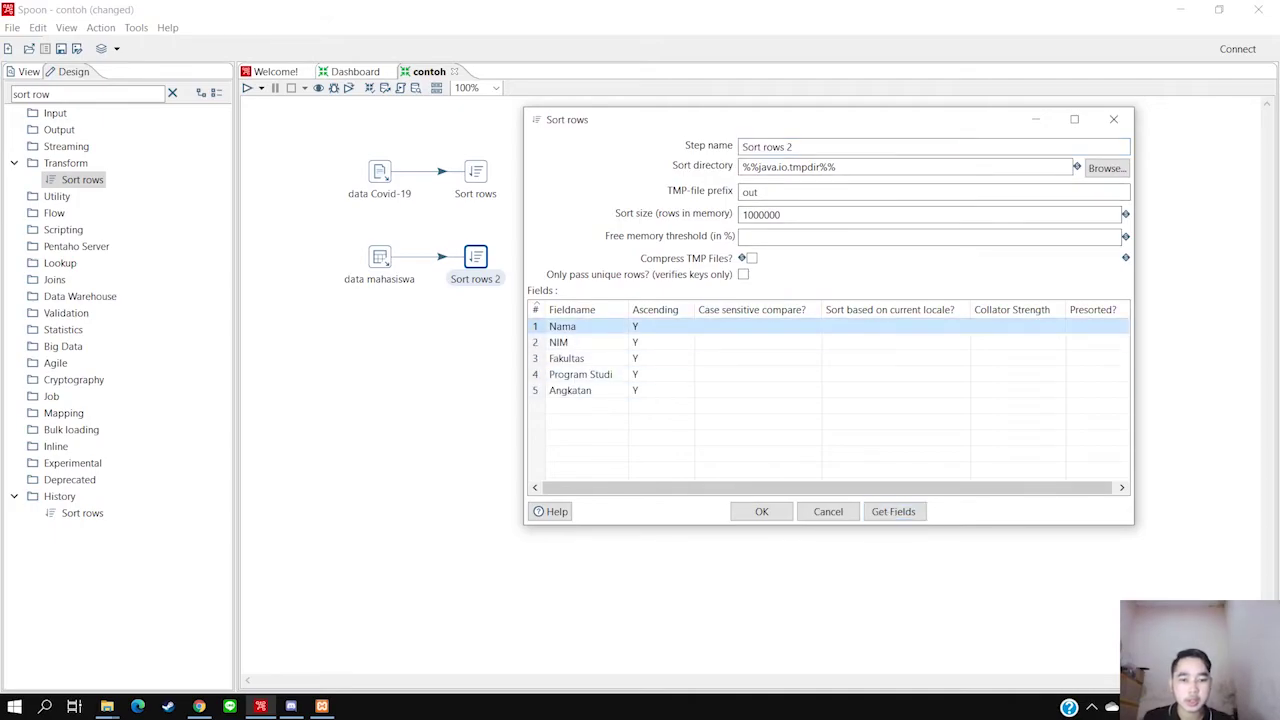
{"action": "key", "text": "Delete"}
{"action": "left_click", "coordinate": [566, 342]}
{"action": "key", "text": "Delete"}
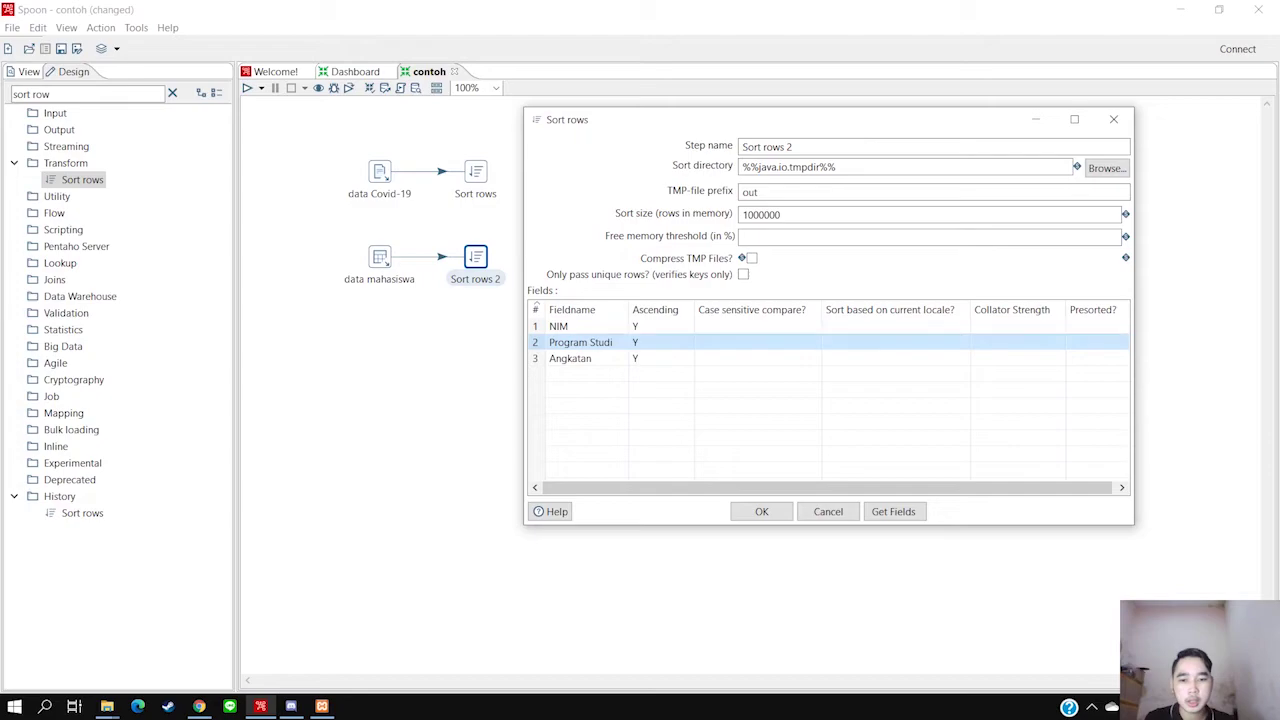
{"action": "key", "text": "Delete"}
{"action": "key", "text": "Delete"}
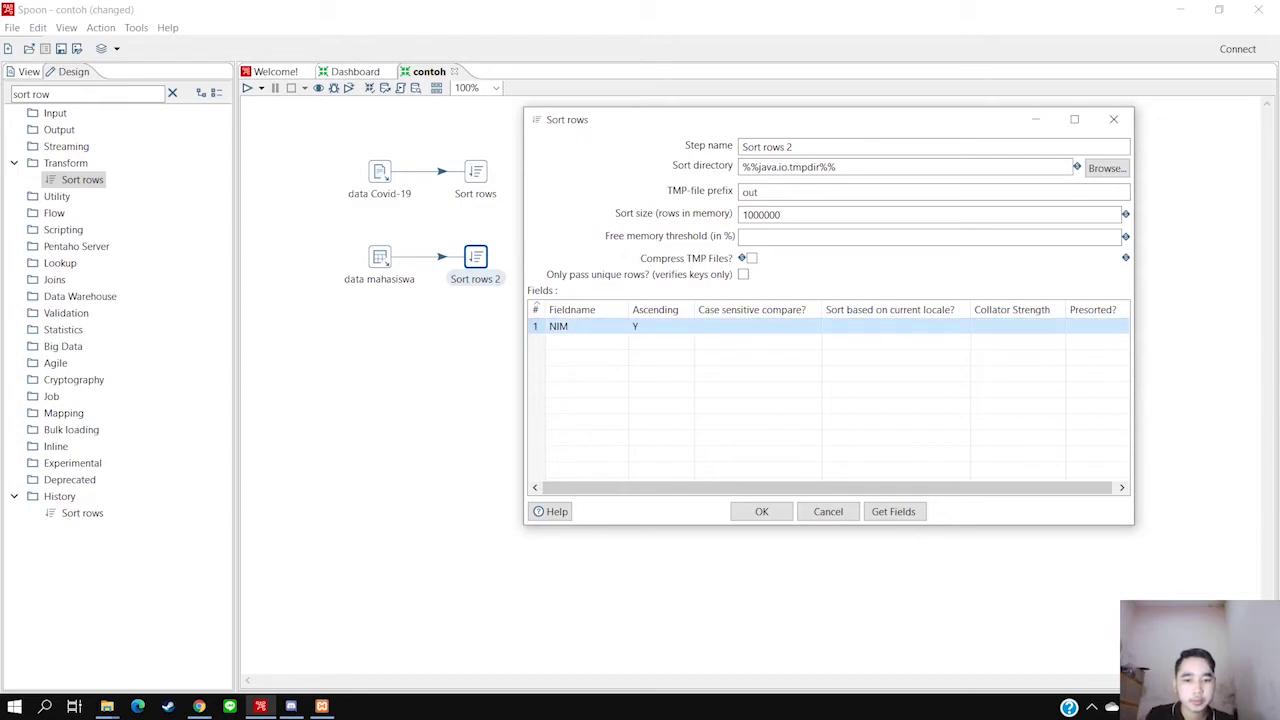
Set Ascending and Case sensitive compare to N for the NIM field in Sort rows 2
{"action": "left_click", "coordinate": [655, 326]}
{"action": "key", "text": "alt+Down"}
{"action": "key", "text": "Down"}
{"action": "key", "text": "Return"}
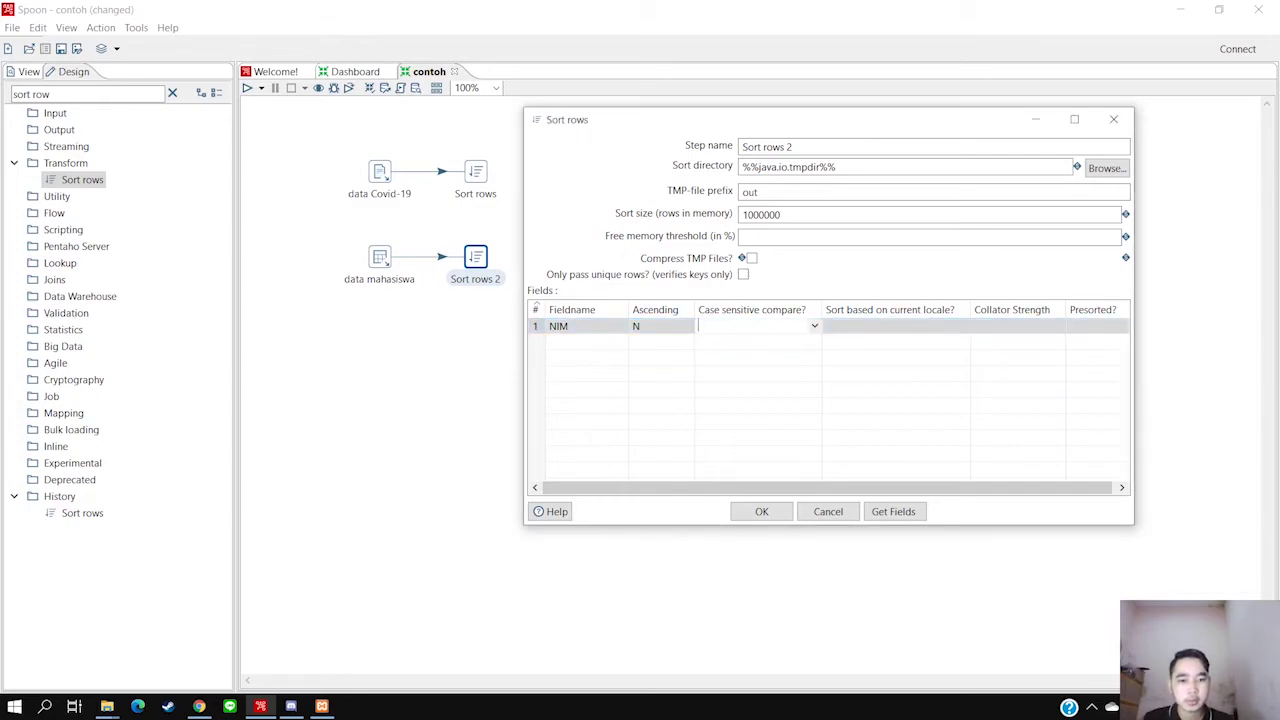
{"action": "key", "text": "alt+Down"}
{"action": "key", "text": "Down"}
{"action": "key", "text": "Return"}
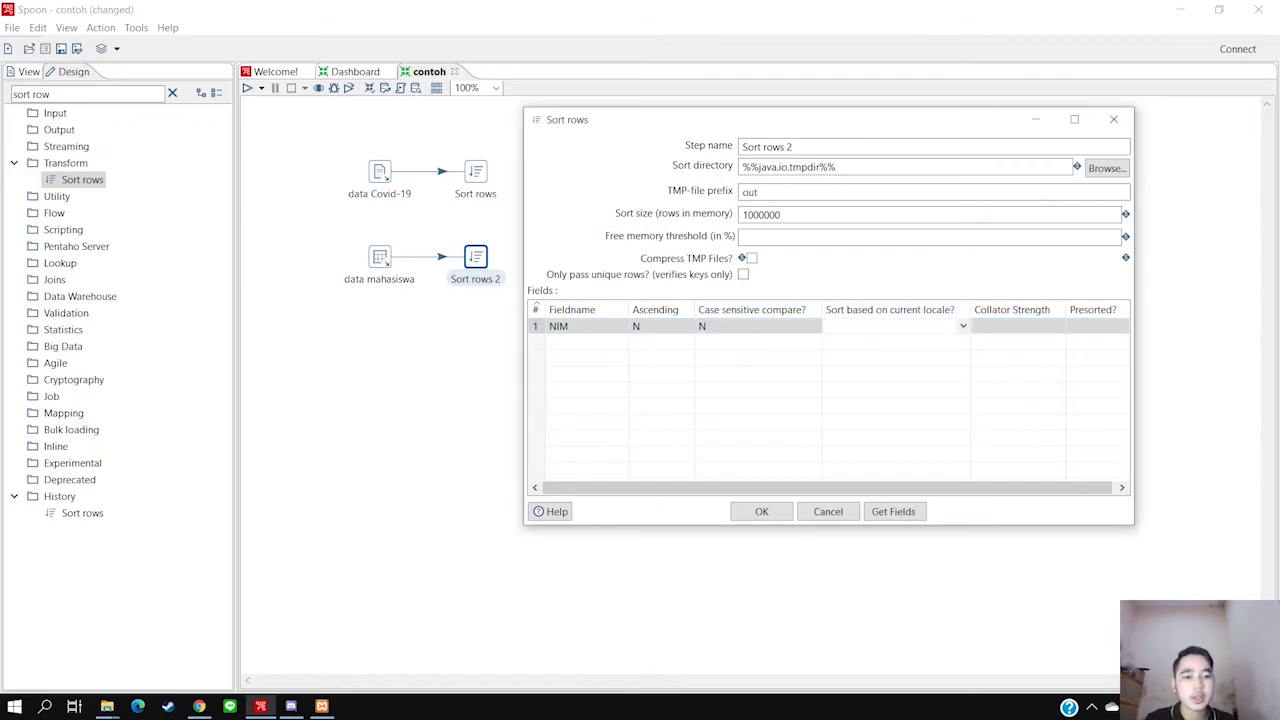
Set current-locale sorting to N, Collator Strength to 0 and Presorted to N for NIM, and save the Sort rows 2 settings
{"action": "key", "text": "alt+Down"}
{"action": "key", "text": "Down"}
{"action": "key", "text": "Return"}
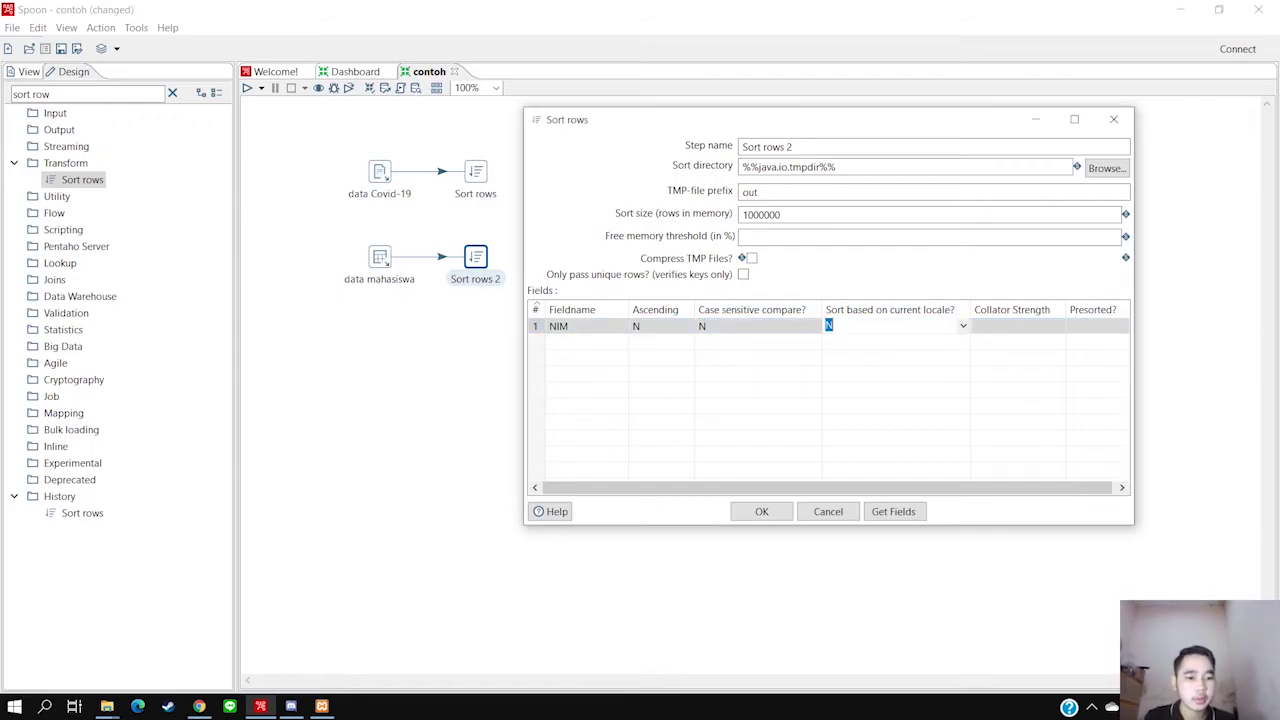
{"action": "key", "text": "alt+Down"}
{"action": "key", "text": "Down"}
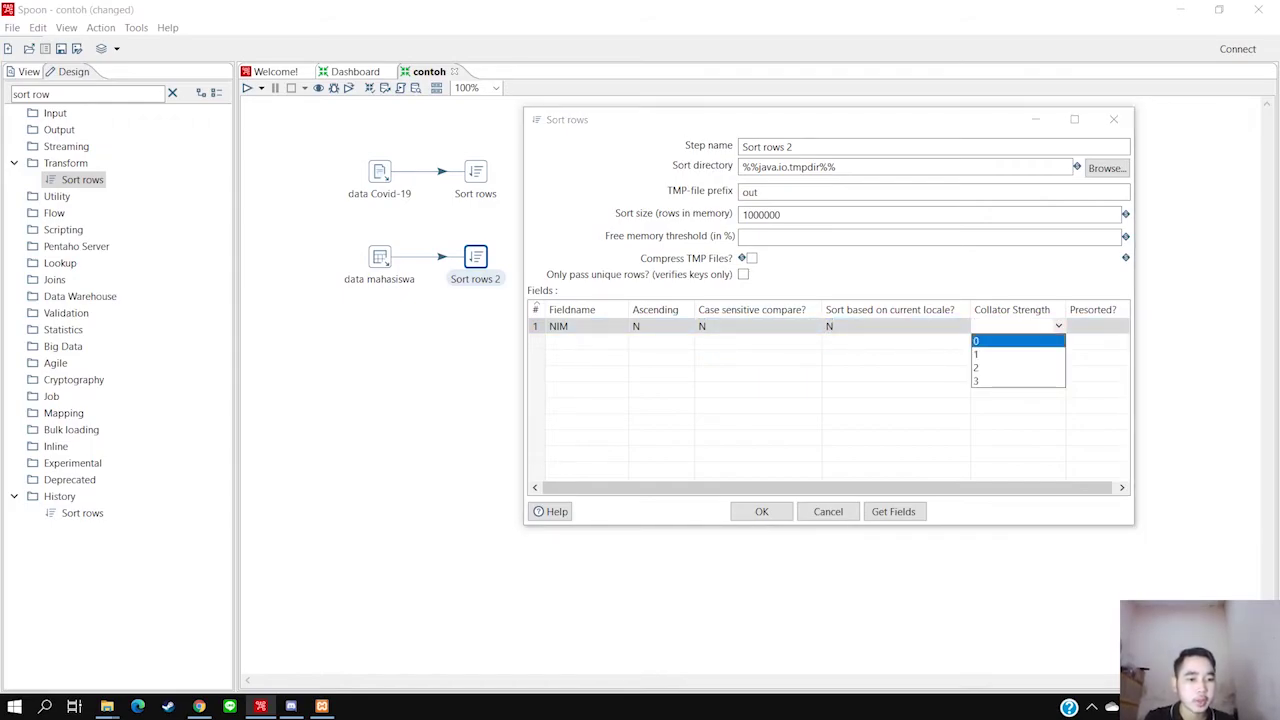
{"action": "key", "text": "Return"}
{"action": "key", "text": "alt+Down"}
{"action": "key", "text": "Down"}
{"action": "key", "text": "Return"}
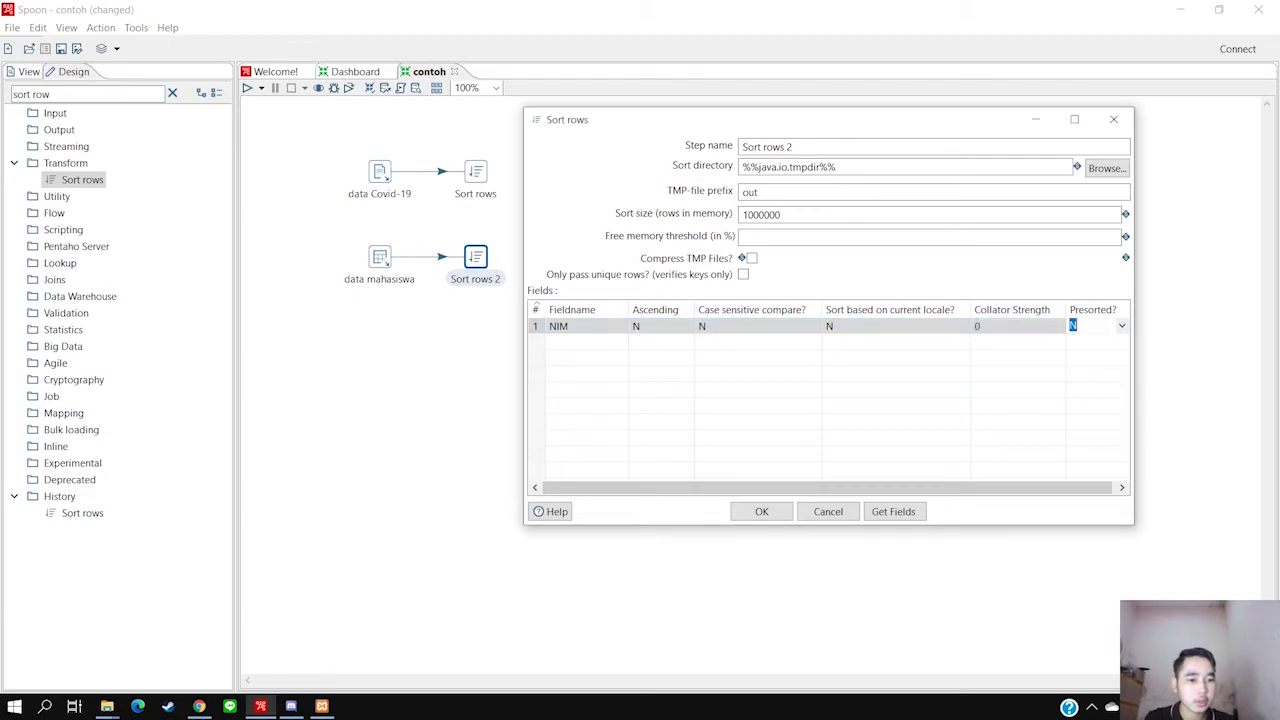
{"action": "key", "text": "Return"}
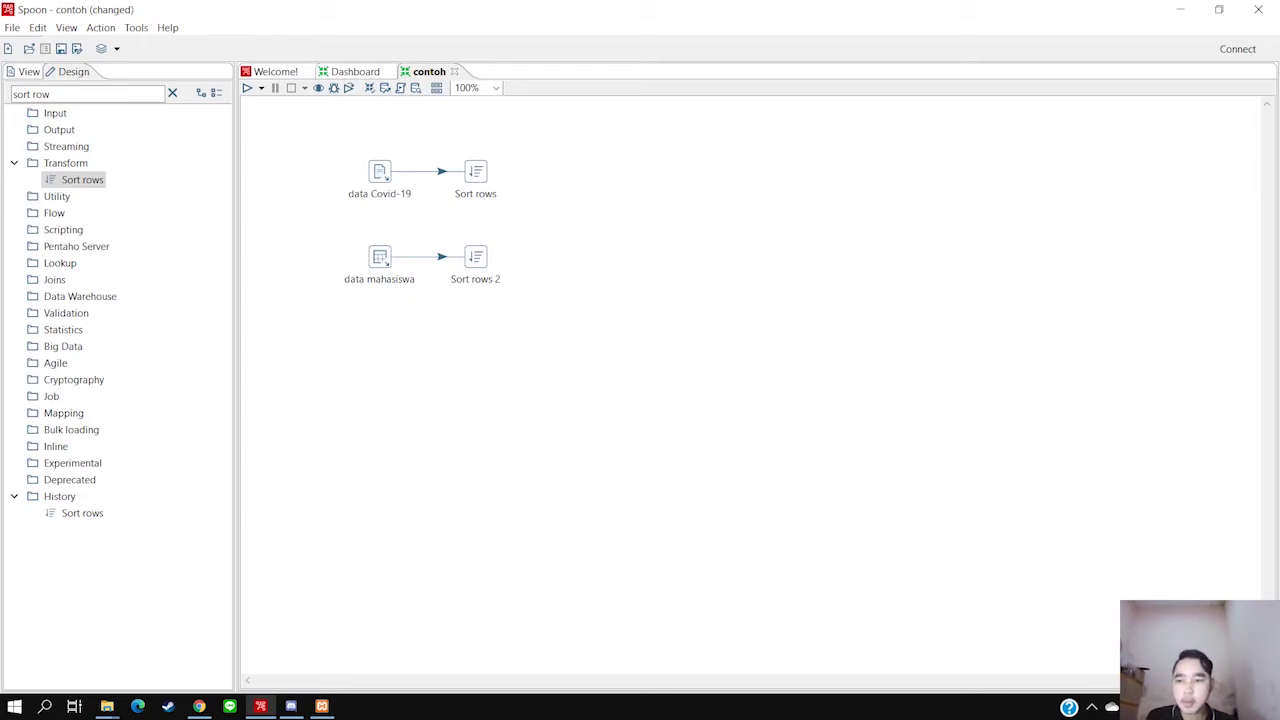
Search the design steps for "merge join" and place a Merge join step beyond the two Sort rows steps
{"action": "key", "text": "ctrl+a"}
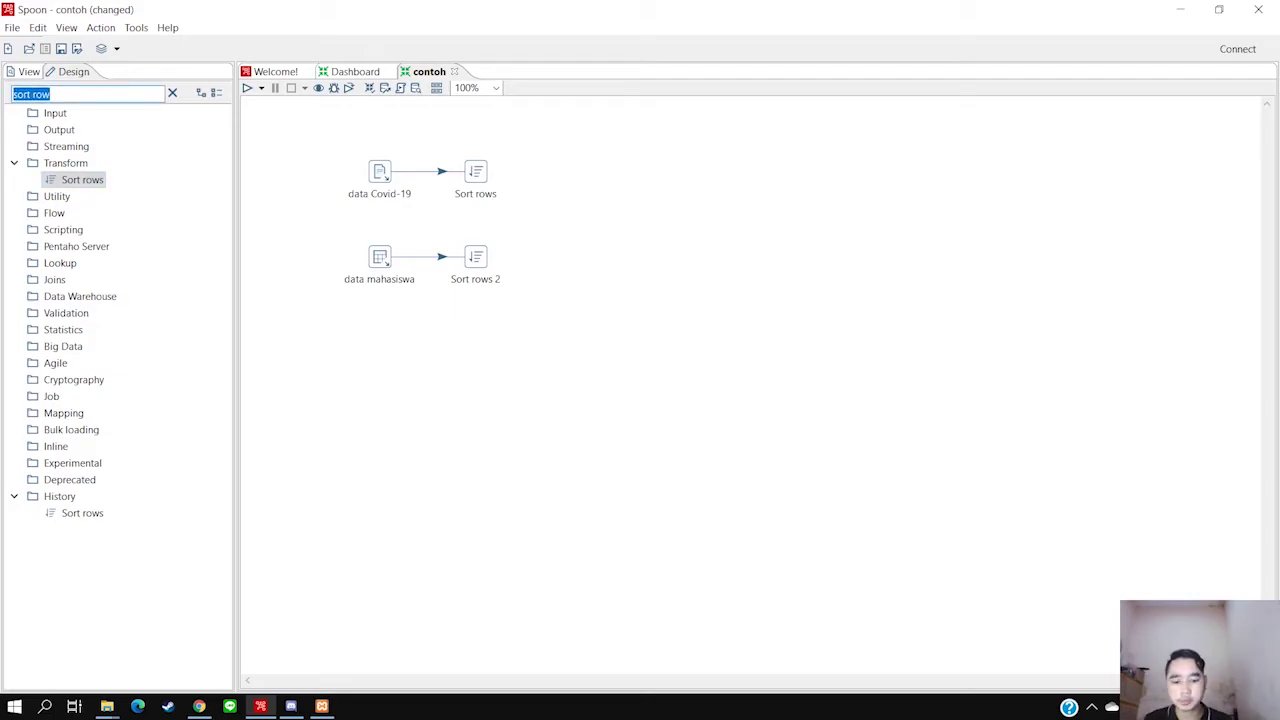
{"action": "type", "text": "me"}
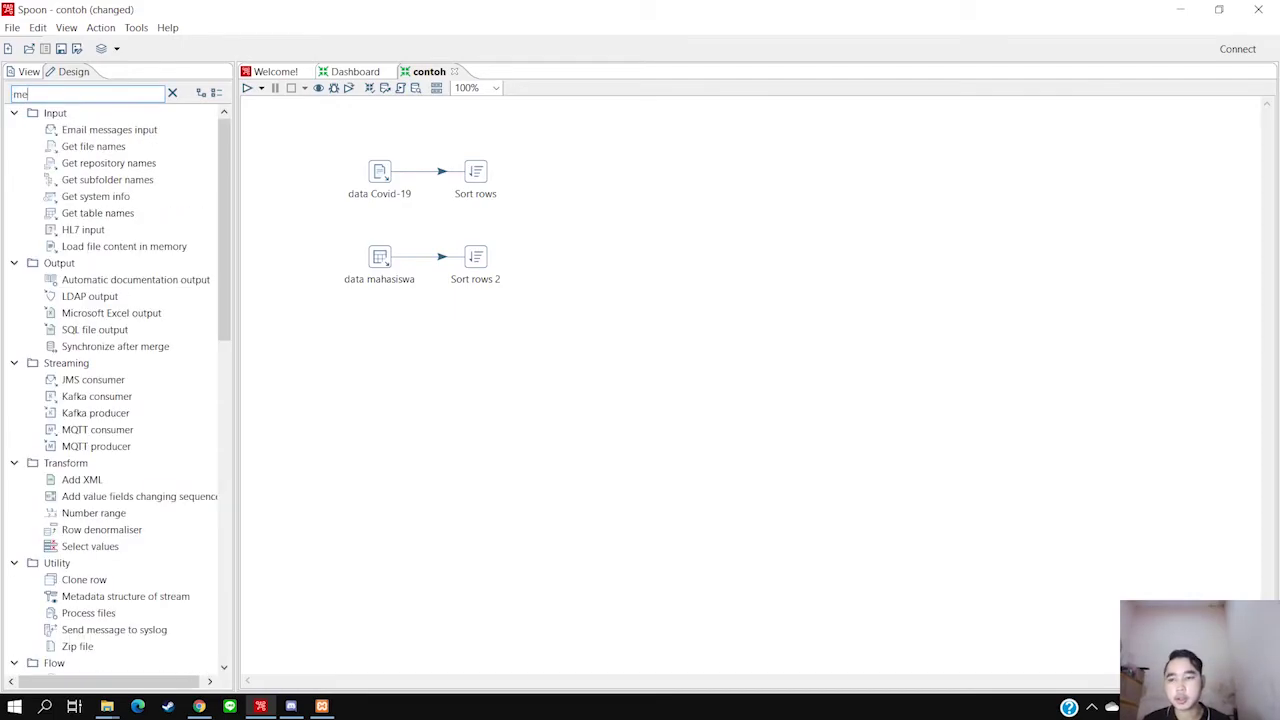
{"action": "type", "text": "rge join"}
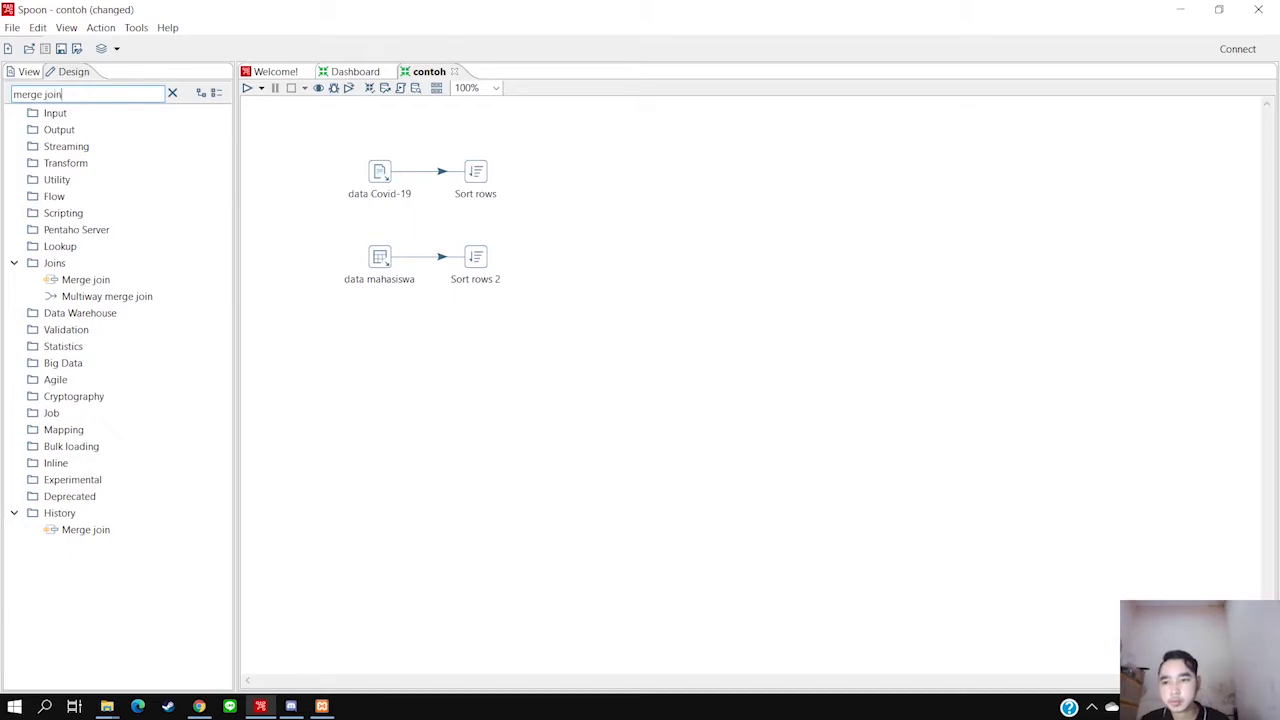
{"action": "left_click_drag", "start_coordinate": [85, 280], "coordinate": [550, 222]}
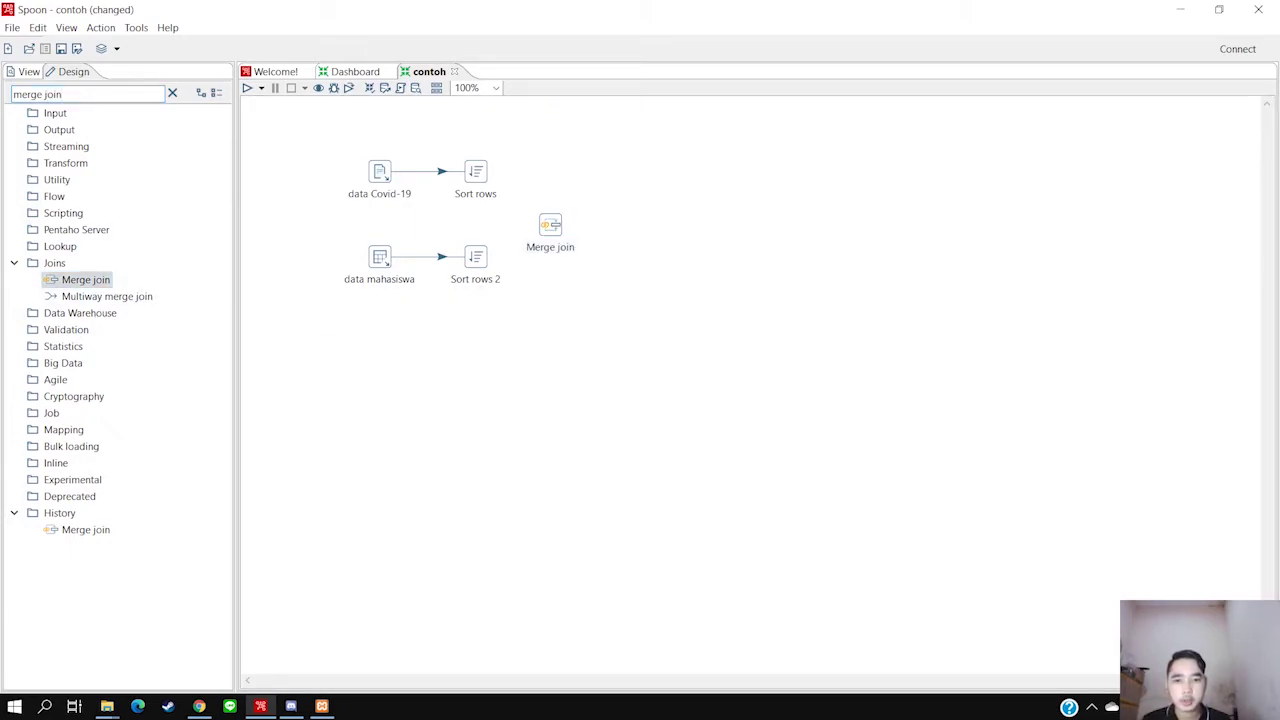
Connect Sort rows 2 and Sort rows to the Merge join step with hops
{"action": "mouse_move", "coordinate": [475, 257]}
{"action": "left_click_drag", "start_coordinate": [491, 300], "coordinate": [550, 224]}
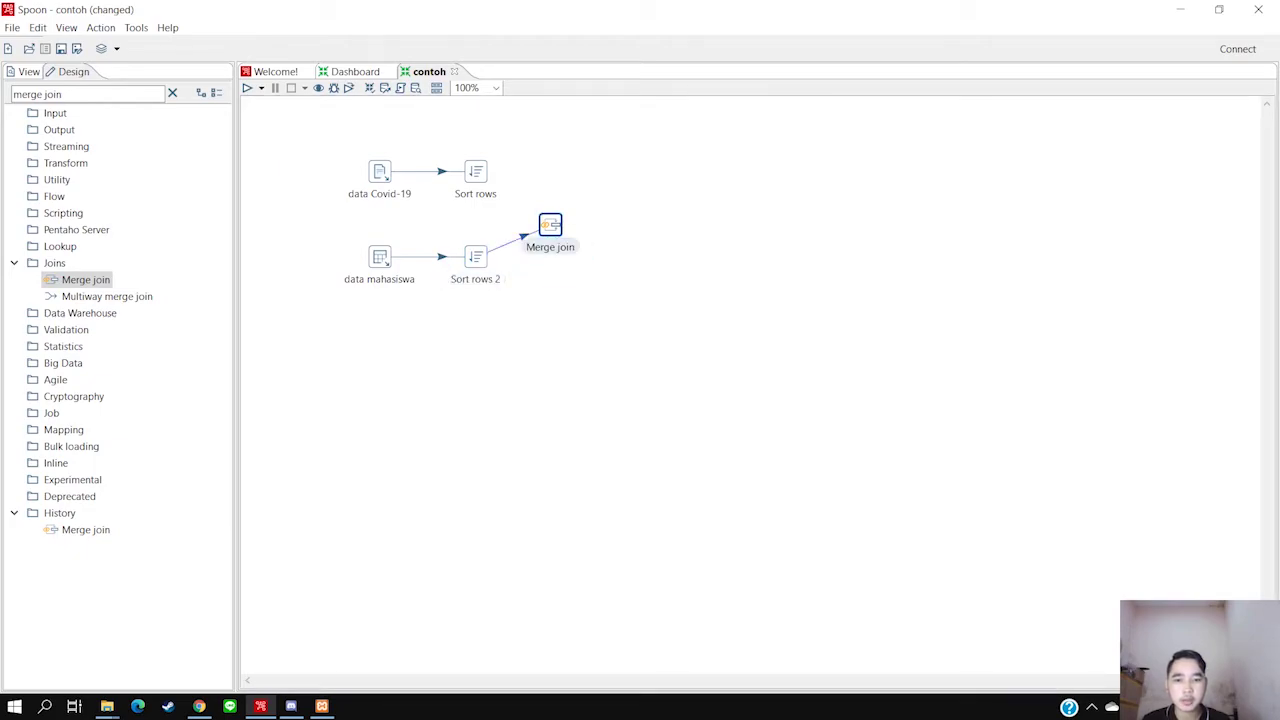
{"action": "mouse_move", "coordinate": [475, 171]}
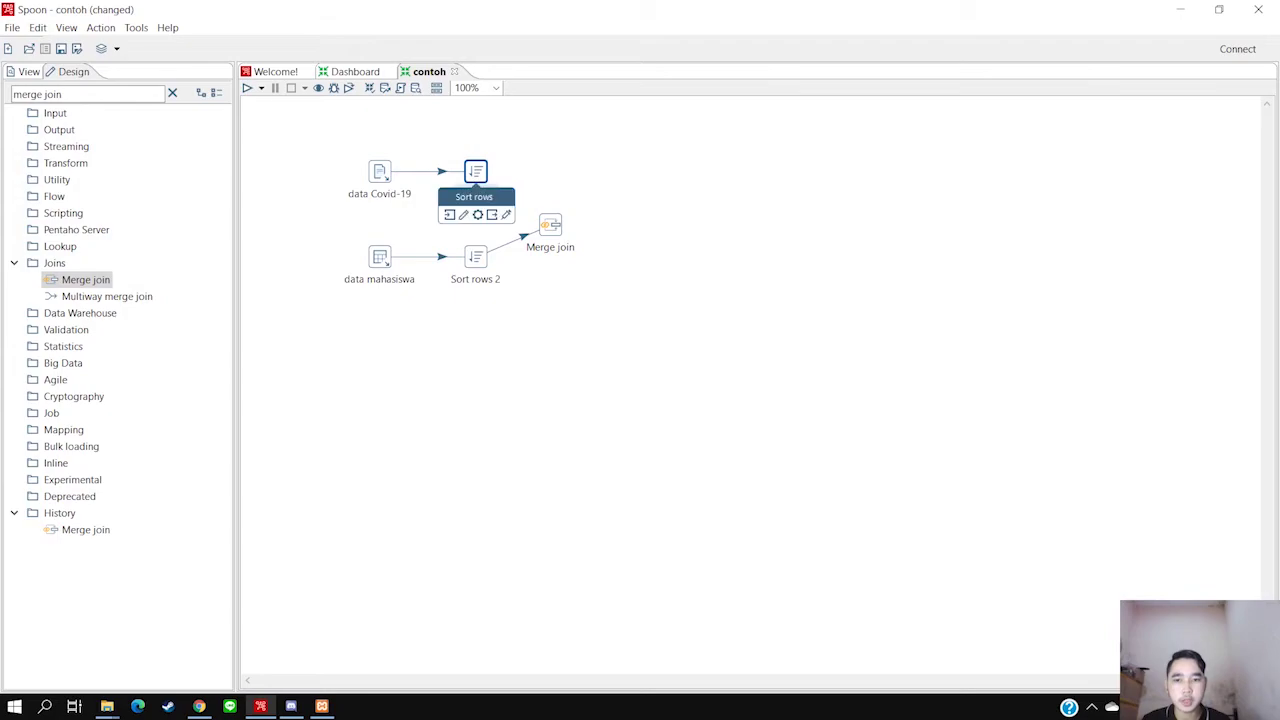
{"action": "left_click_drag", "start_coordinate": [491, 214], "coordinate": [550, 224]}
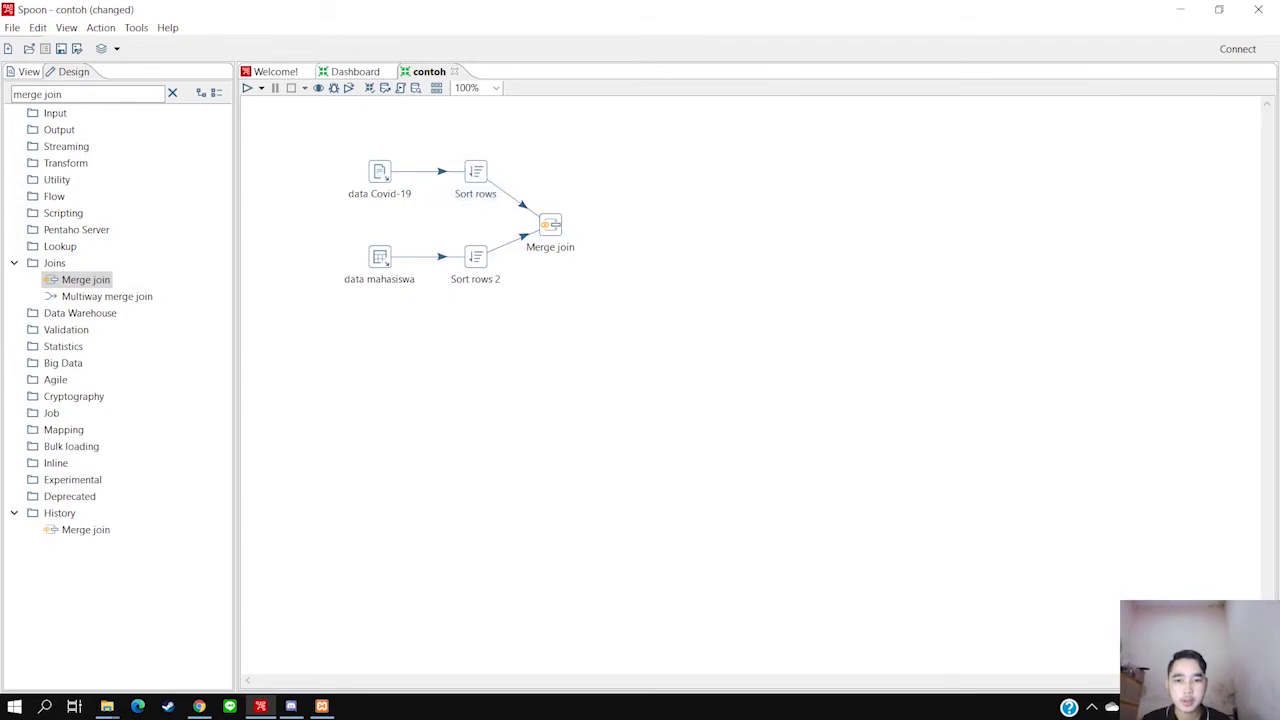
Set Sort rows 2 as the first step and Sort rows as the second step of the Merge join
{"action": "double_click", "coordinate": [550, 224]}
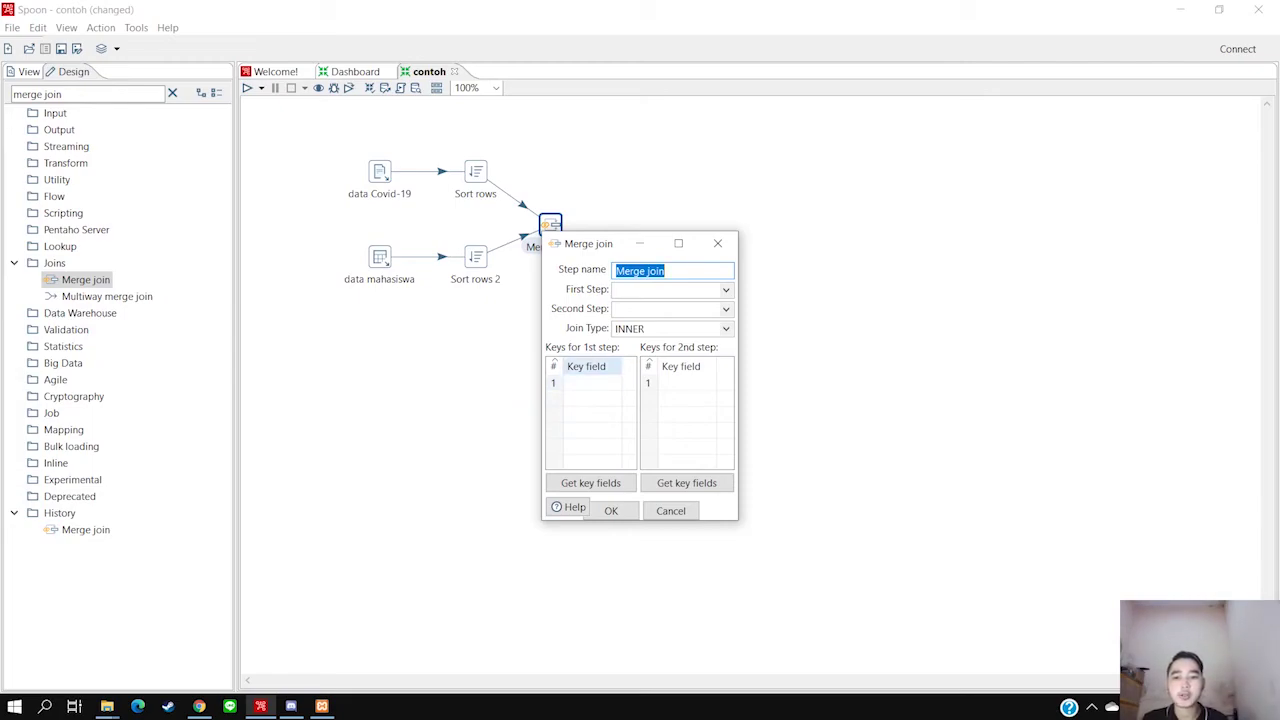
{"action": "left_click", "coordinate": [590, 382]}
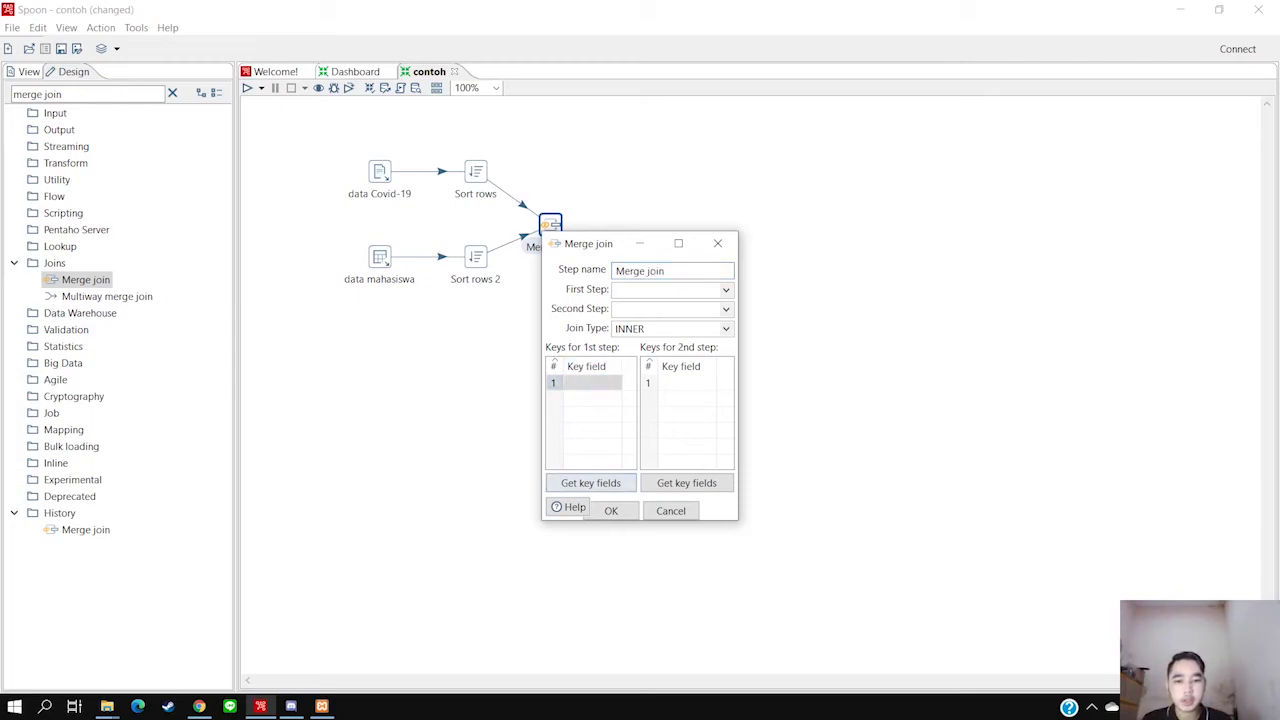
{"action": "left_click", "coordinate": [590, 483]}
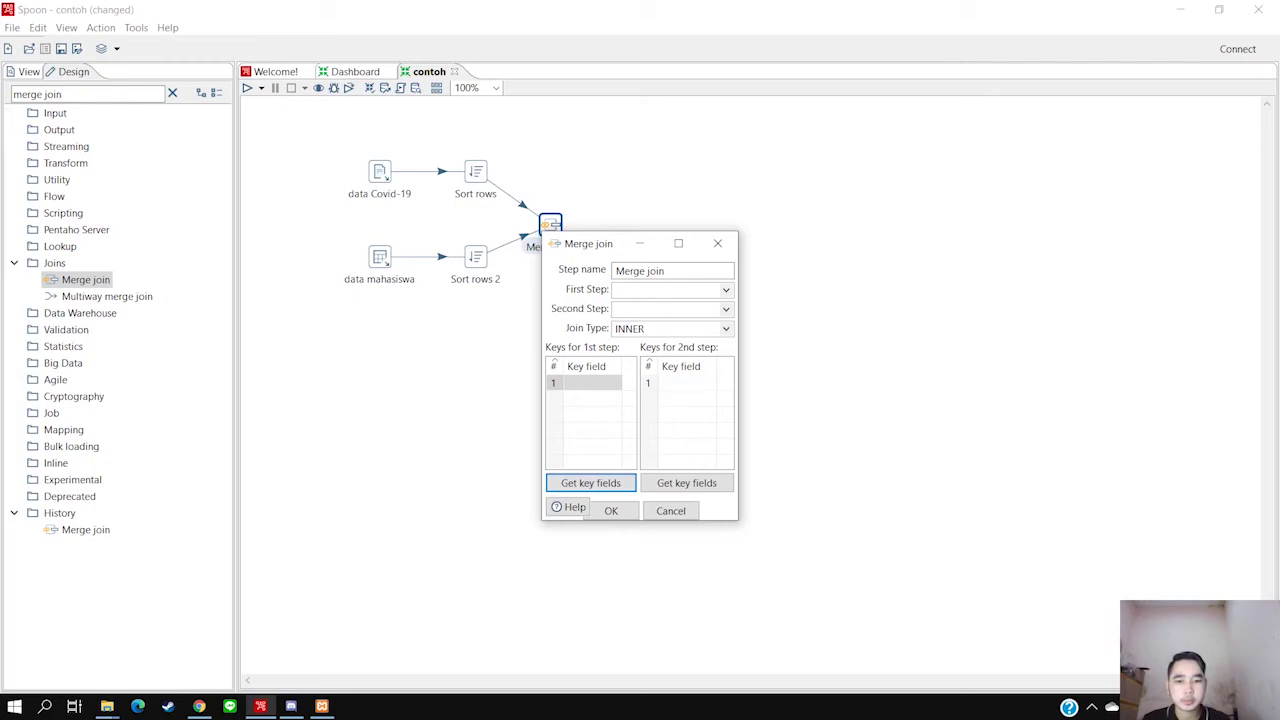
{"action": "left_click", "coordinate": [670, 289]}
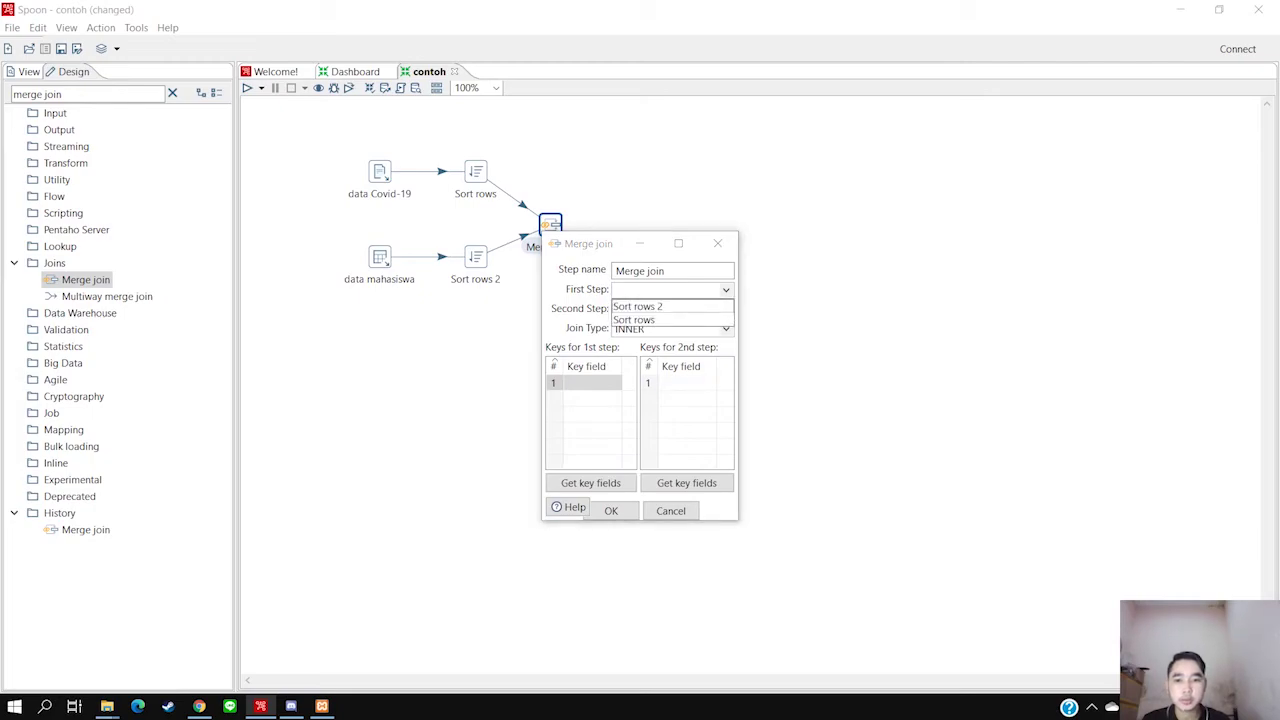
{"action": "left_click", "coordinate": [637, 306]}
{"action": "left_click", "coordinate": [670, 309]}
{"action": "left_click", "coordinate": [634, 338]}
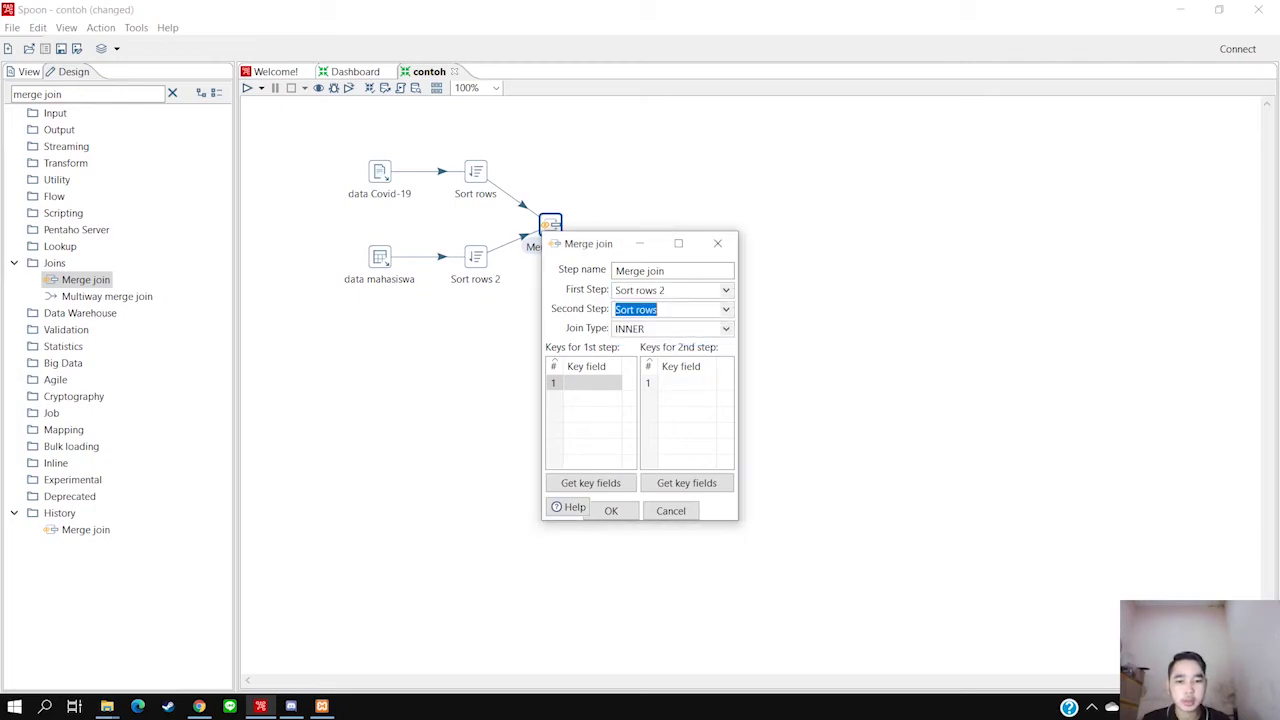
Load the key fields for both Merge join steps and remove every key except NIM from each list
{"action": "left_click", "coordinate": [590, 483]}
{"action": "left_click", "coordinate": [686, 483]}
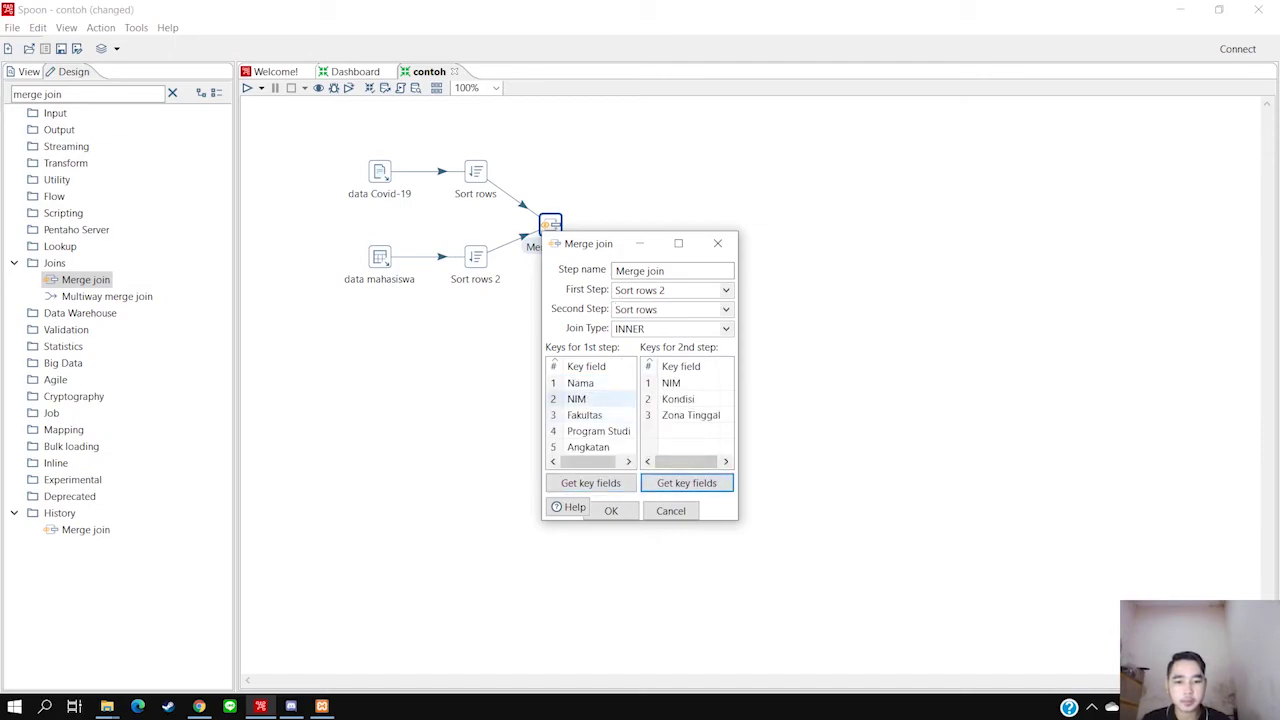
{"action": "left_click", "coordinate": [585, 383]}
{"action": "key", "text": "Delete"}
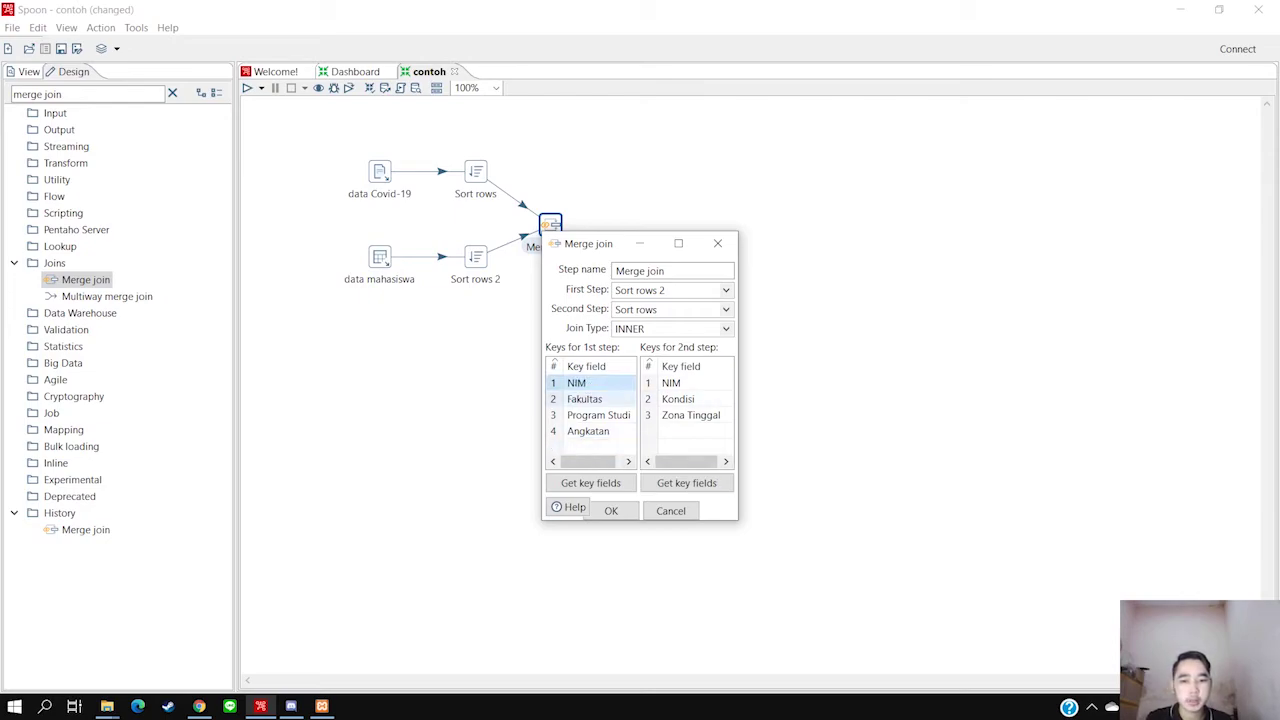
{"action": "left_click", "coordinate": [585, 398]}
{"action": "key", "text": "Delete"}
{"action": "left_click", "coordinate": [680, 398]}
{"action": "key", "text": "Delete"}
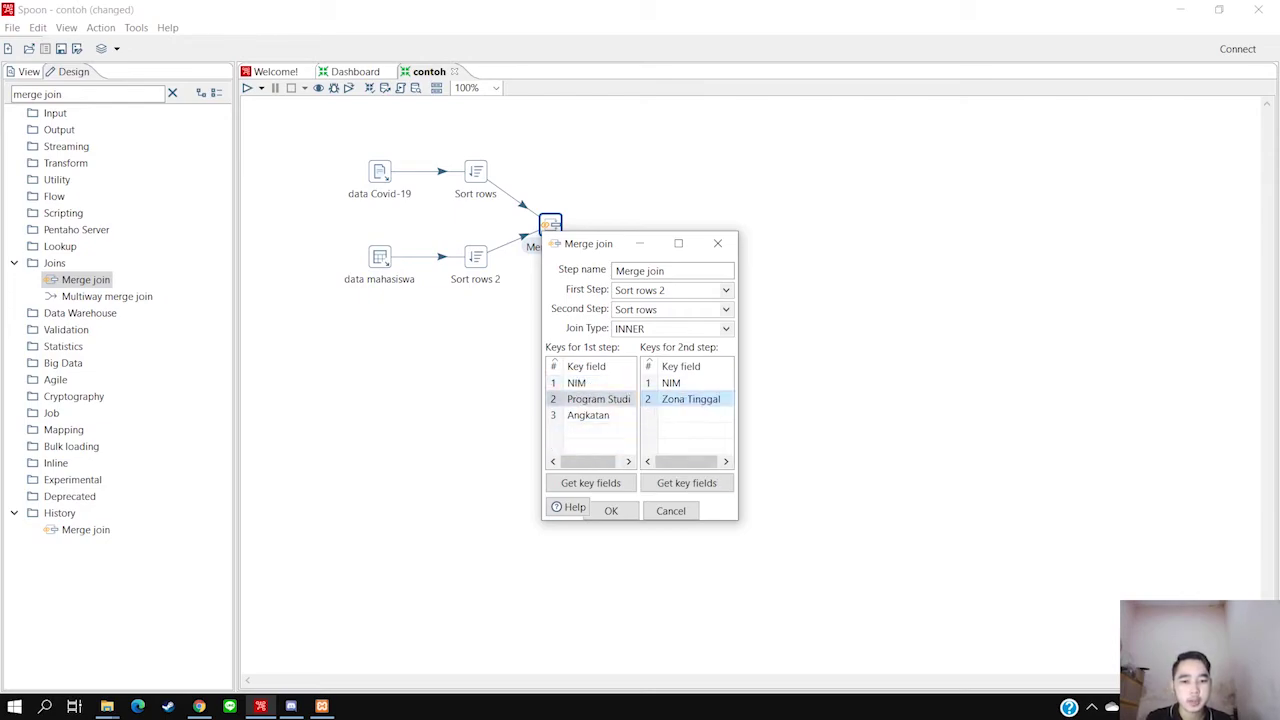
{"action": "key", "text": "Delete"}
{"action": "left_click", "coordinate": [590, 398]}
{"action": "key", "text": "Delete"}
{"action": "key", "text": "Delete"}
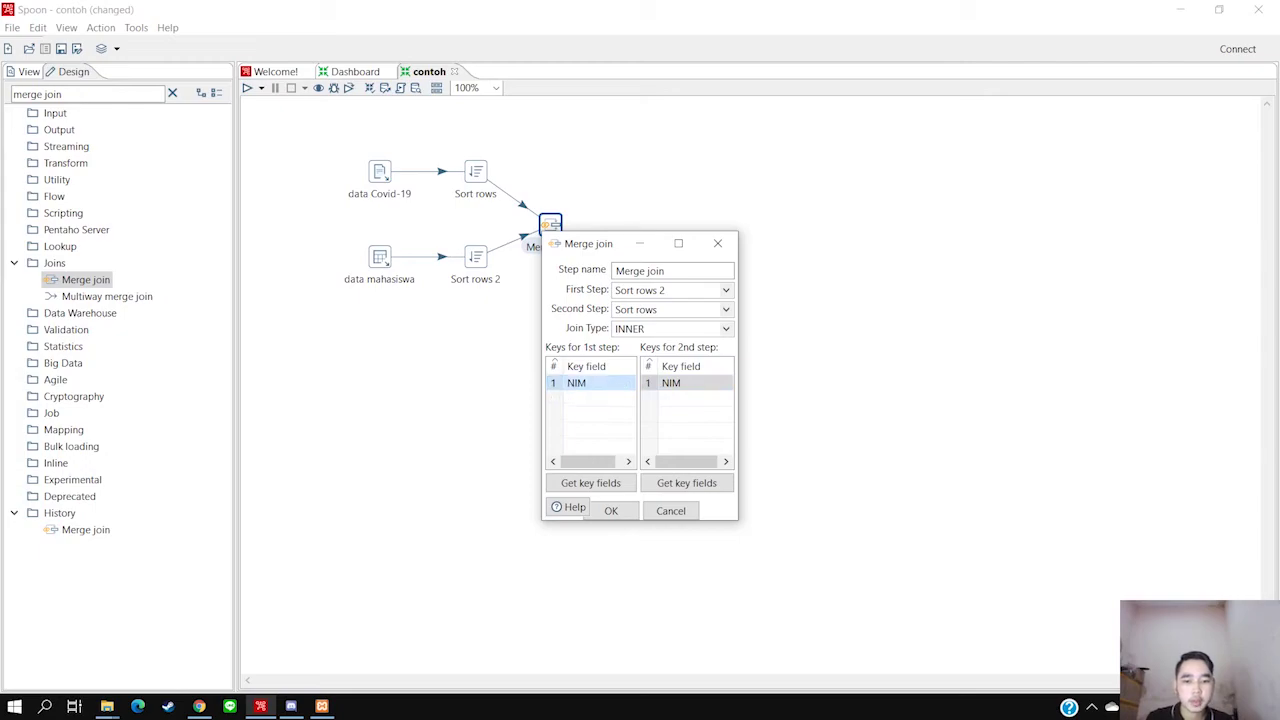
Save the Merge join settings, dismiss the sorting notice, and move Merge join slightly farther from the Sort rows steps
{"action": "left_click", "coordinate": [611, 510]}
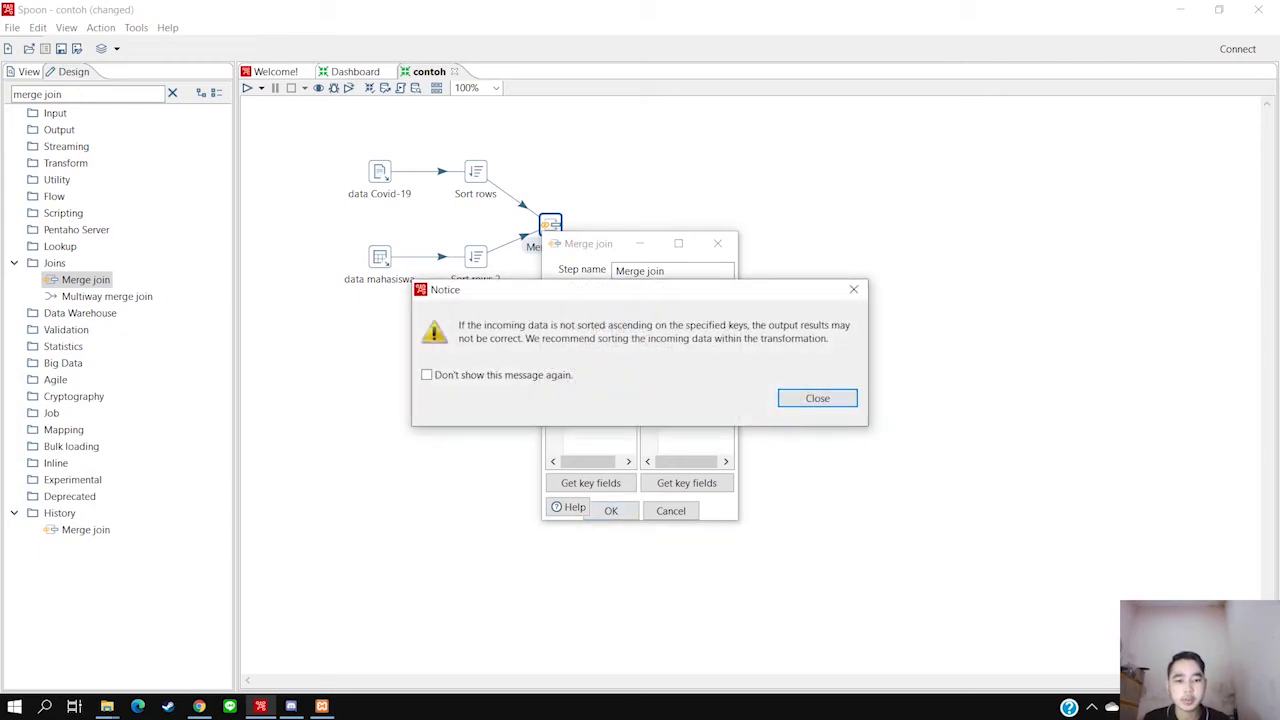
{"action": "key", "text": "Return"}
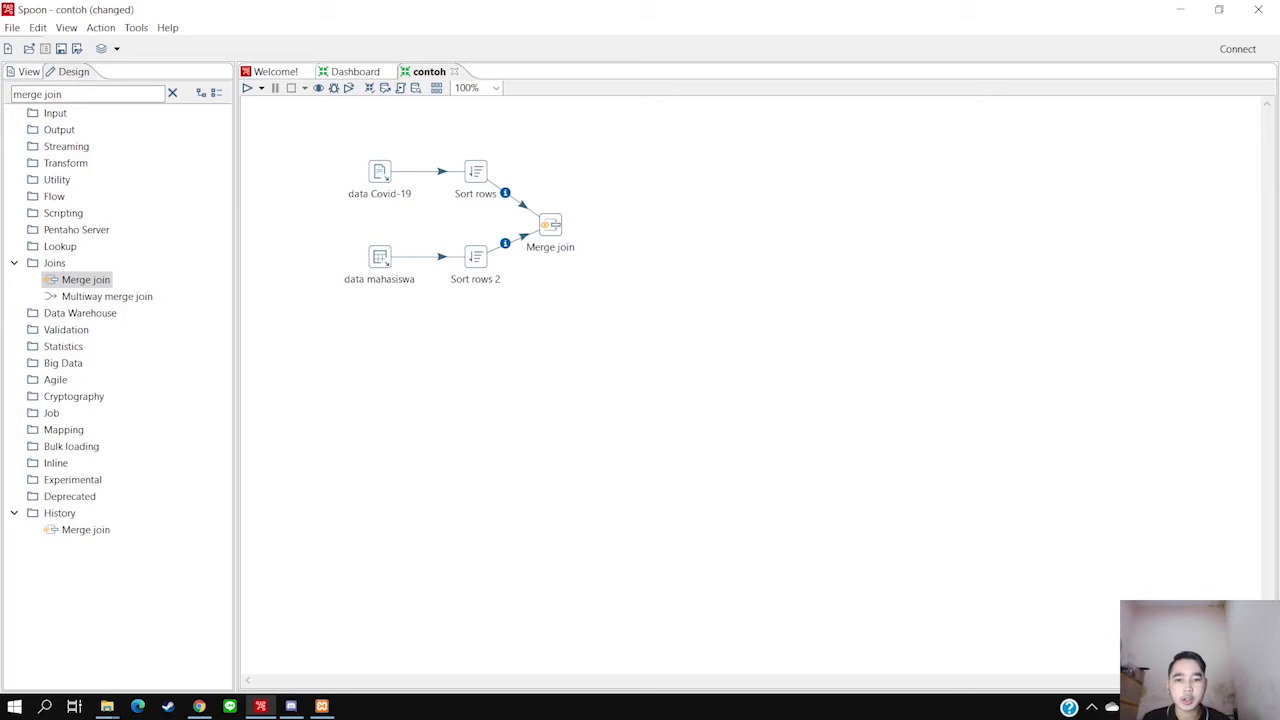
{"action": "left_click_drag", "start_coordinate": [550, 224], "coordinate": [571, 224]}
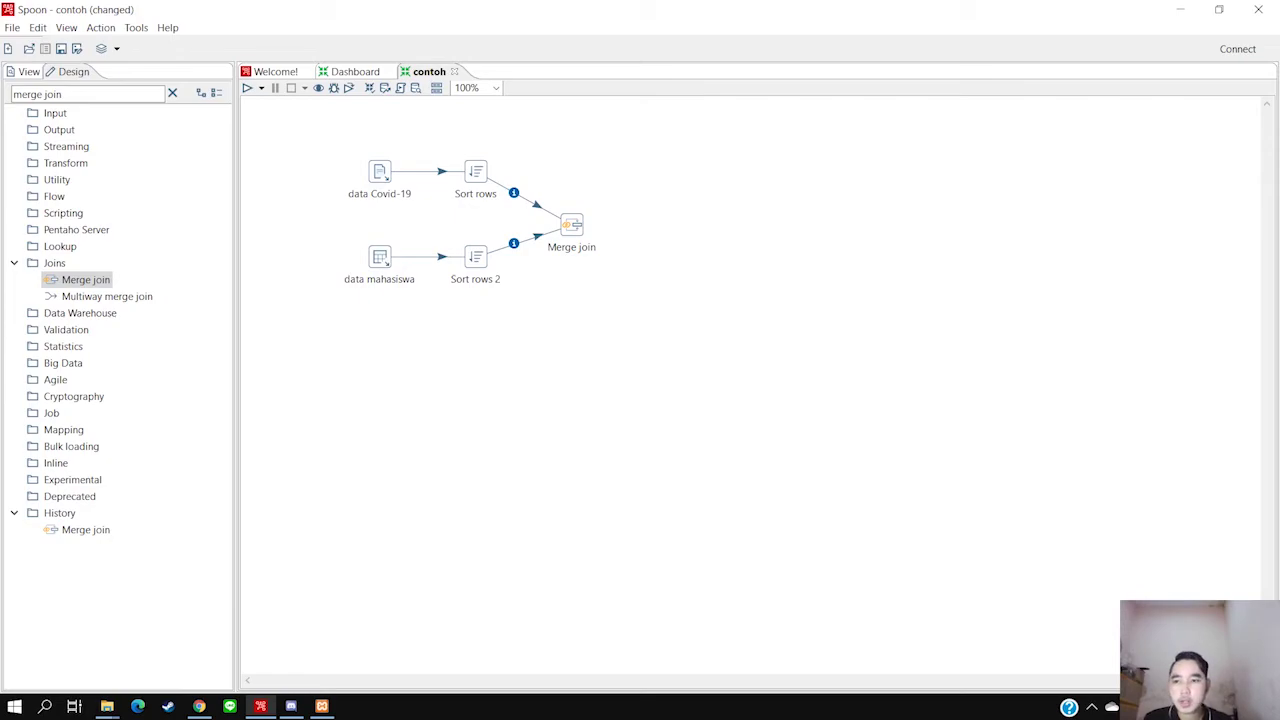
Add a Select values step beside Merge join and connect Merge join to it with a hop
{"action": "triple_click", "coordinate": [37, 94]}
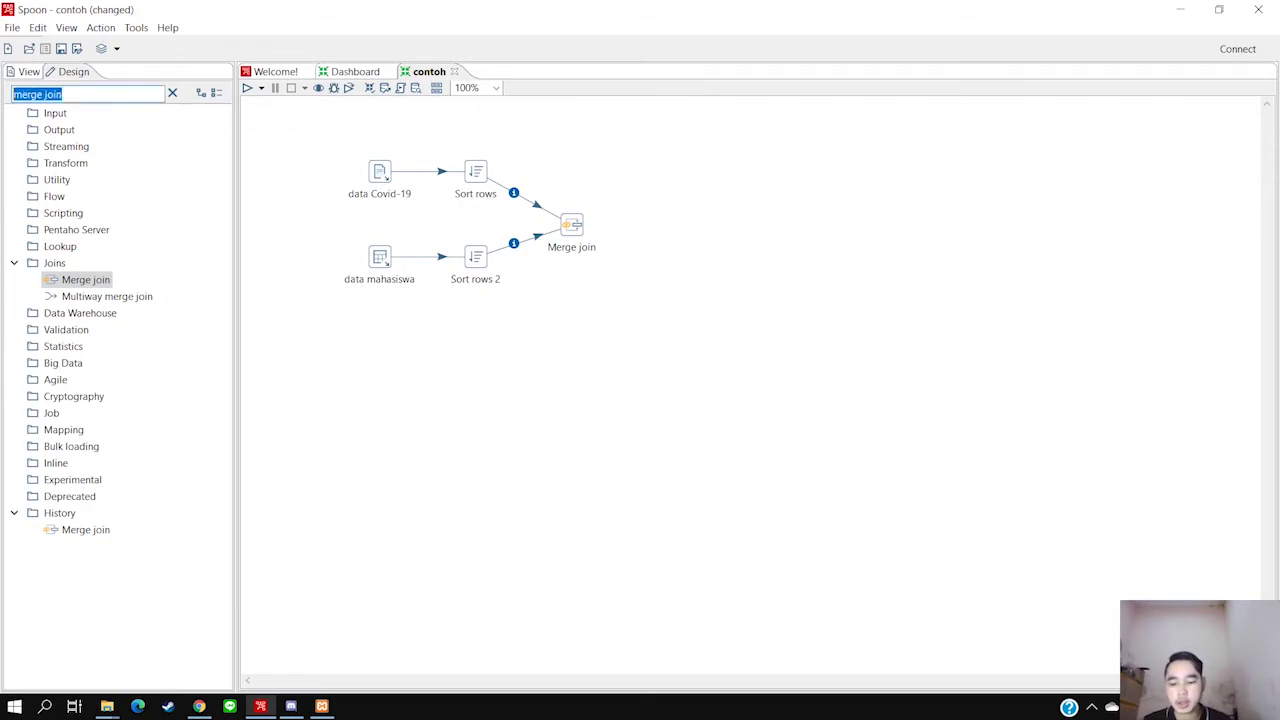
{"action": "type", "text": "select value"}
{"action": "left_click_drag", "start_coordinate": [90, 179], "coordinate": [657, 224]}
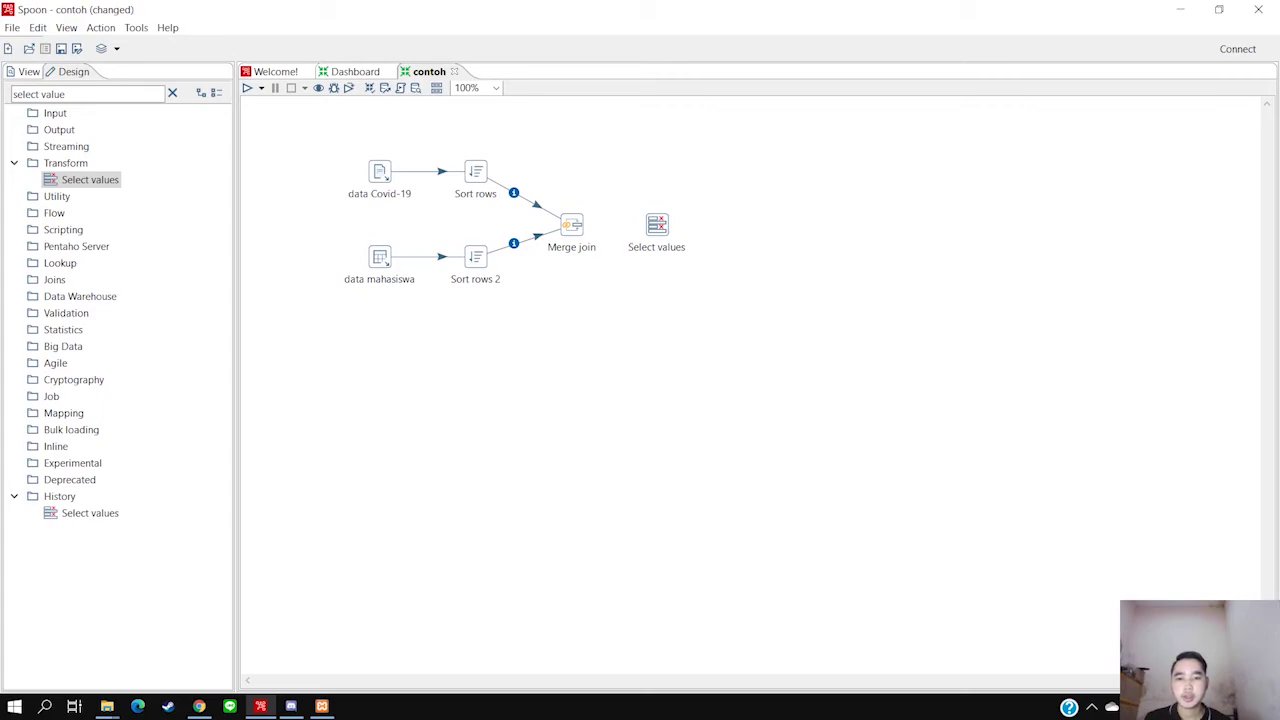
{"action": "mouse_move", "coordinate": [571, 225]}
{"action": "mouse_move", "coordinate": [587, 268]}
{"action": "left_mouse_down"}
{"action": "mouse_move", "coordinate": [614, 224]}
{"action": "mouse_move", "coordinate": [656, 224]}
{"action": "left_mouse_up"}
Load the fields to remove in Select values, keep only NIM_1 in that list, and save the step settings
{"action": "double_click", "coordinate": [656, 224]}
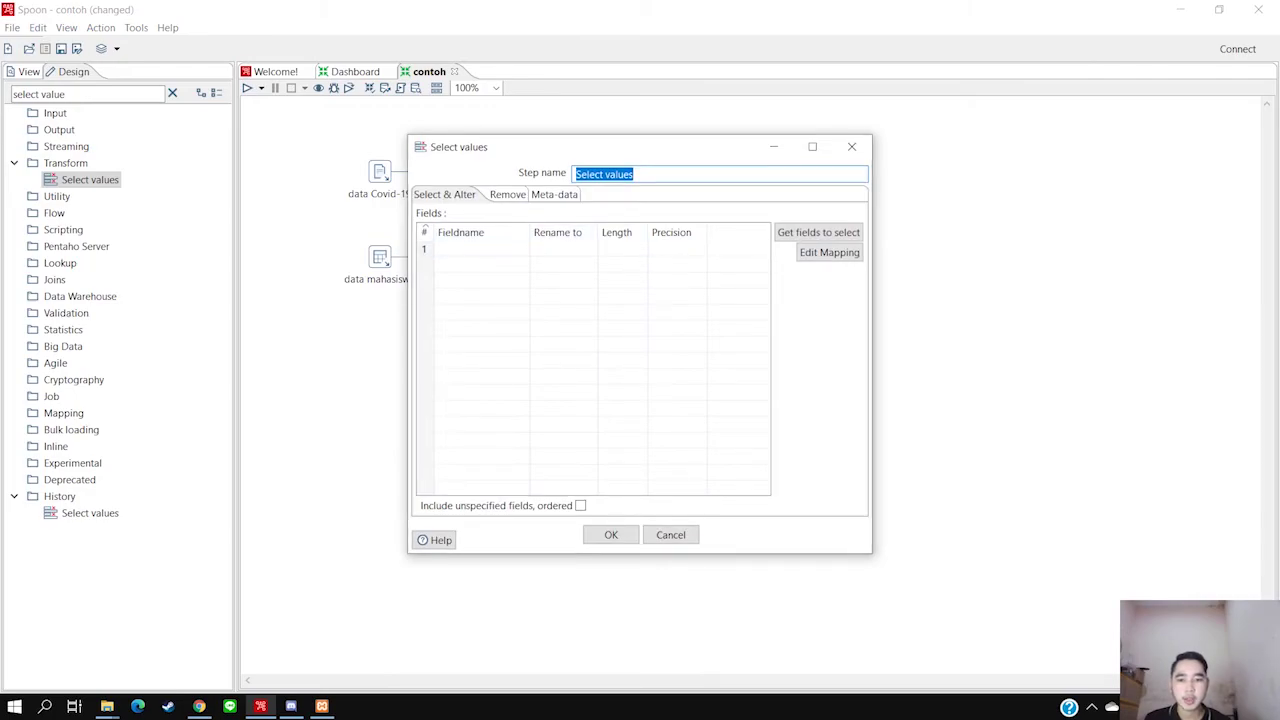
{"action": "left_click", "coordinate": [498, 194]}
{"action": "left_click", "coordinate": [814, 369]}
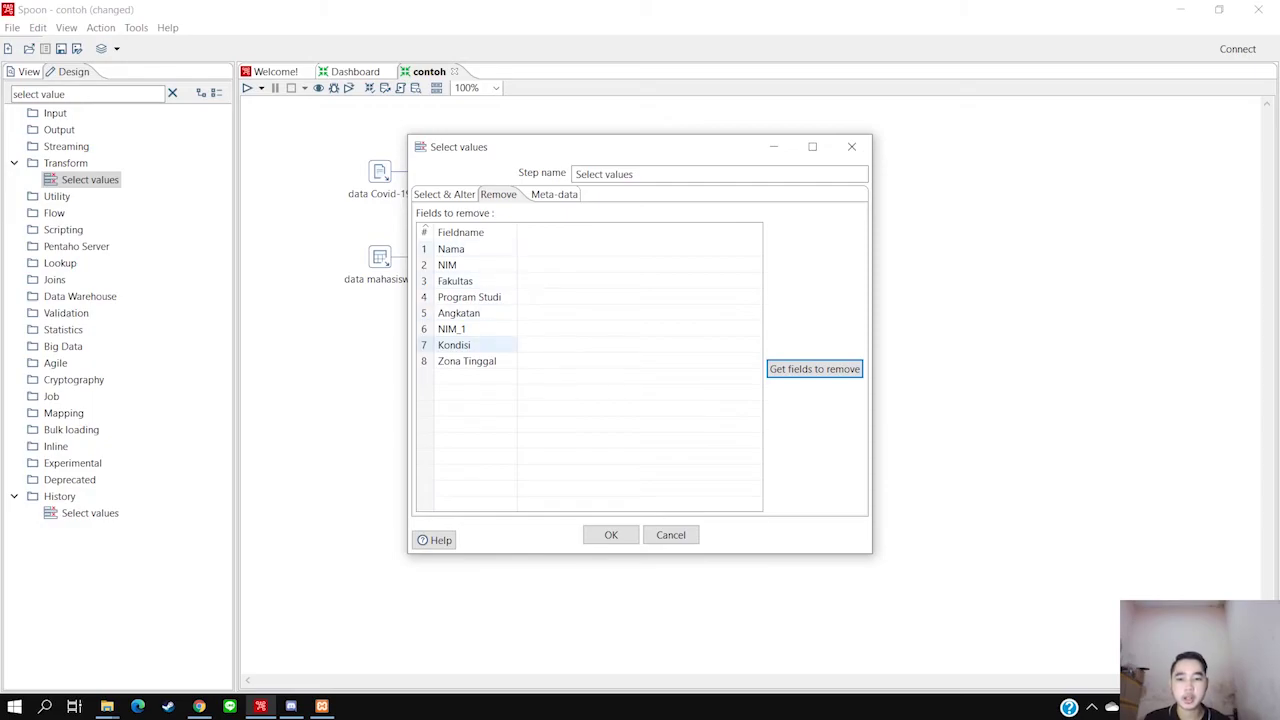
{"action": "left_click", "coordinate": [451, 329]}
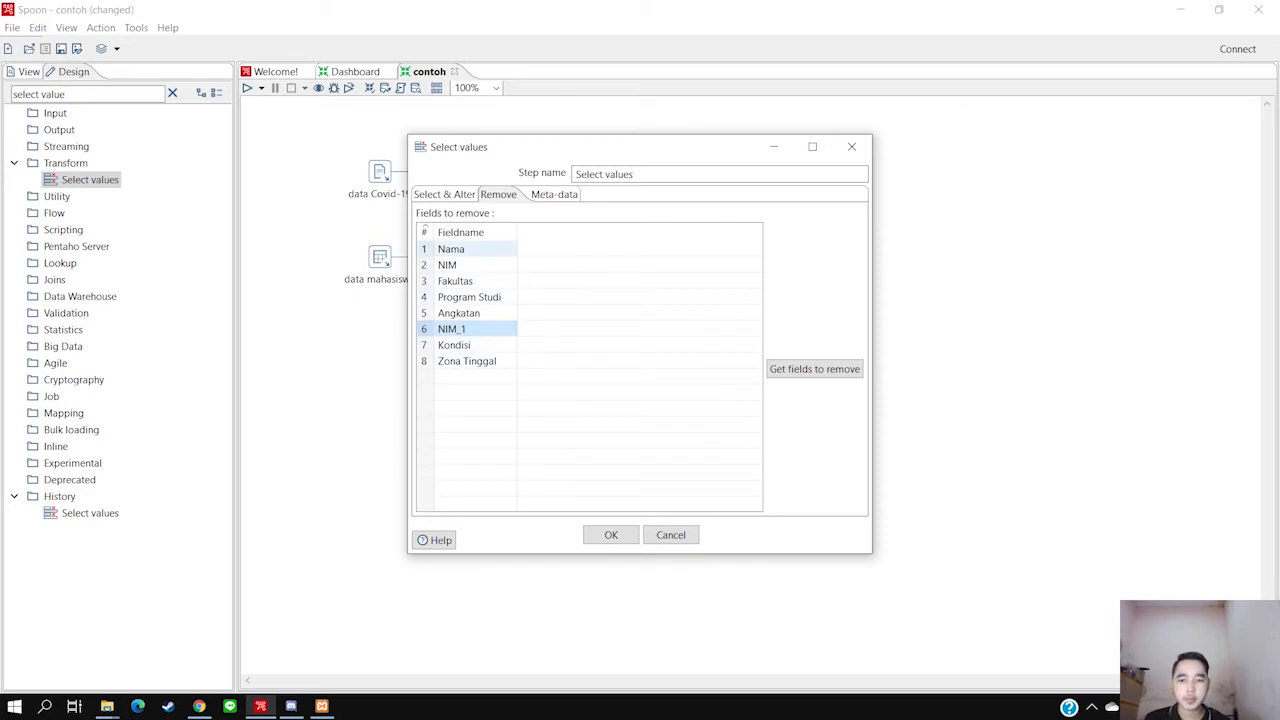
{"action": "left_click", "coordinate": [451, 249]}
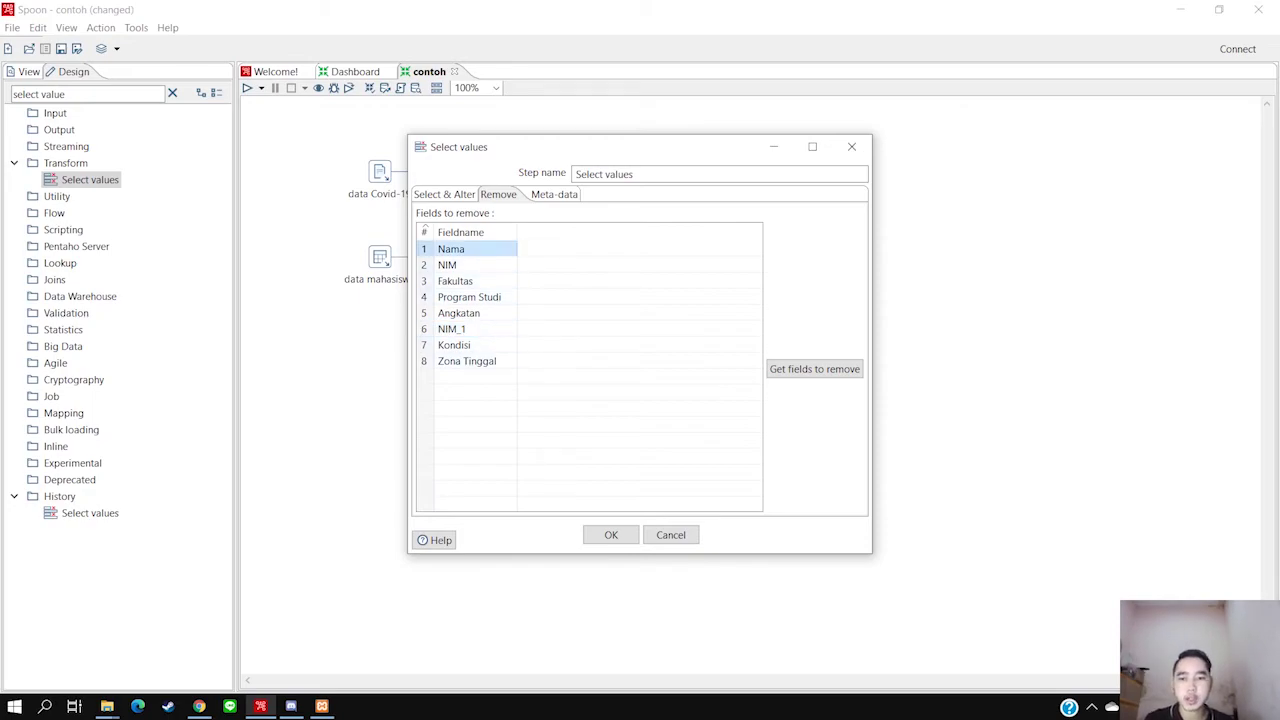
{"action": "key", "text": "Delete"}
{"action": "key", "text": "Delete"}
{"action": "key", "text": "Delete"}
{"action": "key", "text": "Delete"}
{"action": "key", "text": "Delete"}
{"action": "left_click", "coordinate": [454, 265]}
{"action": "key", "text": "Delete"}
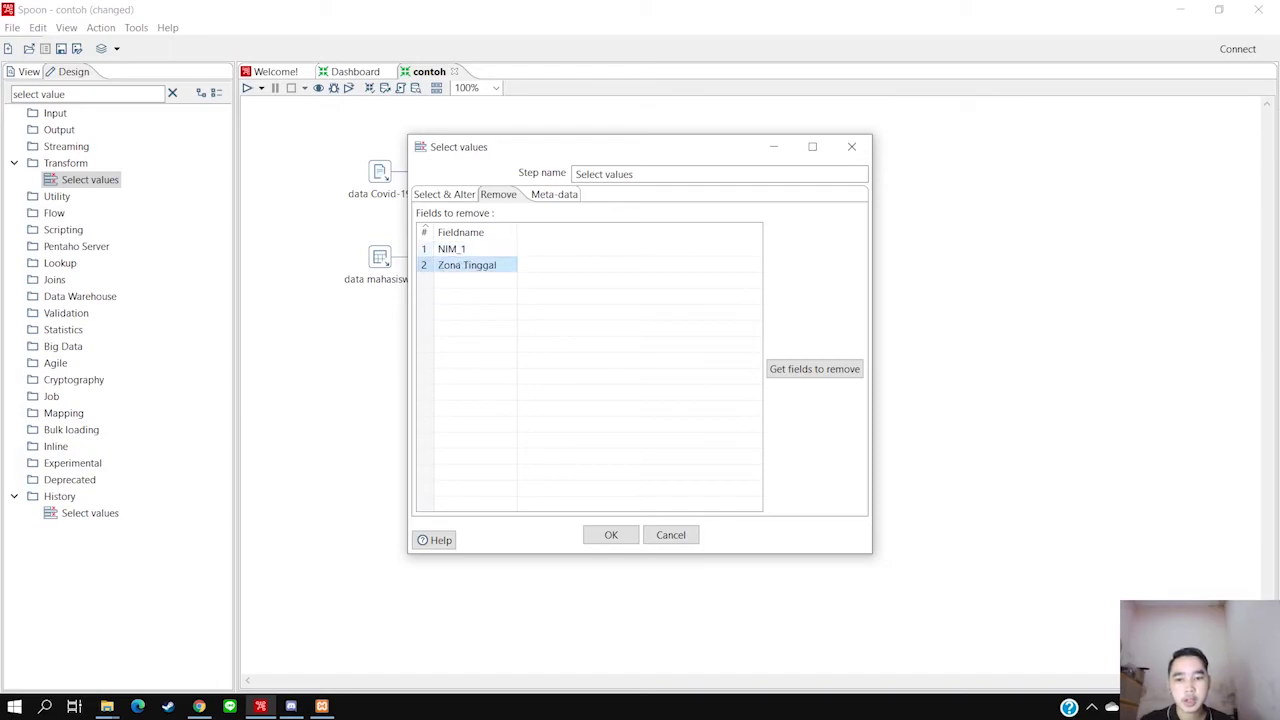
{"action": "key", "text": "Delete"}
{"action": "key", "text": "ctrl+Tab"}
{"action": "key", "text": "ctrl+shift+Tab"}
{"action": "key", "text": "Return"}
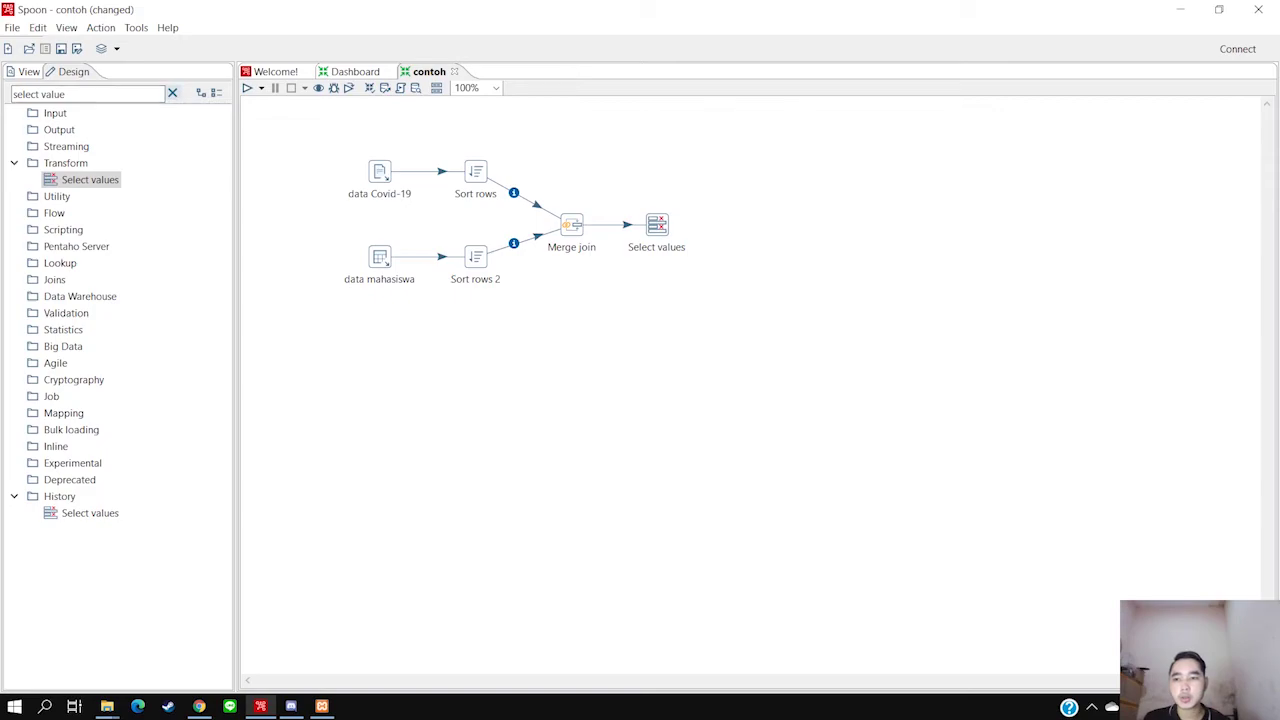
Add a Microsoft Excel output step after Select values and connect them with a hop as the main output of step
{"action": "left_click", "coordinate": [172, 93]}
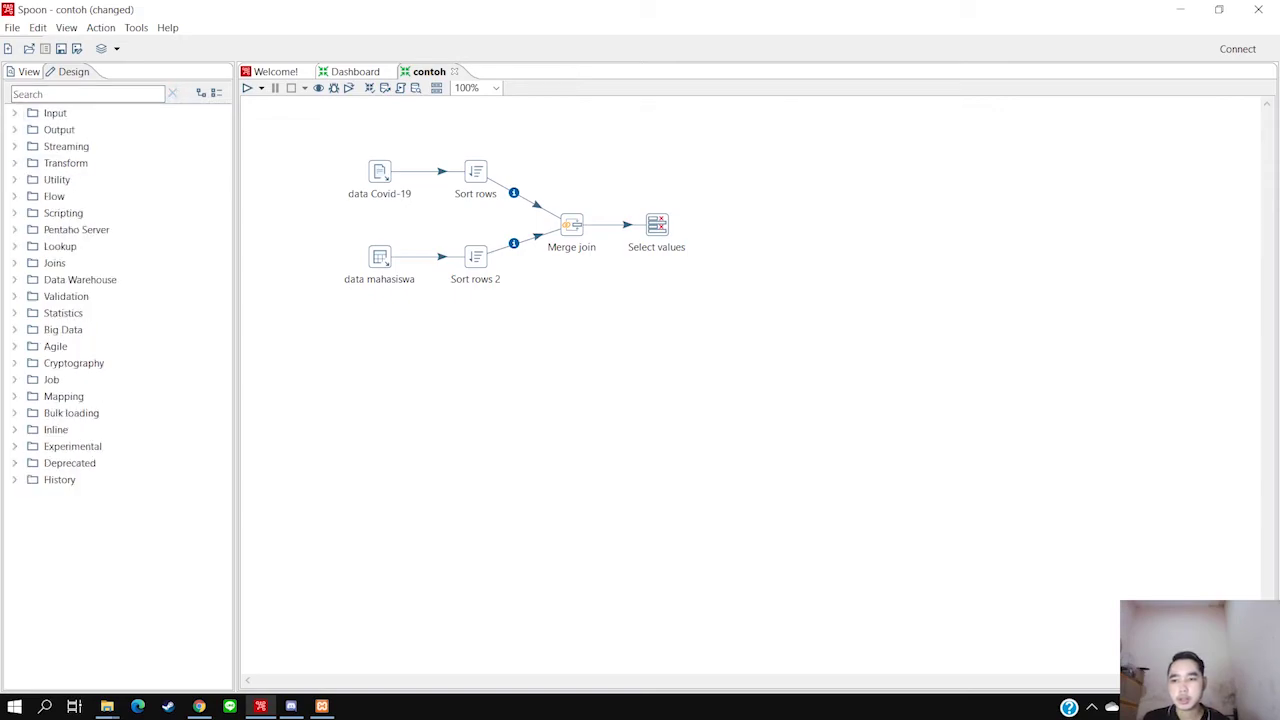
{"action": "double_click", "coordinate": [59, 129]}
{"action": "scroll", "coordinate": [224, 330], "scroll_direction": "down", "scroll_amount": 1}
{"action": "scroll", "coordinate": [224, 330], "scroll_direction": "up", "scroll_amount": 1}
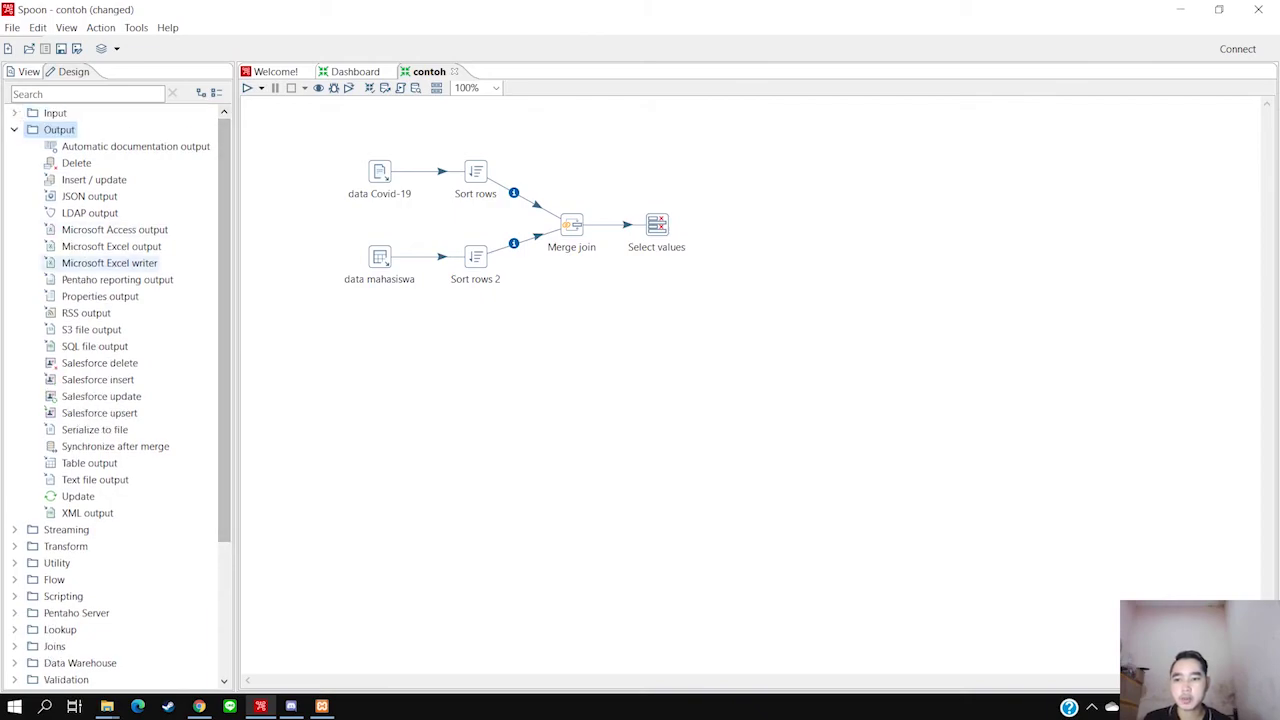
{"action": "left_click", "coordinate": [110, 246]}
{"action": "left_click_drag", "start_coordinate": [110, 246], "coordinate": [752, 224]}
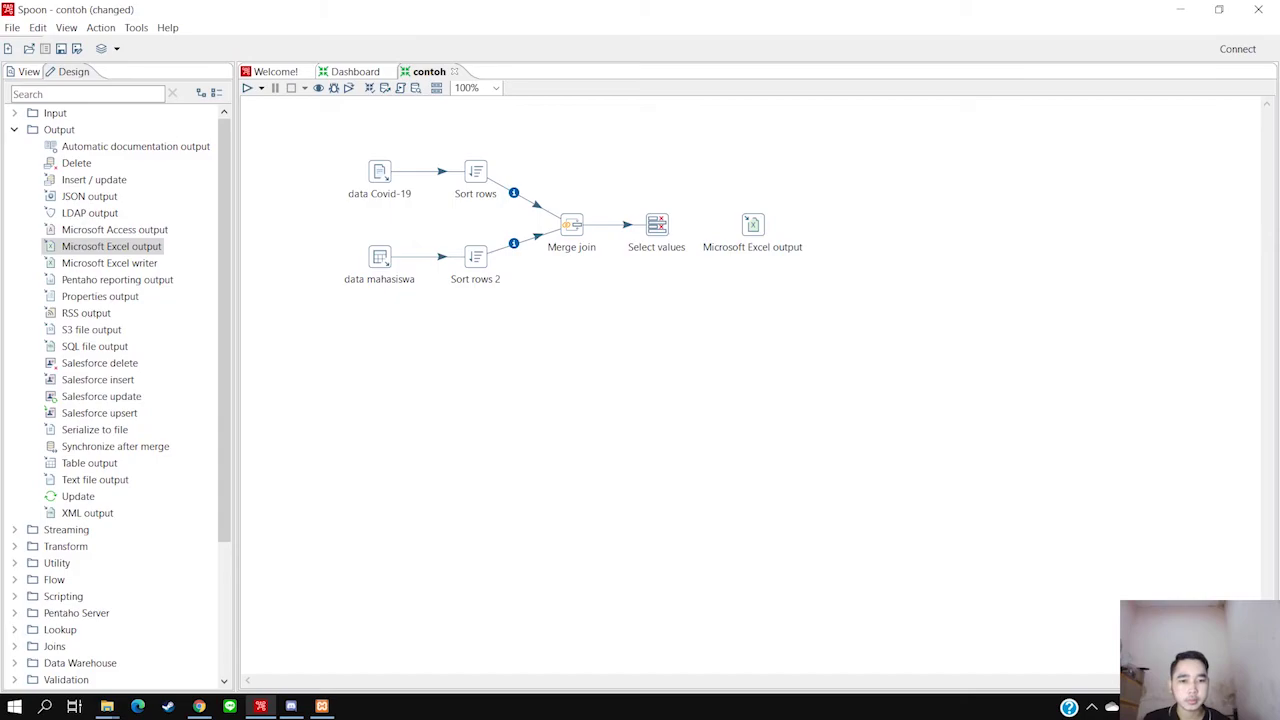
{"action": "mouse_move", "coordinate": [656, 224]}
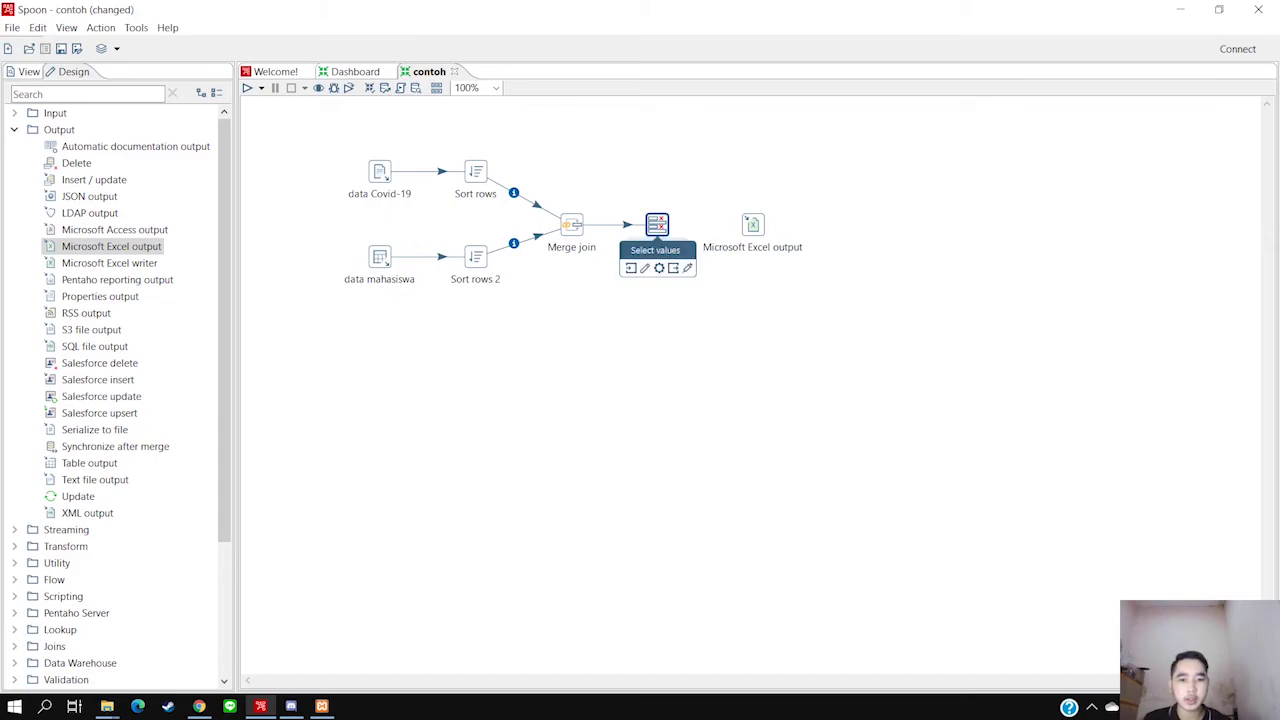
{"action": "left_click_drag", "start_coordinate": [673, 267], "coordinate": [750, 228]}
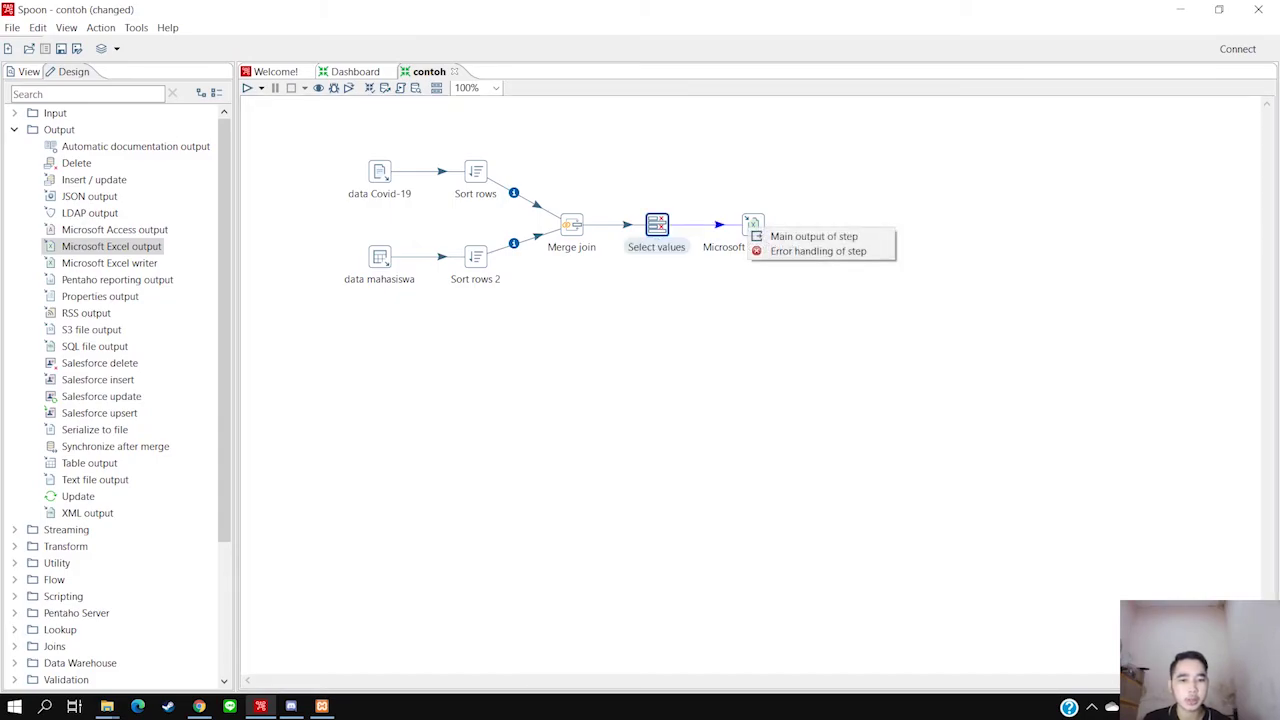
{"action": "left_click", "coordinate": [800, 236]}
Set the Microsoft Excel output filename to hasil
{"action": "double_click", "coordinate": [752, 224]}
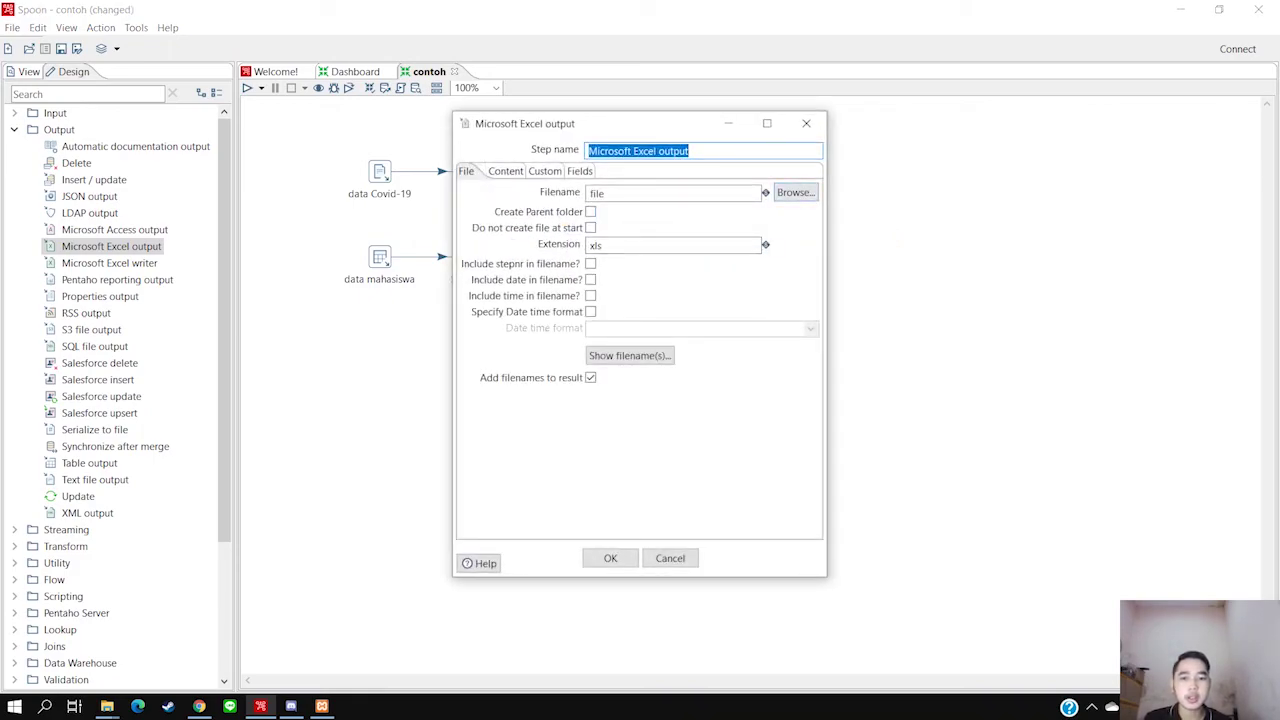
{"action": "left_click", "coordinate": [604, 193]}
{"action": "double_click", "coordinate": [598, 193]}
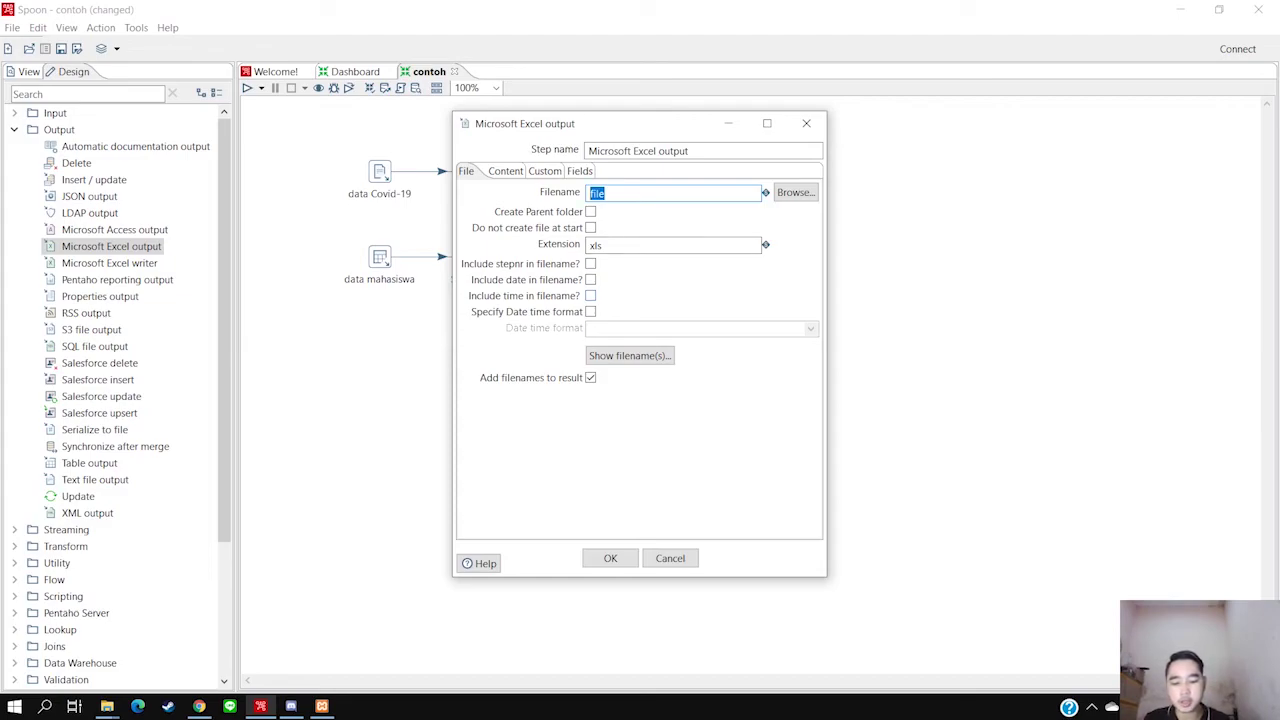
{"action": "type", "text": "hasil"}
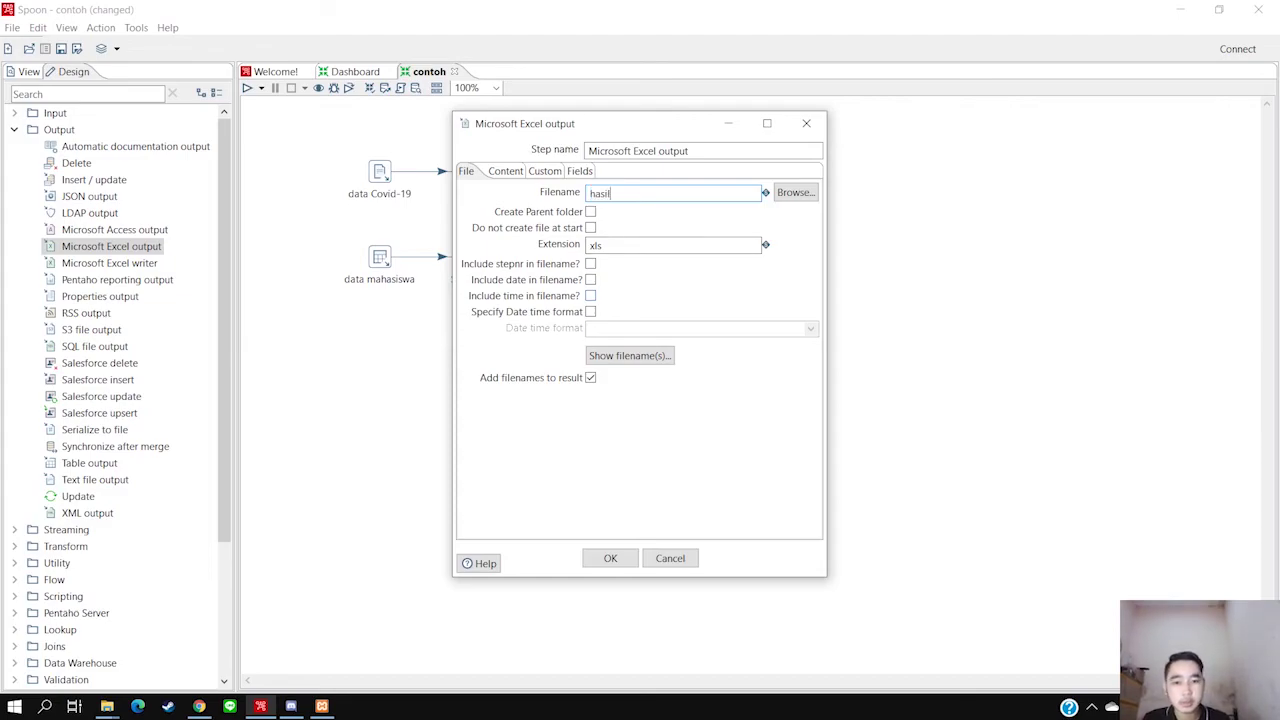
Check the Excel output's content and font options, and load the incoming fields into its field list
{"action": "left_click", "coordinate": [496, 171]}
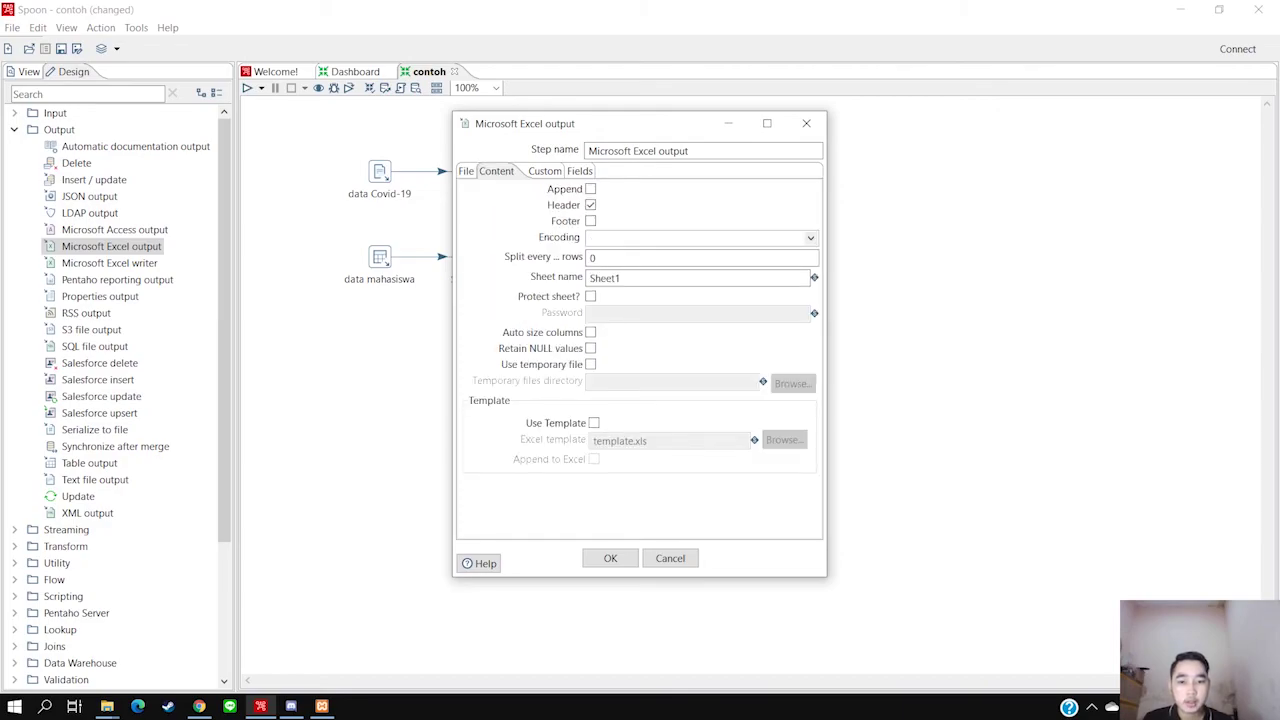
{"action": "key", "text": "ctrl+Page_Down"}
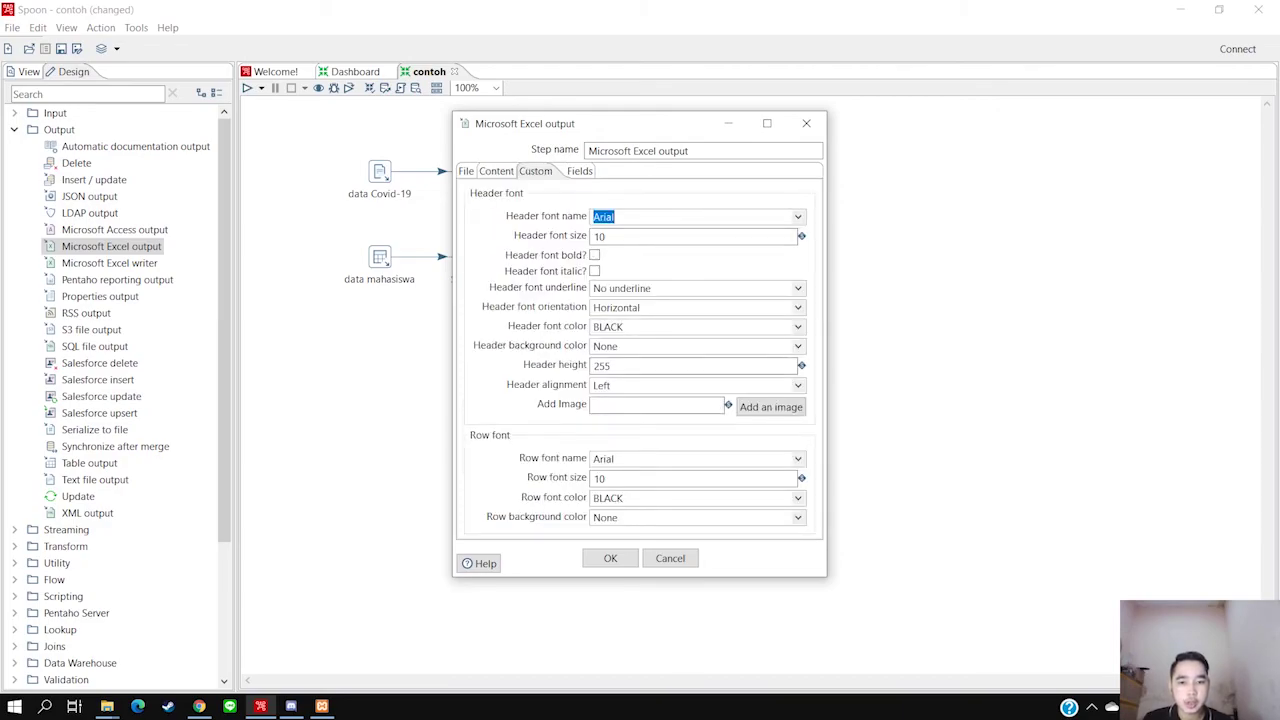
{"action": "key", "text": "ctrl+Page_Down"}
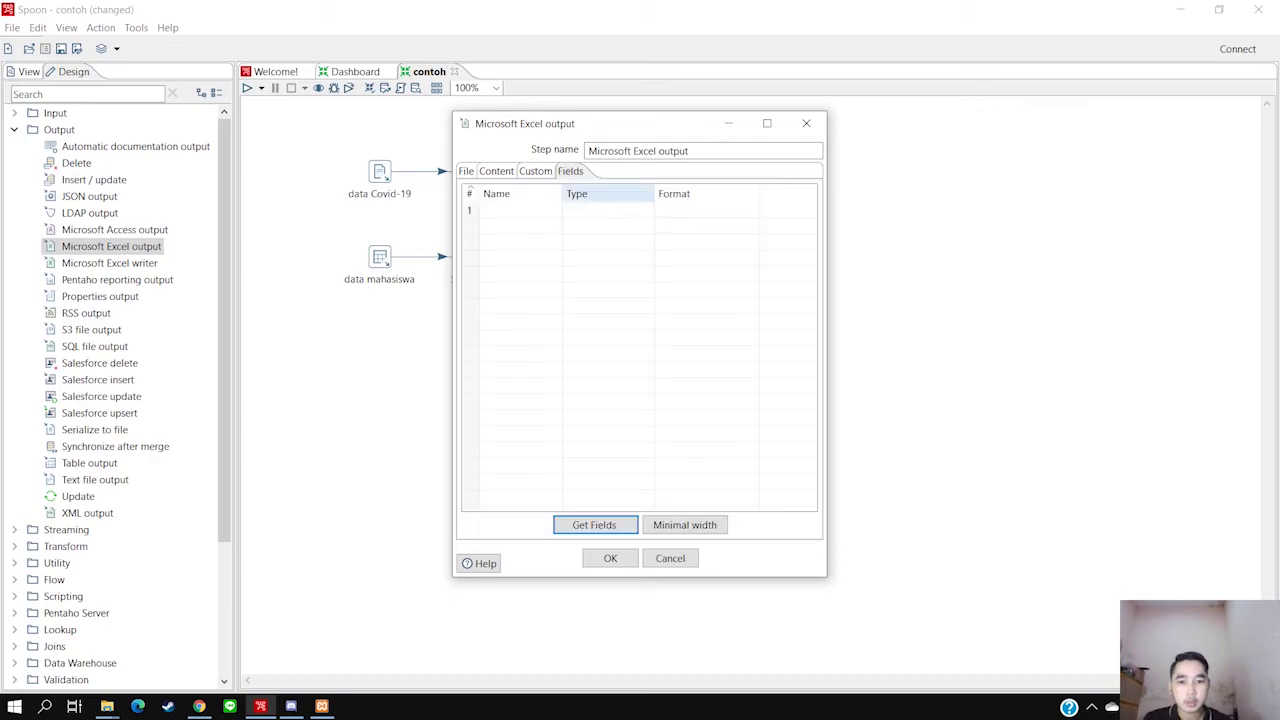
{"action": "key", "text": "Return"}
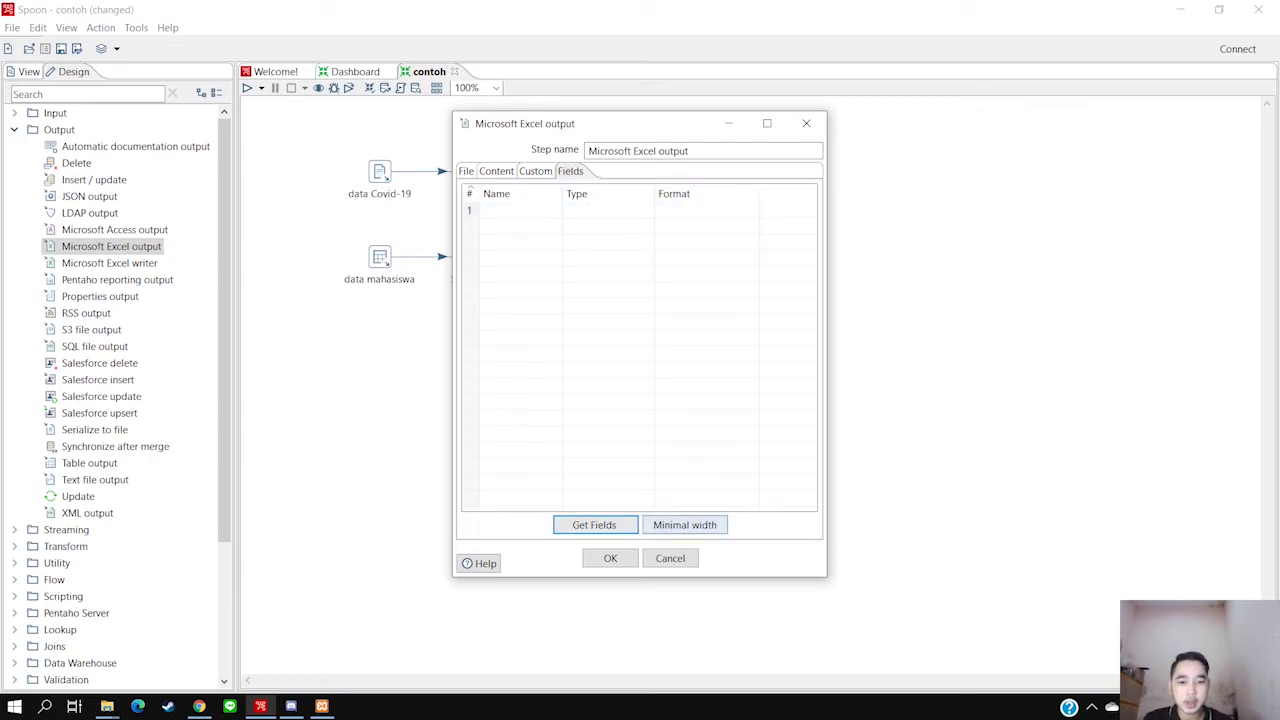
Set the format of the NIM and Angkatan fields to # and save the Microsoft Excel output settings
{"action": "left_click", "coordinate": [520, 226]}
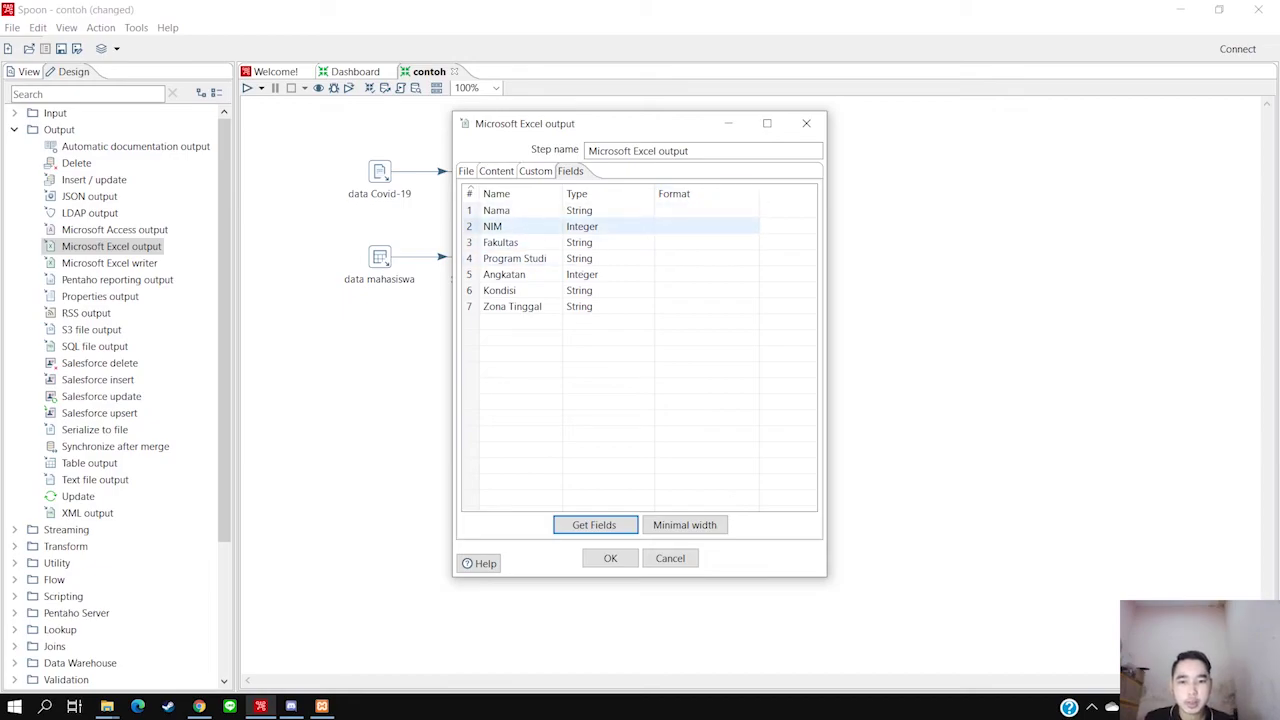
{"action": "left_click", "coordinate": [700, 226]}
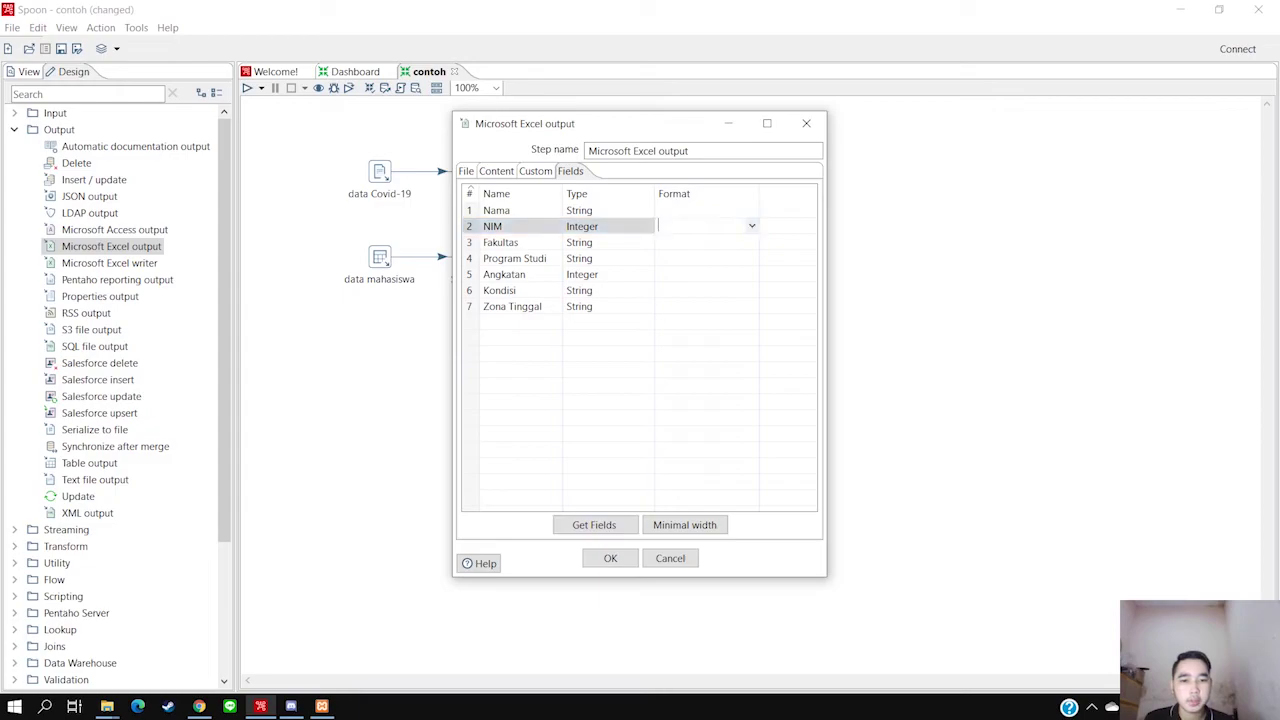
{"action": "left_click", "coordinate": [751, 226]}
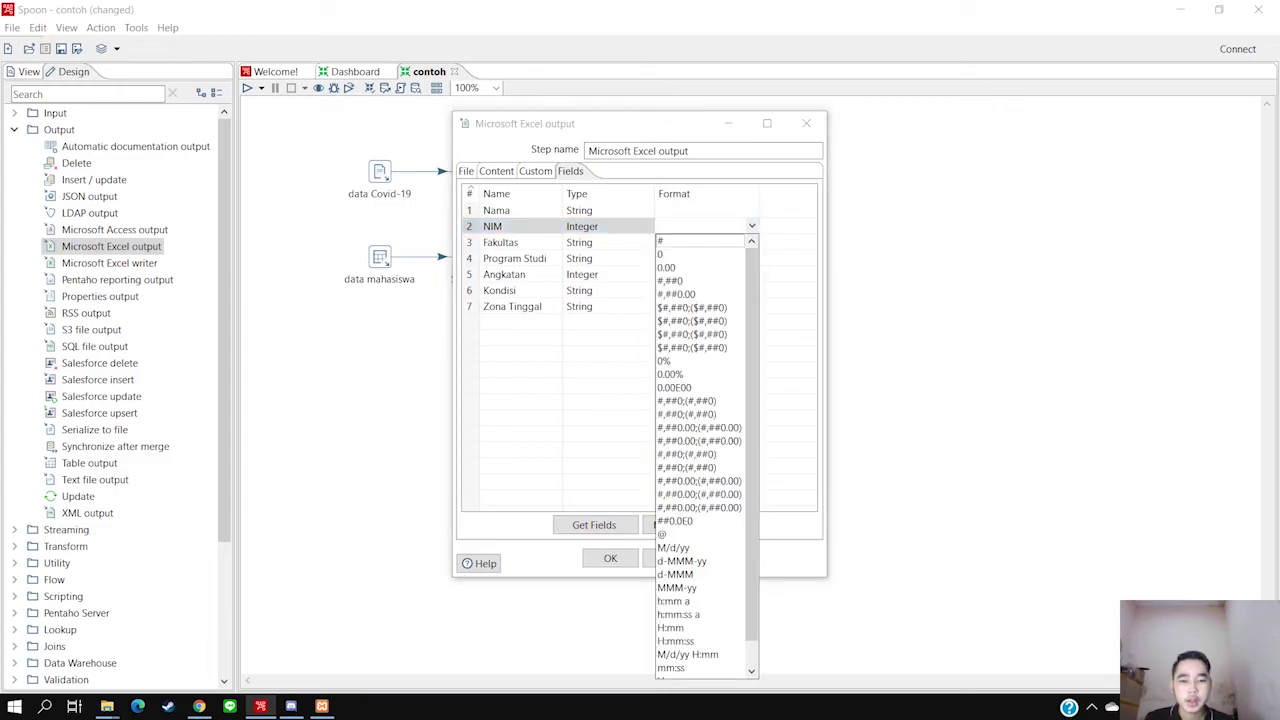
{"action": "key", "text": "Return"}
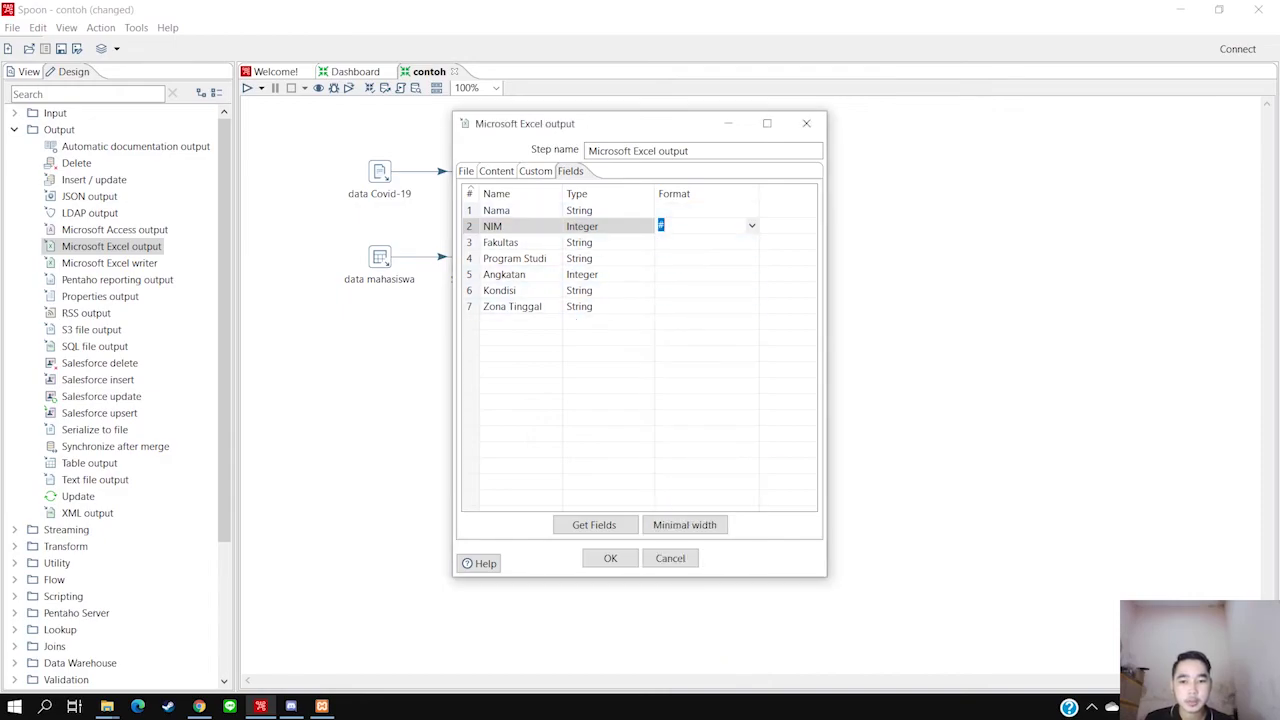
{"action": "left_click", "coordinate": [700, 274]}
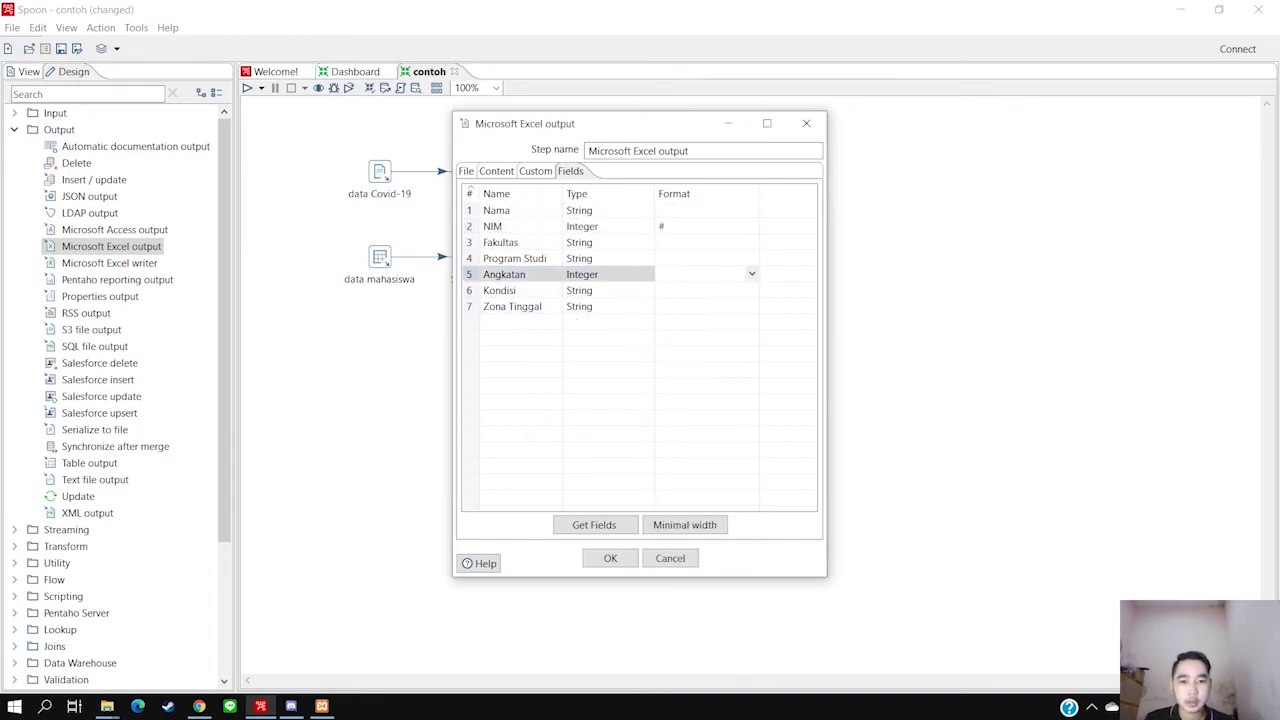
{"action": "key", "text": "alt+Down"}
{"action": "key", "text": "Return"}
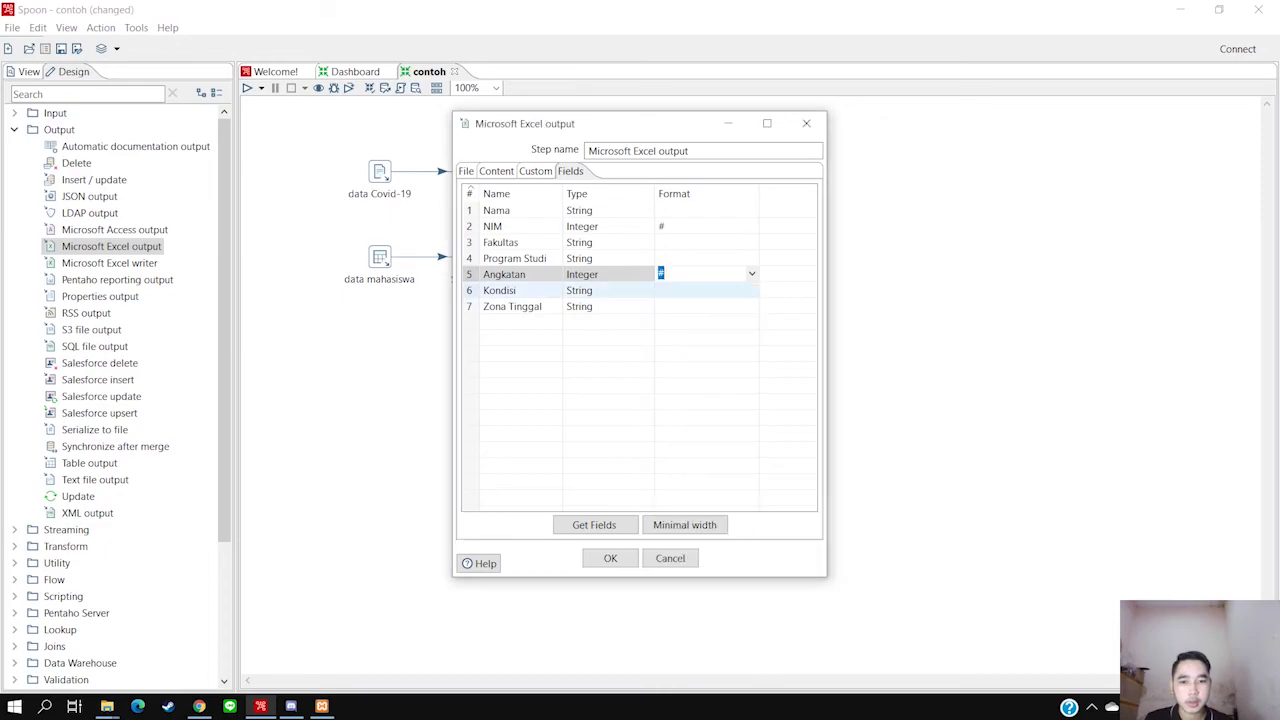
{"action": "left_click", "coordinate": [520, 321]}
{"action": "key", "text": "Up"}
{"action": "key", "text": "Down"}
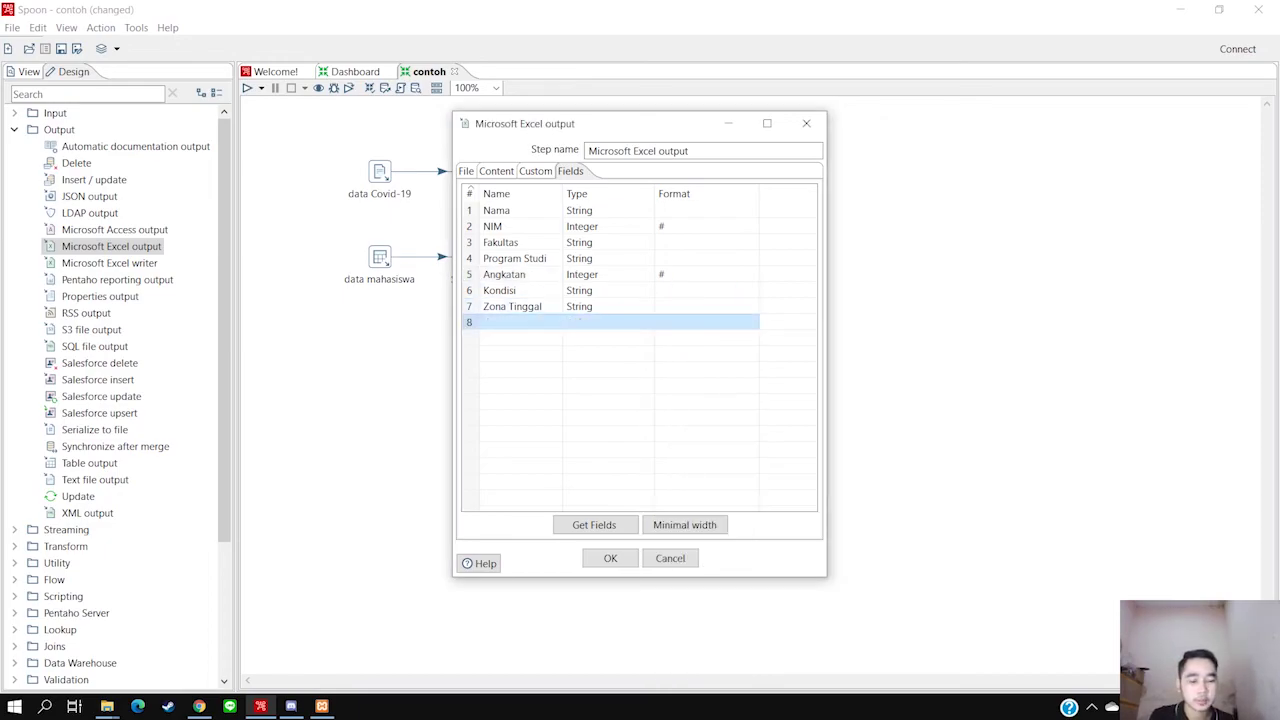
{"action": "key", "text": "Up"}
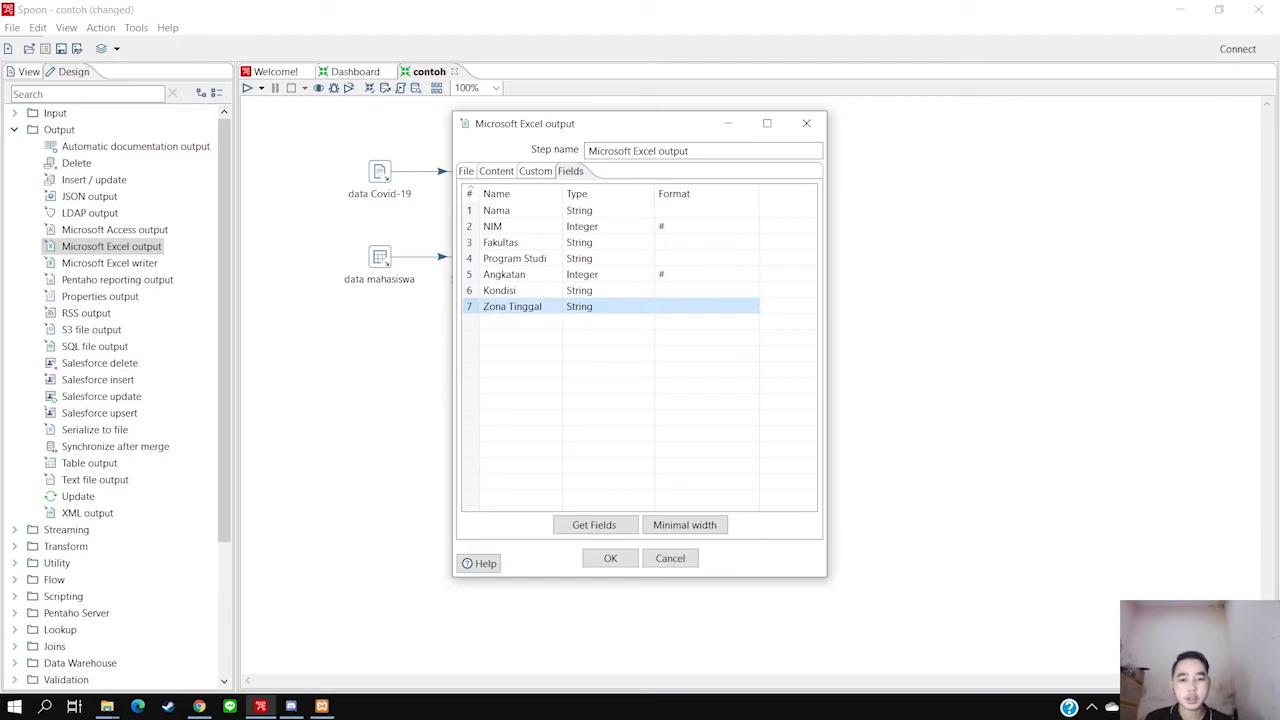
{"action": "key", "text": "Return"}
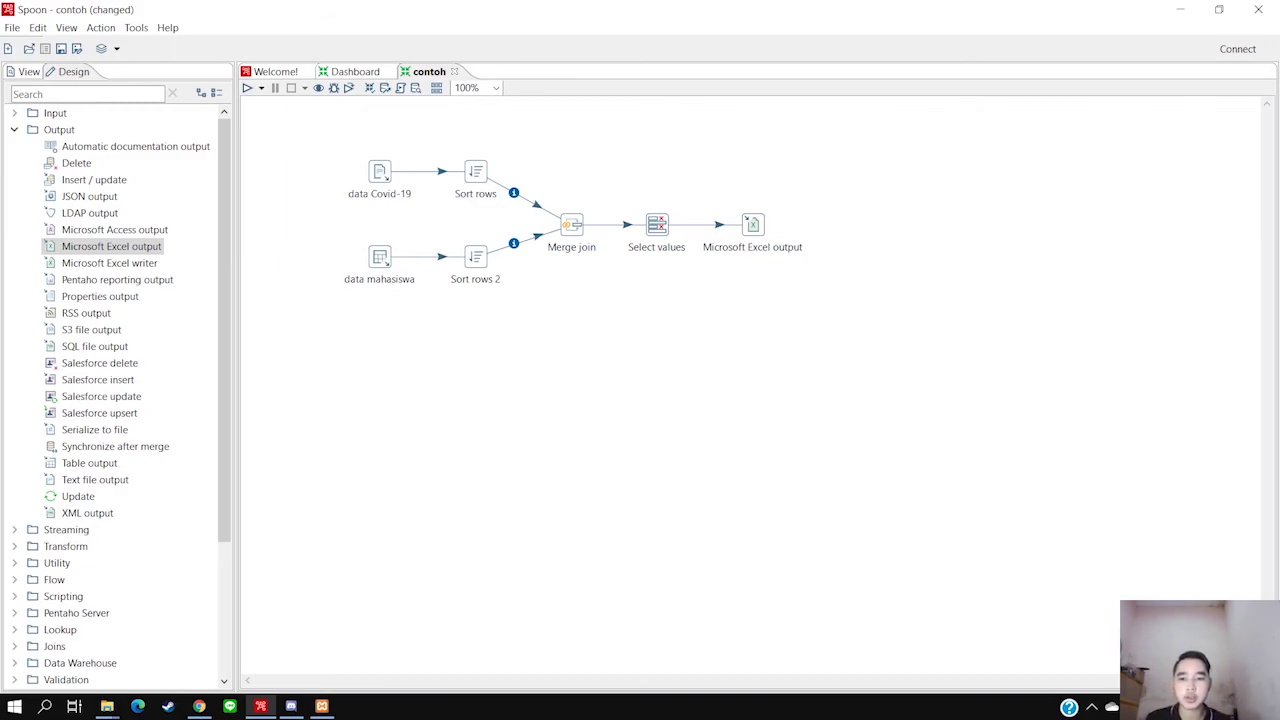
{"action": "left_click_drag", "start_coordinate": [280, 115], "coordinate": [417, 349]}
{"action": "key", "text": "Escape"}
{"action": "left_click_drag", "start_coordinate": [424, 128], "coordinate": [690, 314]}
{"action": "key", "text": "Escape"}
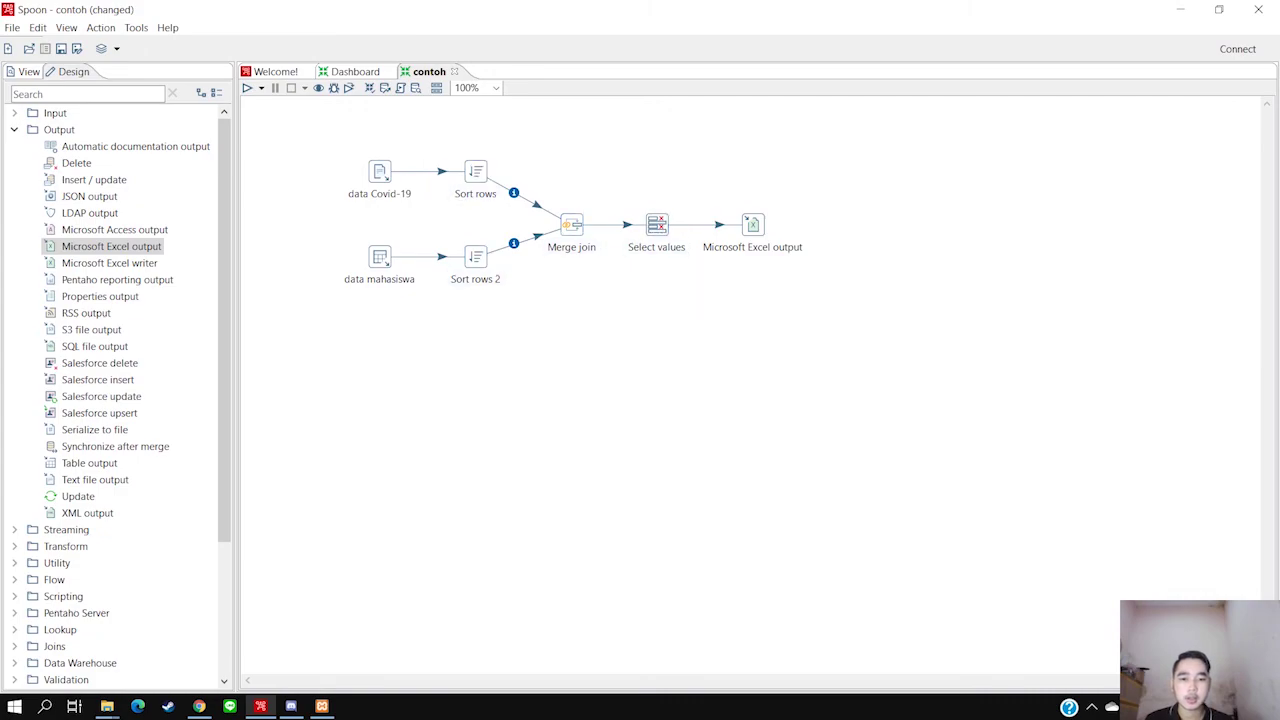
{"action": "left_click_drag", "start_coordinate": [428, 120], "coordinate": [701, 334]}
{"action": "key", "text": "Escape"}
{"action": "mouse_move", "coordinate": [816, 265]}
{"action": "left_mouse_down"}
{"action": "mouse_move", "coordinate": [684, 156]}
{"action": "mouse_move", "coordinate": [837, 337]}
{"action": "left_mouse_up"}
{"action": "key", "text": "Escape"}
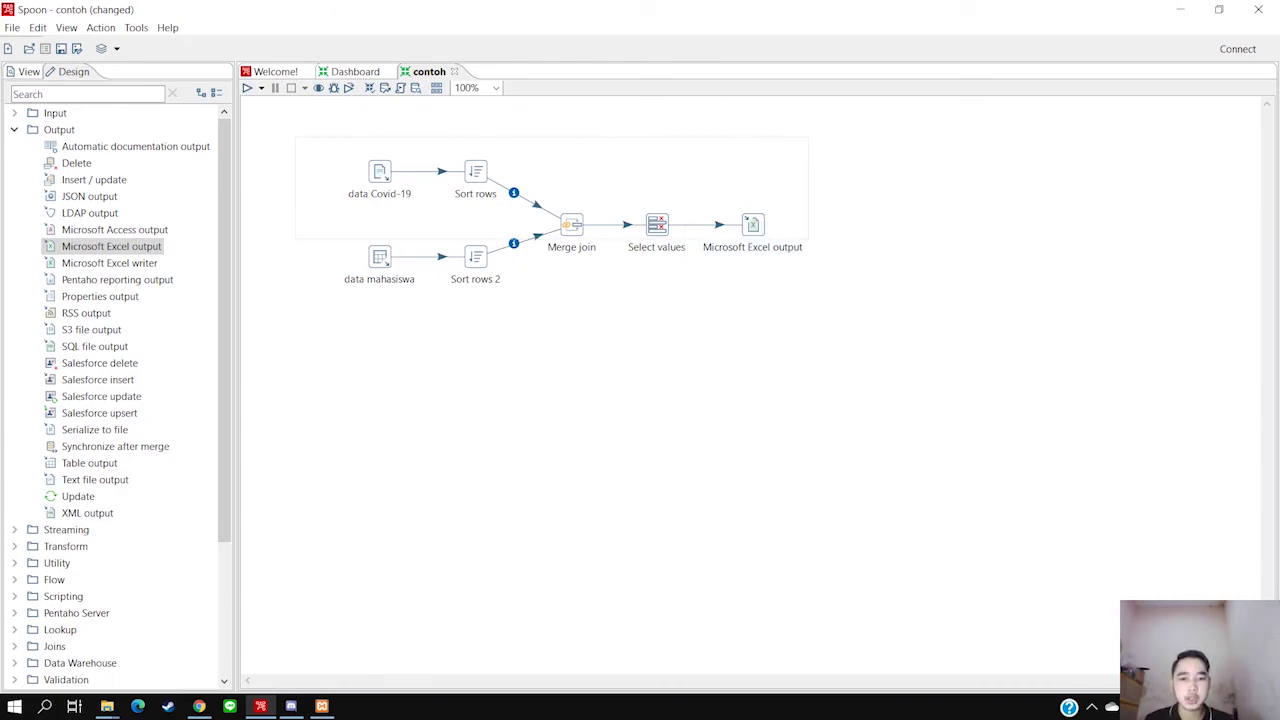
{"action": "key", "text": "ctrl+a"}
{"action": "key", "text": "Escape"}
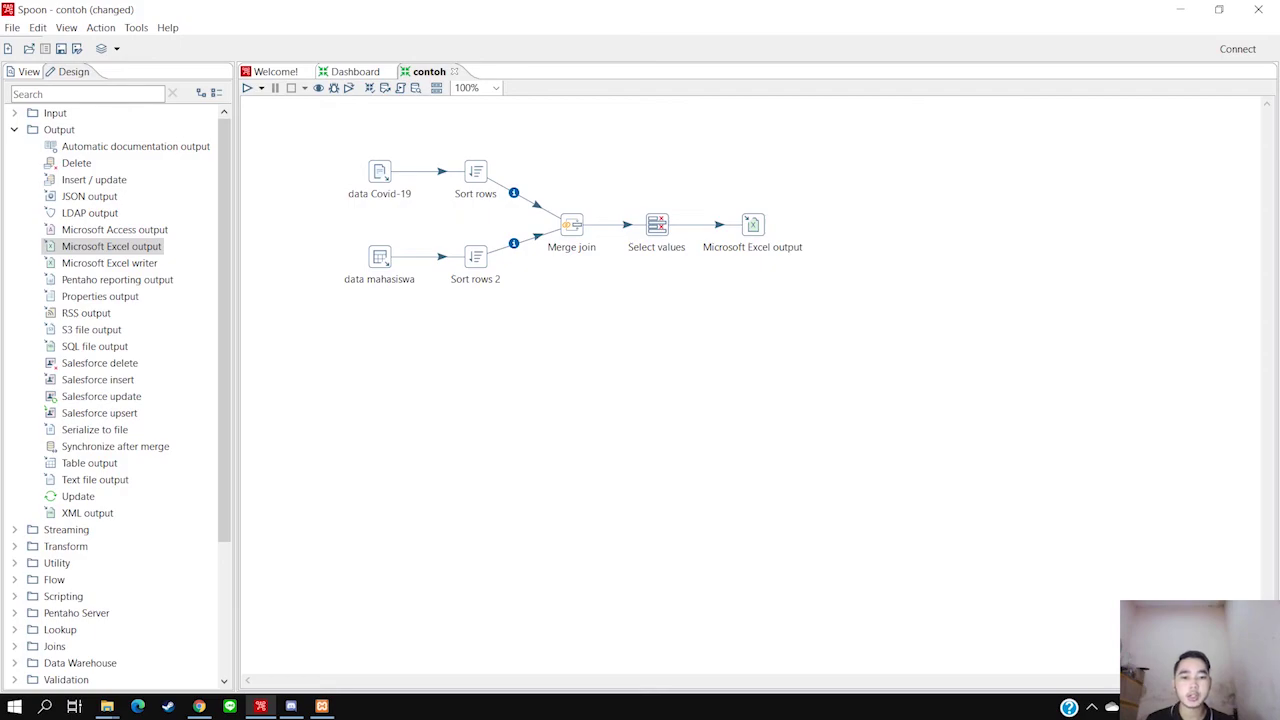
{"action": "mouse_move", "coordinate": [753, 225]}
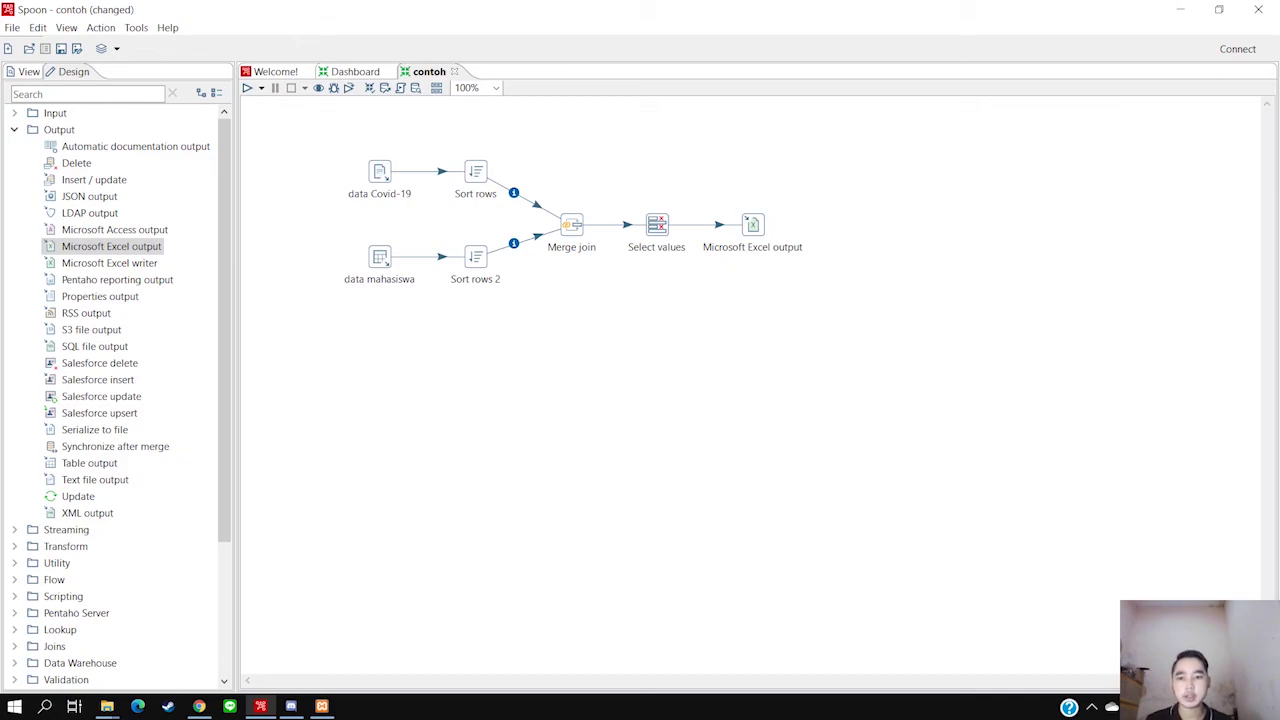
Run the contoh transformation with the Pentaho local configuration, saving its changes before execution
{"action": "left_click", "coordinate": [247, 88]}
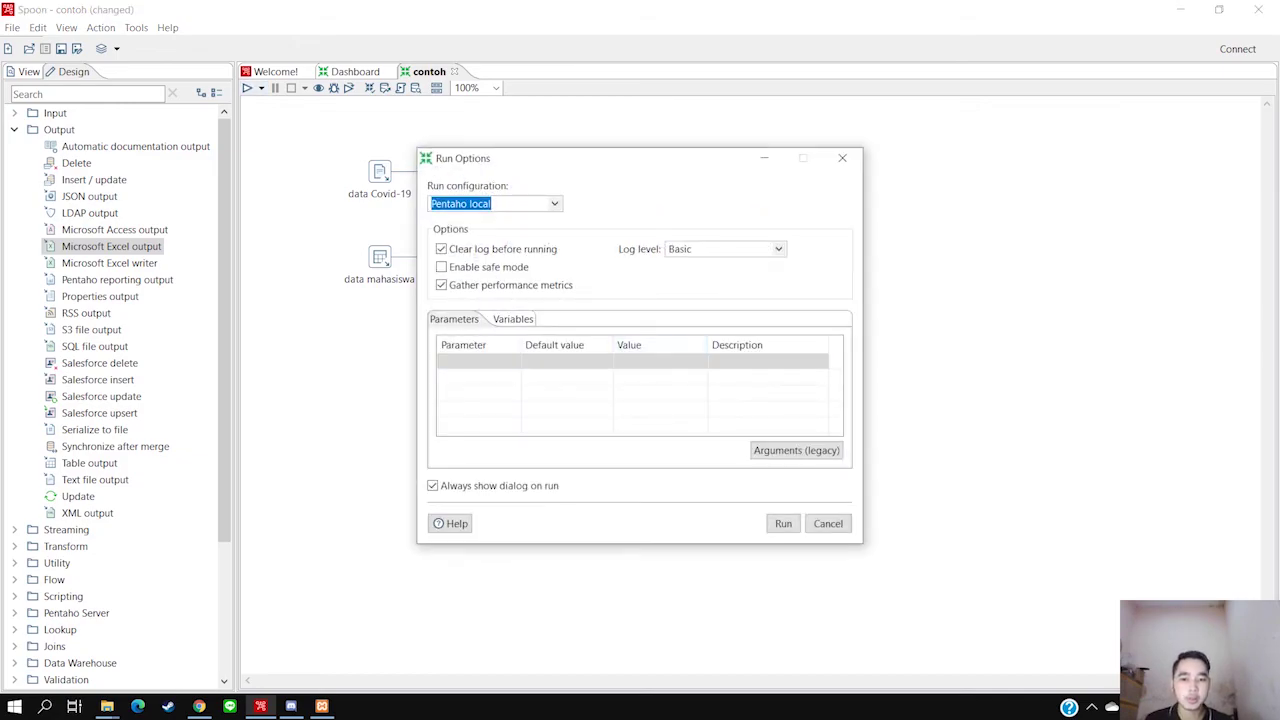
{"action": "left_click", "coordinate": [783, 523]}
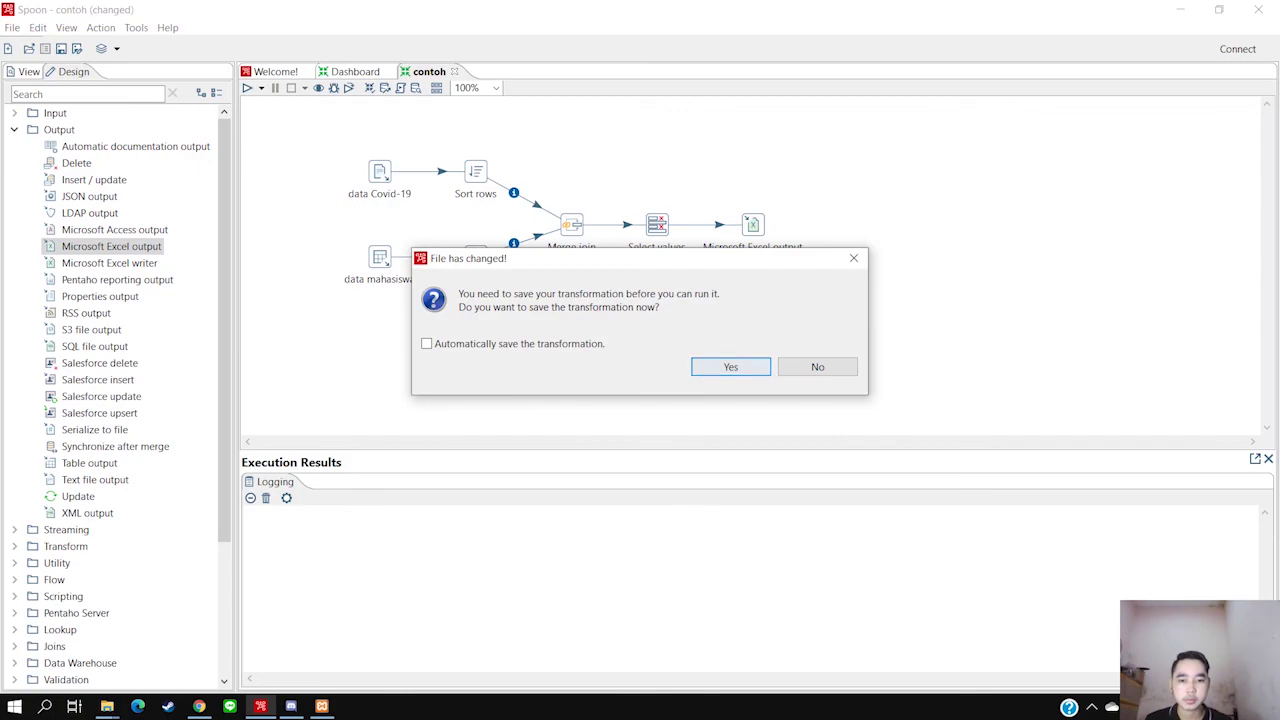
{"action": "left_click", "coordinate": [731, 366]}
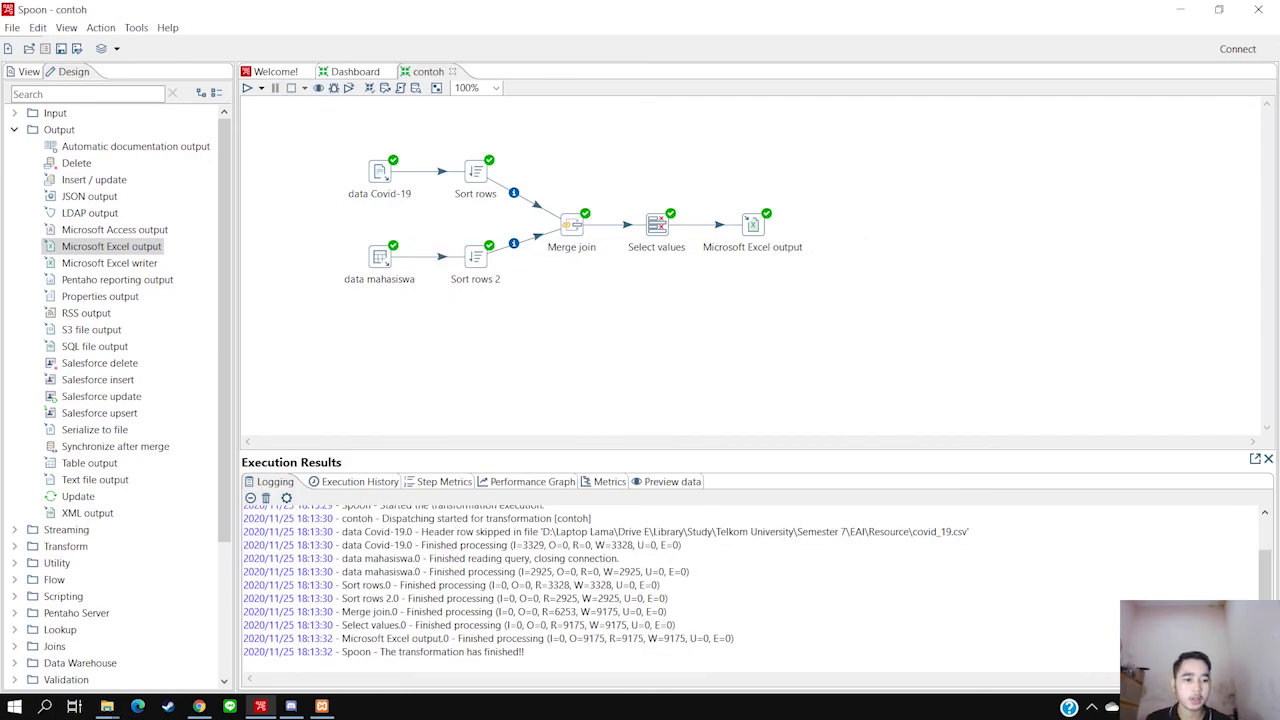
Refresh the desktop and open the exported hasil.xls.xls file in Excel
{"action": "left_click", "coordinate": [260, 706]}
{"action": "right_click", "coordinate": [507, 181]}
{"action": "left_click", "coordinate": [551, 230]}
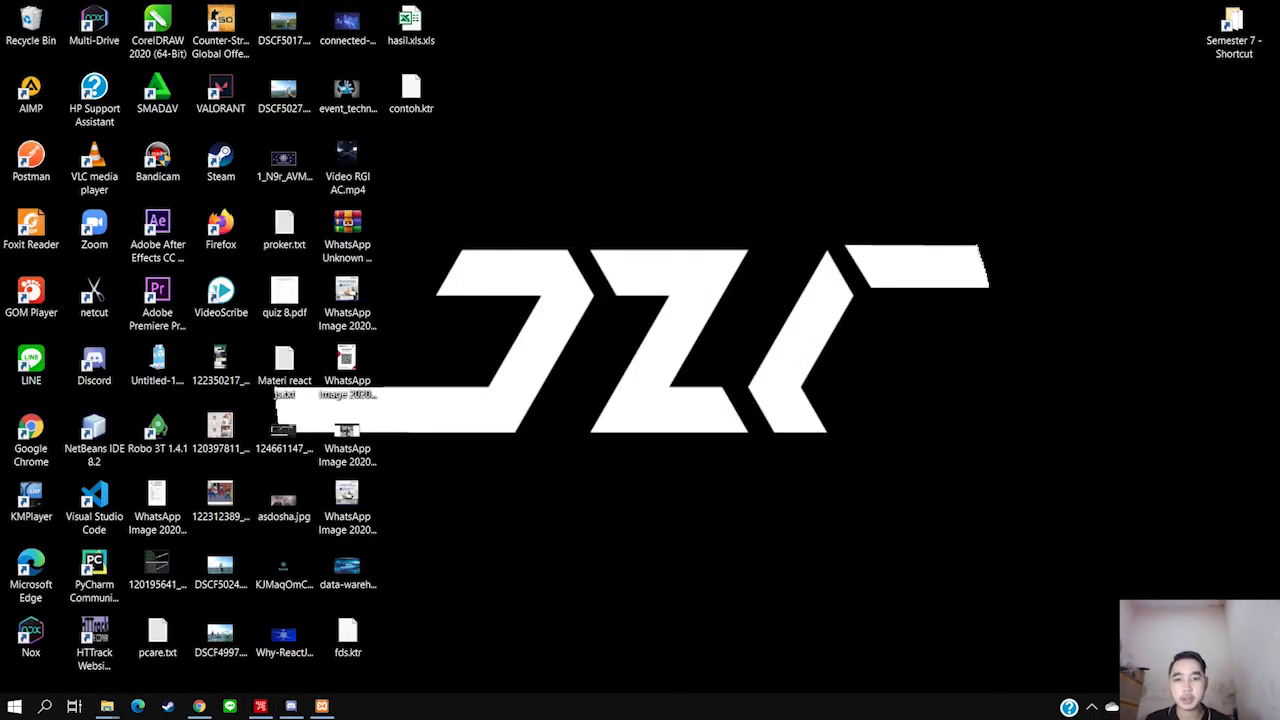
{"action": "double_click", "coordinate": [410, 22]}
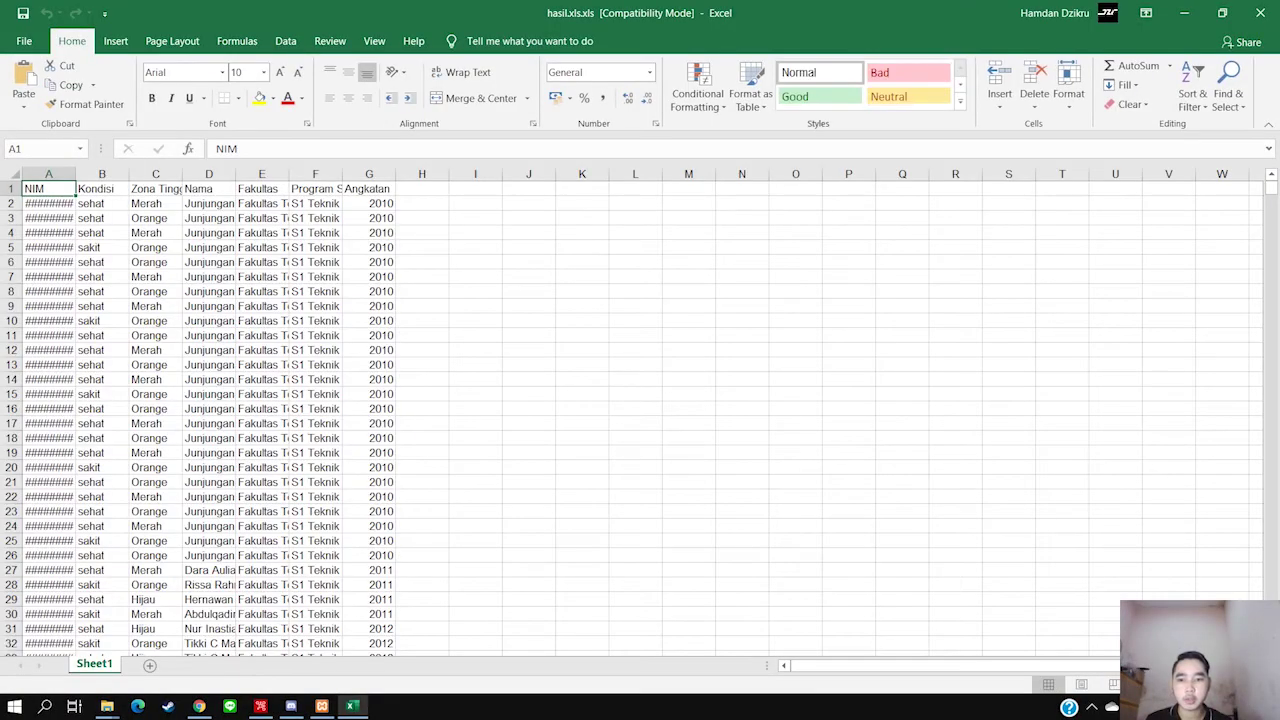
Widen the columns from NIM to Angkatan to read the merged data, then switch back to the contoh transformation in Spoon
{"action": "left_click_drag", "start_coordinate": [75, 174], "coordinate": [107, 174]}
{"action": "left_click_drag", "start_coordinate": [268, 174], "coordinate": [177, 174]}
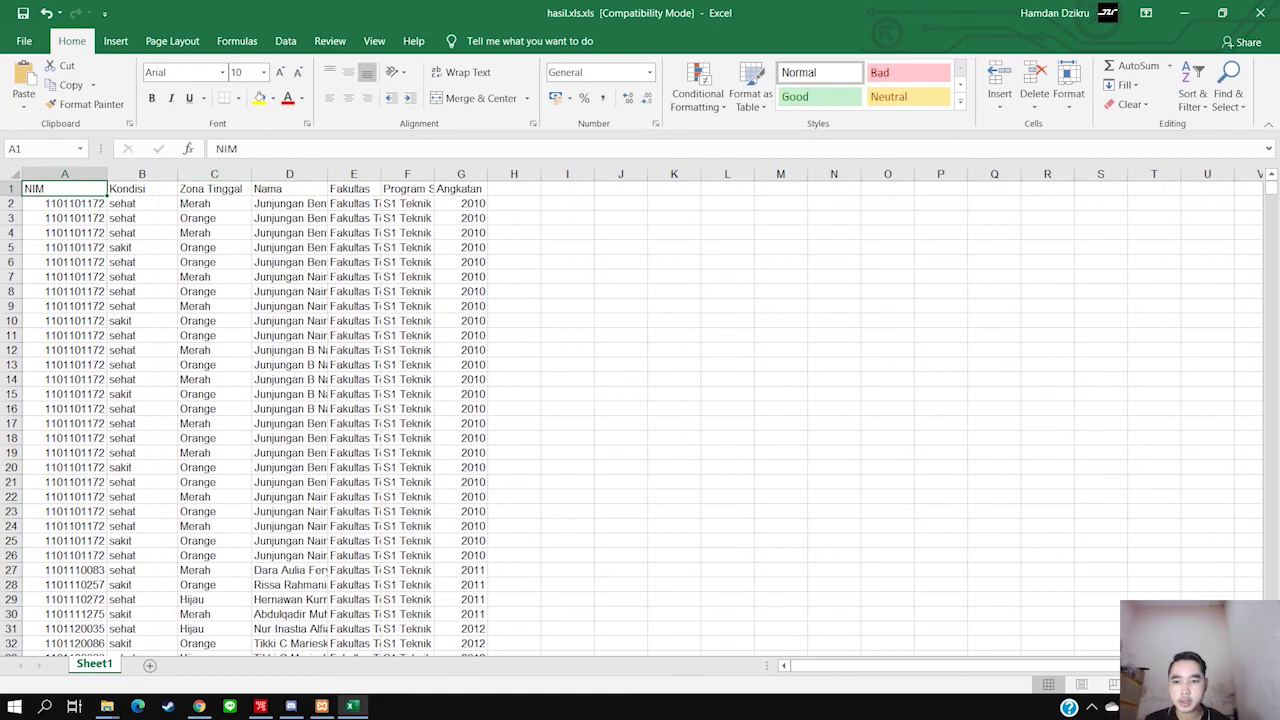
{"action": "left_click_drag", "start_coordinate": [327, 174], "coordinate": [577, 174]}
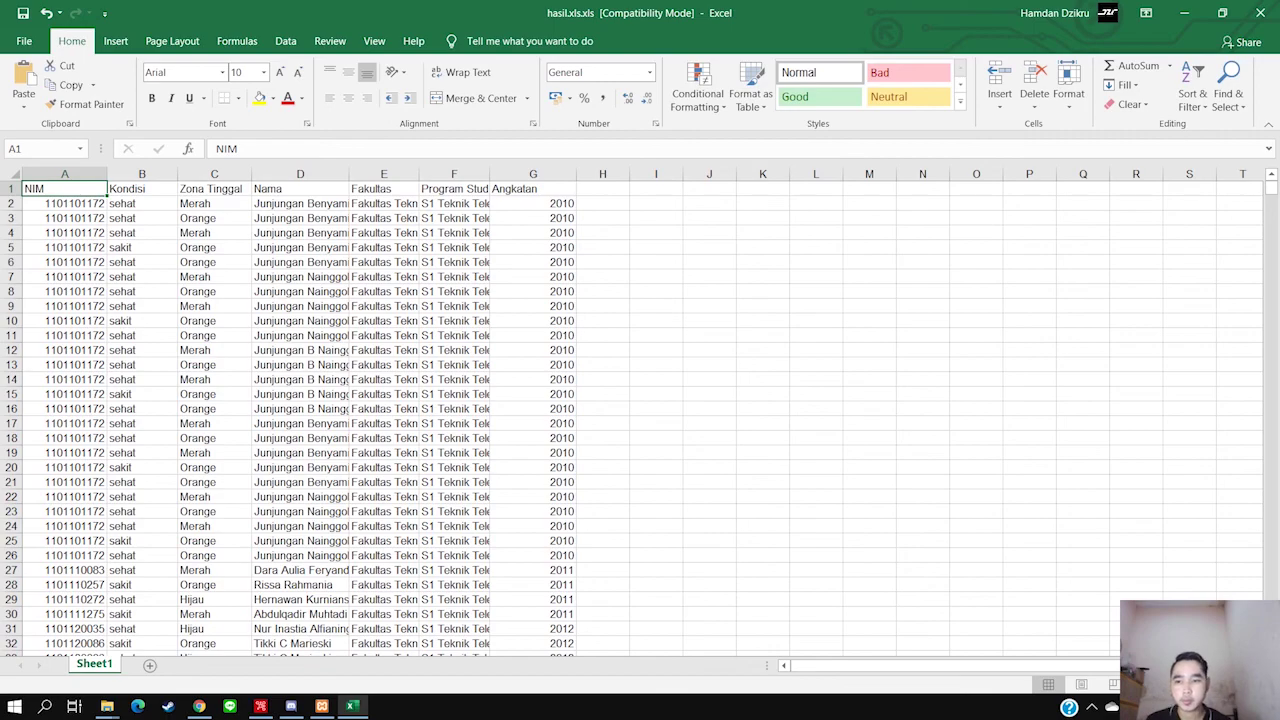
{"action": "left_click", "coordinate": [141, 203]}
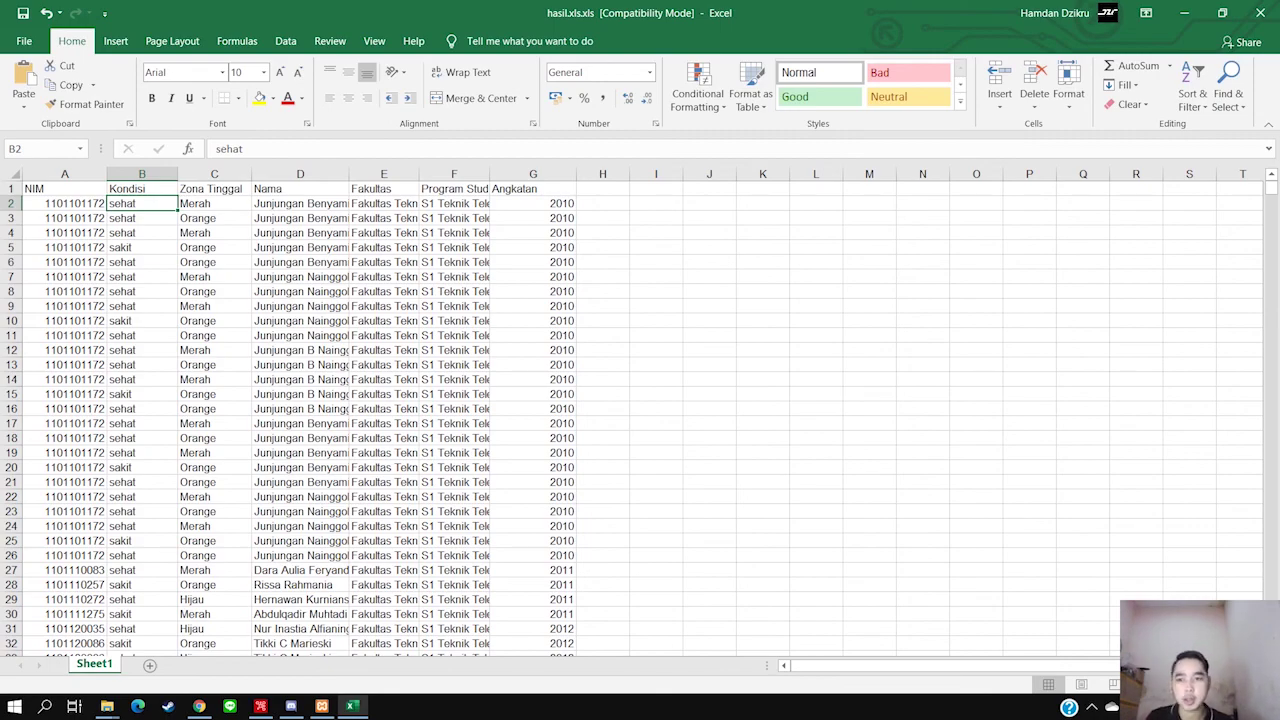
{"action": "left_click", "coordinate": [1184, 13]}
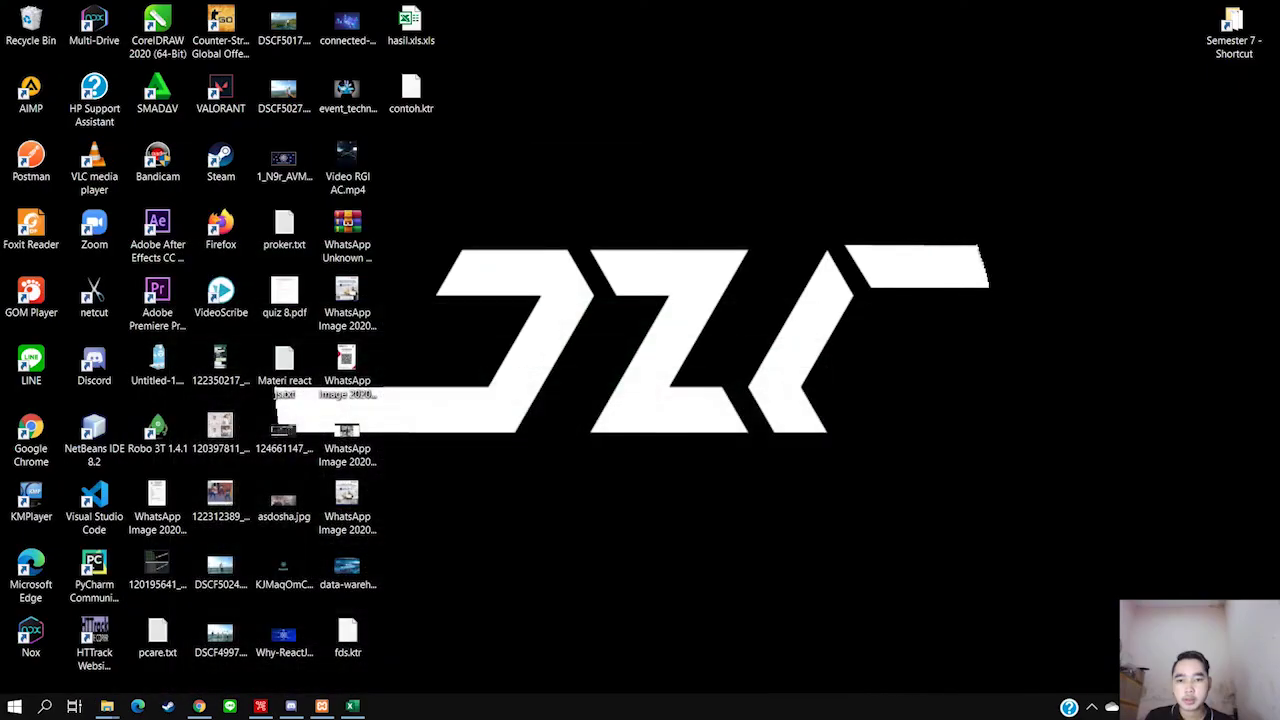
{"action": "left_click", "coordinate": [260, 706]}
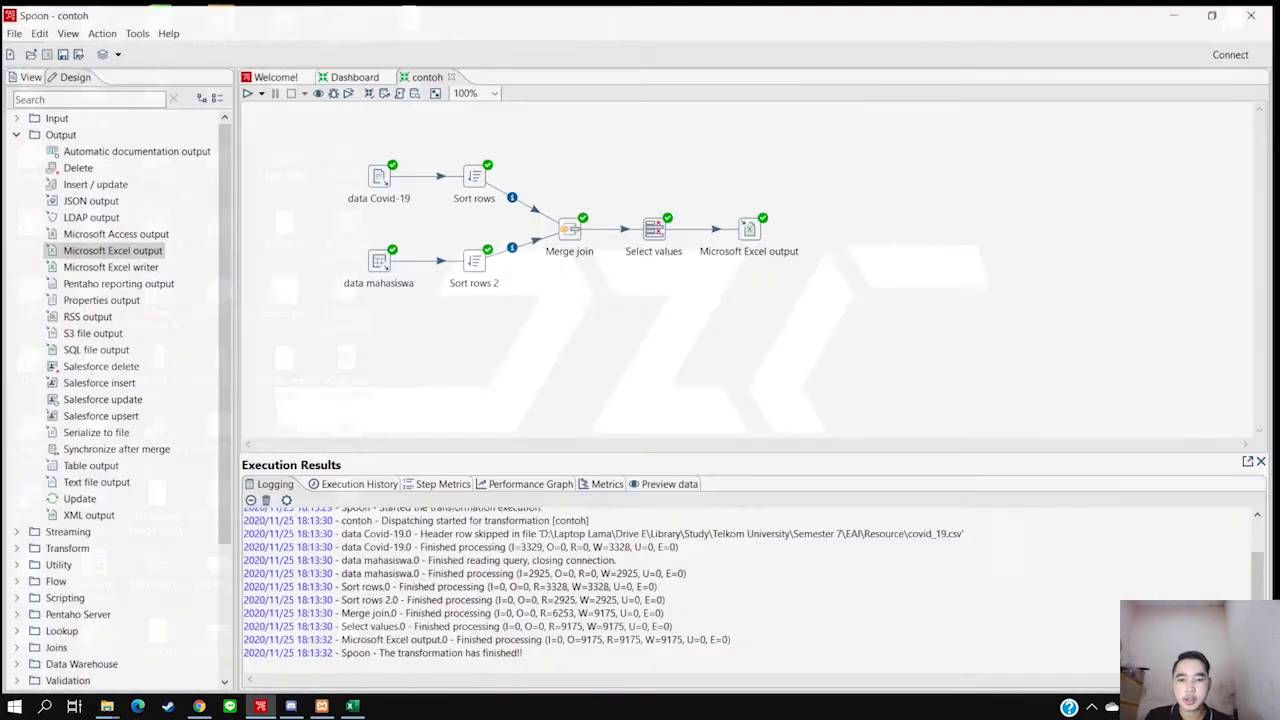